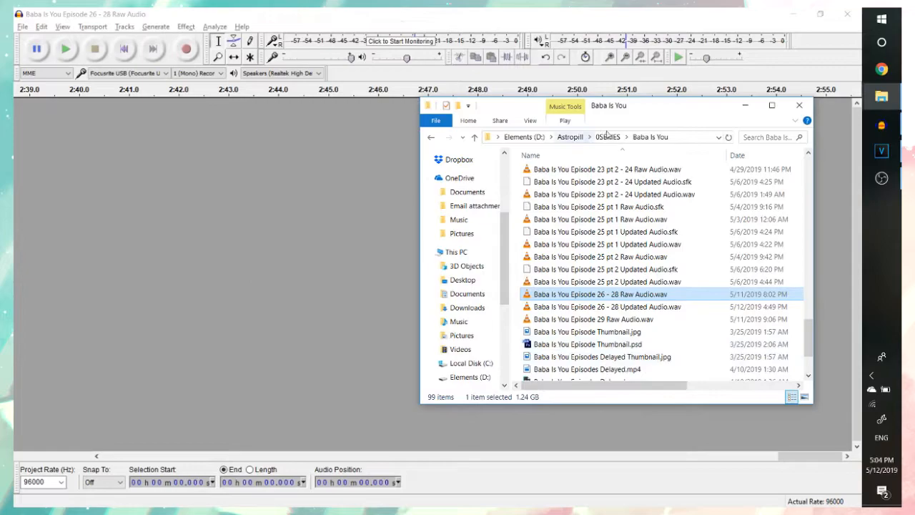
# - Examine the contents of the Episode 1 folder inside the Baba Is You series folder
pyautogui.click(771, 105)
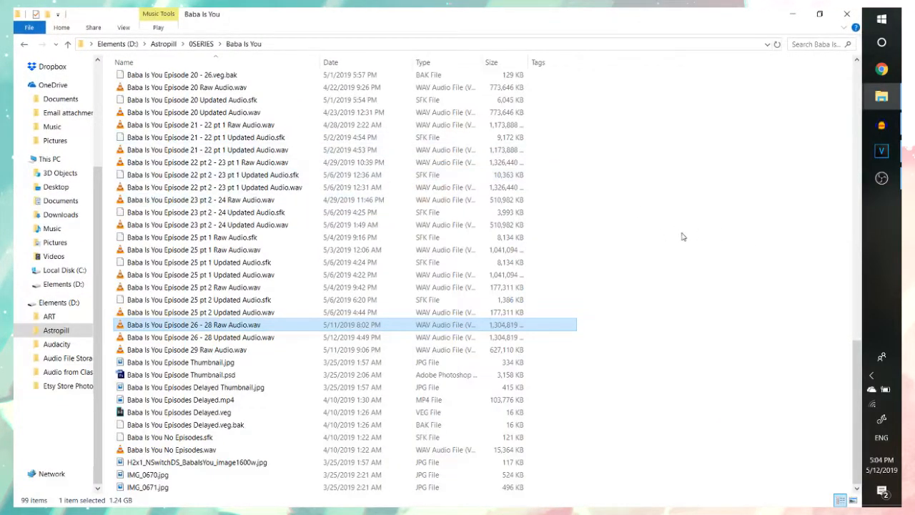
pyautogui.scroll(20, 683, 238)
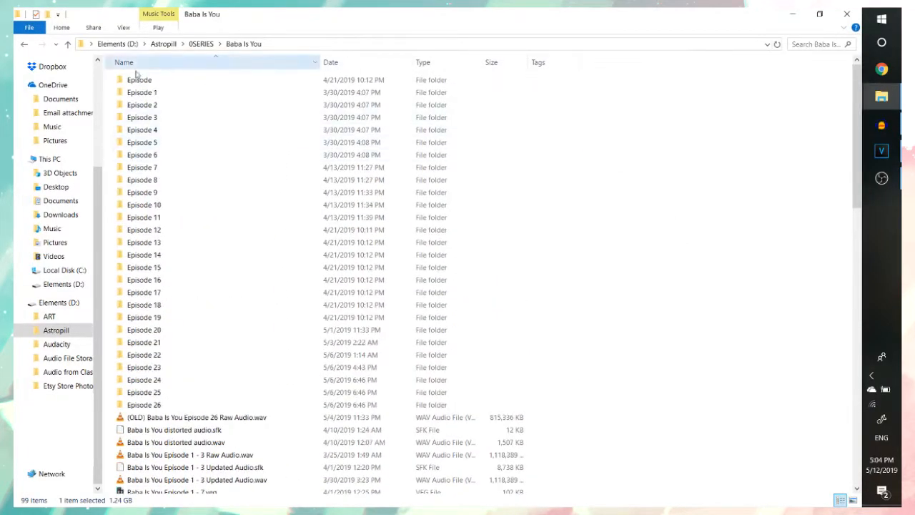
pyautogui.doubleClick(165, 97)
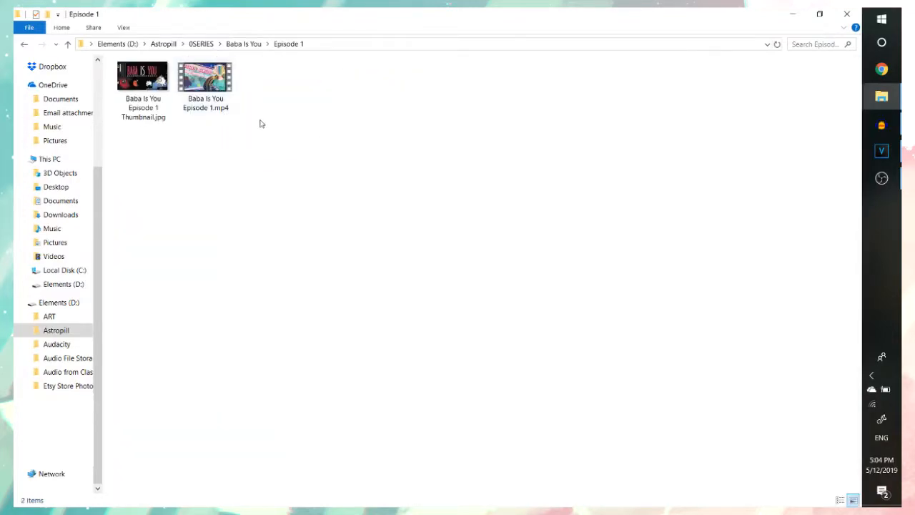
pyautogui.click(143, 80)
pyautogui.click(211, 83)
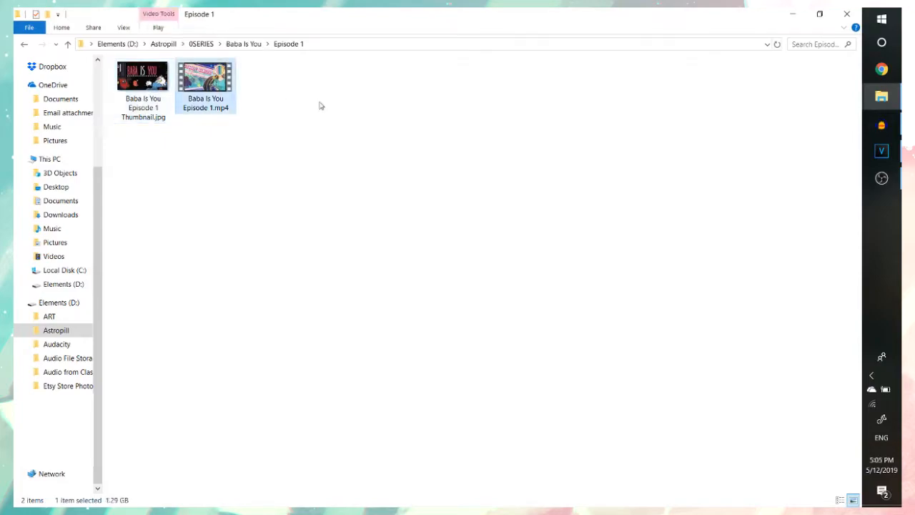
pyautogui.click(310, 112)
pyautogui.click(253, 46)
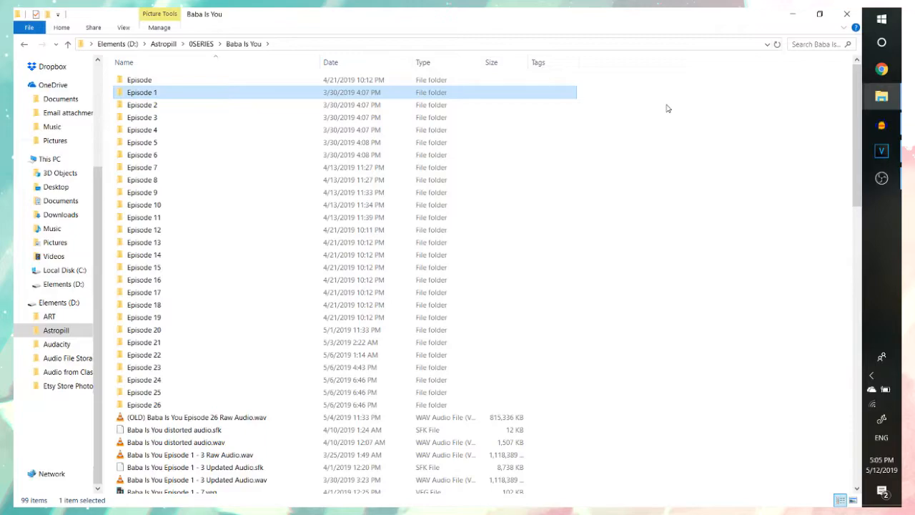
pyautogui.doubleClick(206, 95)
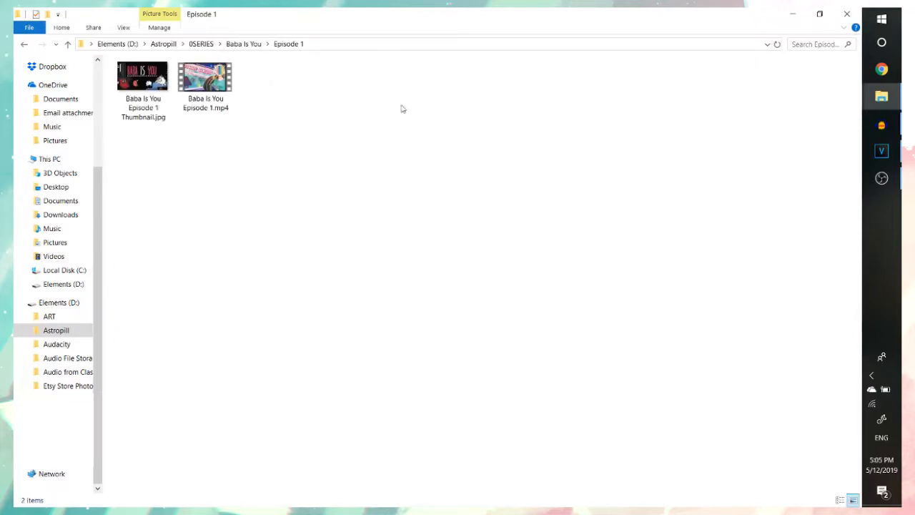
# - Review the raw and updated audio files in the Baba Is You folder down to the end of the list
pyautogui.click(243, 43)
pyautogui.scroll(-7, 276, 176)
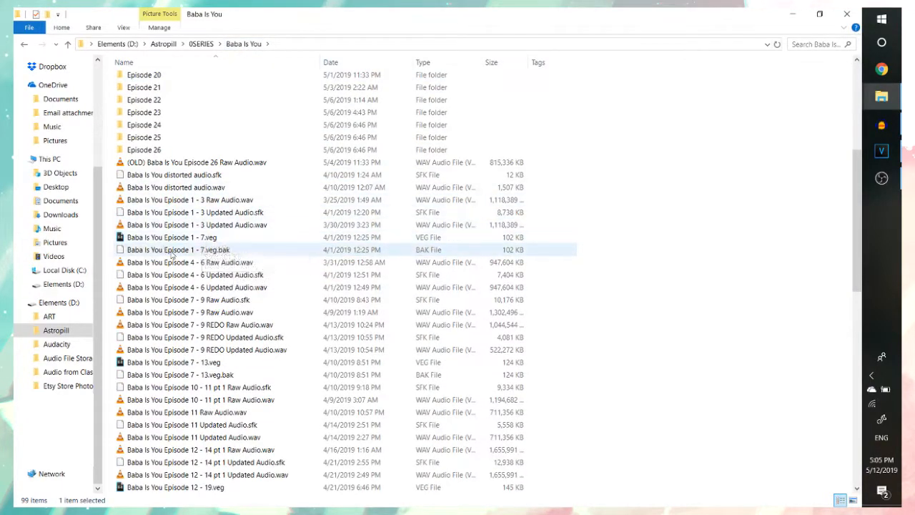
pyautogui.scroll(-3, 152, 242)
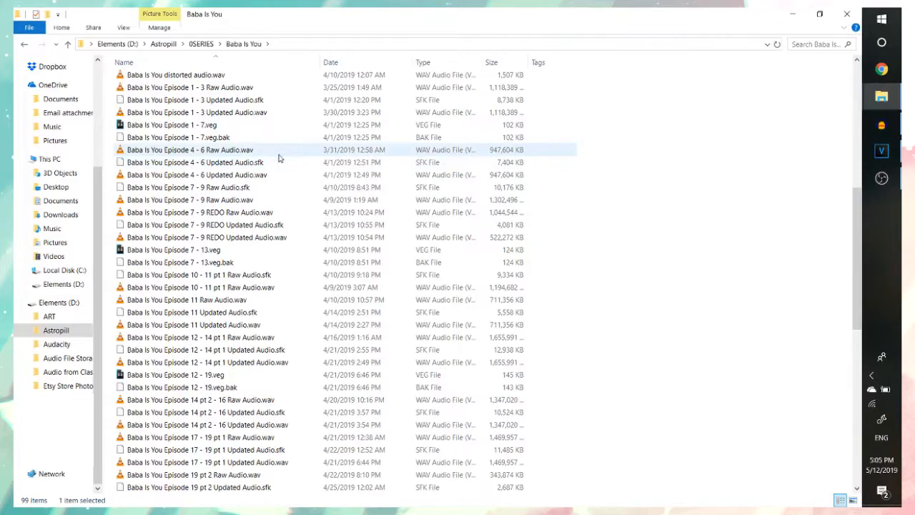
pyautogui.scroll(-9, 282, 215)
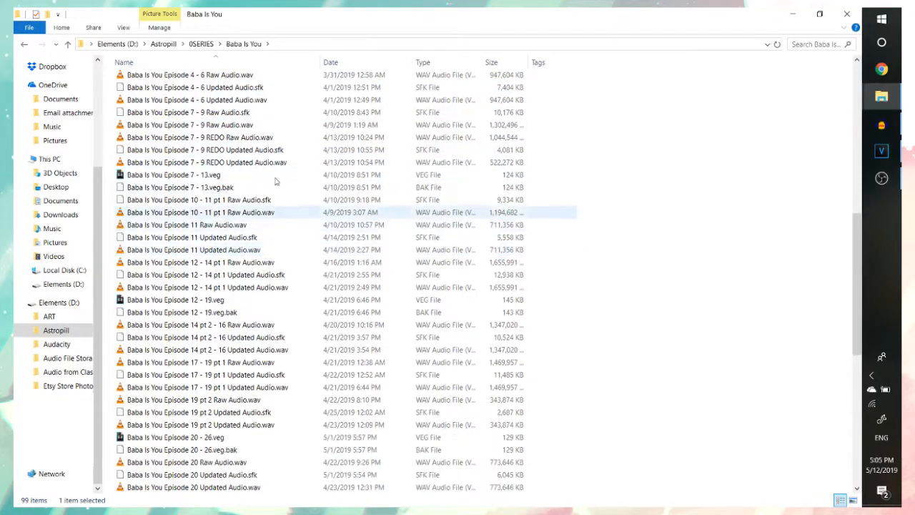
pyautogui.scroll(-3, 322, 333)
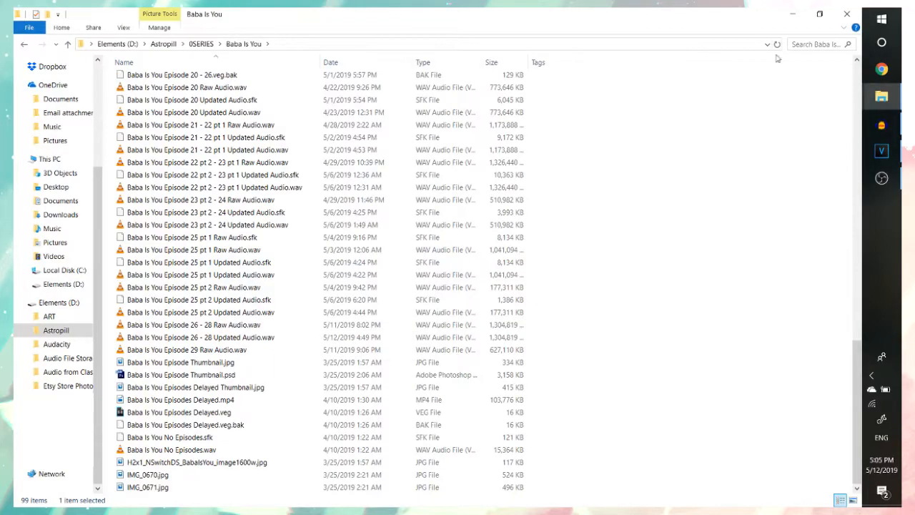
# - Import "Baba Is You Episode 29 Raw Audio.wav" from the Baba Is You folder into the empty Audacity project
pyautogui.click(819, 14)
pyautogui.scroll(-6, 639, 313)
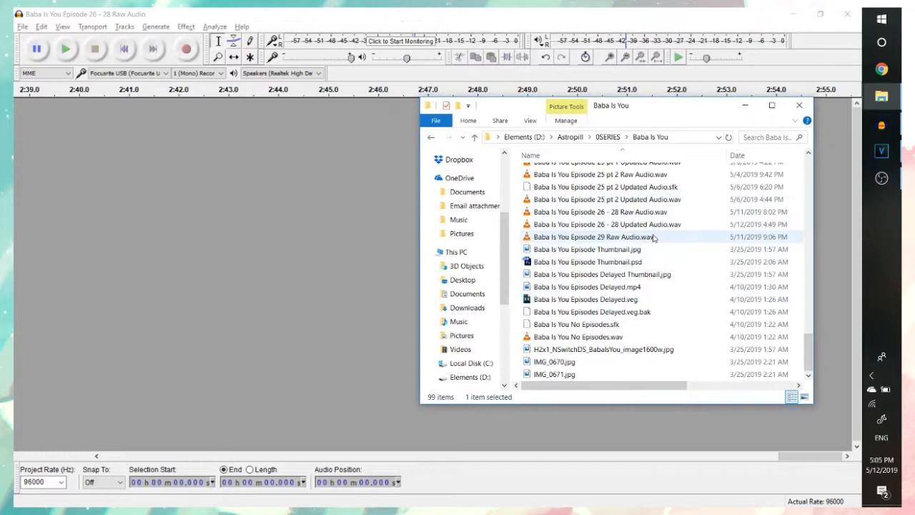
pyautogui.click(609, 237)
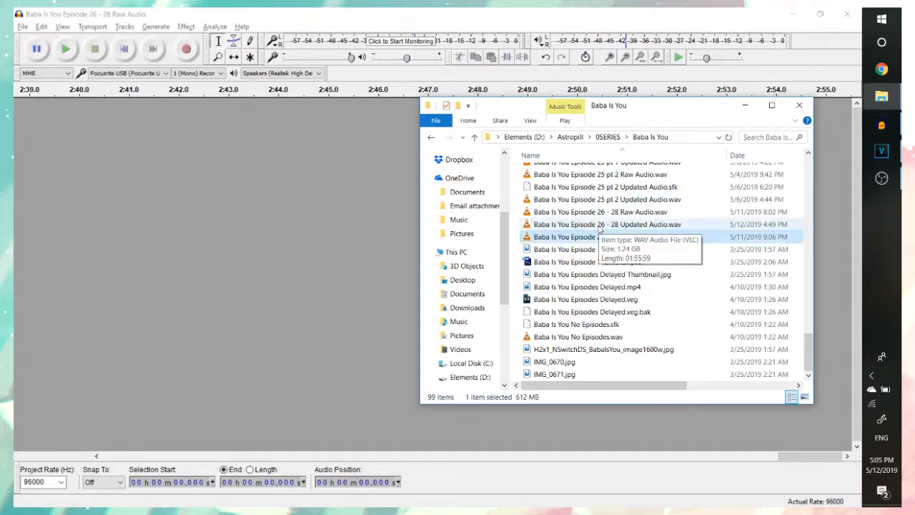
pyautogui.moveTo(609, 238); pyautogui.dragTo(235, 211)
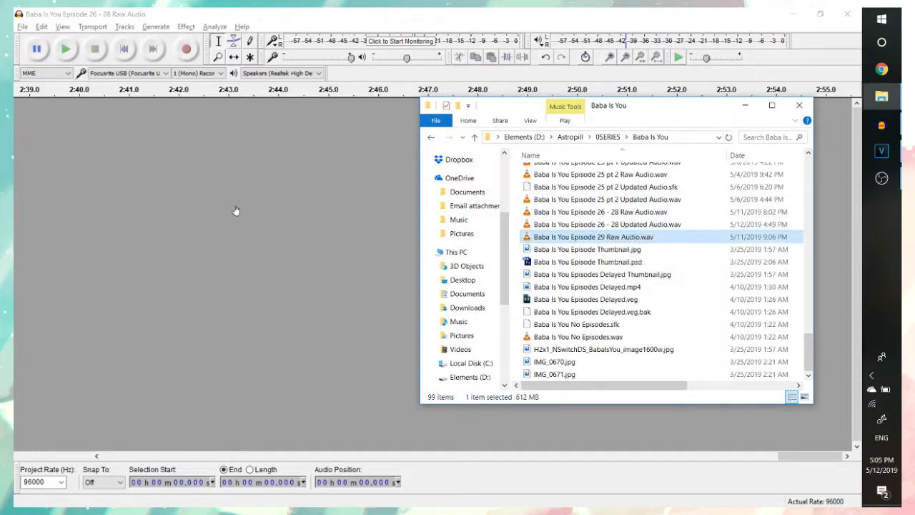
pyautogui.click(381, 19)
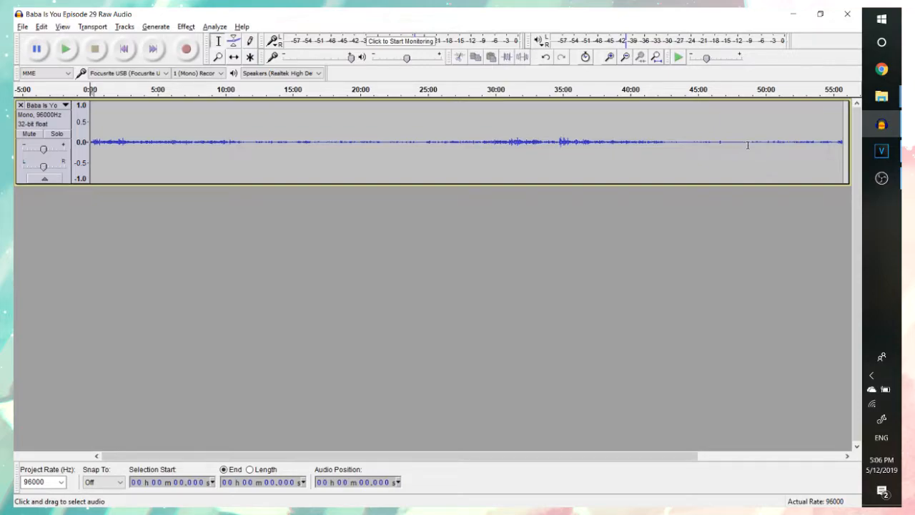
# - Zoom in on the end of the track and play it from about 55:37.8 to find a stretch of background noise
pyautogui.click(831, 128)
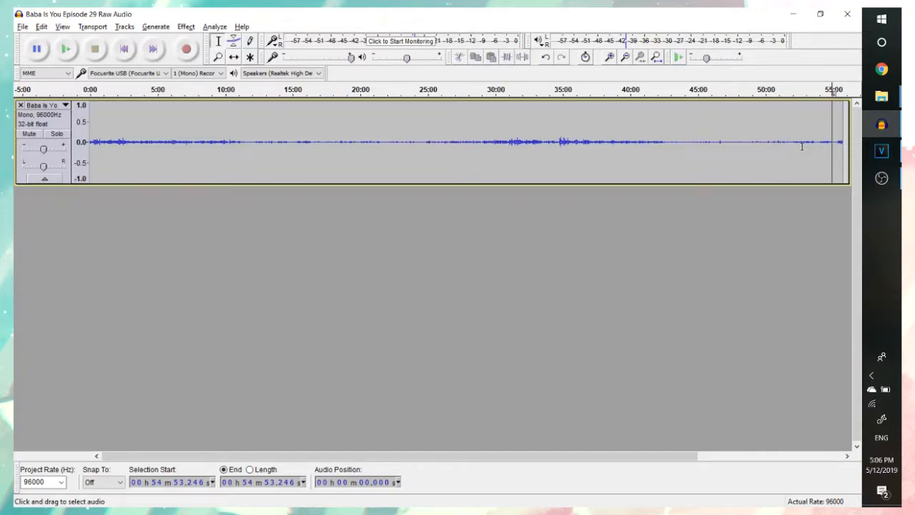
pyautogui.scroll(9, 802, 147)
pyautogui.moveTo(801, 458); pyautogui.dragTo(846, 457)
pyautogui.click(449, 141)
pyautogui.scroll(-1, 451, 140)
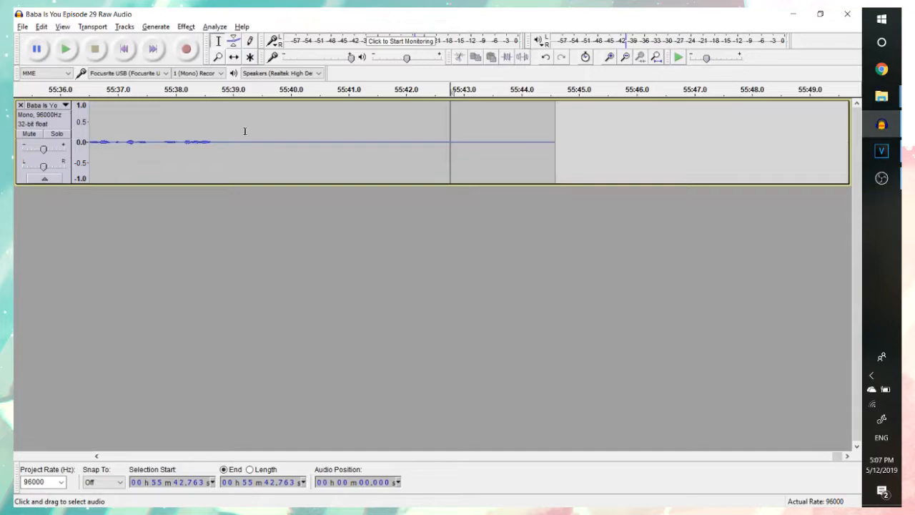
pyautogui.click(165, 135)
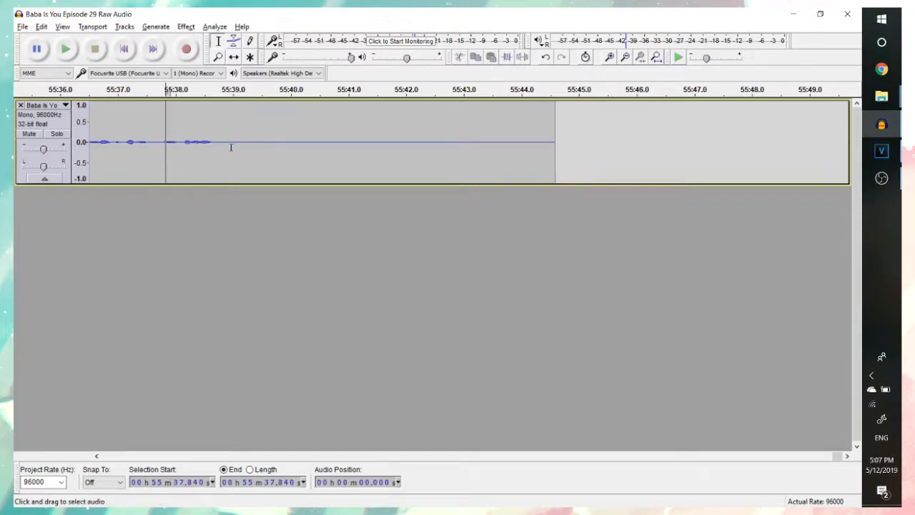
pyautogui.press('space')
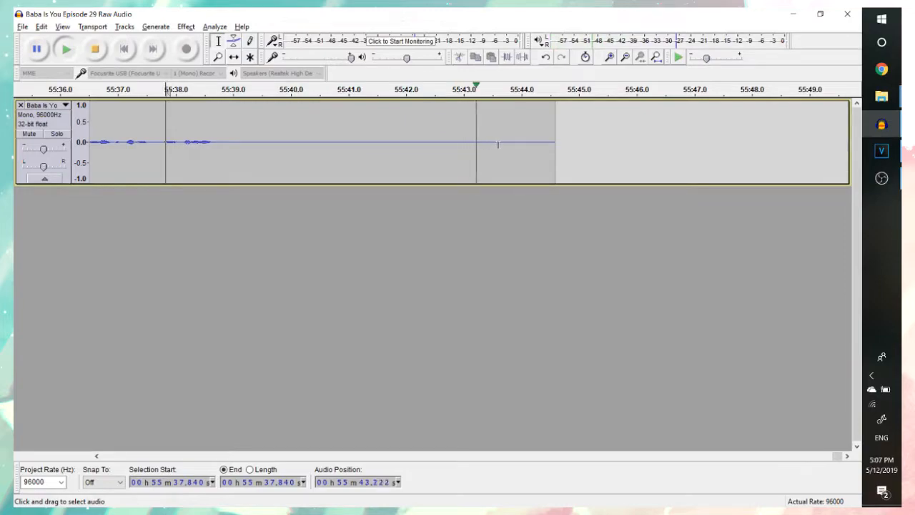
pyautogui.press('space')
# - Select the quiet stretch from about 55:43.5 to 55:44.3 and listen to it
pyautogui.moveTo(484, 140); pyautogui.dragTo(539, 141)
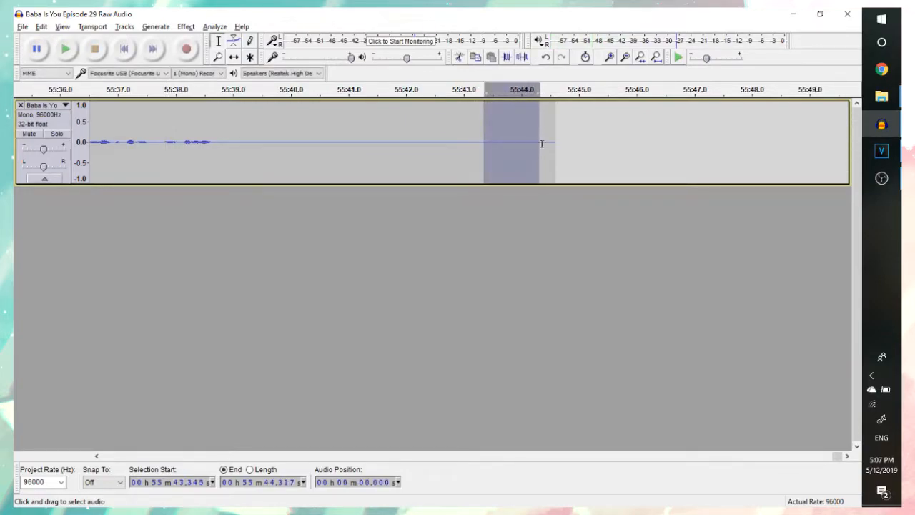
pyautogui.press('space')
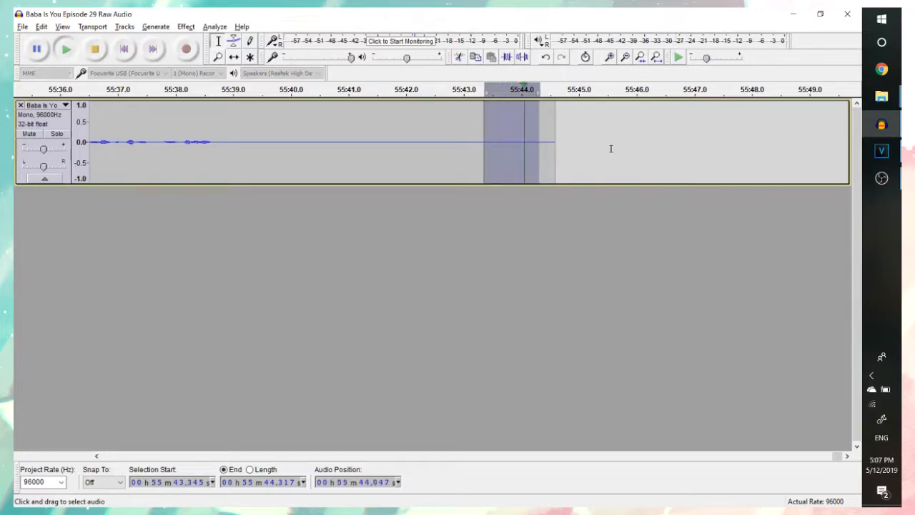
pyautogui.press('space')
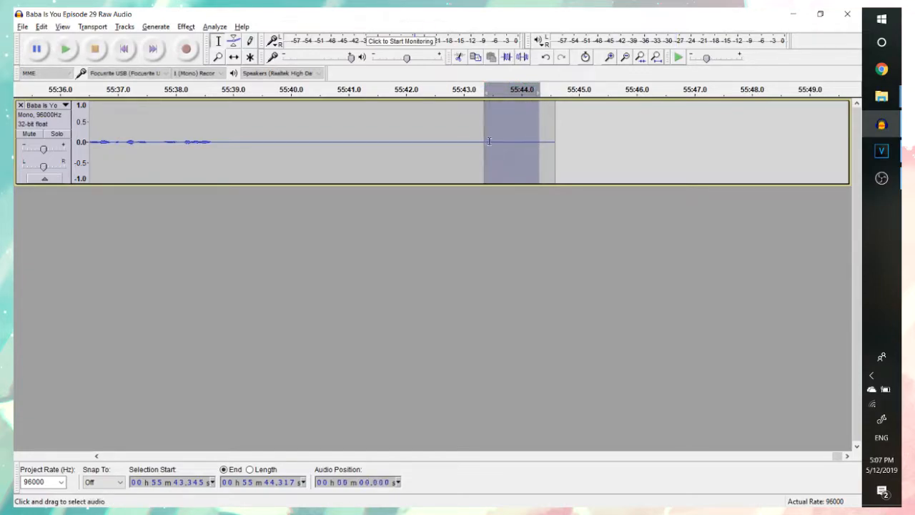
pyautogui.moveTo(484, 141); pyautogui.dragTo(490, 143)
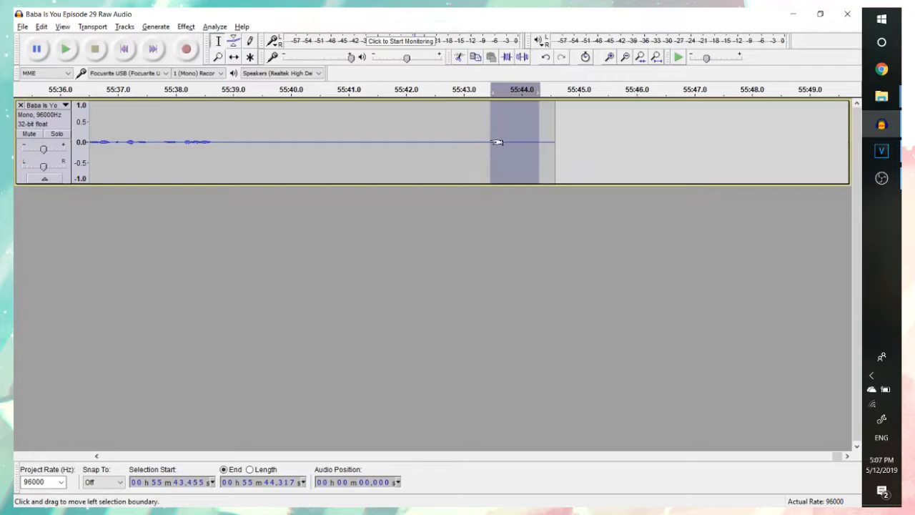
pyautogui.press('space')
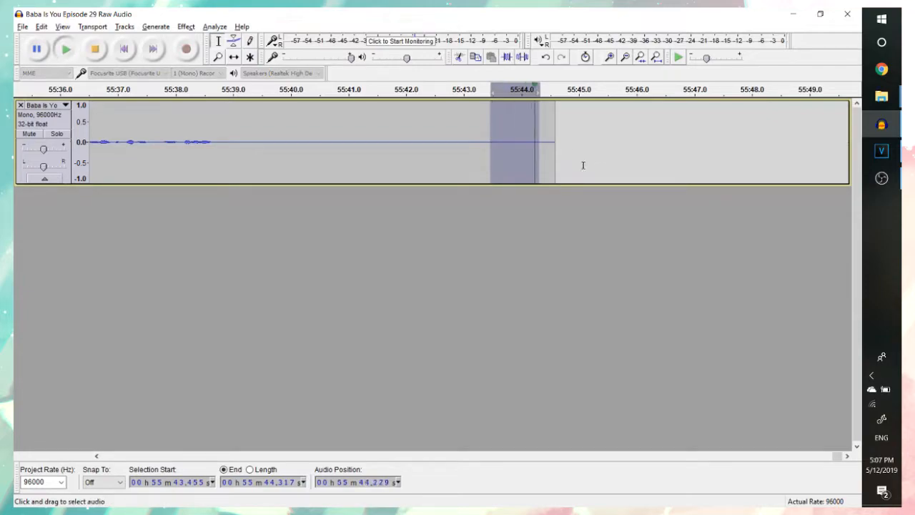
# - Capture a noise profile from the quiet selection, and select the whole track
pyautogui.click(186, 27)
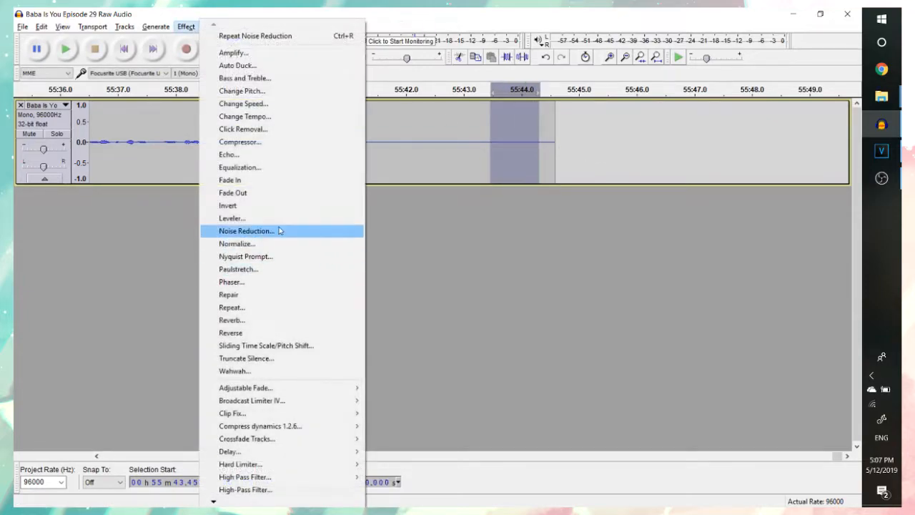
pyautogui.click(306, 231)
pyautogui.click(422, 207)
pyautogui.hotkey('ctrl', 'a')
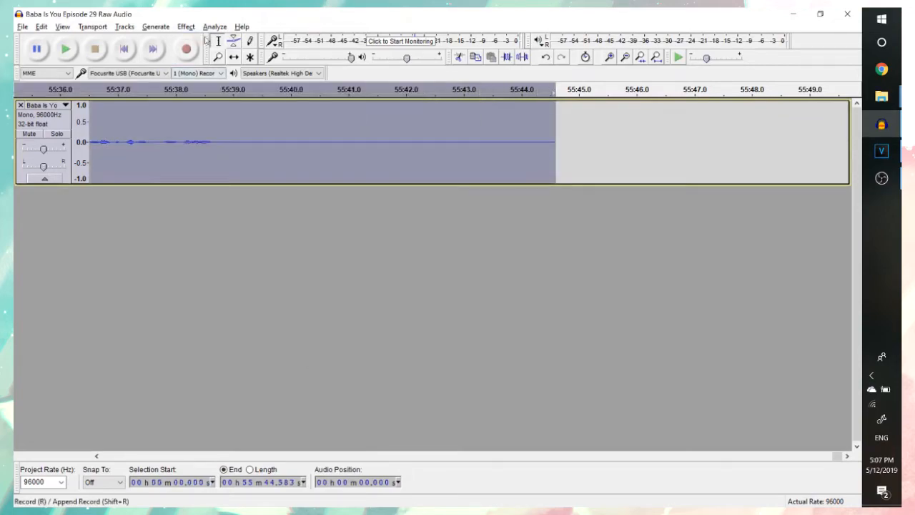
# - Select the quiet stretch from about 55:43.7 to 55:44.5 near the end of the track
pyautogui.moveTo(507, 132); pyautogui.dragTo(549, 143)
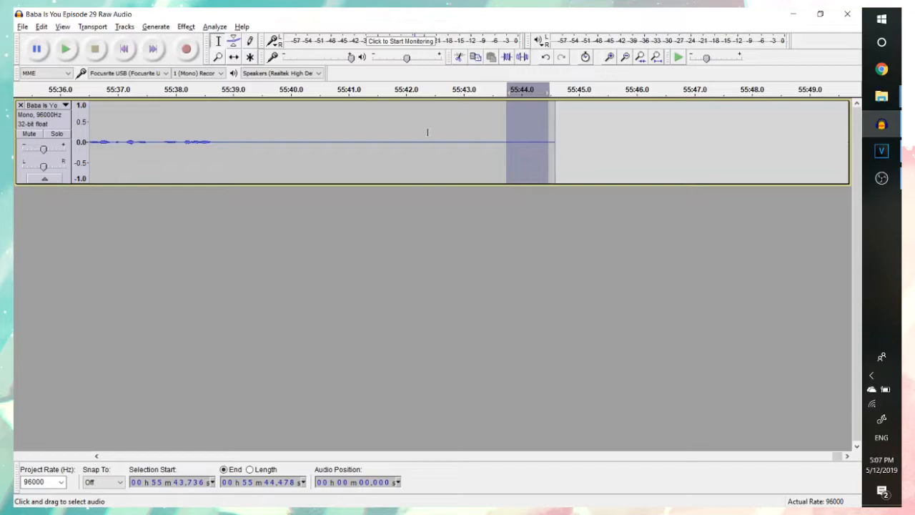
pyautogui.click(186, 26)
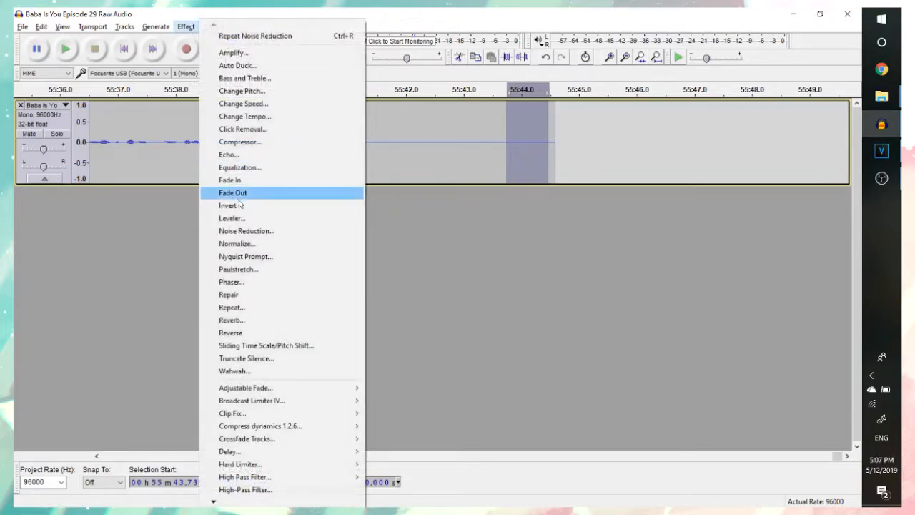
pyautogui.click(276, 244)
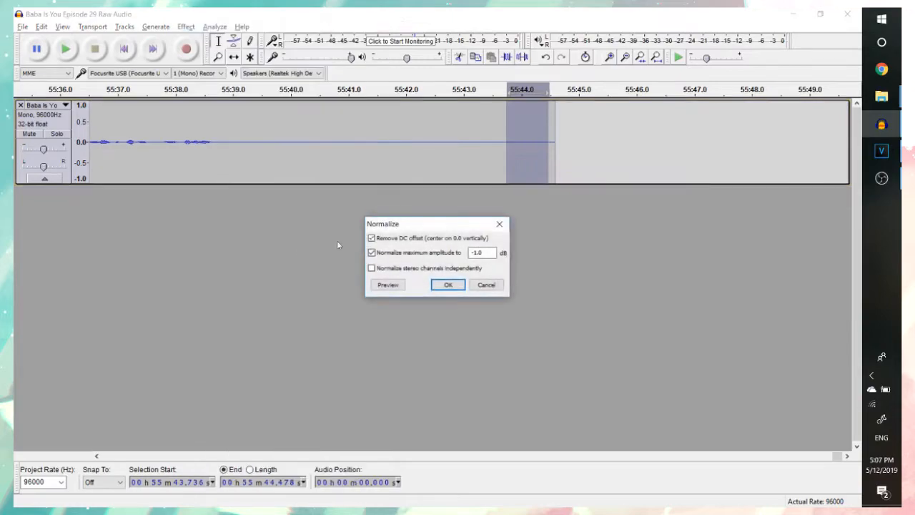
pyautogui.click(488, 283)
# - Capture the noise profile for Noise Reduction from the selected quiet stretch
pyautogui.click(187, 26)
pyautogui.click(276, 229)
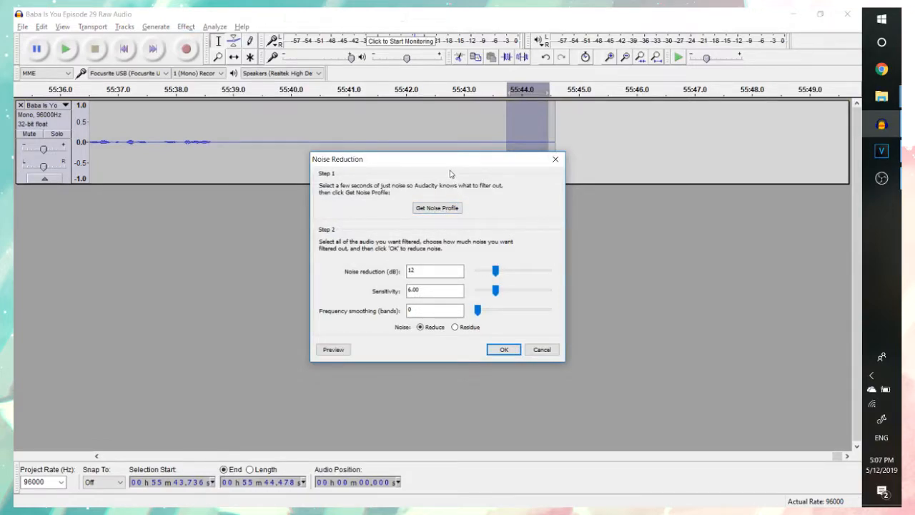
pyautogui.click(444, 209)
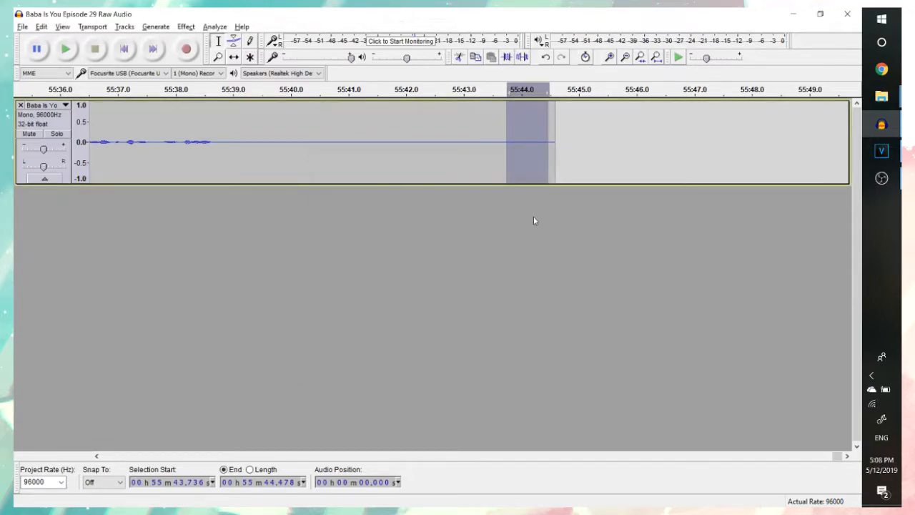
# - Apply Noise Reduction to the whole track with 12 dB reduction, sensitivity 6.00 and 0 frequency smoothing bands
pyautogui.hotkey('ctrl', 'a')
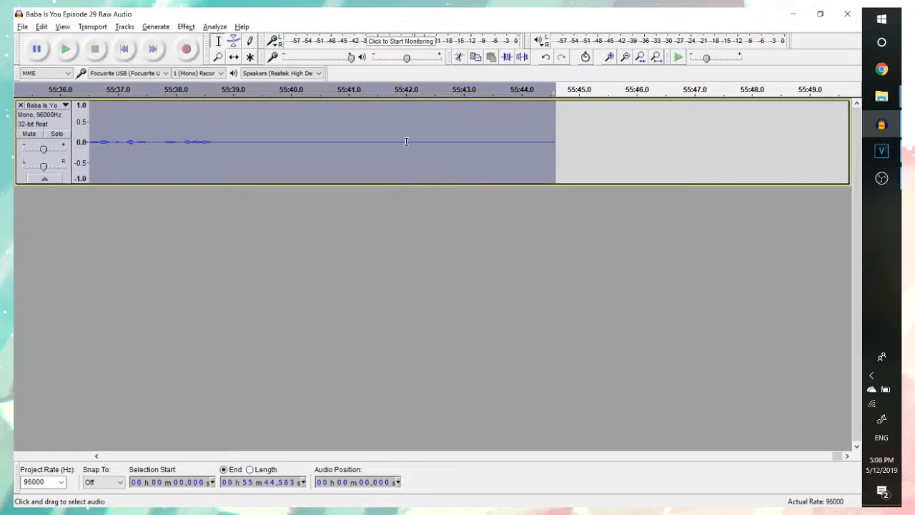
pyautogui.click(186, 27)
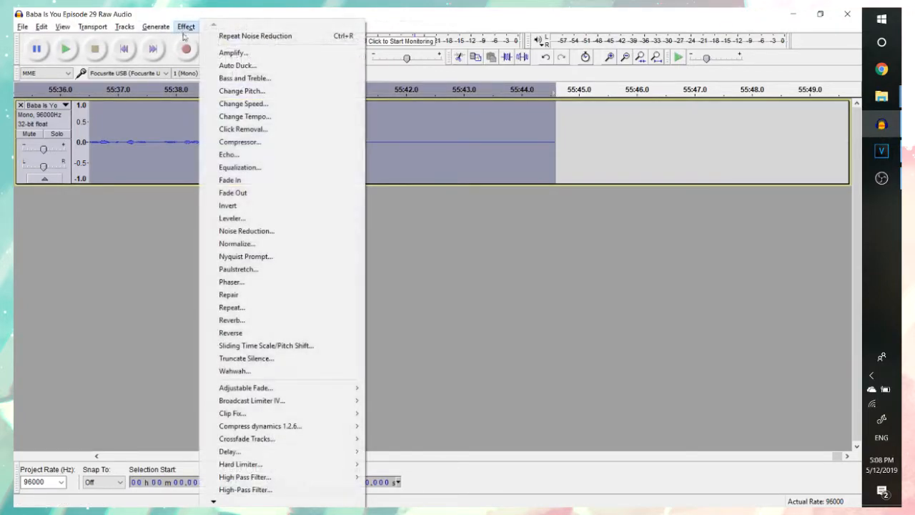
pyautogui.click(254, 234)
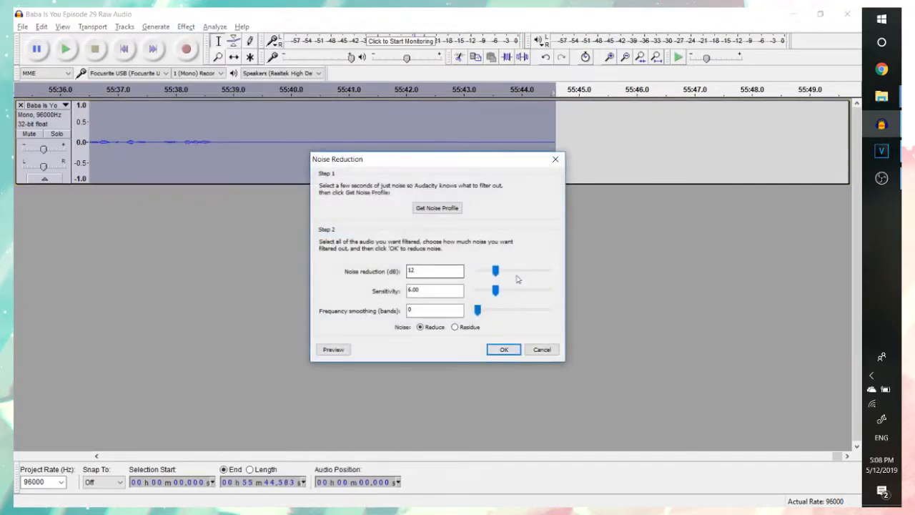
pyautogui.click(505, 350)
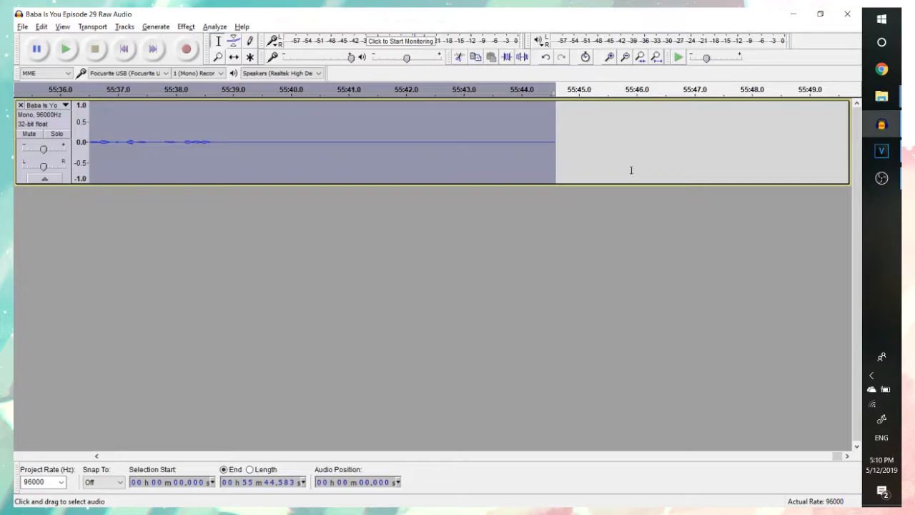
# - Apply the Compressor to the whole track with a -24 dB threshold, -40 dB noise floor and 2:1 ratio
pyautogui.click(185, 27)
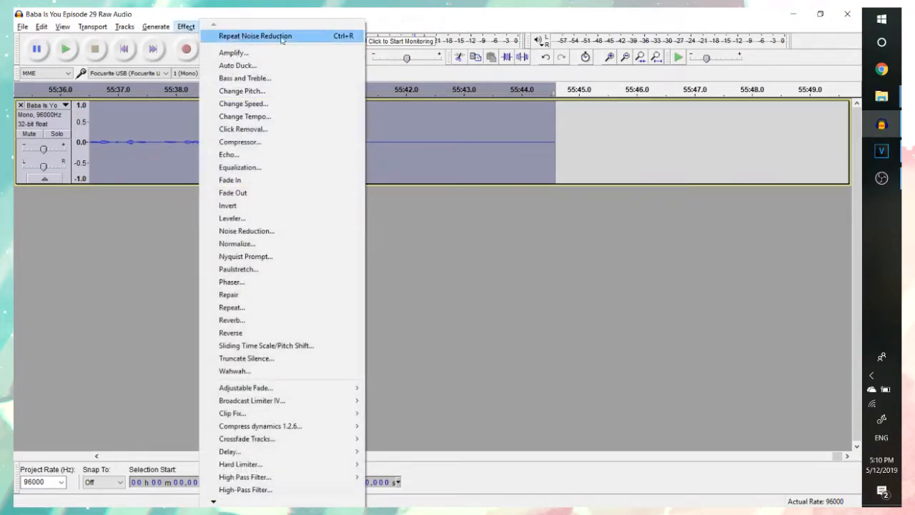
pyautogui.click(446, 21)
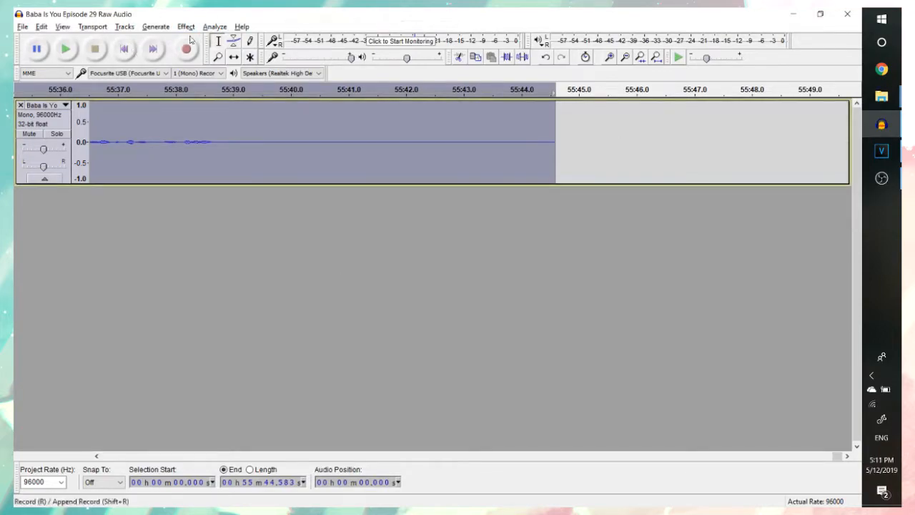
pyautogui.click(186, 26)
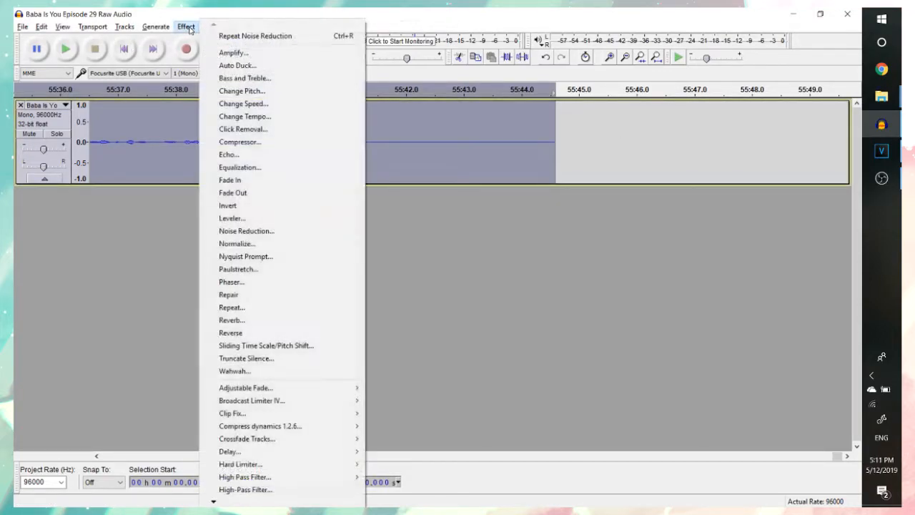
pyautogui.click(240, 142)
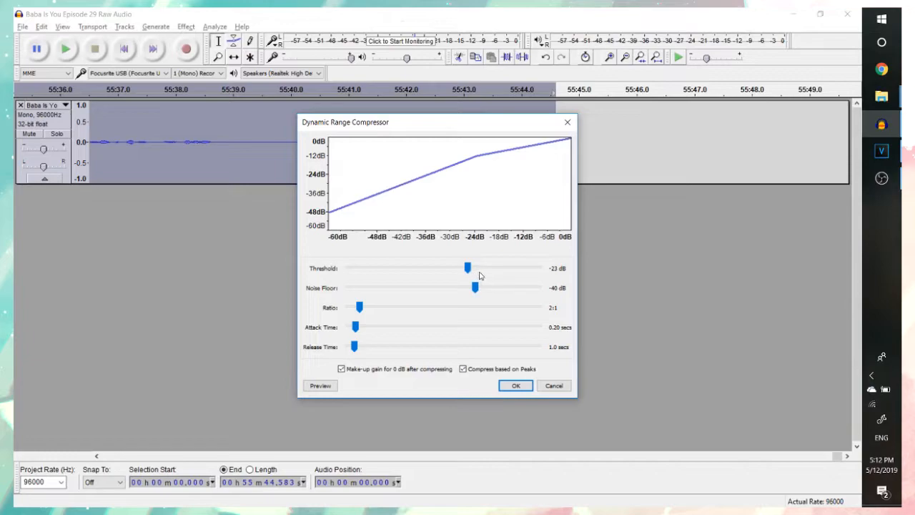
pyautogui.moveTo(470, 272); pyautogui.dragTo(464, 270)
pyautogui.click(515, 387)
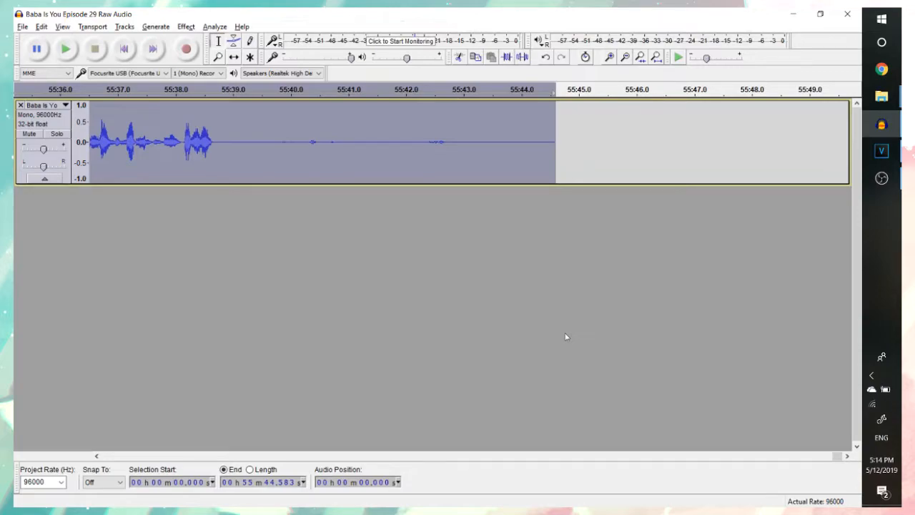
# - Compress the whole track a second time with the threshold at -23 dB and the other Compressor settings kept
pyautogui.click(188, 26)
pyautogui.click(250, 143)
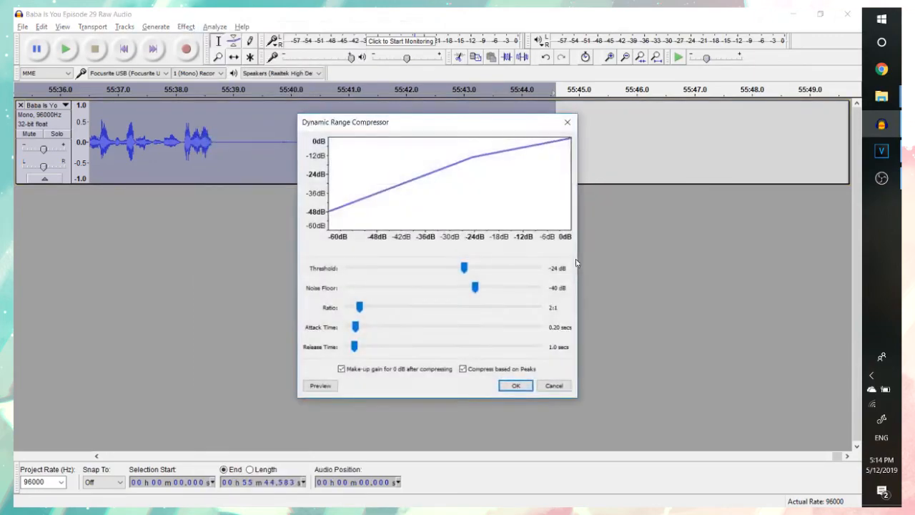
pyautogui.click(467, 270)
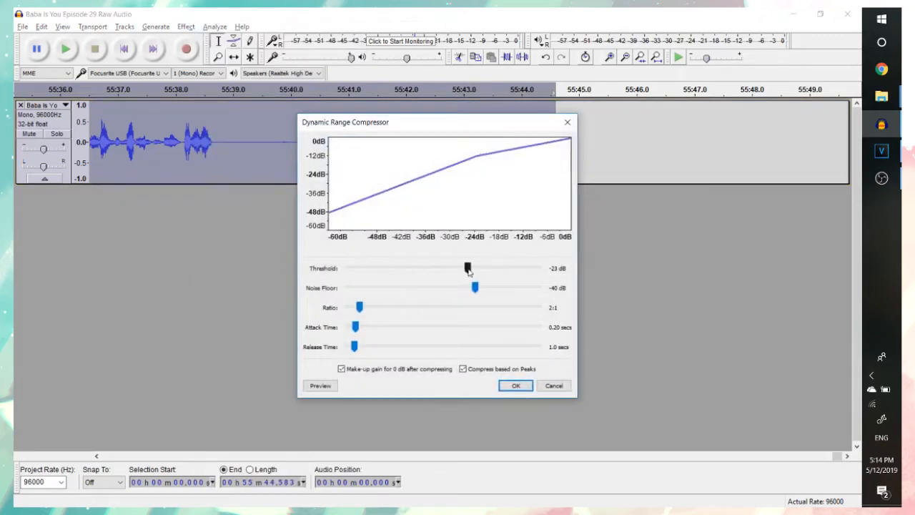
pyautogui.click(516, 385)
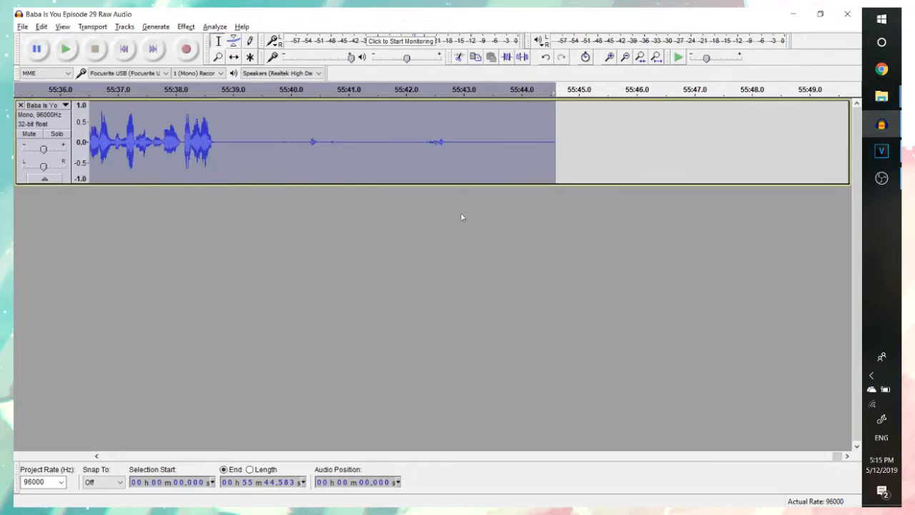
# - Examine the compressed waveform across the full length of the track for loudness and peaks
pyautogui.hotkey('ctrl', '3')
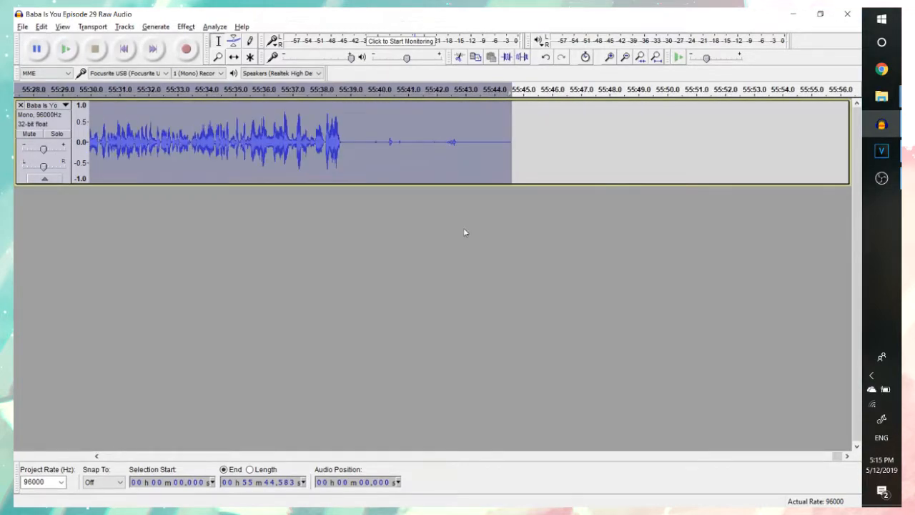
pyautogui.moveTo(838, 456); pyautogui.dragTo(836, 455)
pyautogui.scroll(-4, 668, 312)
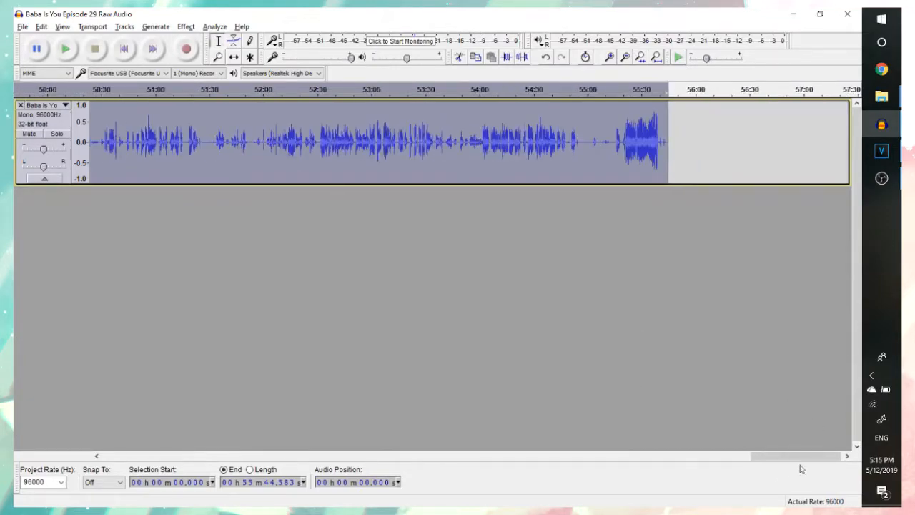
pyautogui.scroll(-1, 770, 455)
pyautogui.moveTo(707, 456); pyautogui.dragTo(565, 429)
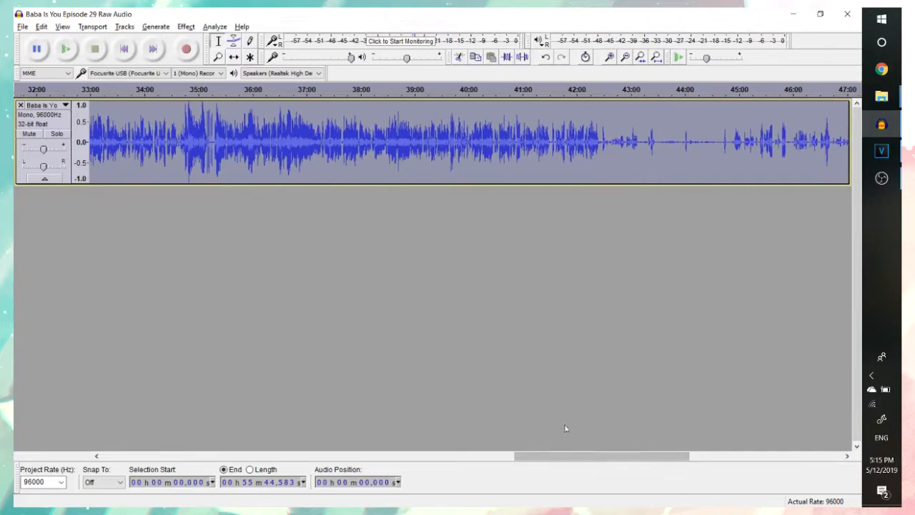
pyautogui.scroll(-4, 558, 372)
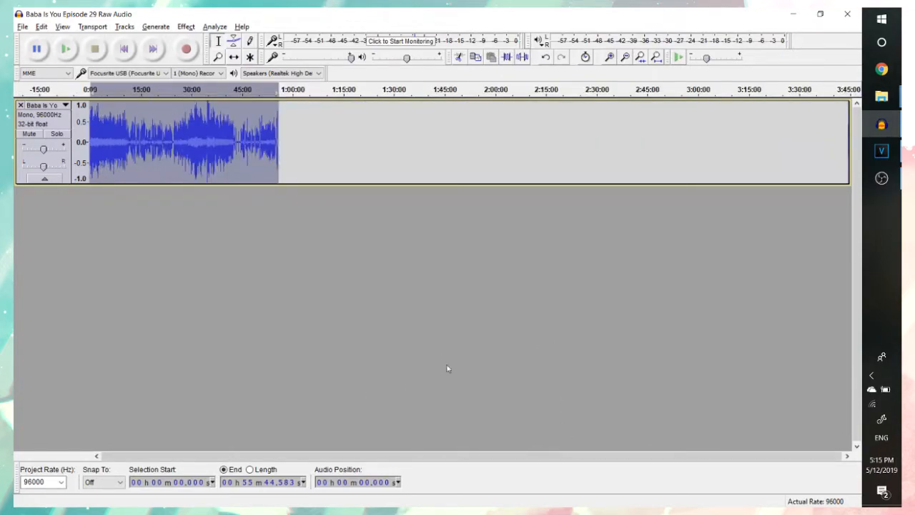
pyautogui.scroll(2, 523, 412)
pyautogui.moveTo(472, 461); pyautogui.dragTo(259, 433)
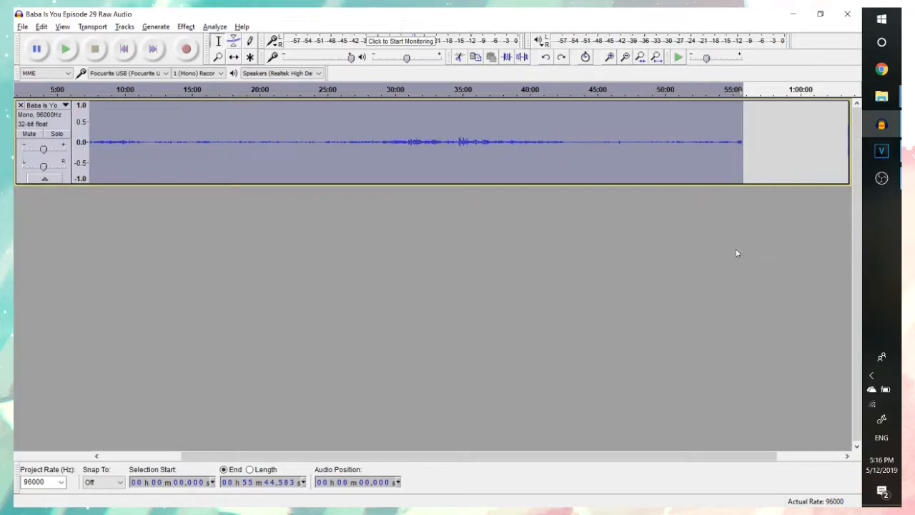
# - Play the track from about 36:16 and from about 37:41 to compare the audio before and after compression
pyautogui.click(480, 141)
pyautogui.press('space')
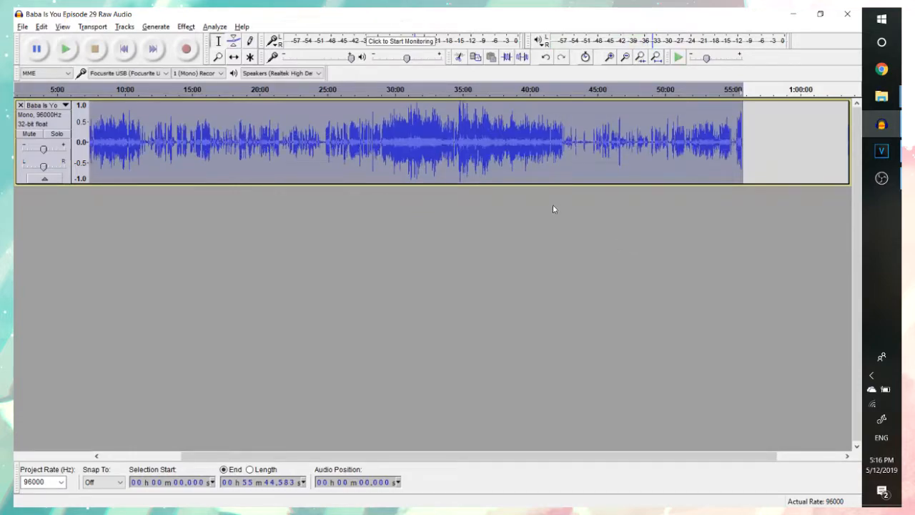
pyautogui.click(499, 136)
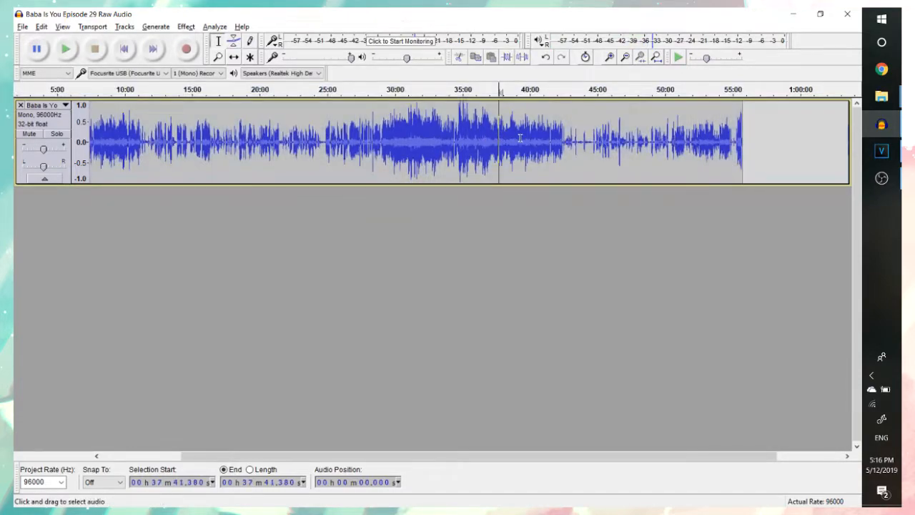
pyautogui.press('space')
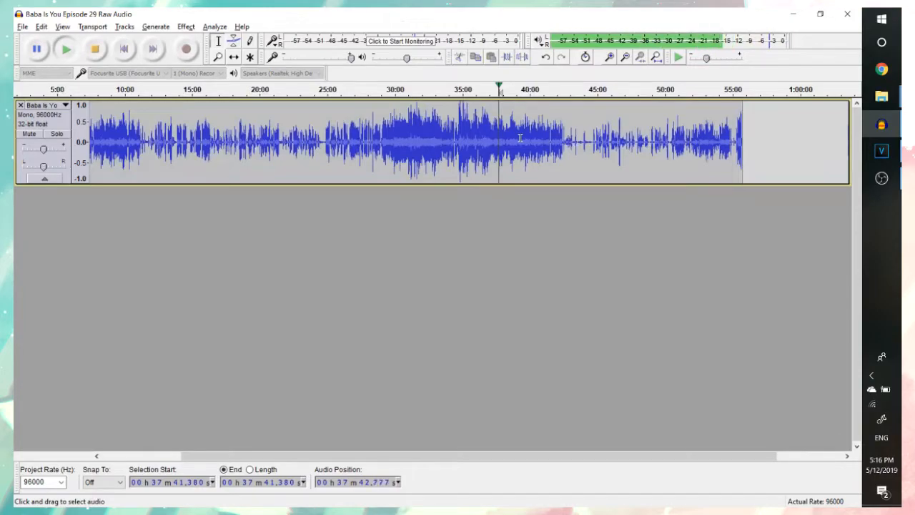
pyautogui.press('space')
# - Listen to the background noise near the end of the track, around 55:43.3 to 55:44.4 and from about 55:42.2
pyautogui.click(740, 130)
pyautogui.scroll(5, 739, 131)
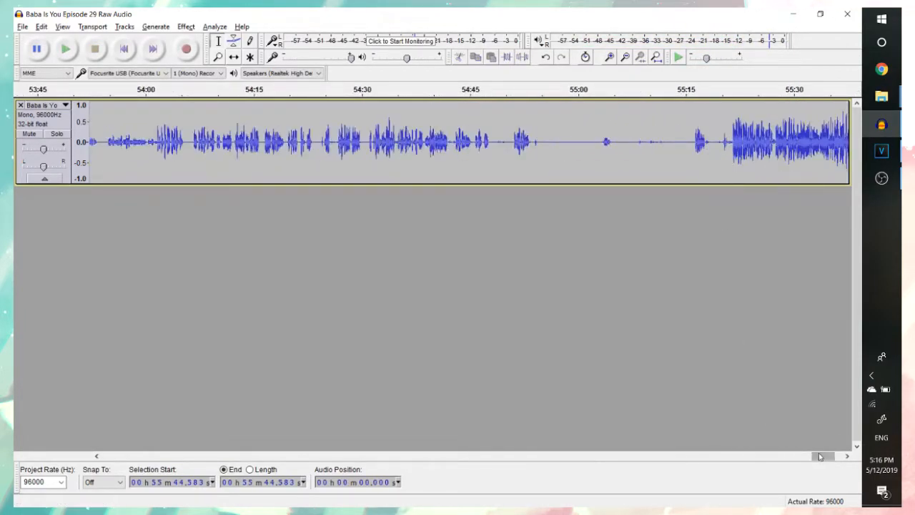
pyautogui.moveTo(823, 456); pyautogui.dragTo(828, 457)
pyautogui.scroll(2, 689, 224)
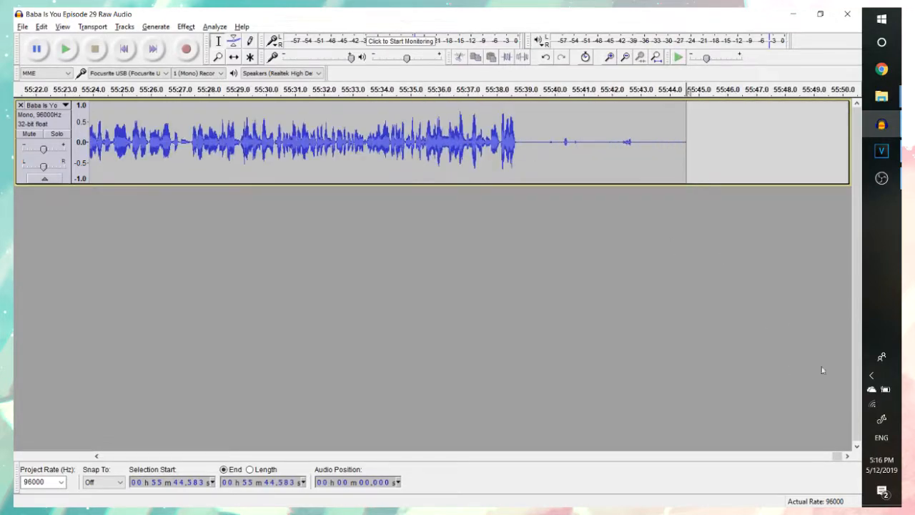
pyautogui.moveTo(651, 136); pyautogui.dragTo(681, 143)
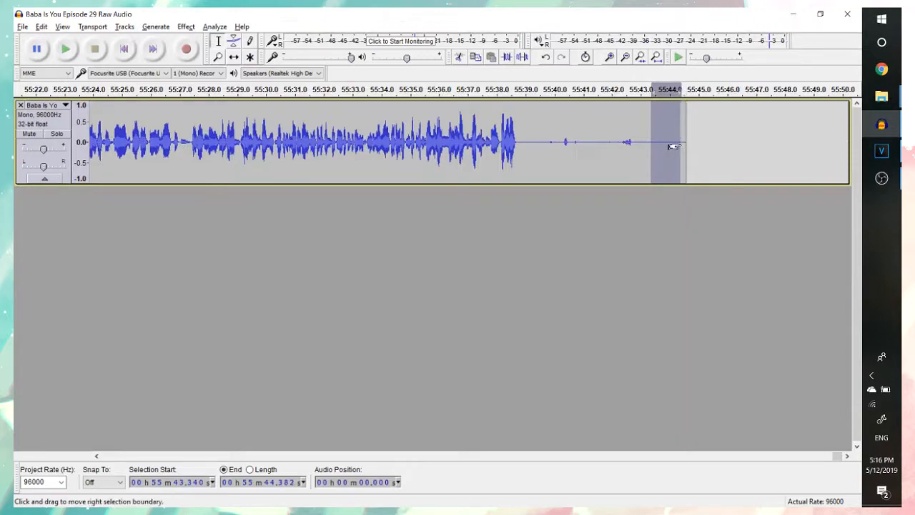
pyautogui.scroll(1, 670, 154)
pyautogui.press('space')
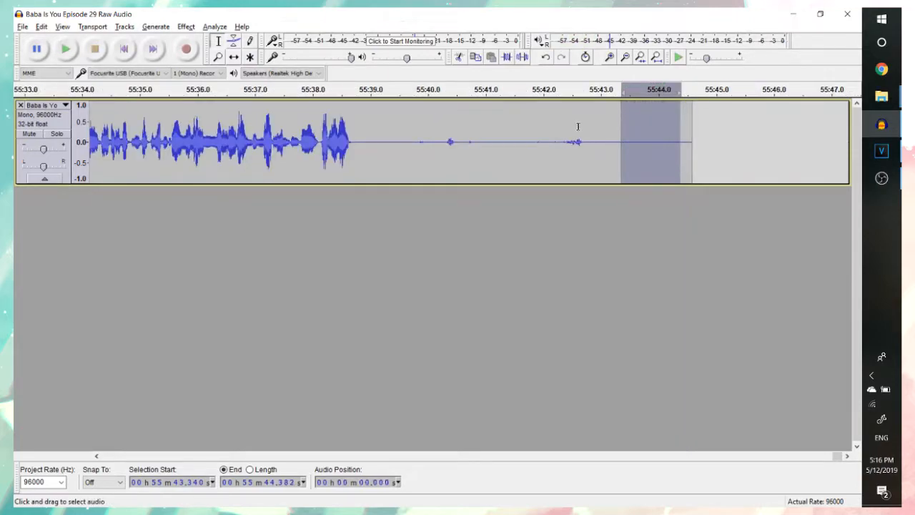
pyautogui.click(557, 140)
pyautogui.press('space')
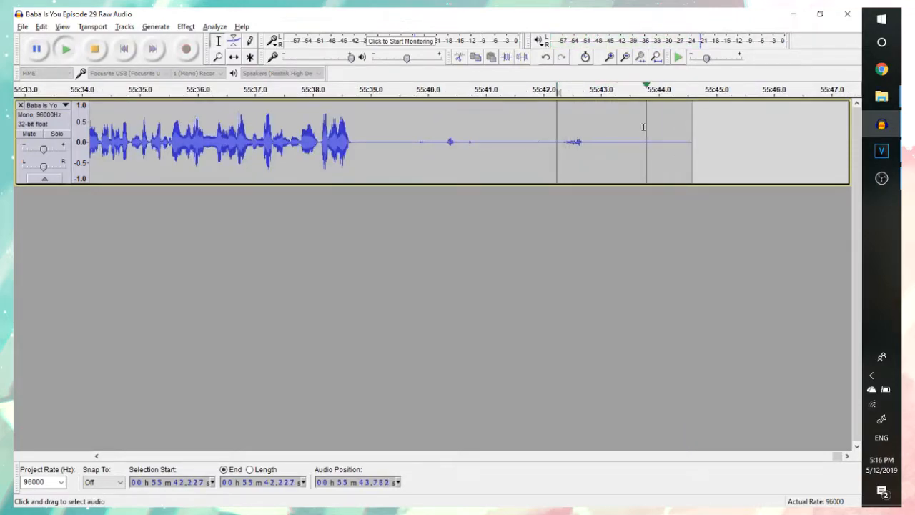
# - Select the quiet stretch from about 55:43.8 to 55:44.5 and capture it as the Noise Reduction profile
pyautogui.moveTo(649, 121); pyautogui.dragTo(688, 132)
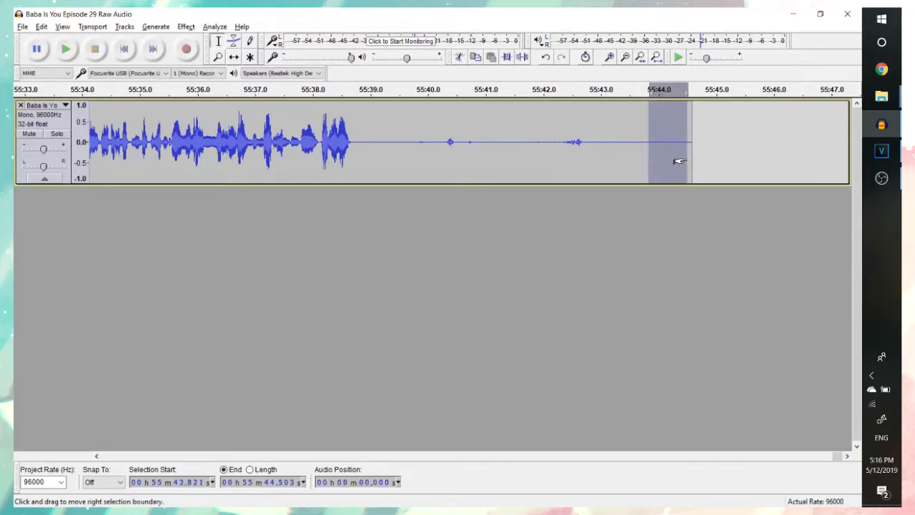
pyautogui.press('space')
pyautogui.click(186, 27)
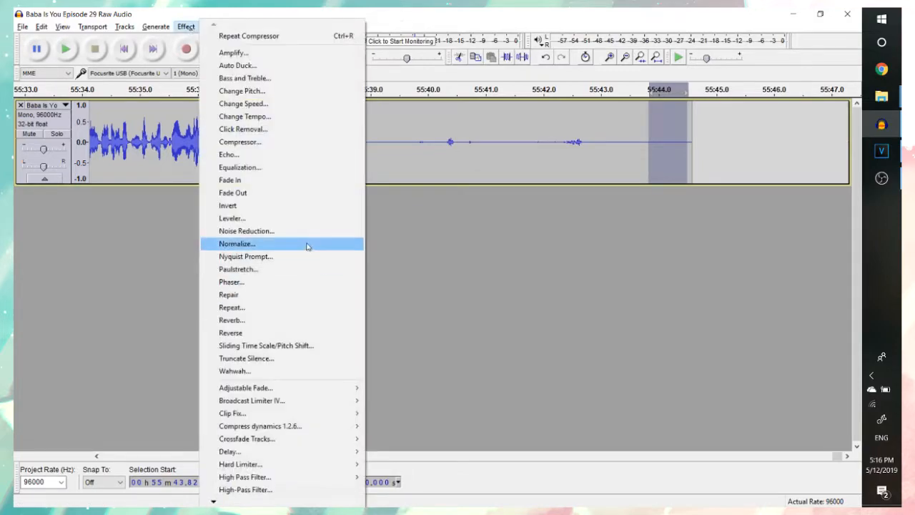
pyautogui.click(302, 234)
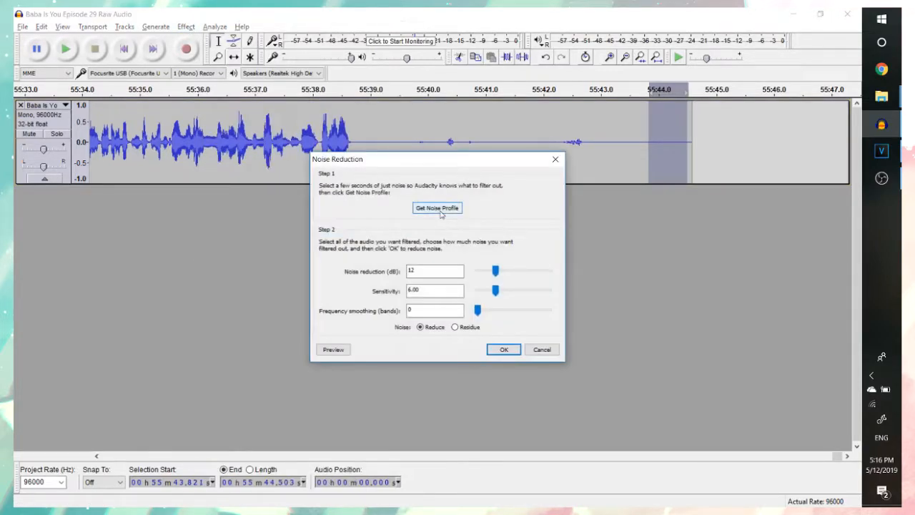
pyautogui.click(437, 208)
# - Apply Noise Reduction again to the whole track with 12 dB reduction, sensitivity 6.00 and 0 frequency smoothing bands
pyautogui.hotkey('ctrl', 'a')
pyautogui.click(186, 26)
pyautogui.click(268, 234)
pyautogui.press('Return')
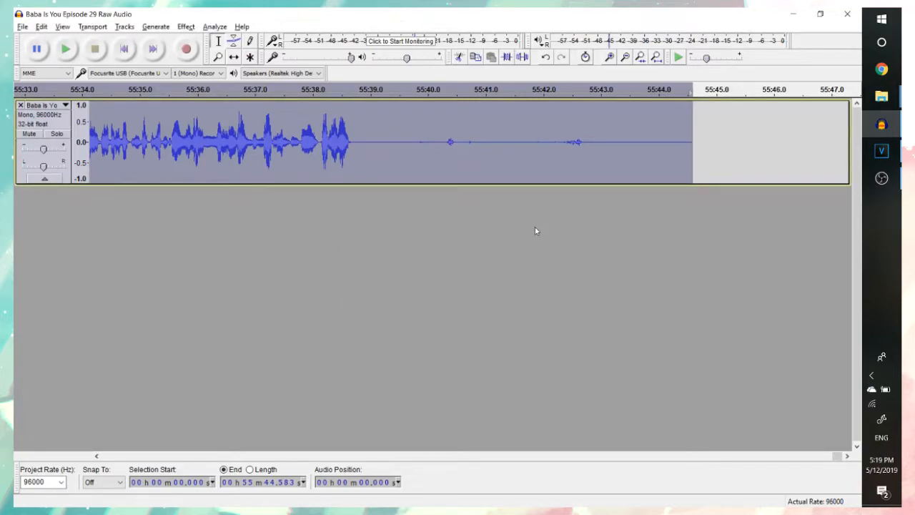
# - Undo the latest Noise Reduction and both Compressor passes, returning the track to its uncompressed, noise-reduced version
pyautogui.click(619, 140)
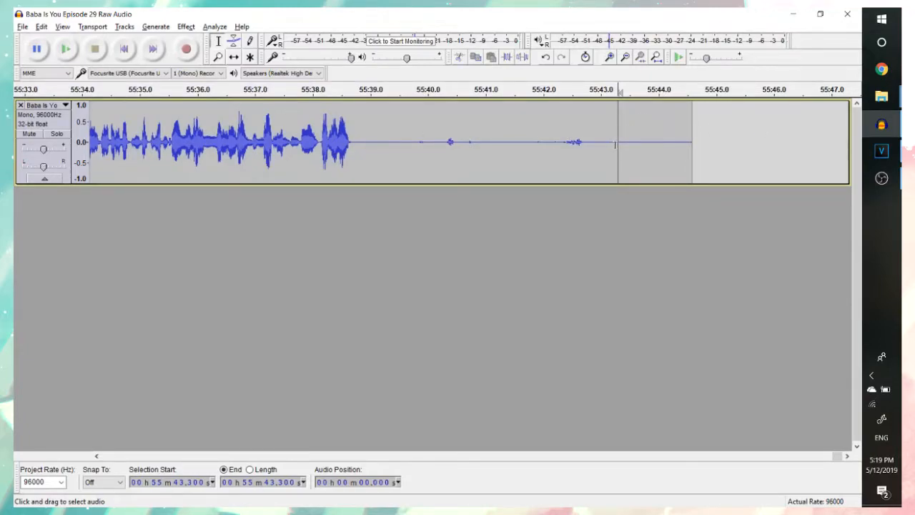
pyautogui.hotkey('ctrl', 'a')
pyautogui.hotkey('ctrl', 'z')
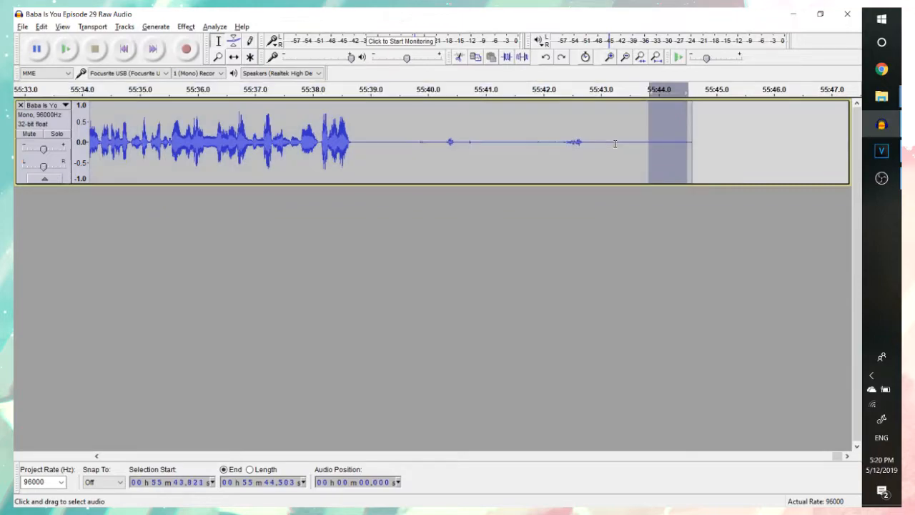
pyautogui.hotkey('ctrl', 'z')
pyautogui.hotkey('ctrl', 'z')
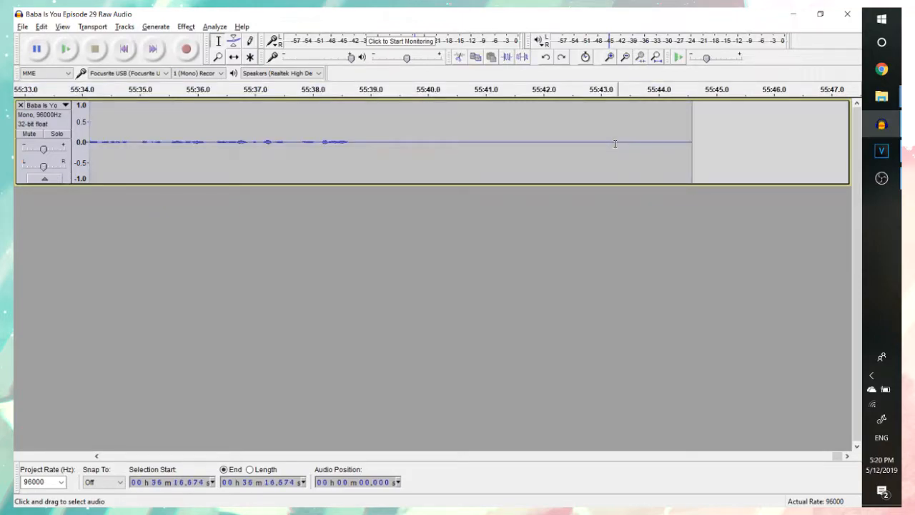
pyautogui.hotkey('ctrl', 'a')
pyautogui.hotkey('ctrl', 'z')
pyautogui.hotkey('ctrl', 'z')
pyautogui.hotkey('ctrl', 'z')
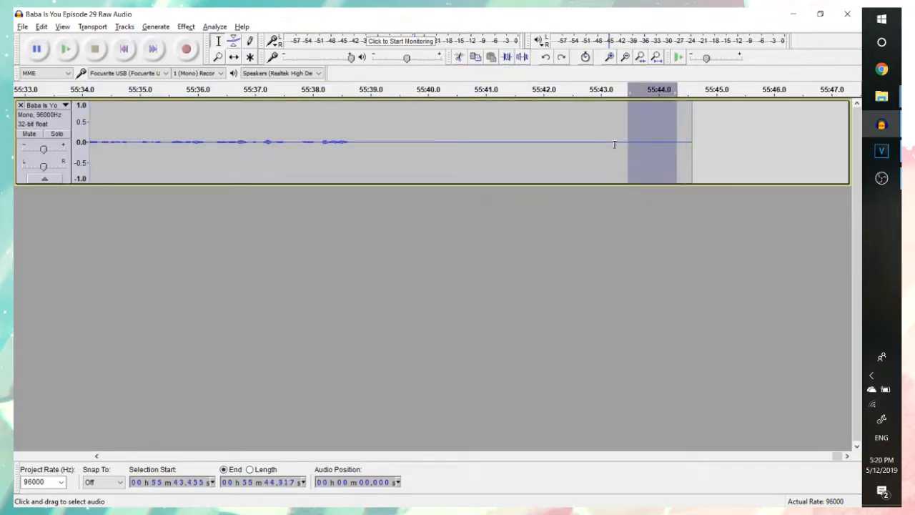
pyautogui.hotkey('ctrl', 'y')
# - Play the uncompressed track's quiet ending from about 55:43.5 to check for background noise
pyautogui.click(633, 140)
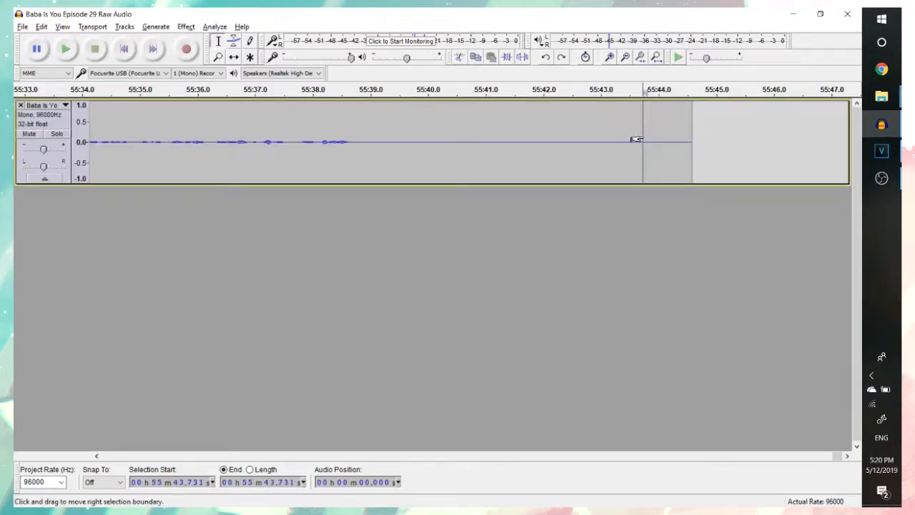
pyautogui.press('space')
pyautogui.press('space')
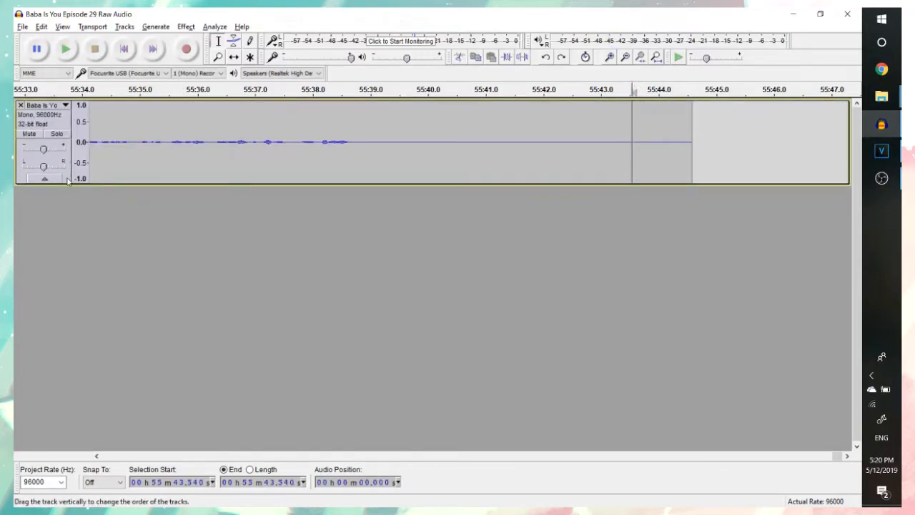
# - Raise the track gain to +36 dB and play the quiet ending from about 55:43.5
pyautogui.moveTo(44, 149); pyautogui.dragTo(121, 170)
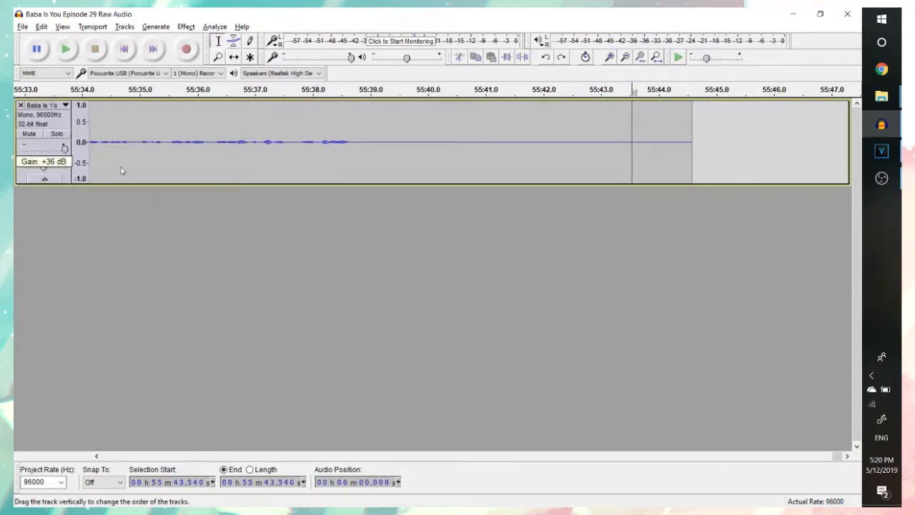
pyautogui.click(628, 141)
pyautogui.press('space')
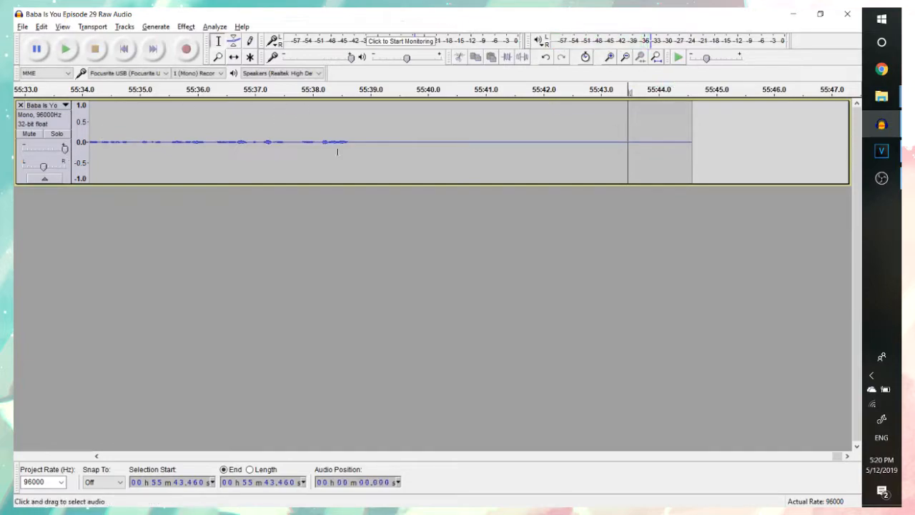
pyautogui.press('space')
# - Lower the track gain below its maximum and listen to the speech from about 55:37.8 and the quiet ending
pyautogui.moveTo(65, 148); pyautogui.dragTo(56, 149)
pyautogui.press('space')
pyautogui.click(300, 155)
pyautogui.press('space')
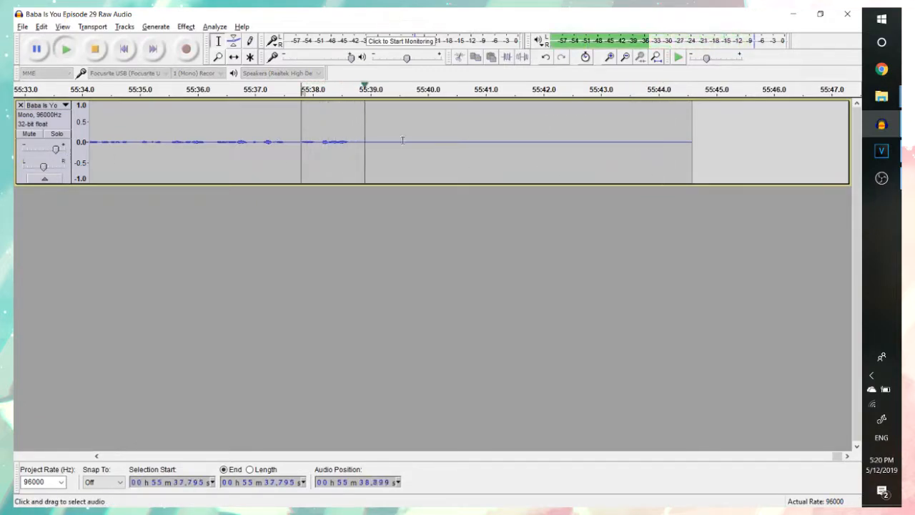
pyautogui.click(634, 134)
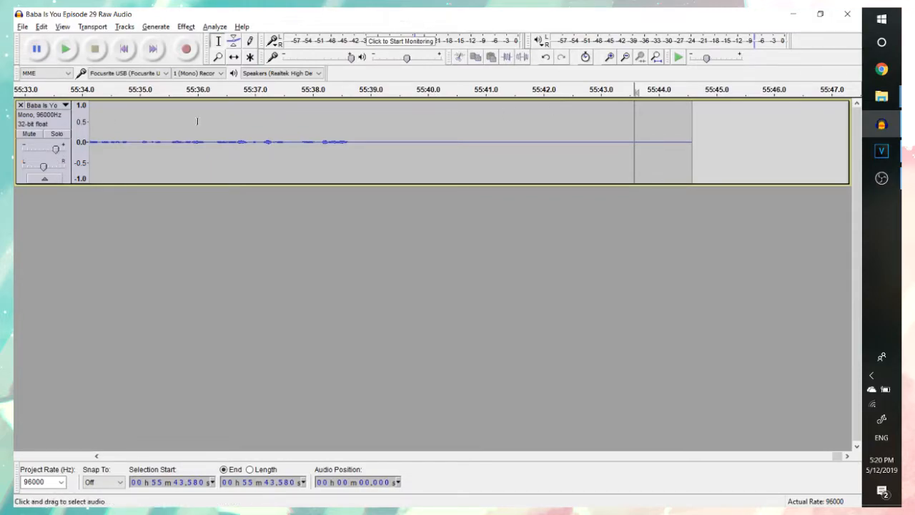
# - Replay the quiet ending from about 55:43.3 with the track gain centred, and close the track
pyautogui.moveTo(54, 150); pyautogui.dragTo(32, 148)
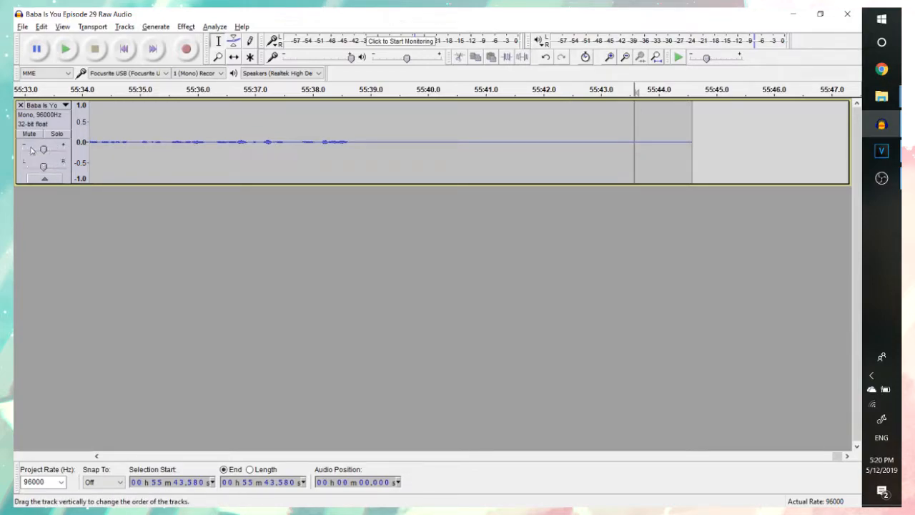
pyautogui.click(616, 129)
pyautogui.press('space')
pyautogui.press('space')
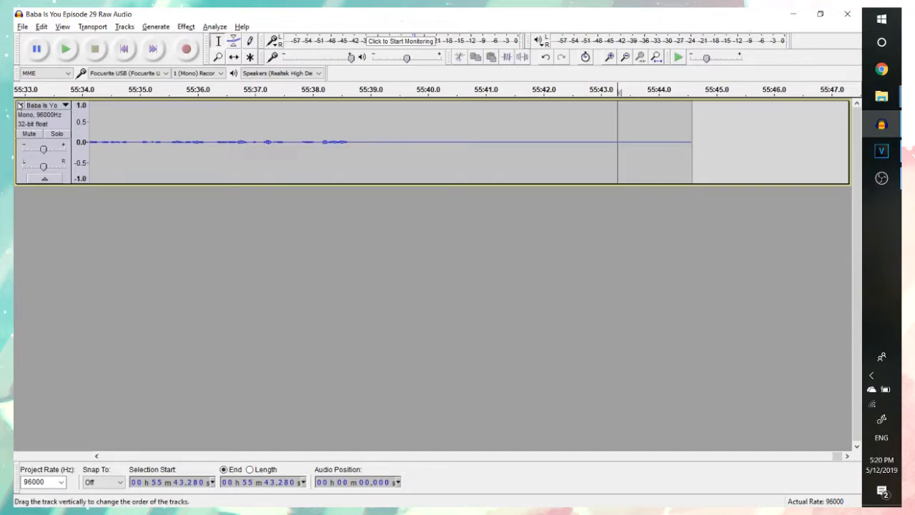
pyautogui.click(20, 105)
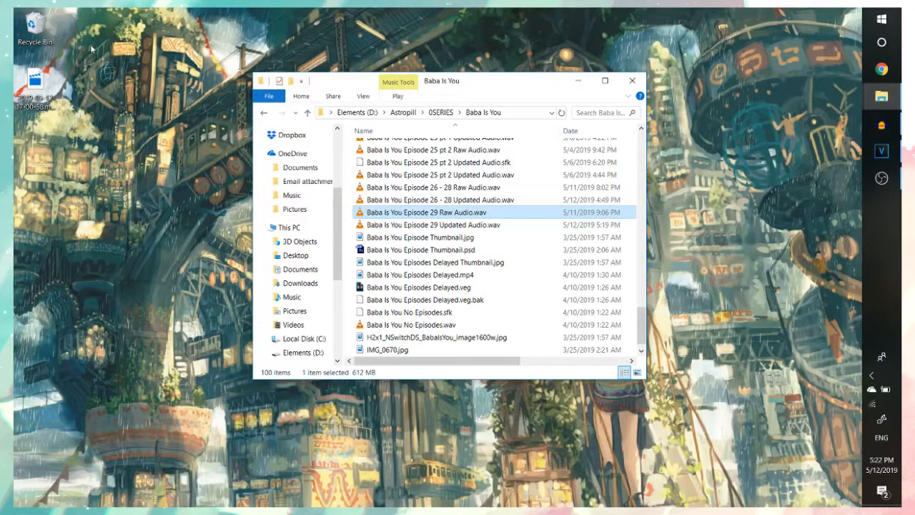
pyautogui.click(53, 36)
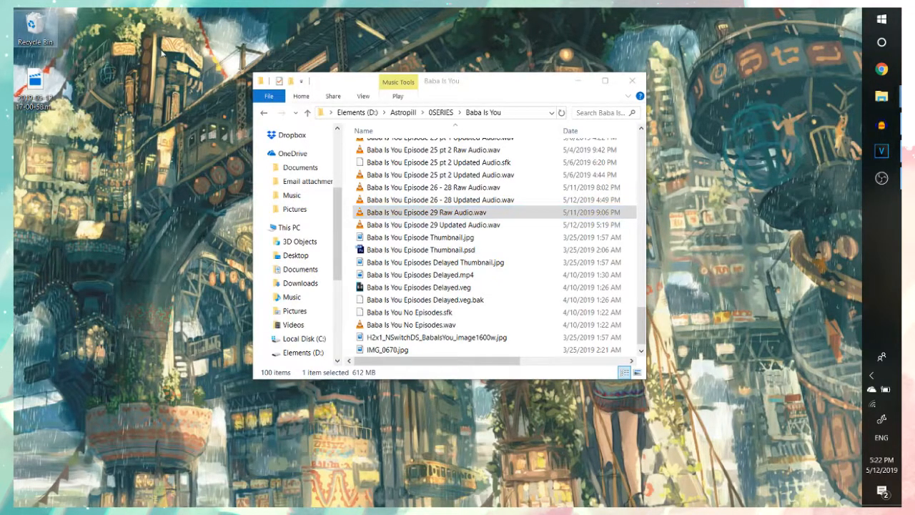
pyautogui.press('Down')
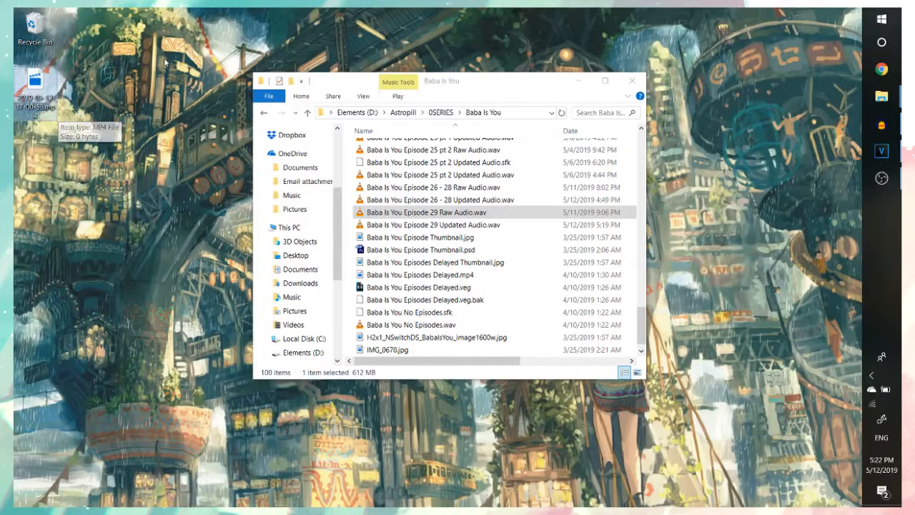
pyautogui.click(195, 114)
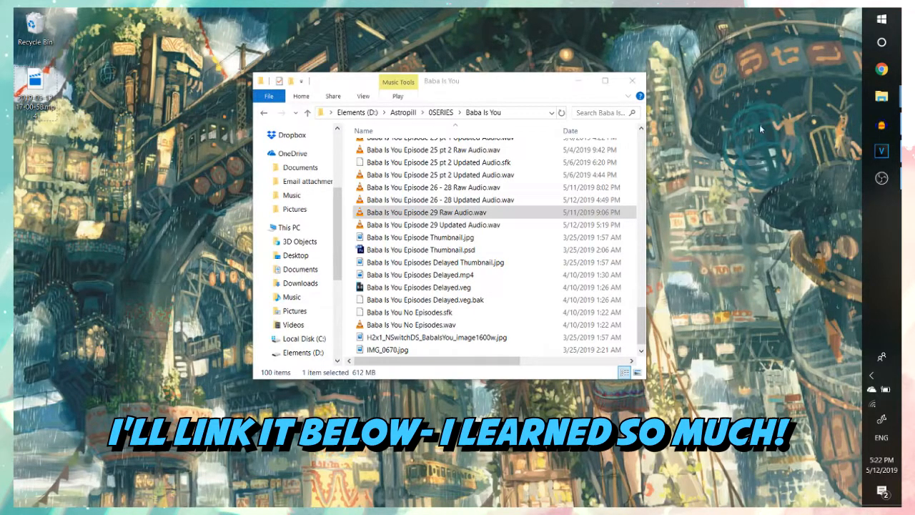
# - Switch to VEGAS Pro and set the project video template to HD 720-60p (1280x720, 59.940 fps)
pyautogui.click(881, 151)
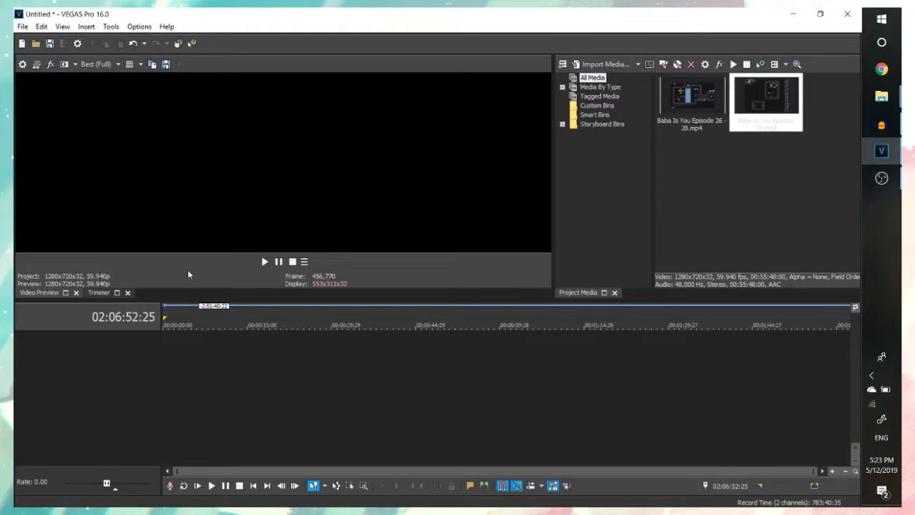
pyautogui.click(22, 27)
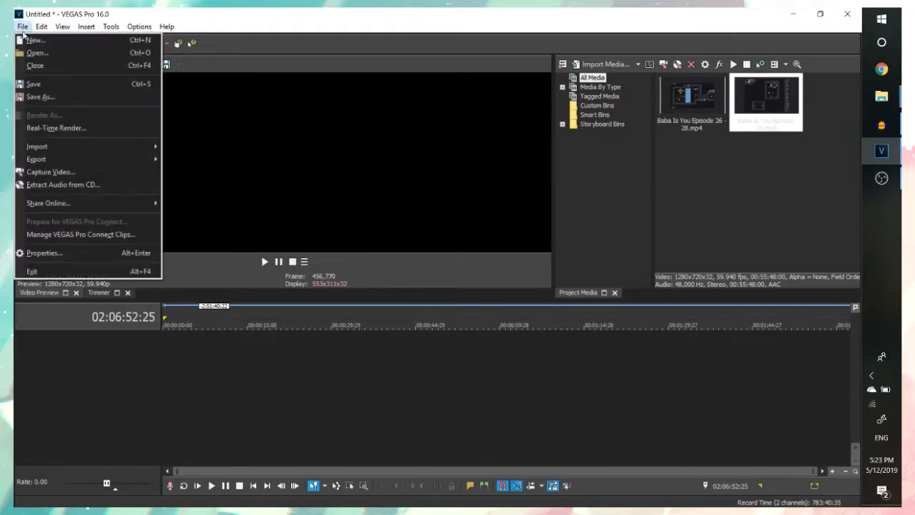
pyautogui.click(22, 27)
pyautogui.click(38, 27)
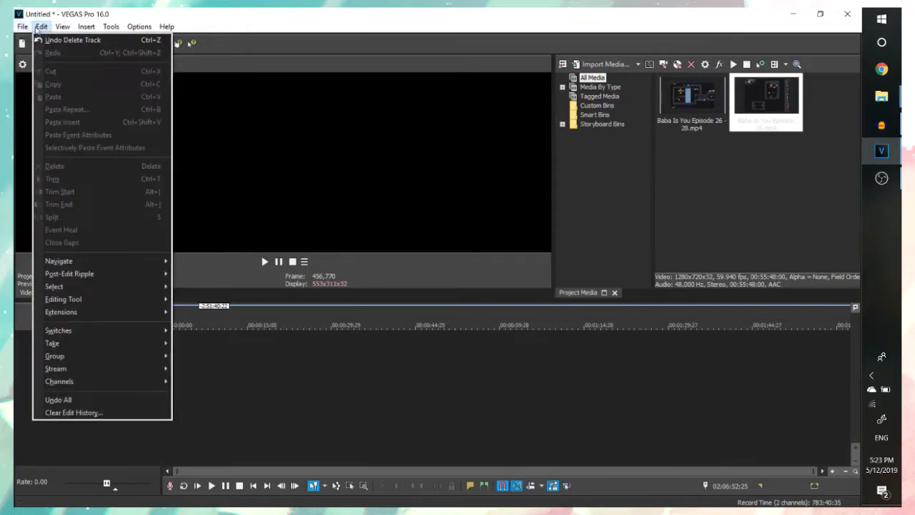
pyautogui.moveTo(26, 28)
pyautogui.click(113, 253)
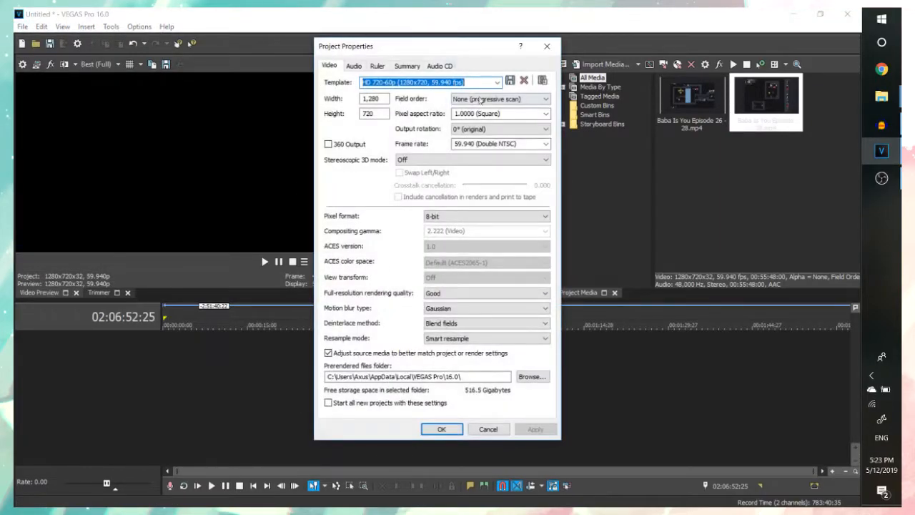
pyautogui.click(498, 83)
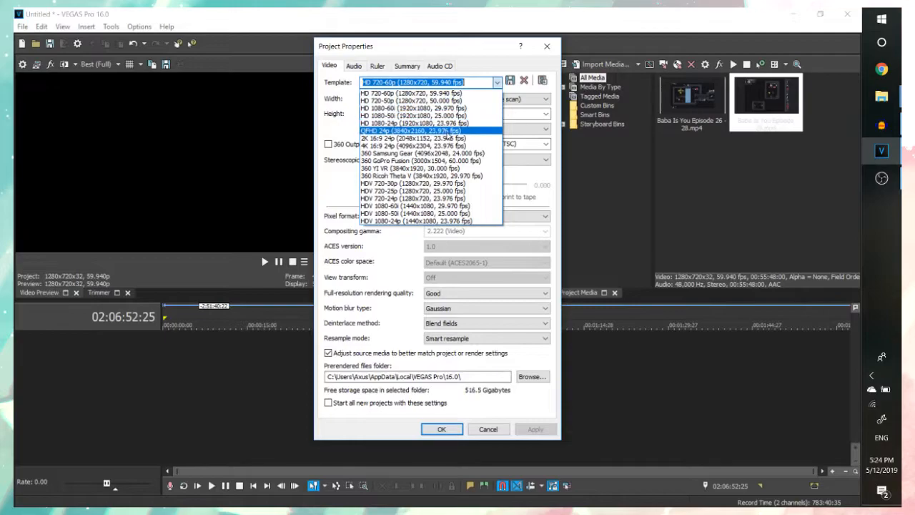
pyautogui.click(445, 93)
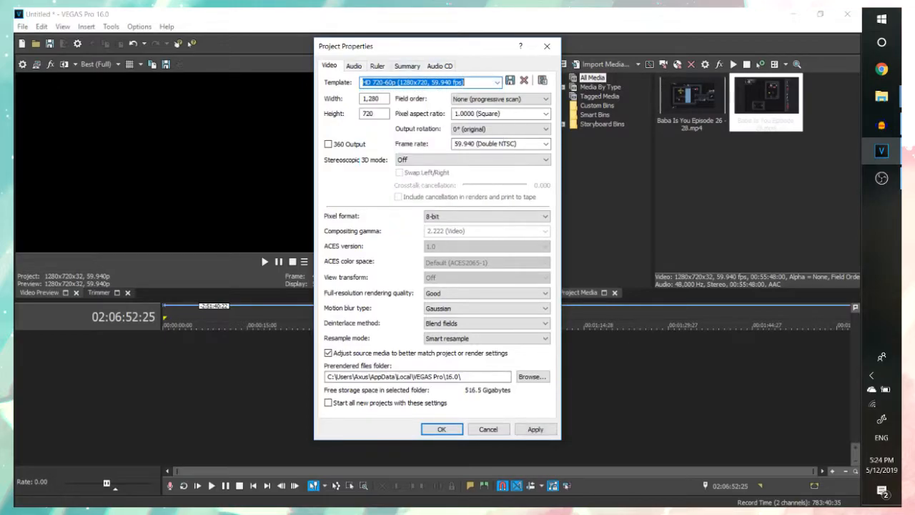
pyautogui.click(441, 432)
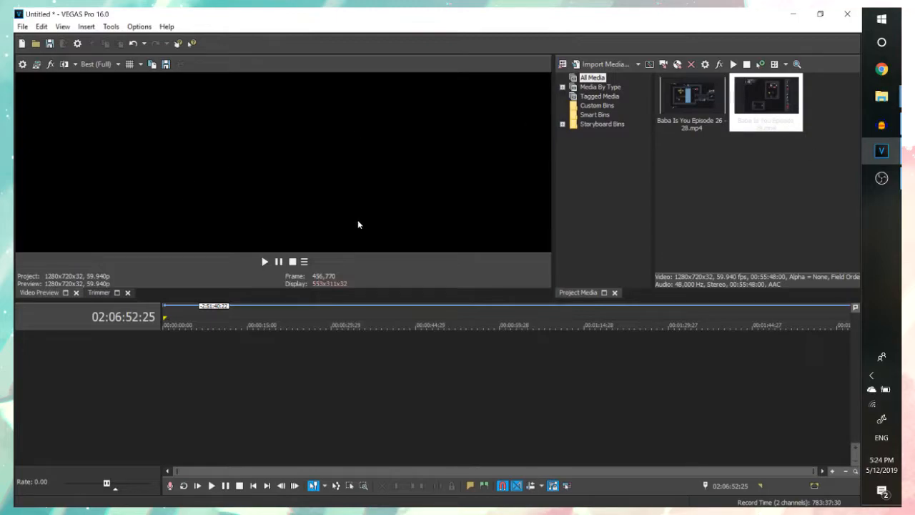
# - Place Baba Is You Episode 26 - 28.mp4 and Baba Is You Episode 29.mp4 from the EGC_Library folder on the timeline
pyautogui.rightClick(364, 262)
pyautogui.click(354, 259)
pyautogui.moveTo(882, 96)
pyautogui.click(776, 139)
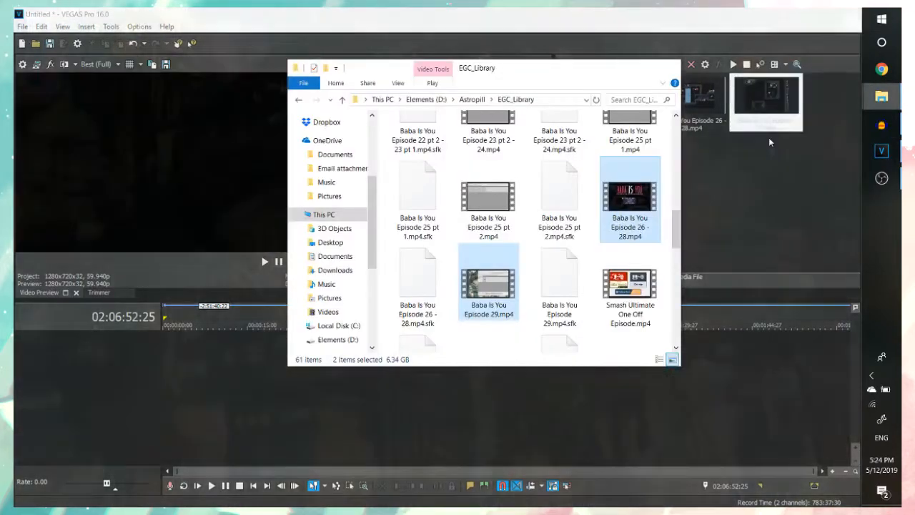
pyautogui.moveTo(504, 76); pyautogui.dragTo(586, 68)
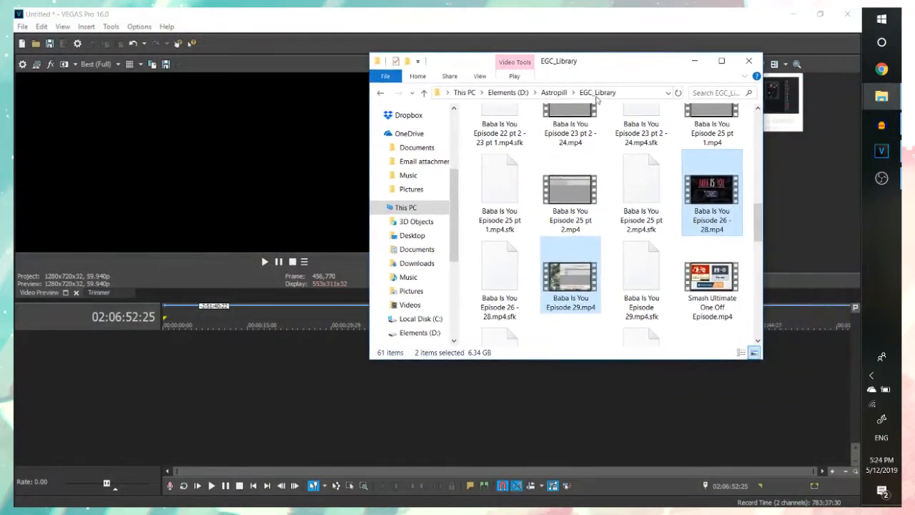
pyautogui.moveTo(708, 211); pyautogui.dragTo(164, 357)
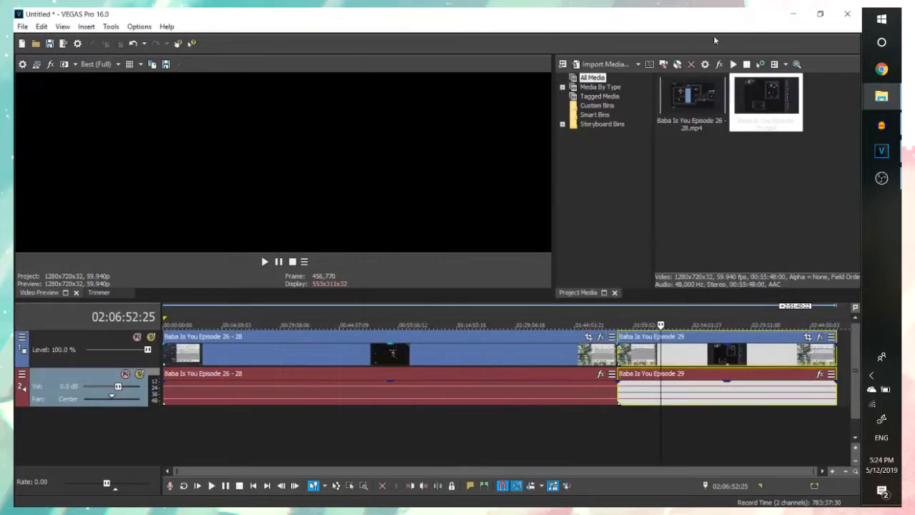
# - Preview the Episode 26 - 28 video event on the timeline at about 00:07:04
pyautogui.click(714, 35)
pyautogui.click(693, 98)
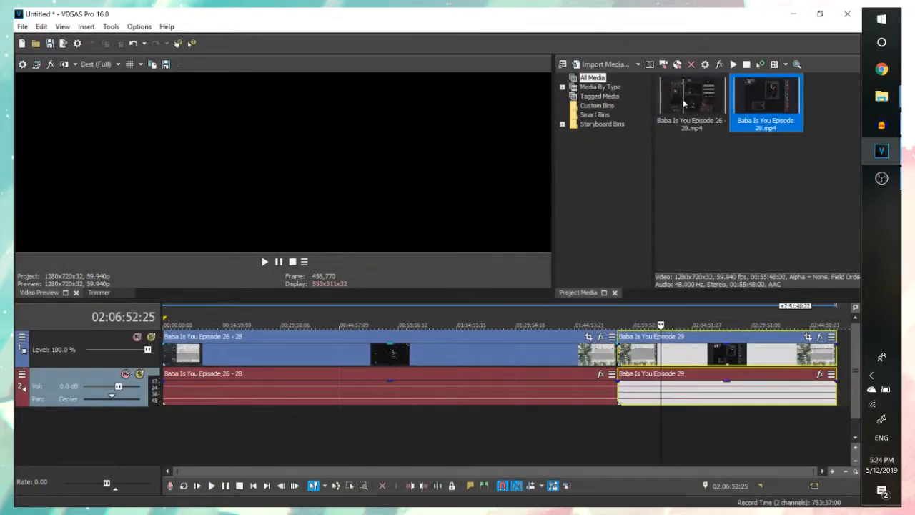
pyautogui.click(779, 103)
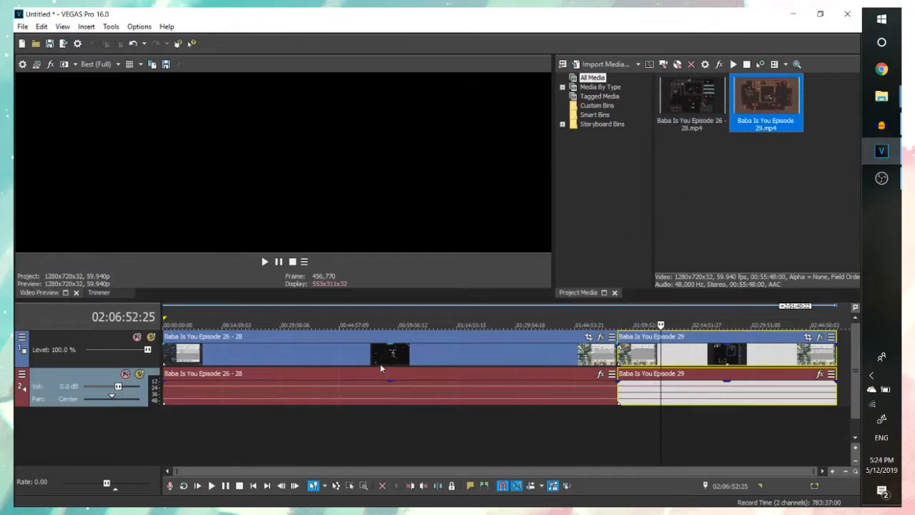
pyautogui.click(191, 353)
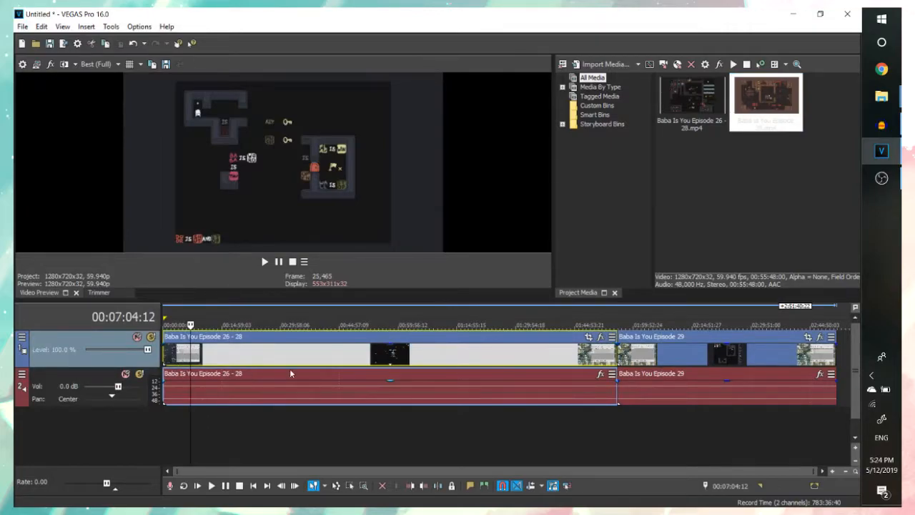
# - Review the Episode 26 - 28 and Episode 29 source videos in the EGC_Library folder, and minimize its window
pyautogui.moveTo(871, 104)
pyautogui.click(804, 152)
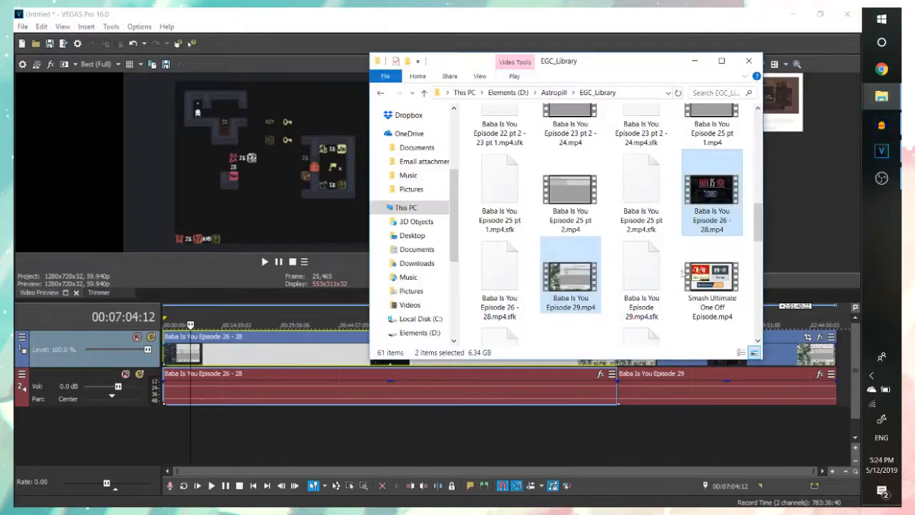
pyautogui.click(572, 282)
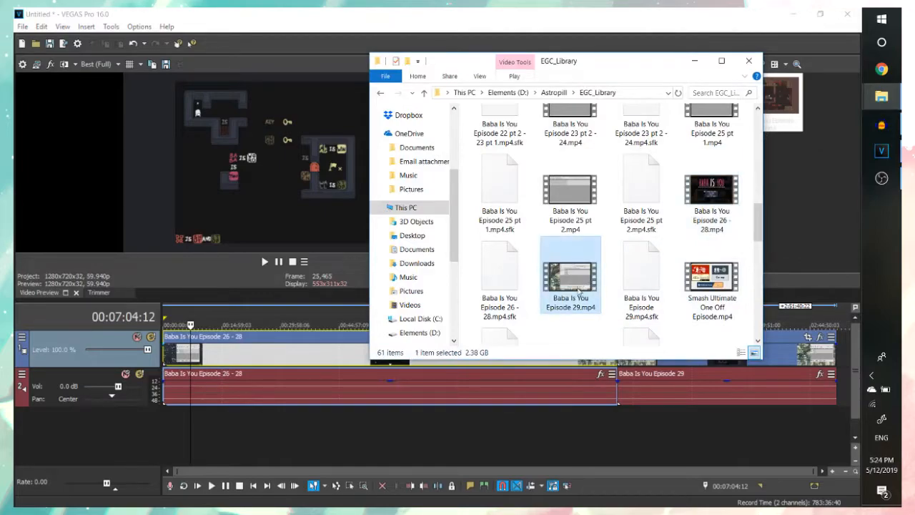
pyautogui.click(699, 181)
pyautogui.keyDown('ctrl'); pyautogui.click(563, 286); pyautogui.keyUp('ctrl')
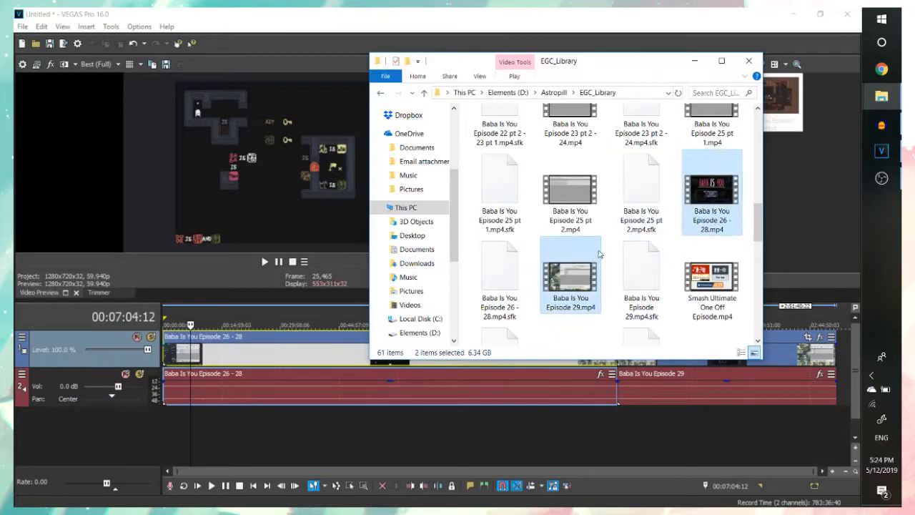
pyautogui.click(577, 206)
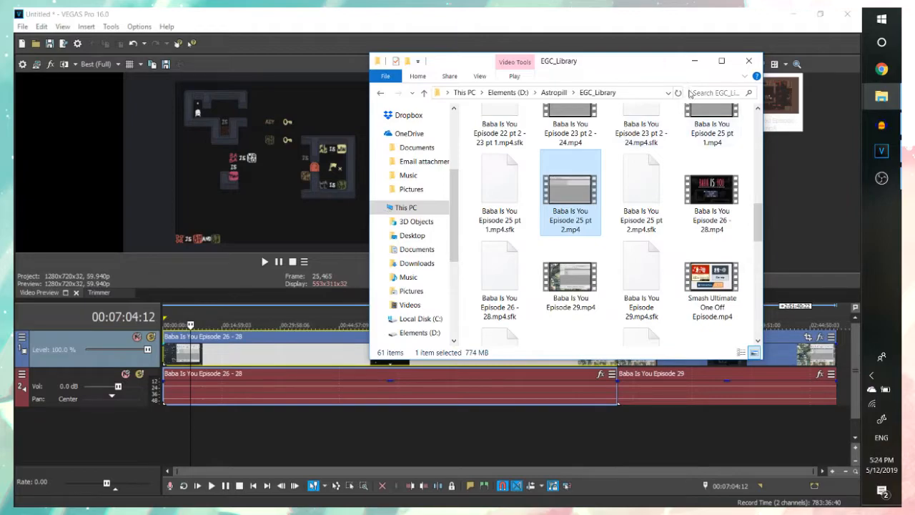
pyautogui.click(696, 67)
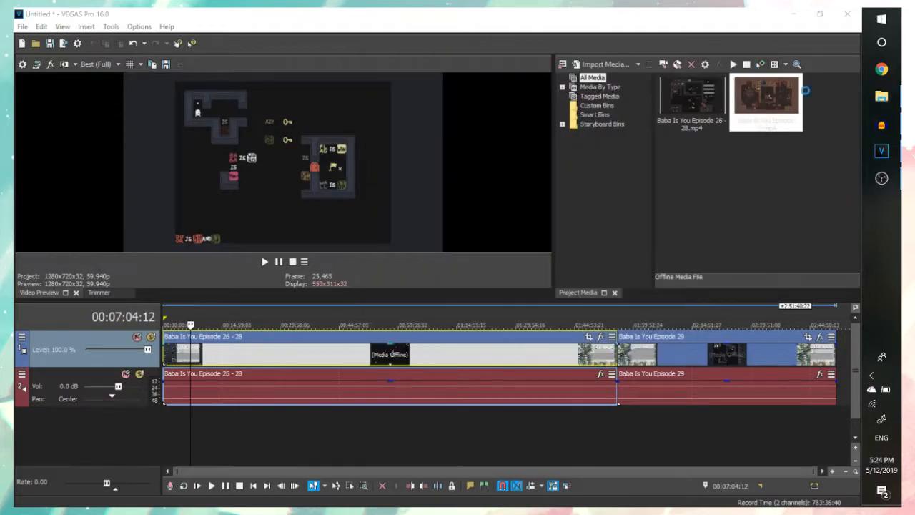
# - Add the Episode 26 - 28 and Episode 29 Updated Audio WAV files from the Baba Is You folder to a new audio track beneath the videos
pyautogui.click(882, 98)
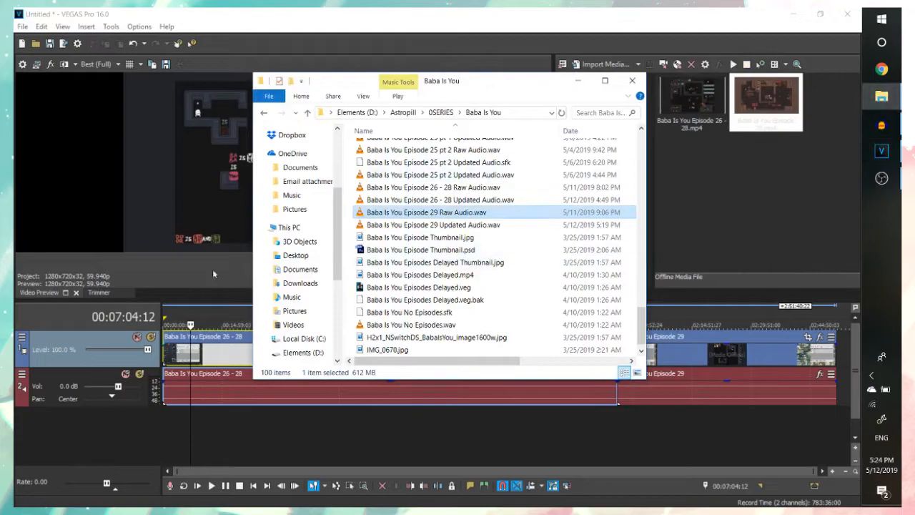
pyautogui.moveTo(388, 227); pyautogui.dragTo(447, 227)
pyautogui.keyDown('ctrl'); pyautogui.click(410, 200); pyautogui.keyUp('ctrl')
pyautogui.moveTo(409, 200); pyautogui.dragTo(269, 428)
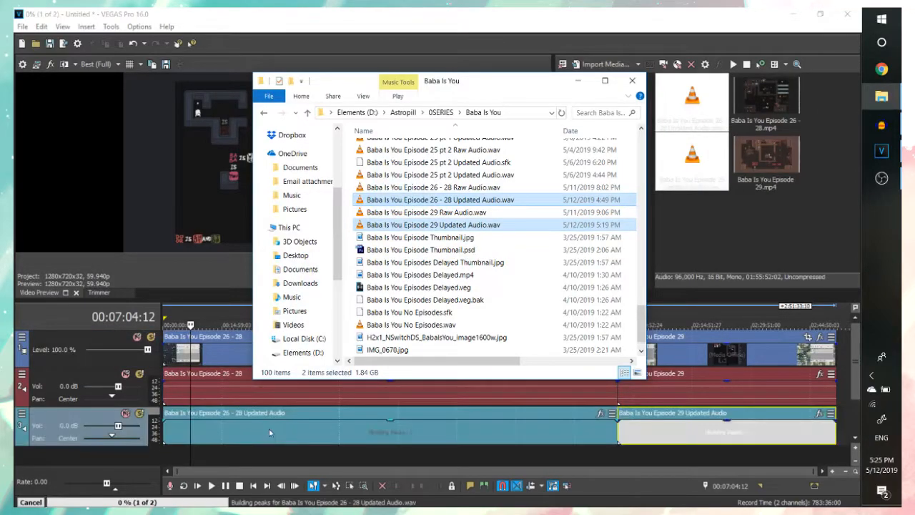
pyautogui.click(222, 432)
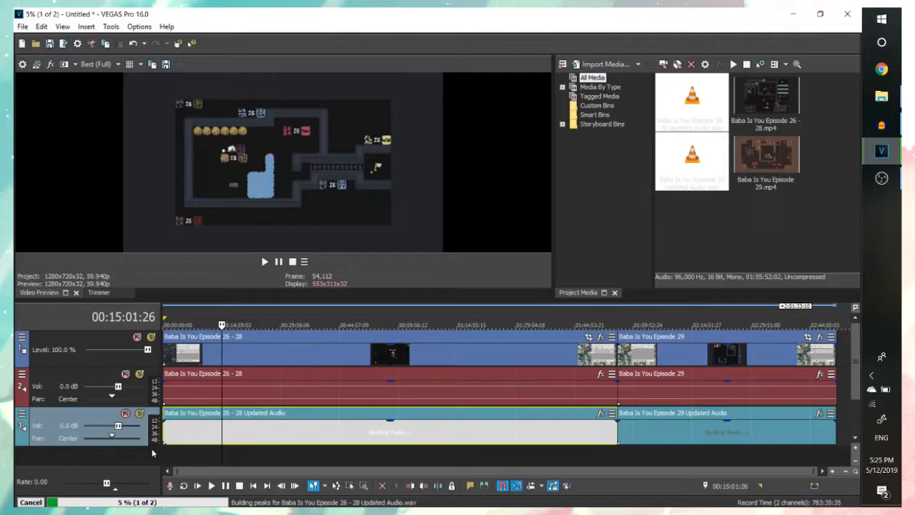
# - Reduce the height of both audio tracks on the timeline
pyautogui.moveTo(119, 444); pyautogui.dragTo(119, 437)
pyautogui.moveTo(107, 406)
pyautogui.mouseDown()
pyautogui.moveTo(108, 395)
pyautogui.moveTo(110, 416)
pyautogui.mouseUp()
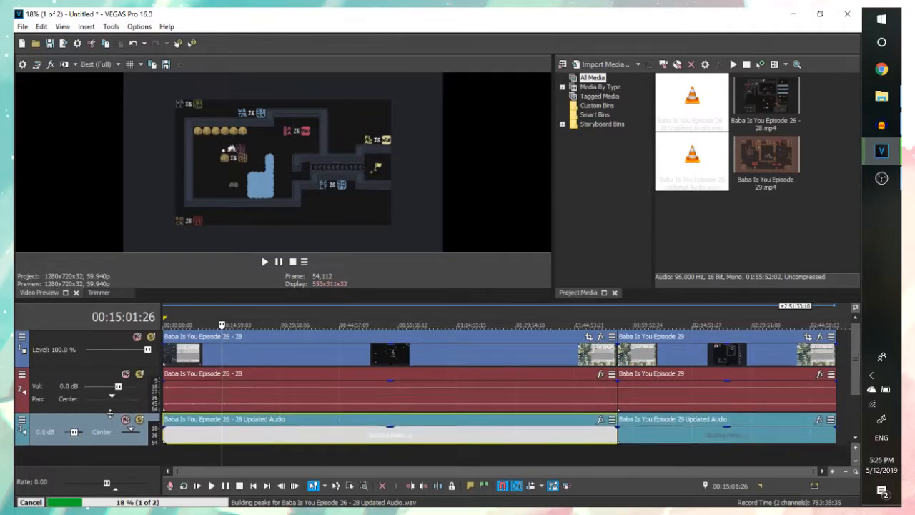
pyautogui.click(217, 392)
pyautogui.scroll(3, 253, 399)
pyautogui.scroll(-3, 253, 399)
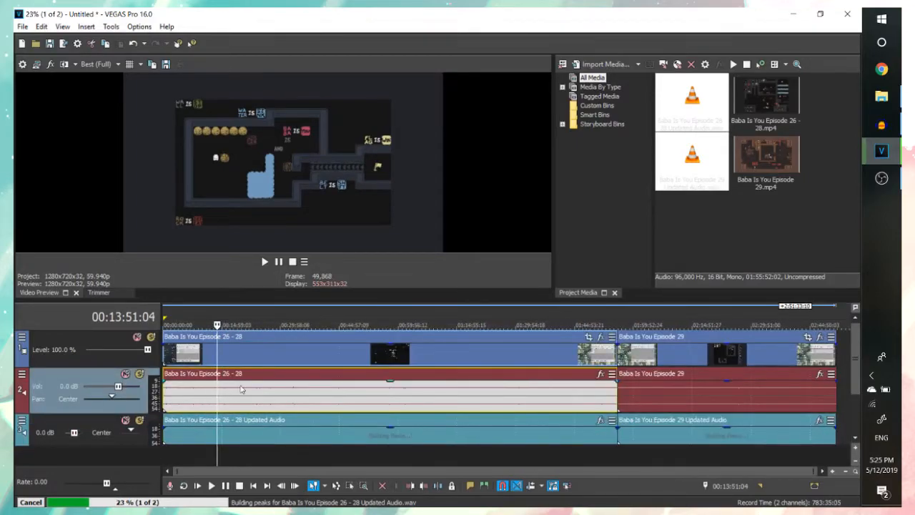
pyautogui.moveTo(116, 412); pyautogui.dragTo(119, 399)
# - Hide the event headers on the timeline and shrink the original game audio track further
pyautogui.click(202, 386)
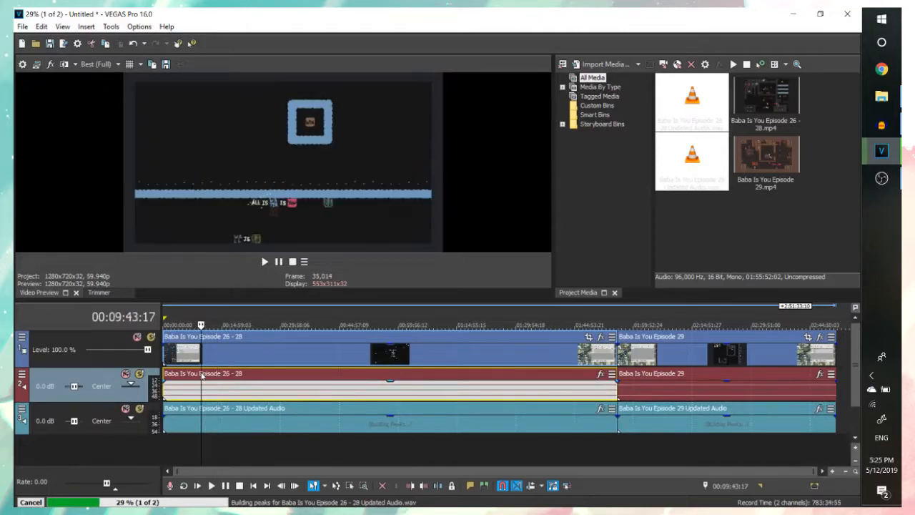
pyautogui.click(300, 392)
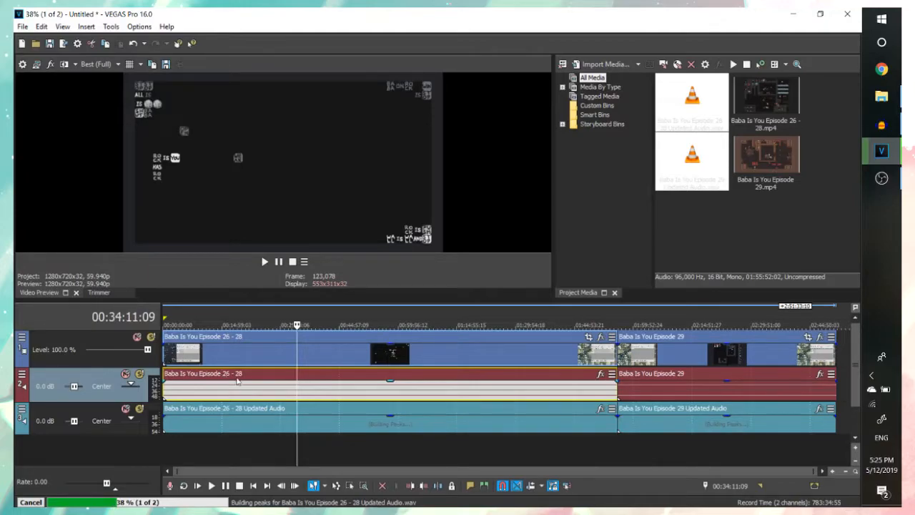
pyautogui.rightClick(246, 379)
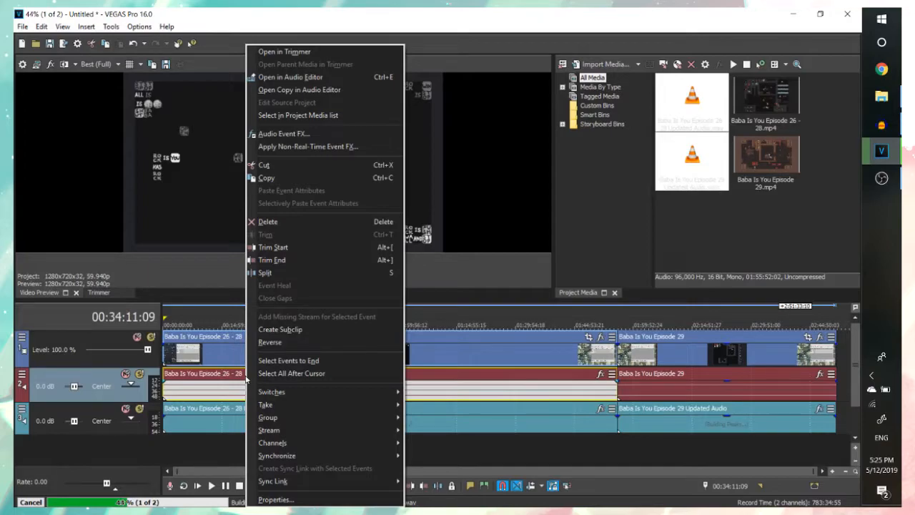
pyautogui.click(216, 393)
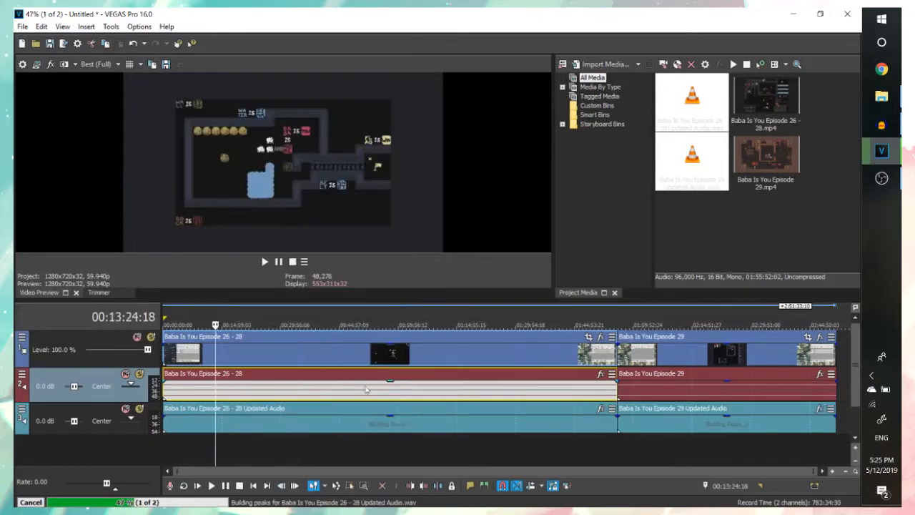
pyautogui.click(611, 377)
pyautogui.click(689, 390)
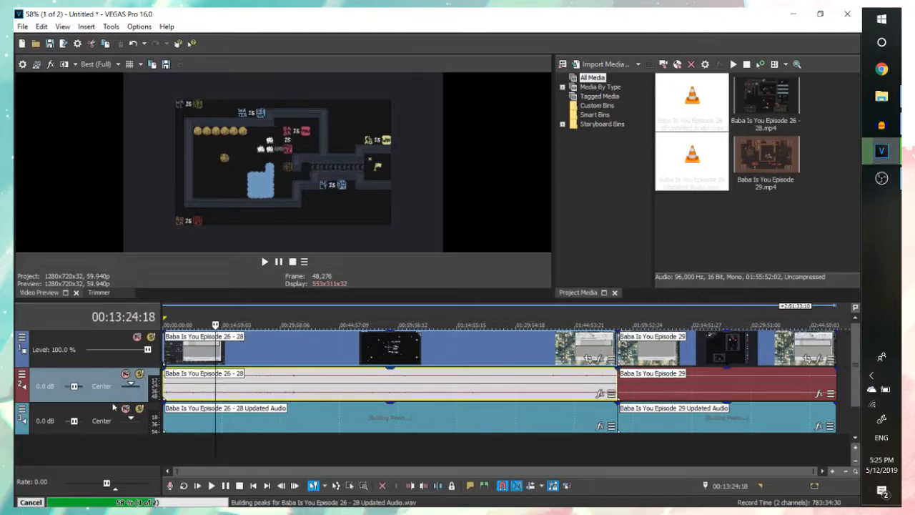
pyautogui.moveTo(114, 401); pyautogui.dragTo(115, 364)
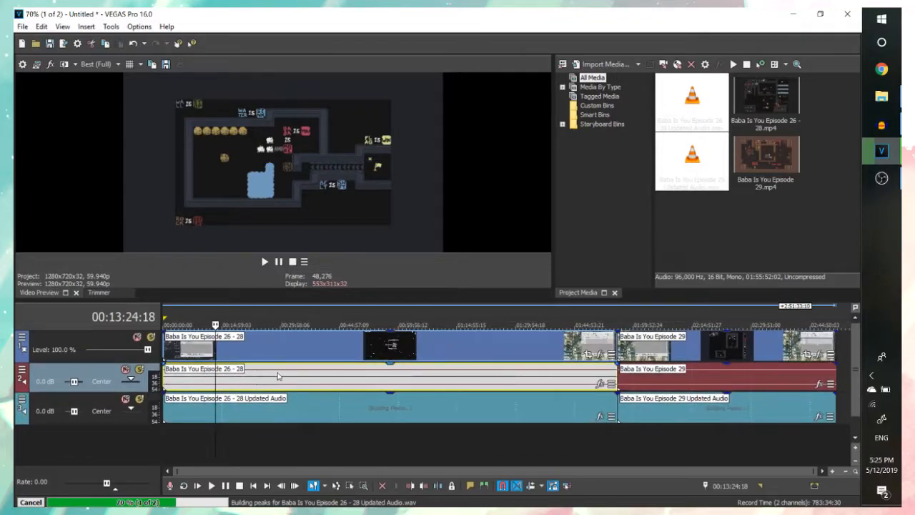
# - Hide the active take information on the timeline events and show it again
pyautogui.click(612, 384)
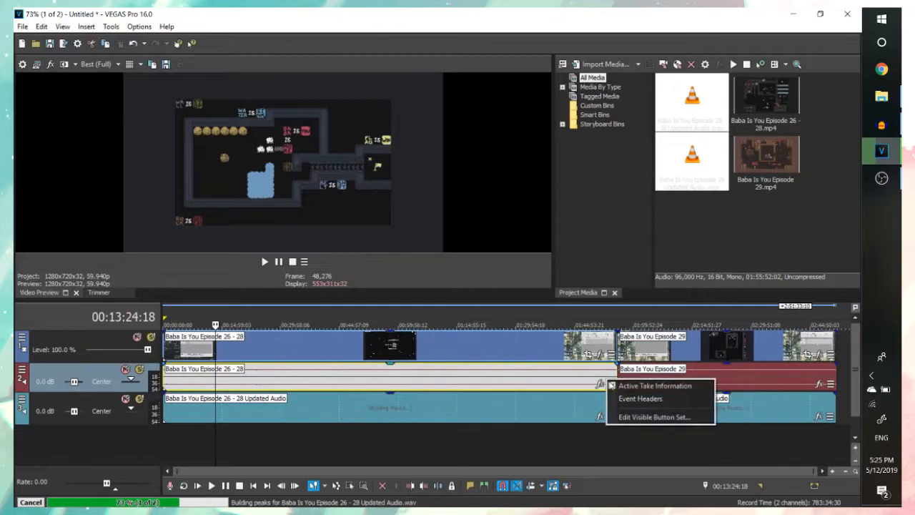
pyautogui.click(651, 398)
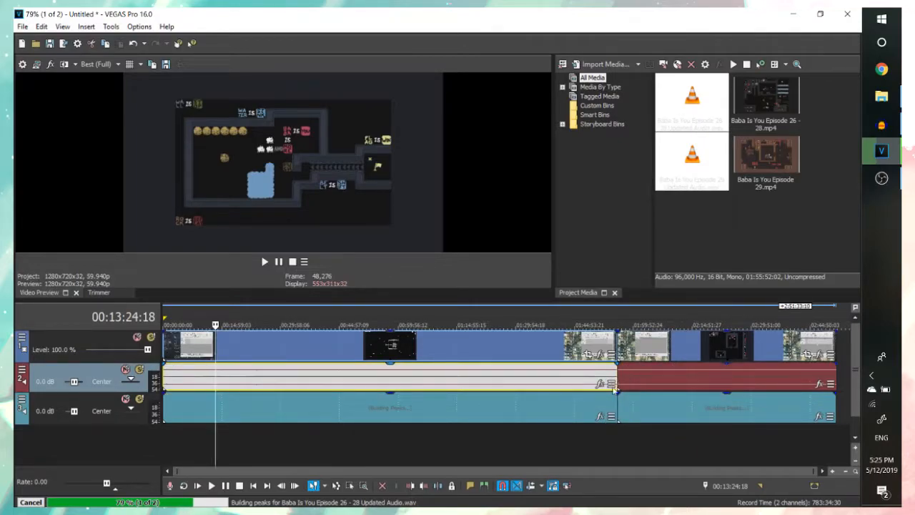
pyautogui.click(612, 384)
pyautogui.click(643, 390)
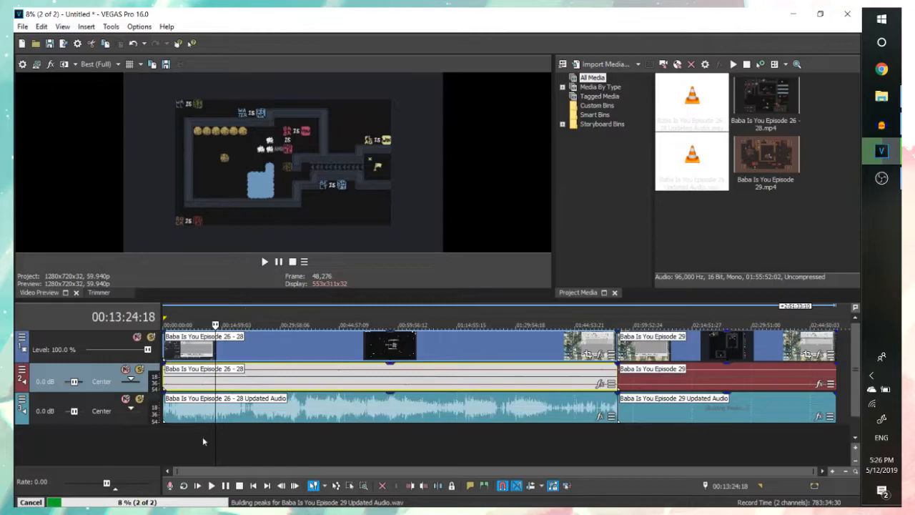
# - Mute the Updated Audio track and select the original Episode 26 - 28 game audio event
pyautogui.click(125, 399)
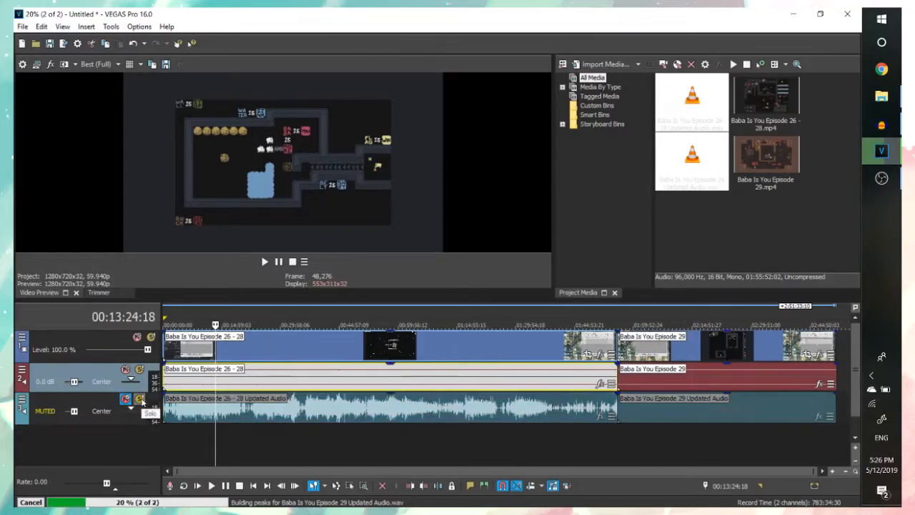
pyautogui.click(163, 406)
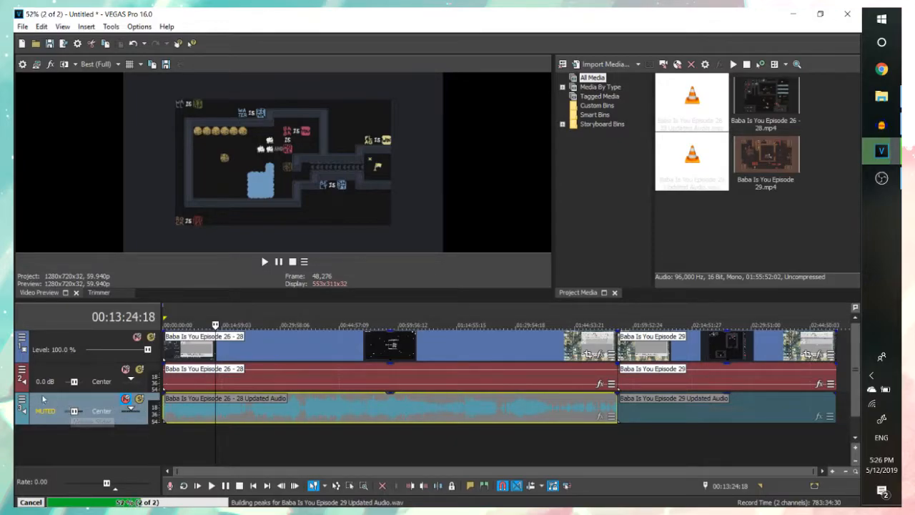
pyautogui.click(166, 368)
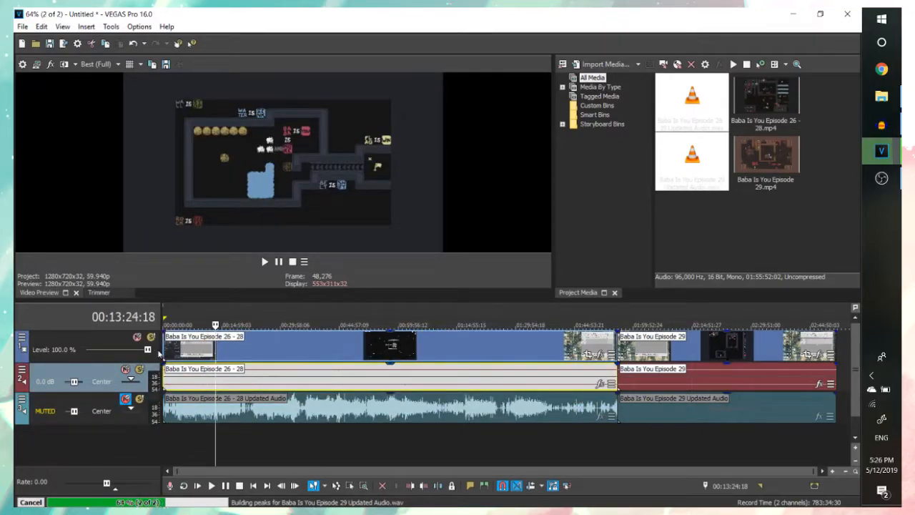
# - Widen the track header area and slightly reduce the height of the video track
pyautogui.moveTo(160, 350); pyautogui.dragTo(176, 364)
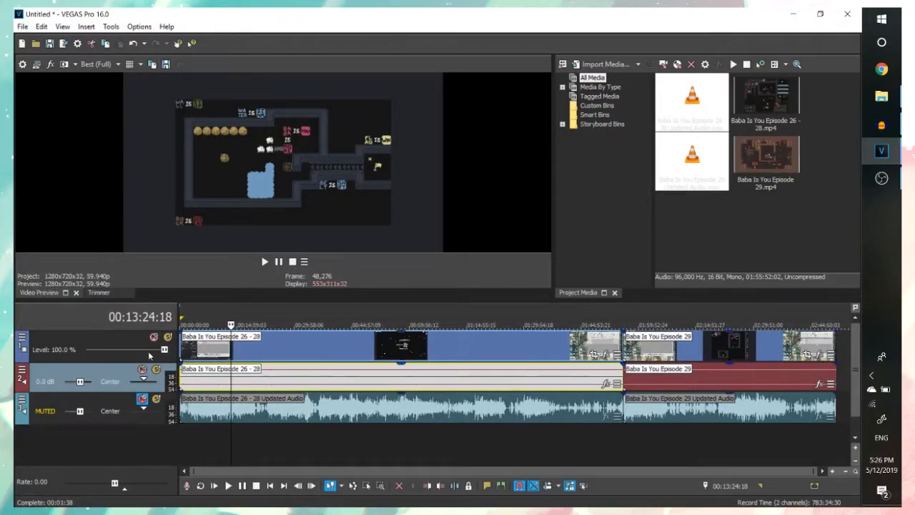
pyautogui.moveTo(149, 363); pyautogui.dragTo(149, 359)
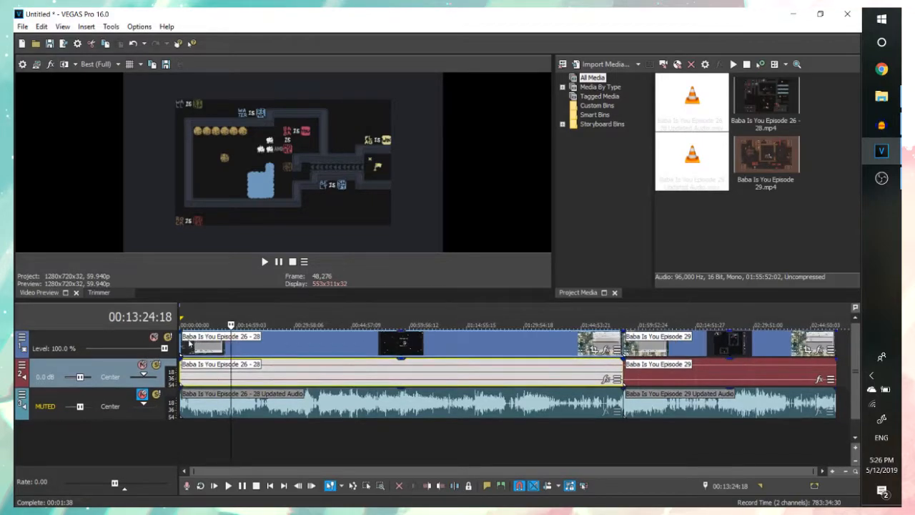
pyautogui.moveTo(139, 359); pyautogui.dragTo(139, 361)
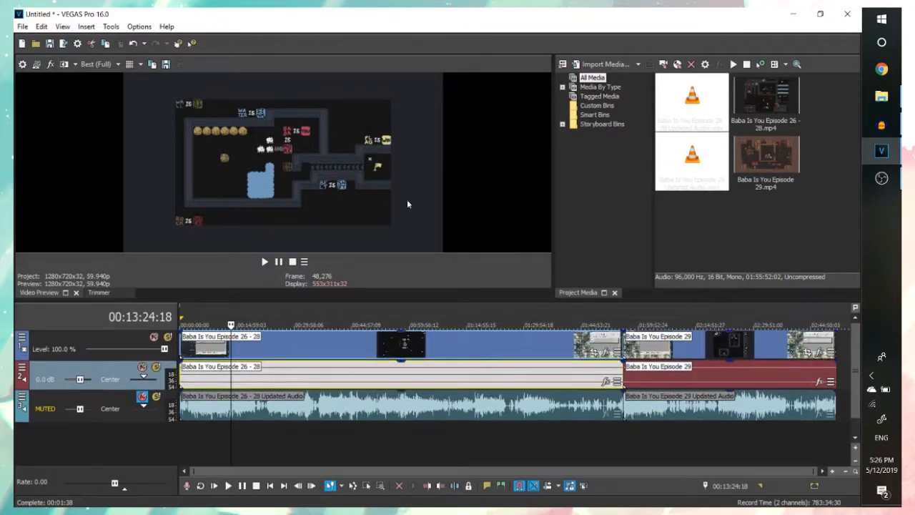
# - Set the video preview quality to Draft (Auto) and play the Episode 26 - 28 video briefly from about 00:51:36
pyautogui.click(246, 336)
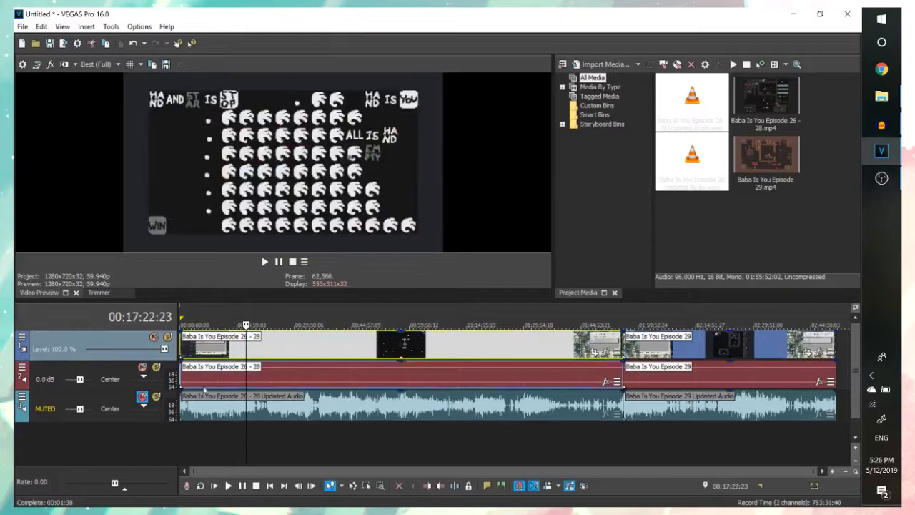
pyautogui.click(330, 350)
pyautogui.click(99, 63)
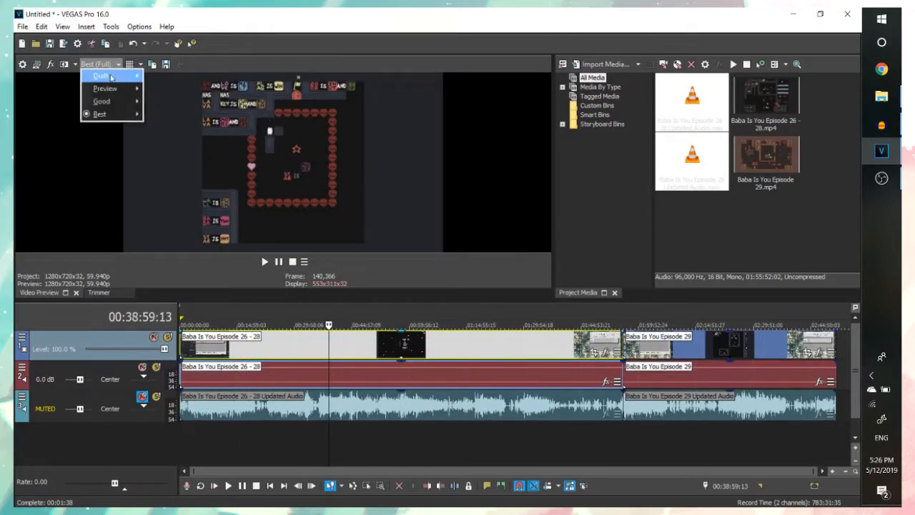
pyautogui.moveTo(111, 77)
pyautogui.click(161, 75)
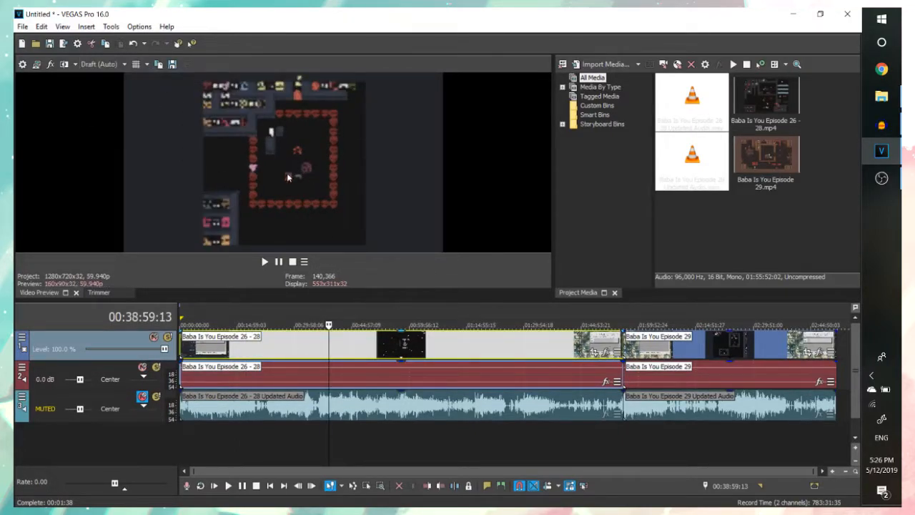
pyautogui.click(377, 350)
pyautogui.press('space')
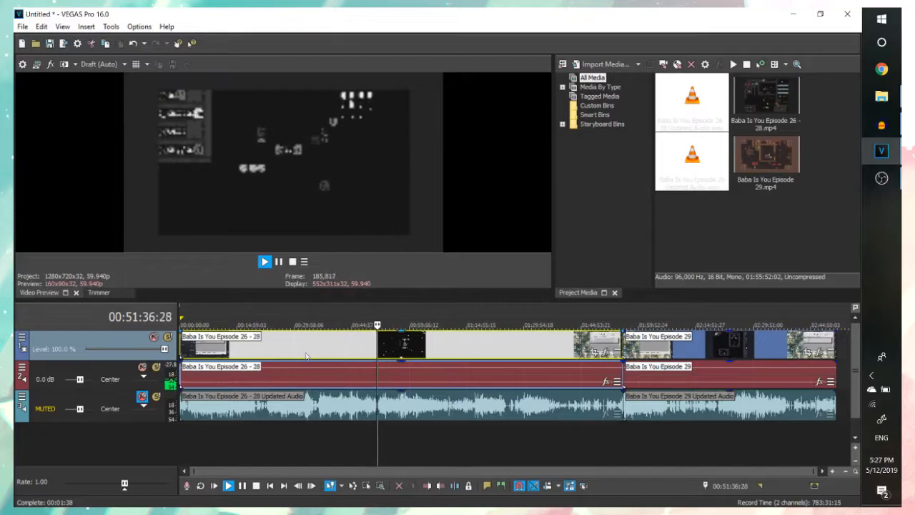
pyautogui.press('space')
# - Compare the Best (Auto) and Best (Full) preview qualities on the Episode 26 - 28 video at 00:23:25:14
pyautogui.click(270, 346)
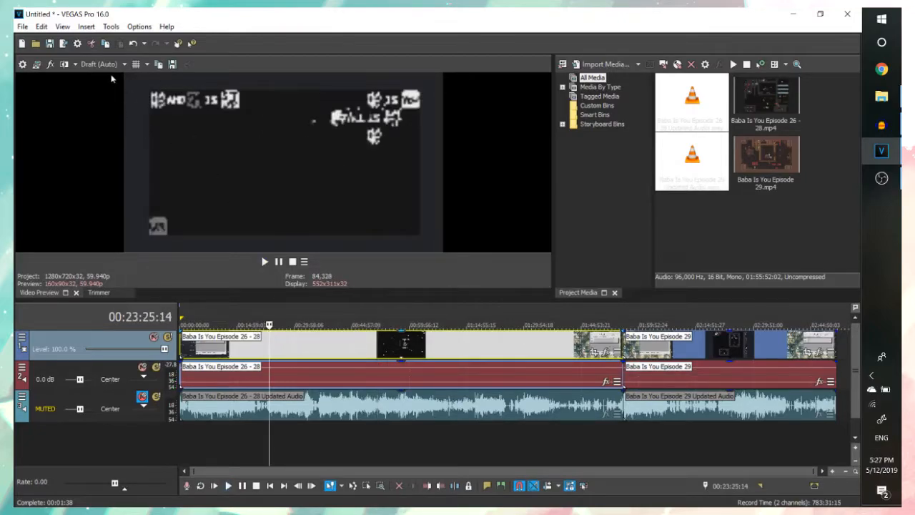
pyautogui.click(108, 64)
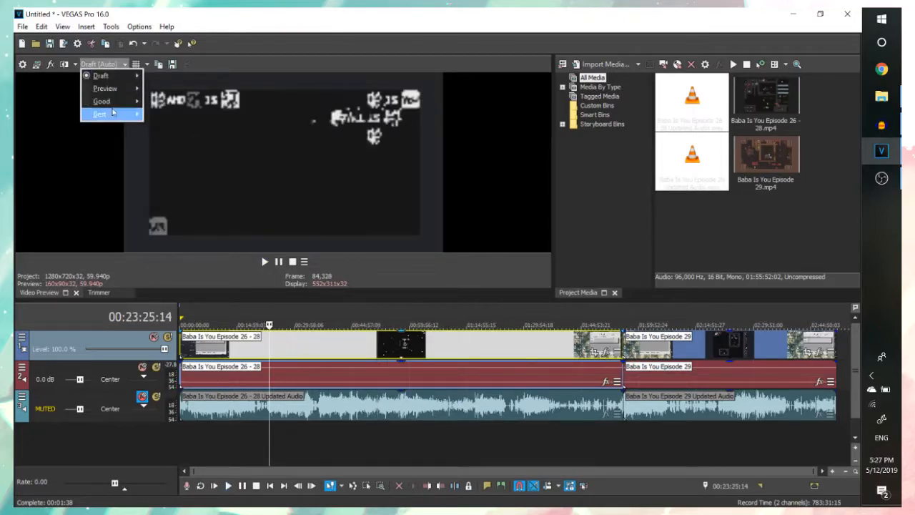
pyautogui.moveTo(114, 114)
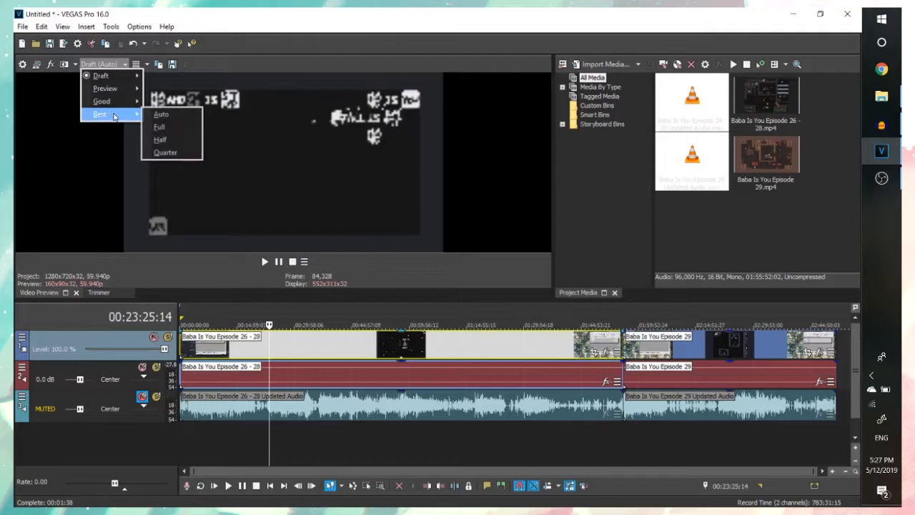
pyautogui.click(162, 115)
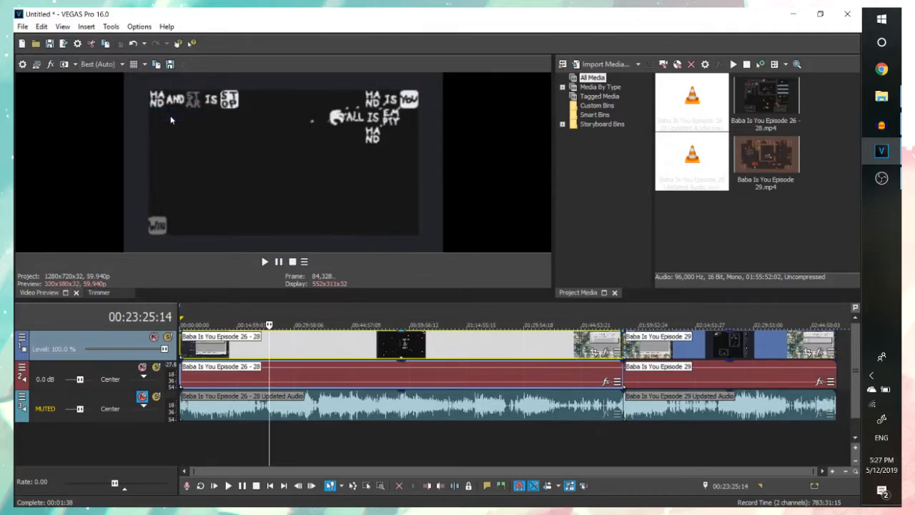
pyautogui.click(100, 64)
pyautogui.moveTo(118, 115)
pyautogui.click(196, 127)
pyautogui.click(100, 64)
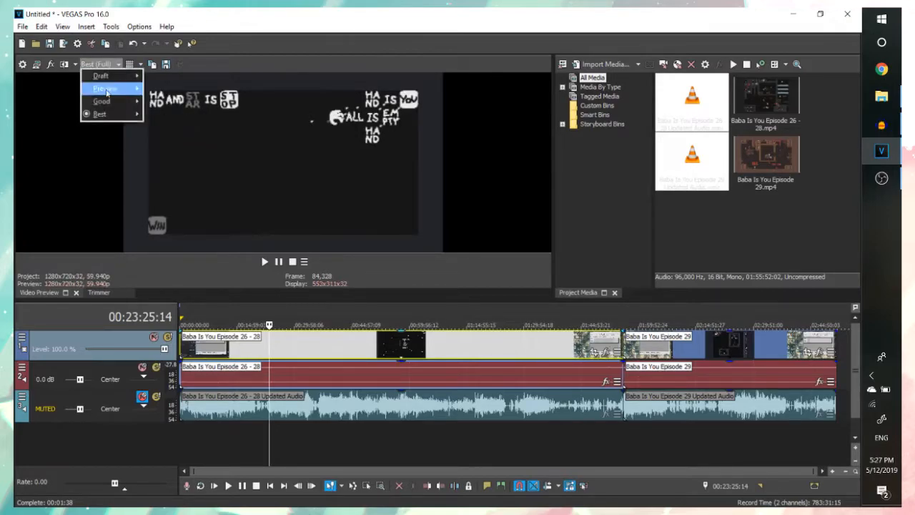
pyautogui.click(161, 116)
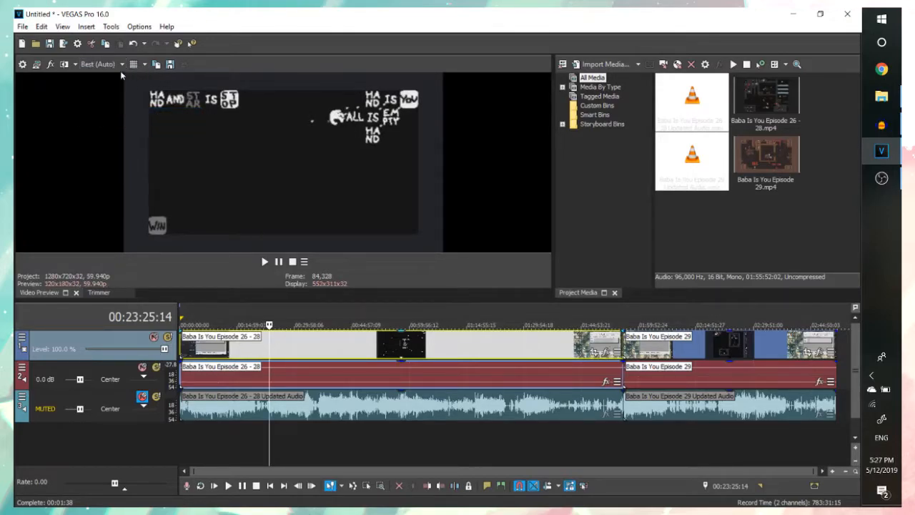
# - Set the video preview quality to Best (Full) and play the Episode 26 - 28 video briefly from 00:24:01:22
pyautogui.click(100, 65)
pyautogui.moveTo(115, 115)
pyautogui.click(162, 127)
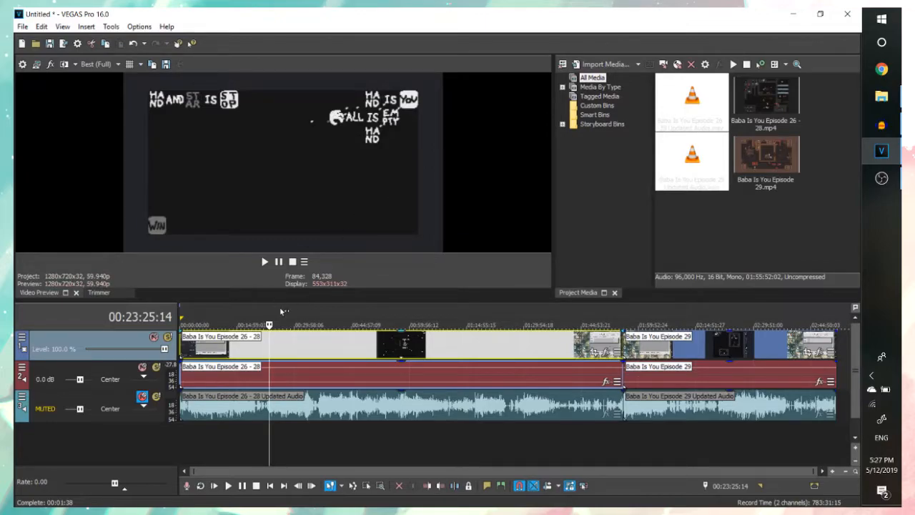
pyautogui.click(272, 348)
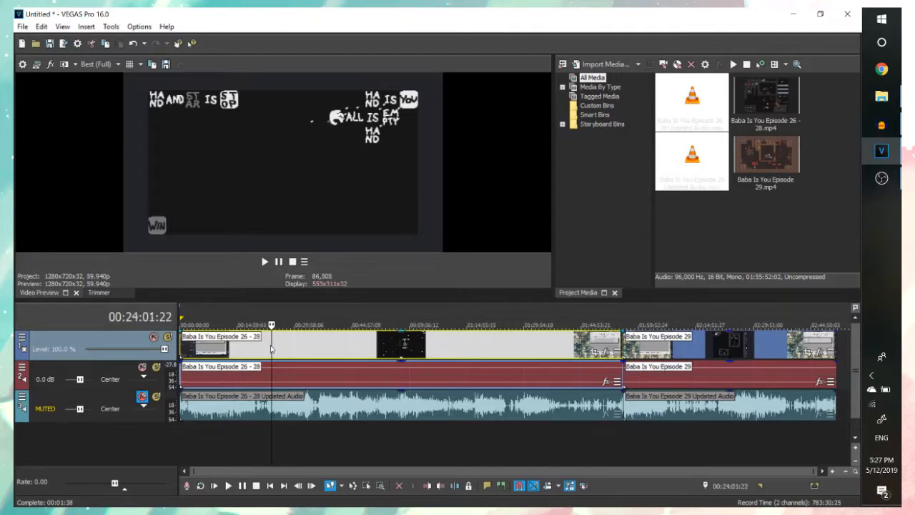
pyautogui.press('space')
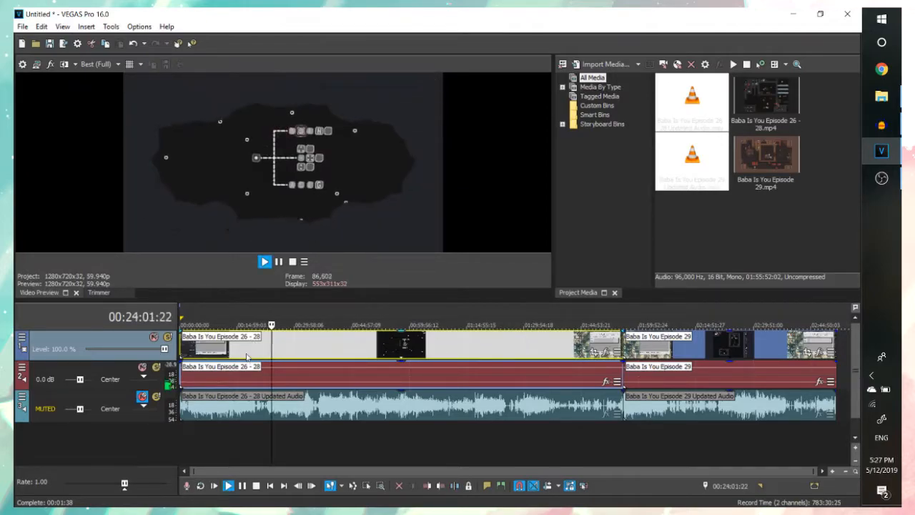
pyautogui.press('space')
# - Disable resample in the properties of the Episode 26 - 28 video event
pyautogui.click(240, 349)
pyautogui.rightClick(279, 350)
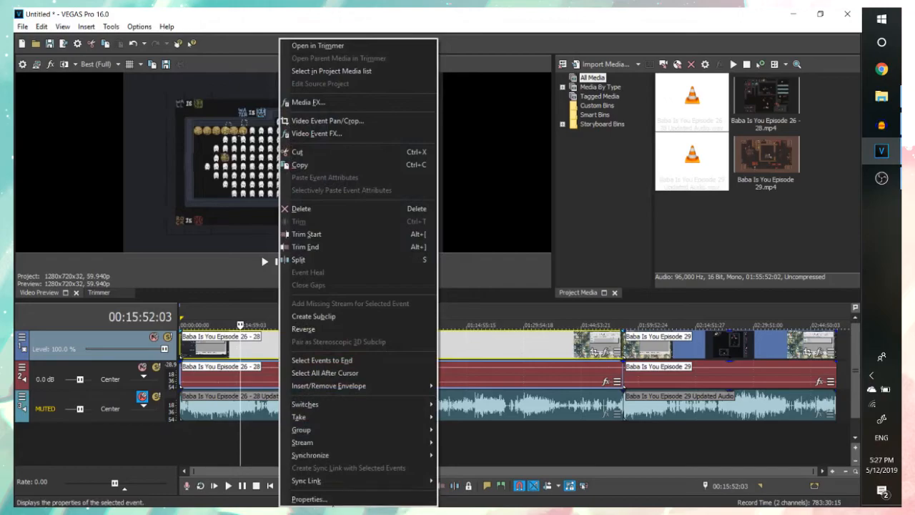
pyautogui.click(307, 499)
pyautogui.click(375, 215)
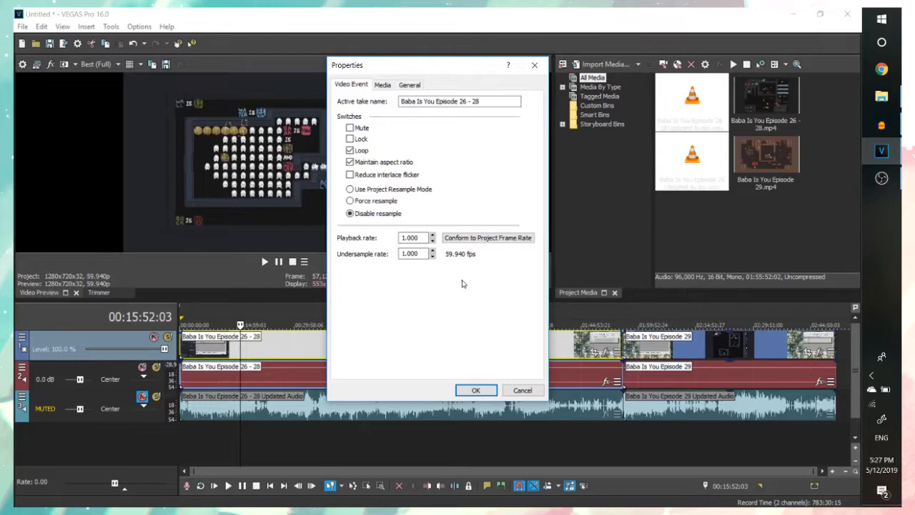
pyautogui.click(475, 390)
# - Disable resample in the properties of the Episode 29 video event
pyautogui.rightClick(675, 366)
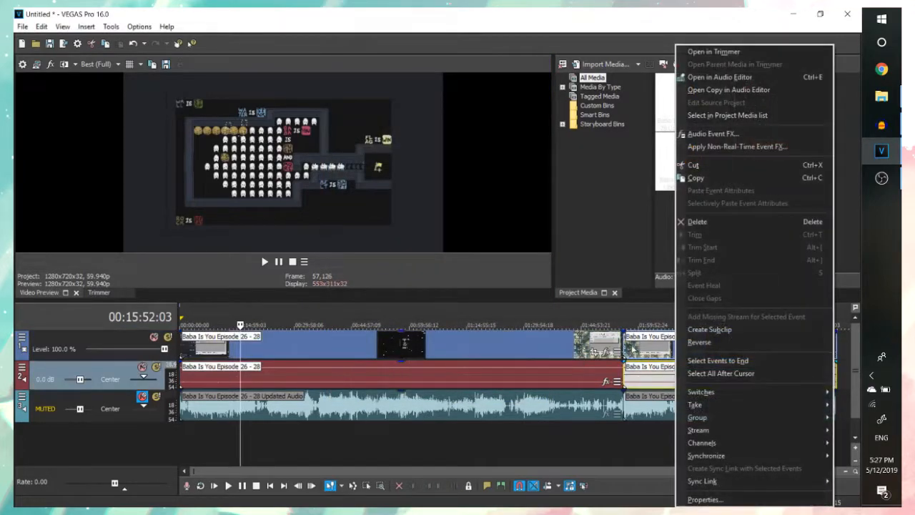
pyautogui.rightClick(633, 349)
pyautogui.click(654, 499)
pyautogui.click(367, 213)
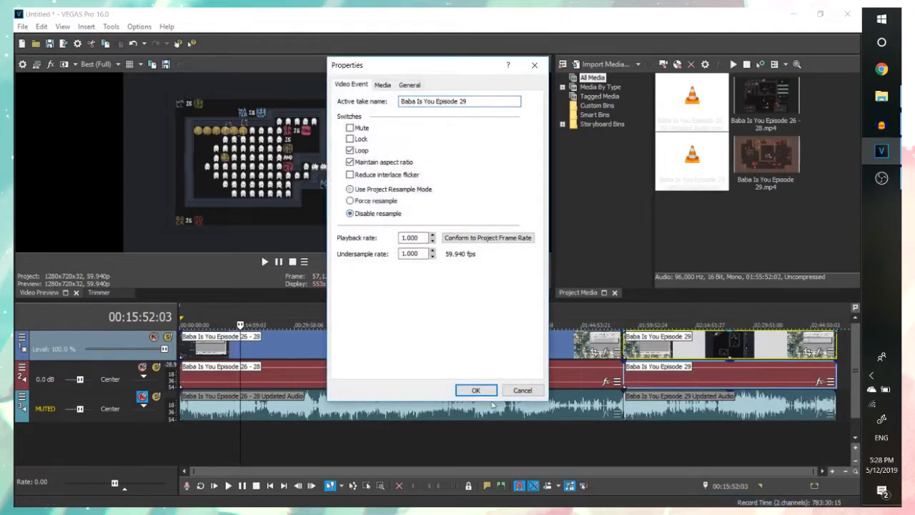
pyautogui.click(485, 390)
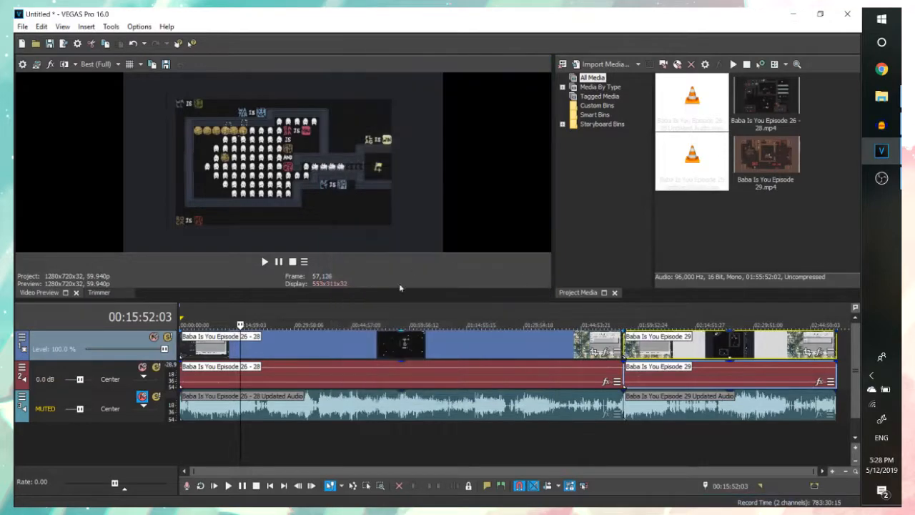
# - In Event Pan/Crop for the Episode 26 - 28 video, add a position keyframe at 00:38:51:14 with a width of 1,318.4
pyautogui.click(593, 353)
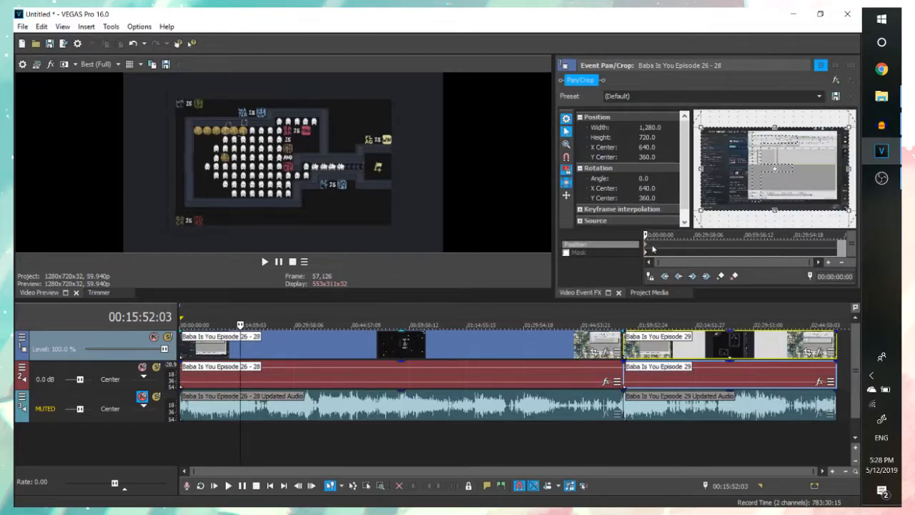
pyautogui.moveTo(698, 250); pyautogui.dragTo(709, 250)
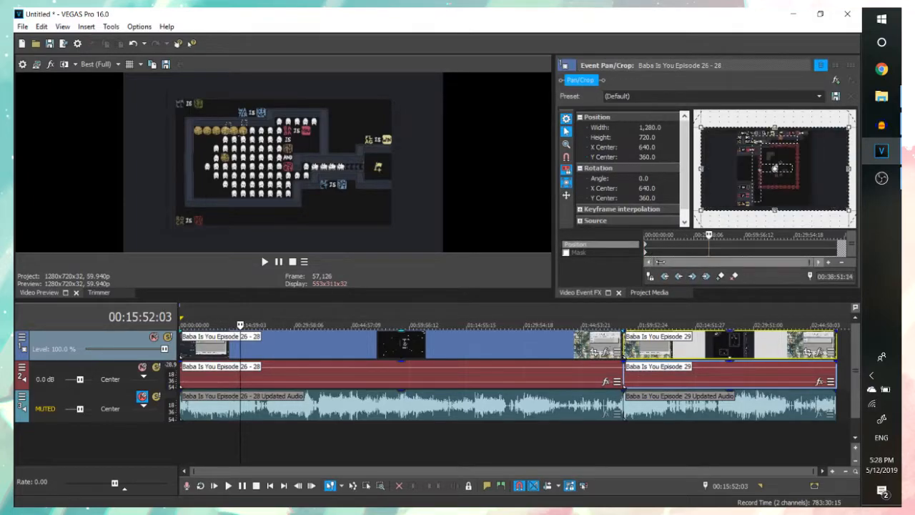
pyautogui.click(648, 130)
pyautogui.write('1318.4')
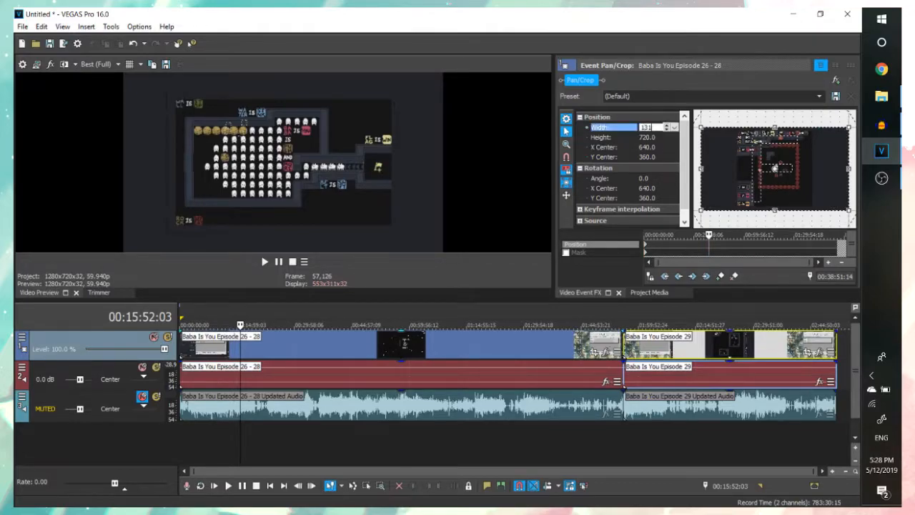
pyautogui.press('Return')
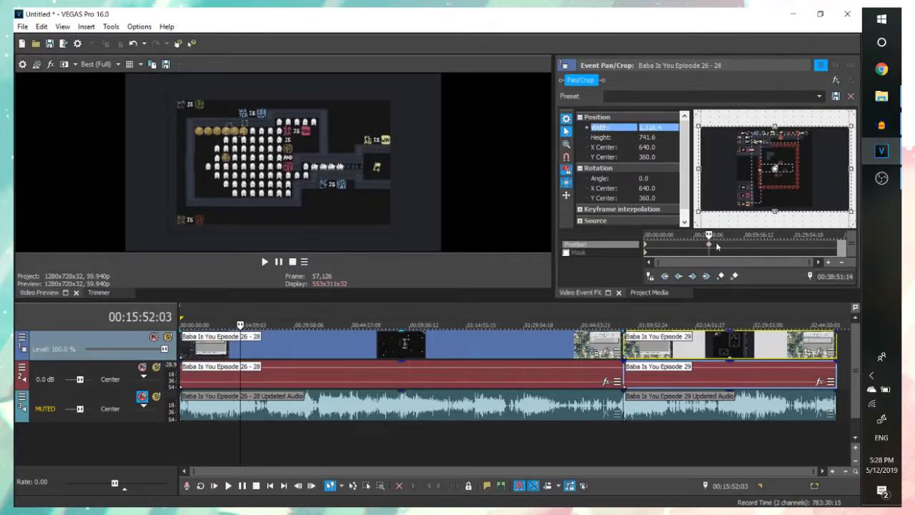
# - Enlarge the crop frame at that keyframe to about 3,134 by 1,763 and play the Episode 26 - 28 video from about 00:04:32
pyautogui.scroll(-3, 739, 163)
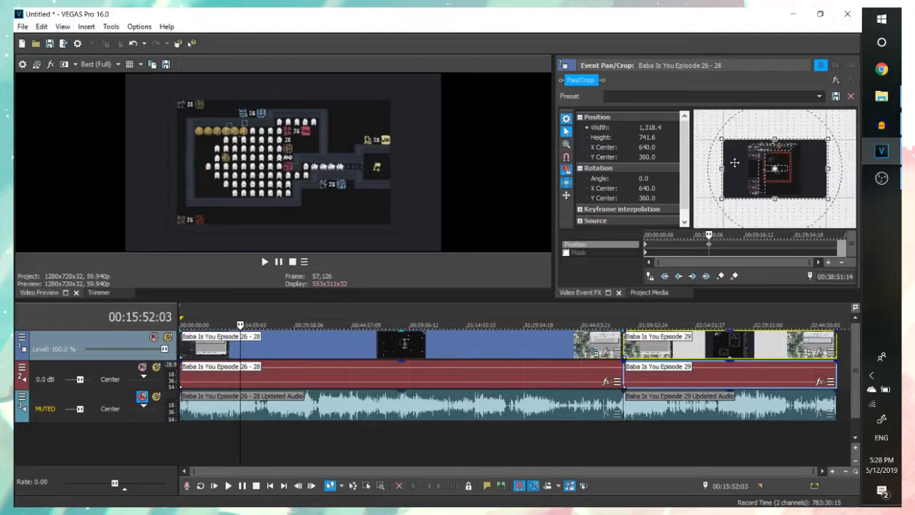
pyautogui.moveTo(739, 163); pyautogui.dragTo(680, 88)
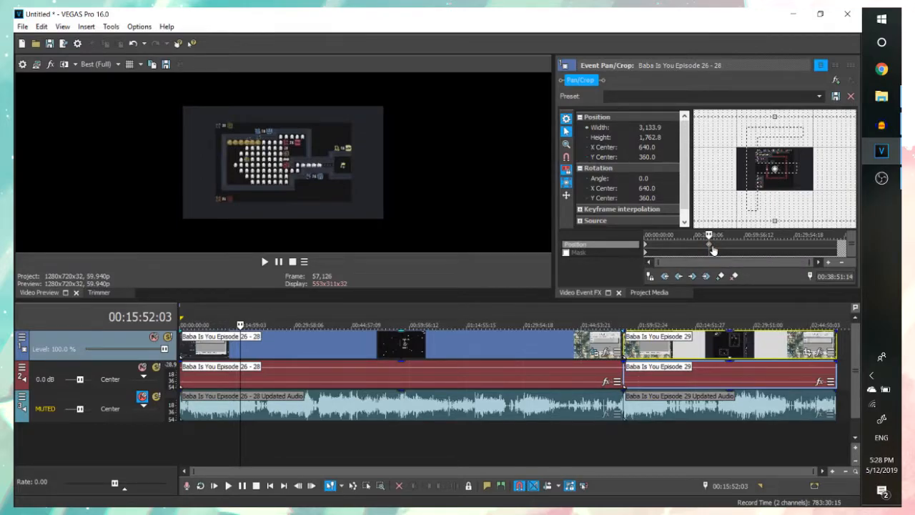
pyautogui.click(213, 347)
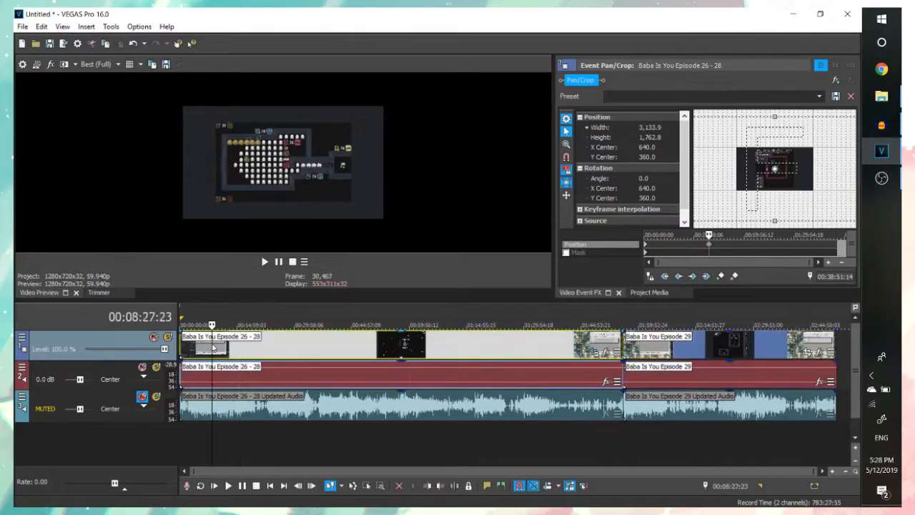
pyautogui.click(199, 348)
pyautogui.press('space')
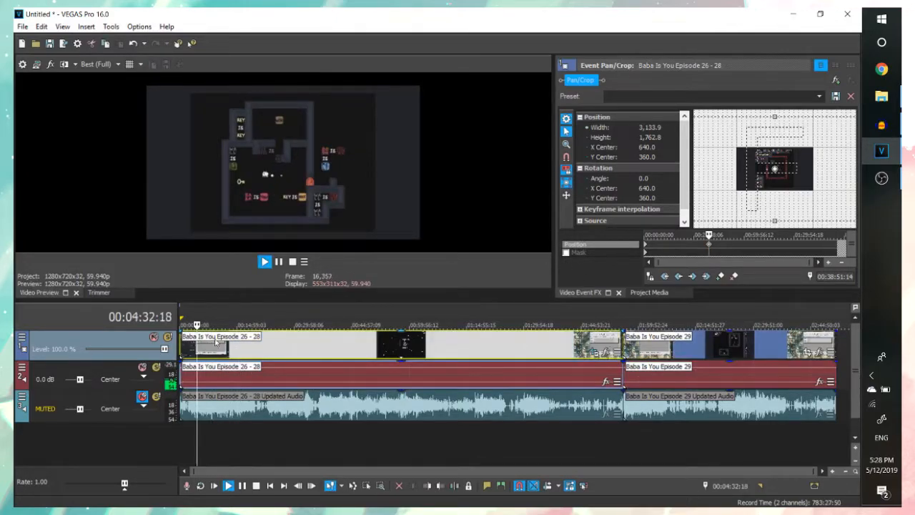
# - Check the enlarged crop at several points of the Episode 26 - 28 video, between about 00:03:28 and the later gameplay
pyautogui.click(221, 349)
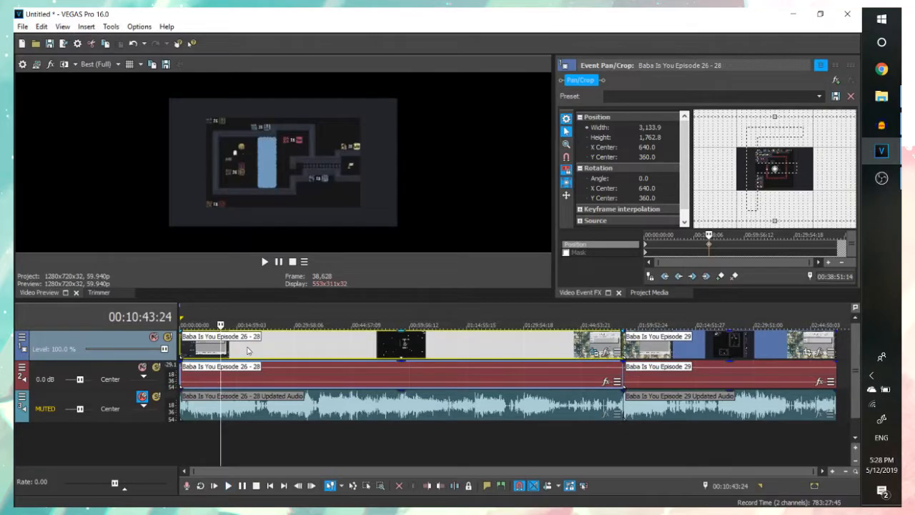
pyautogui.click(248, 350)
pyautogui.click(285, 349)
pyautogui.click(201, 349)
pyautogui.click(221, 349)
pyautogui.click(286, 349)
pyautogui.click(193, 349)
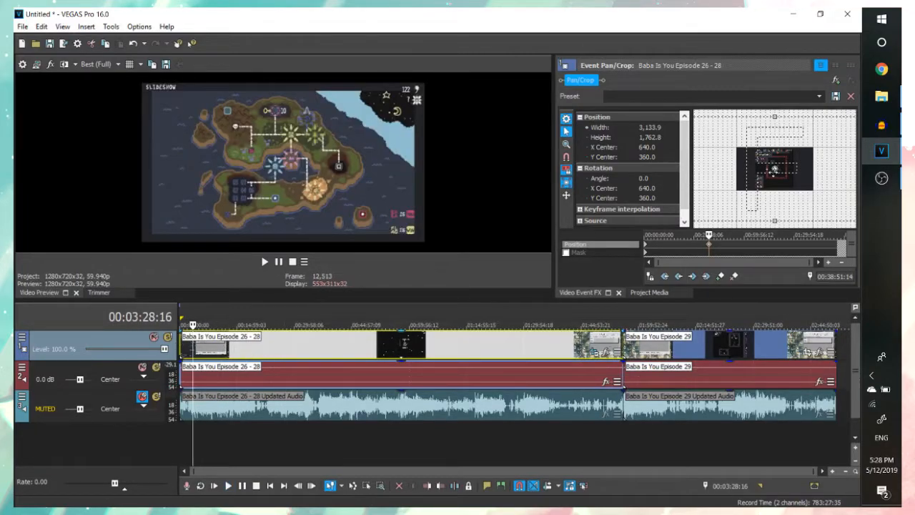
# - Delete the Episode 26 - 28 position keyframe at 00:38:51:14 and set the crop width at the starting keyframe to 1,318.4
pyautogui.click(710, 246)
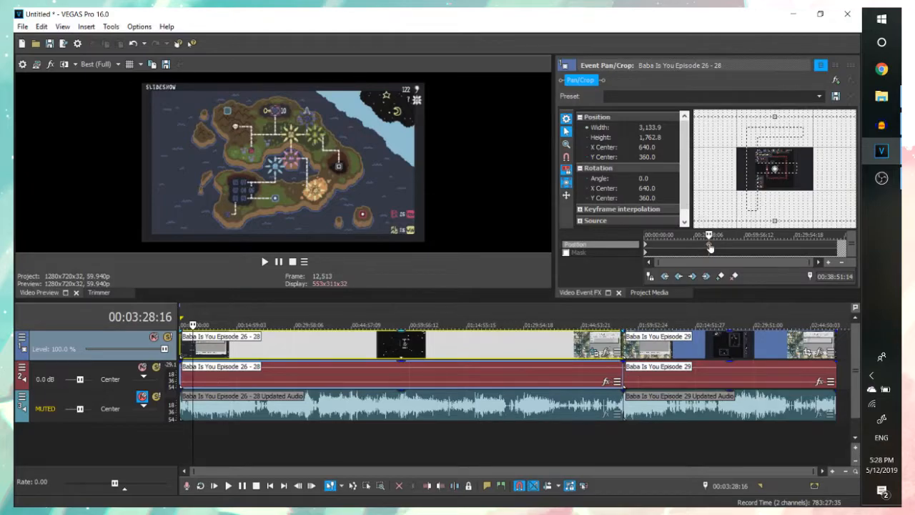
pyautogui.press('Delete')
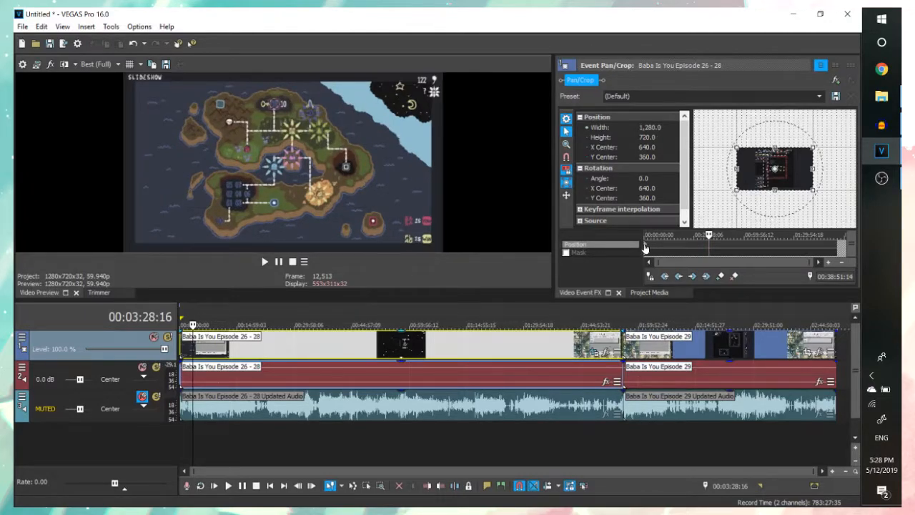
pyautogui.click(646, 247)
pyautogui.click(653, 128)
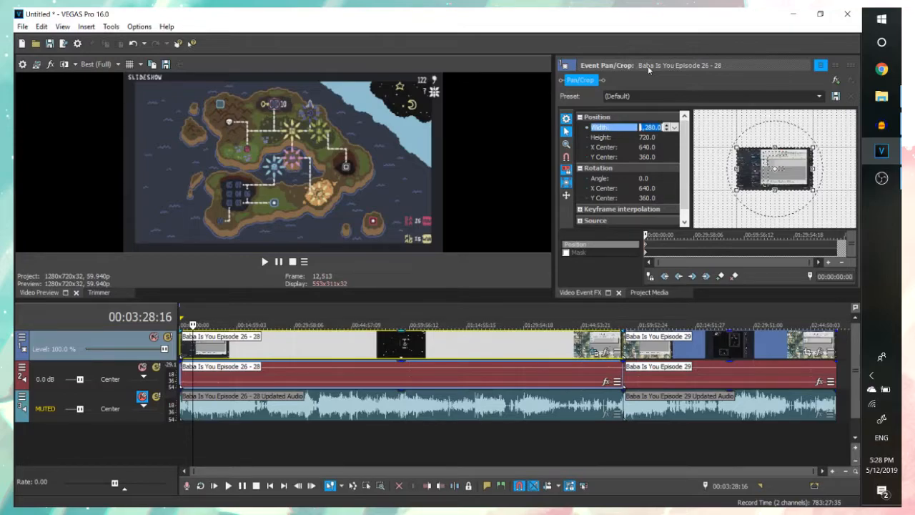
pyautogui.write('1318.4')
pyautogui.press('Return')
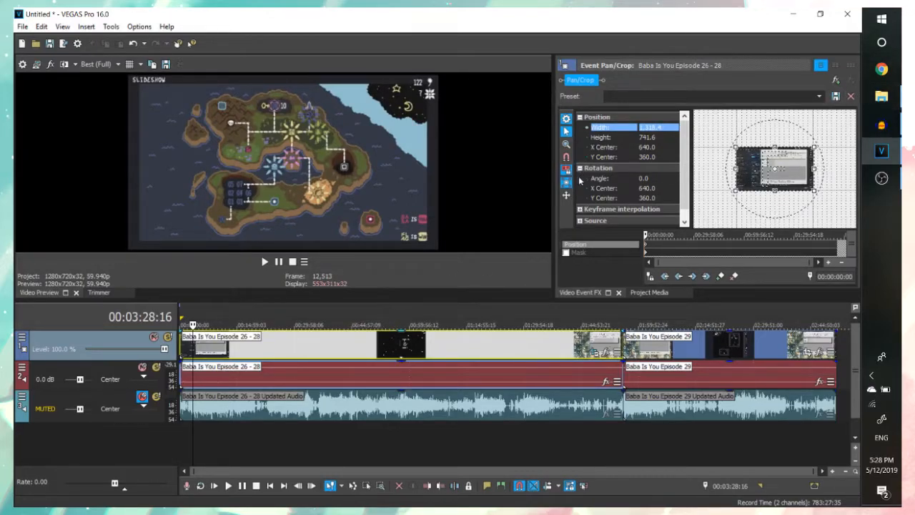
# - Switch to File Explorer and open the Astropill folder's Art Assets subfolder "A - Intro, Outro, Background"
pyautogui.click(881, 98)
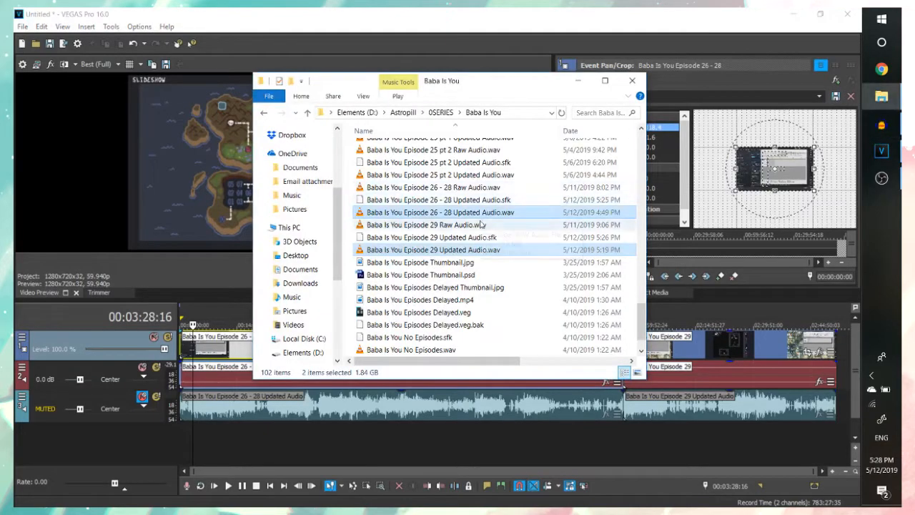
pyautogui.scroll(-2, 309, 283)
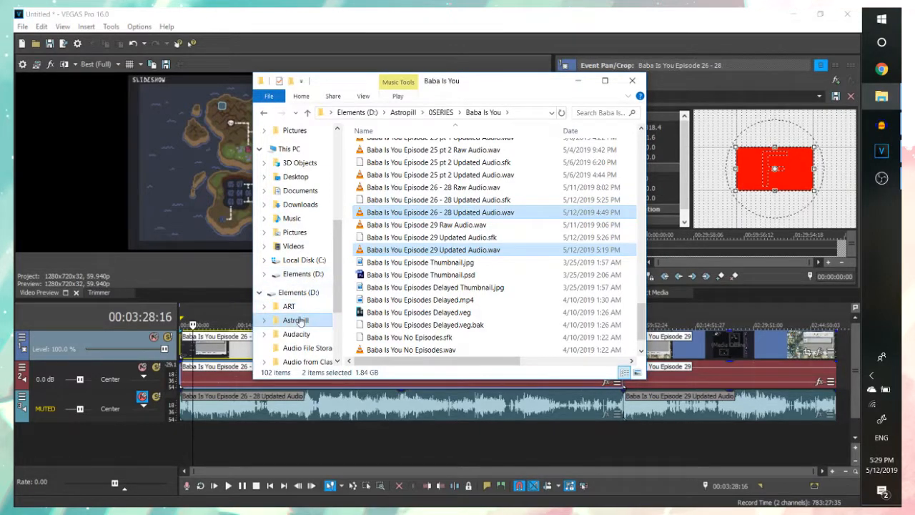
pyautogui.click(299, 321)
pyautogui.click(429, 161)
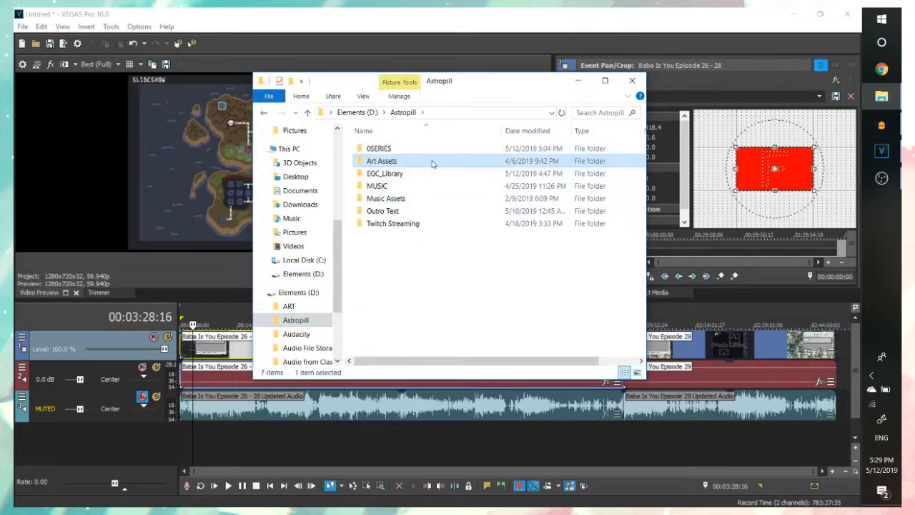
pyautogui.doubleClick(432, 164)
pyautogui.doubleClick(383, 166)
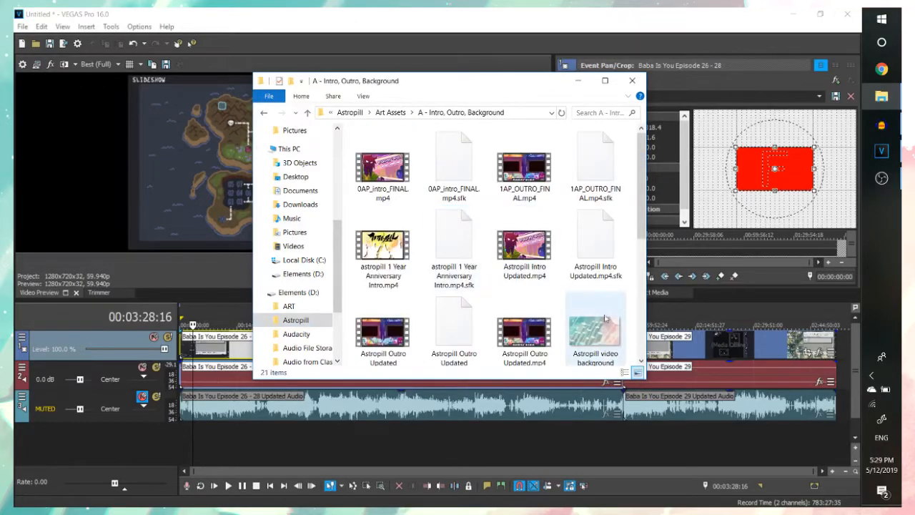
# - Add "Astropill video background graphic.jpg" to a new bottom video track at the start of the VEGAS Pro timeline
pyautogui.moveTo(504, 83); pyautogui.dragTo(649, 55)
pyautogui.scroll(-1, 716, 206)
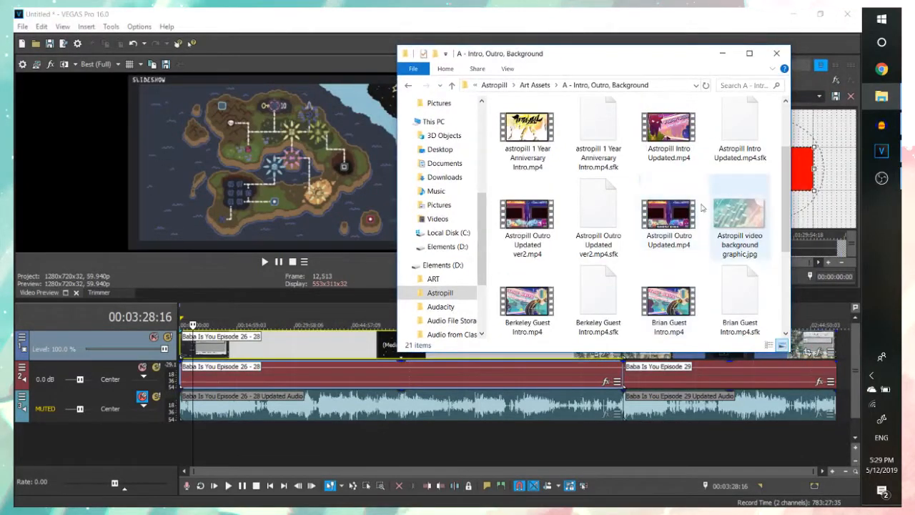
pyautogui.moveTo(745, 234); pyautogui.dragTo(182, 433)
pyautogui.scroll(10, 186, 432)
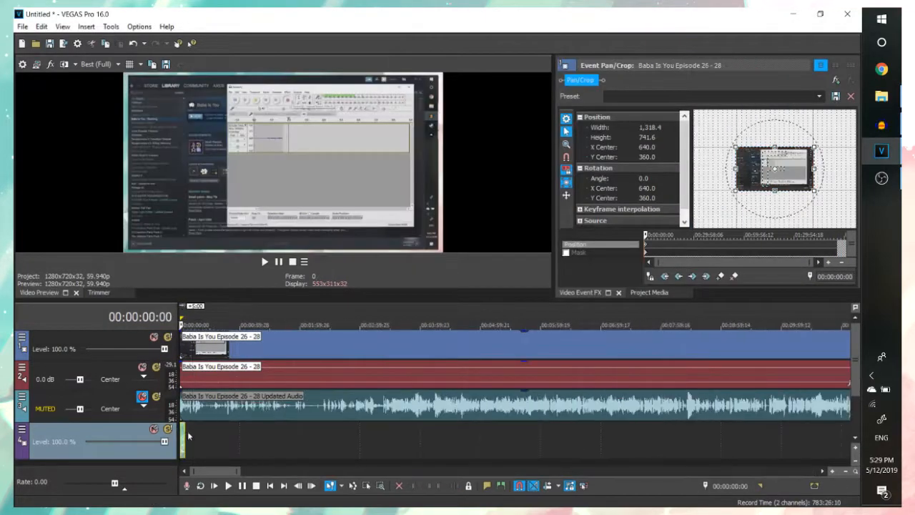
pyautogui.scroll(3, 260, 442)
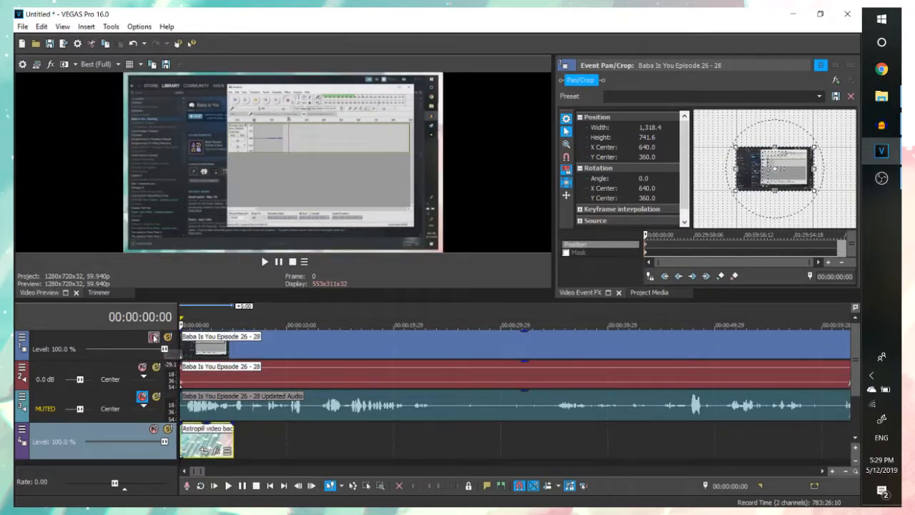
# - Mute and unmute the gameplay video track repeatedly to view the background graphic beneath it, leaving the track muted
pyautogui.click(154, 337)
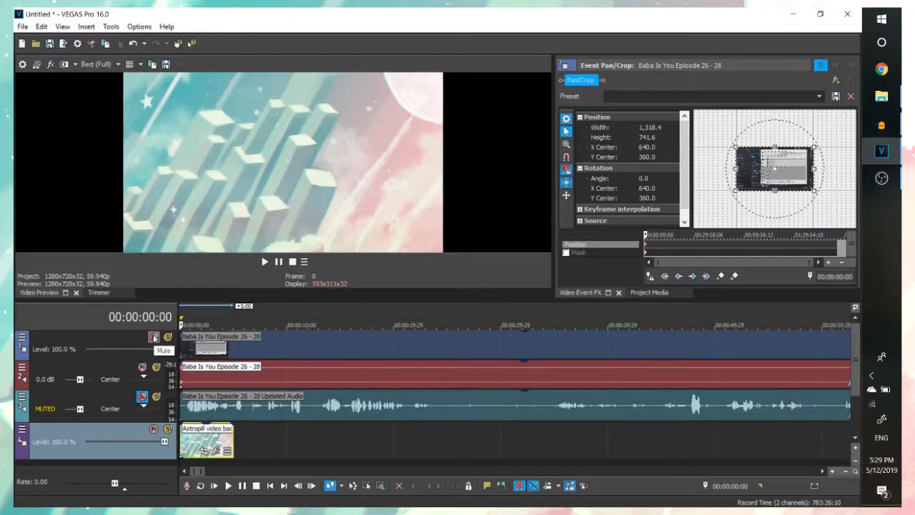
pyautogui.click(154, 336)
pyautogui.click(154, 337)
pyautogui.click(153, 337)
pyautogui.click(153, 337)
# - Extend the background graphic to the end of the Episode 29 video and unmute the gameplay video track
pyautogui.scroll(-5, 201, 443)
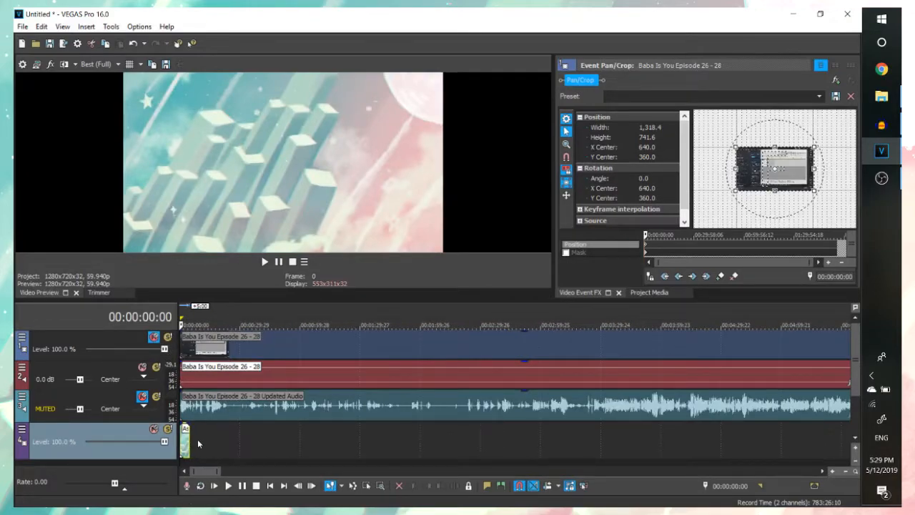
pyautogui.scroll(-10, 187, 441)
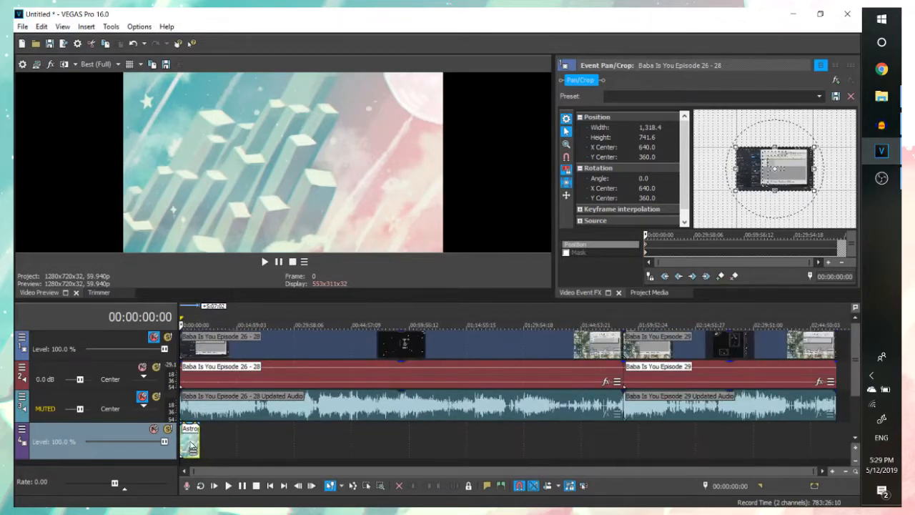
pyautogui.moveTo(198, 434); pyautogui.dragTo(817, 430)
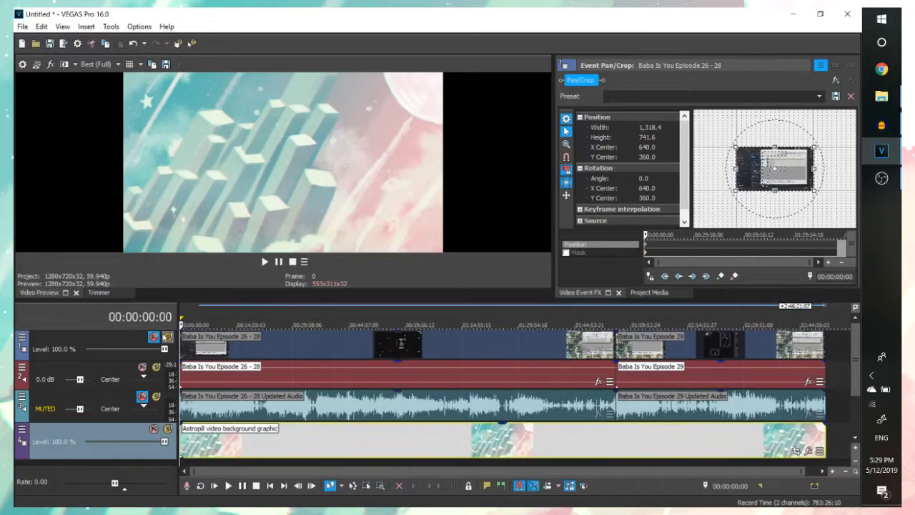
pyautogui.click(154, 337)
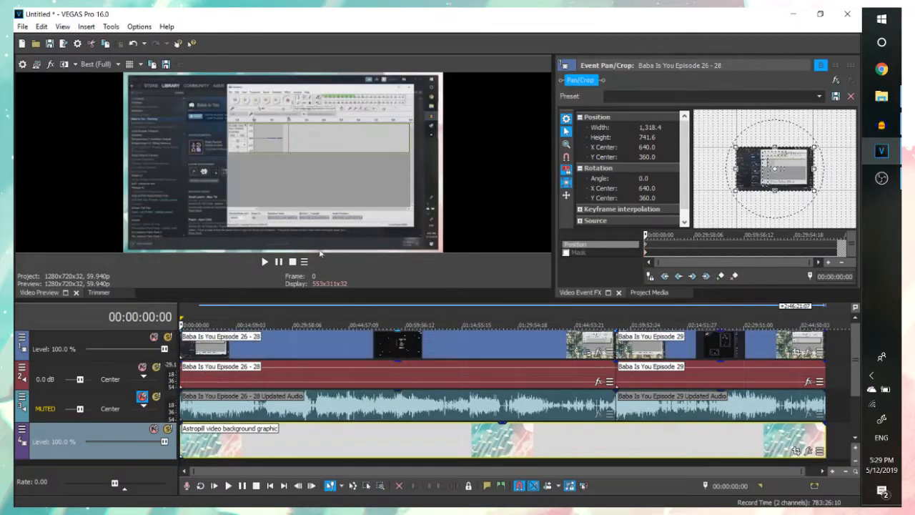
# - Try a crop width of 1,280 on the Episode 26 - 28 video and restore it to 1,318.4
pyautogui.click(583, 353)
pyautogui.click(644, 127)
pyautogui.write('1280')
pyautogui.press('Return')
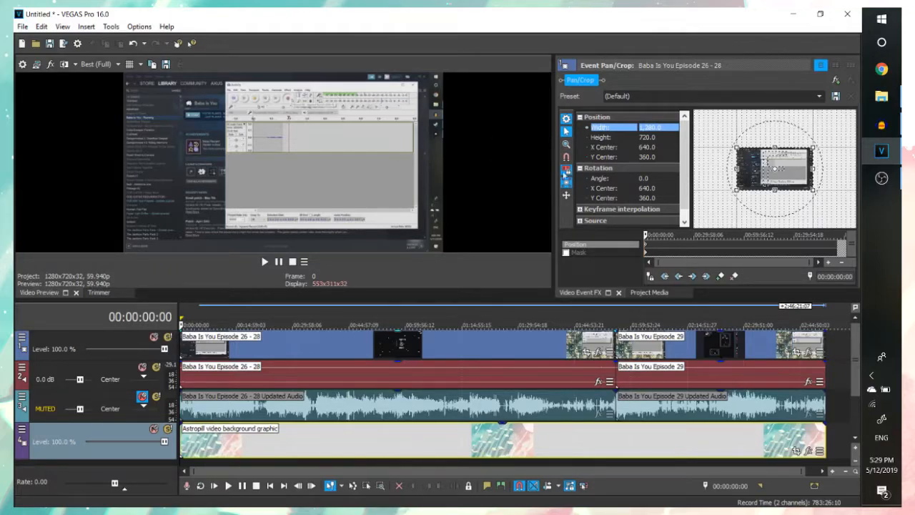
pyautogui.click(658, 127)
pyautogui.write('1')
pyautogui.press('Return')
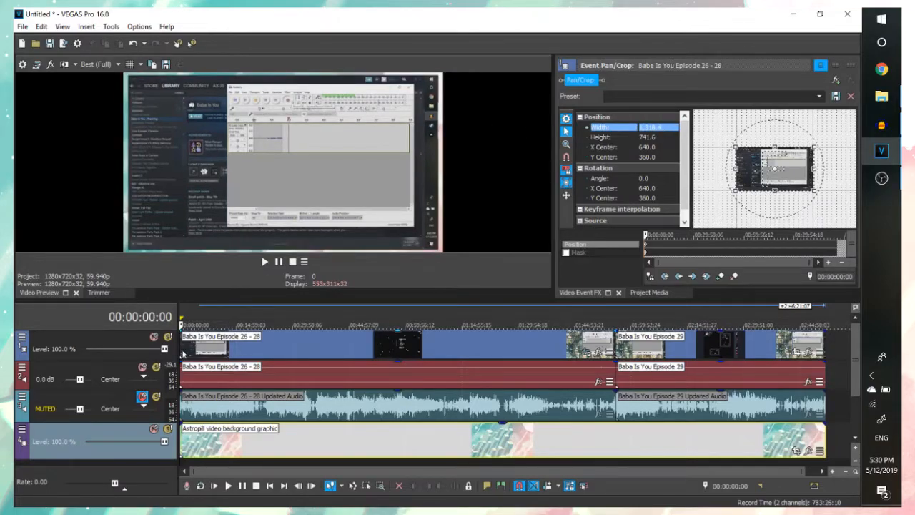
# - Place the cursor at about 00:02:18 in the Episode 26 - 28 video and unmute the updated commentary audio track
pyautogui.click(191, 350)
pyautogui.scroll(3, 220, 352)
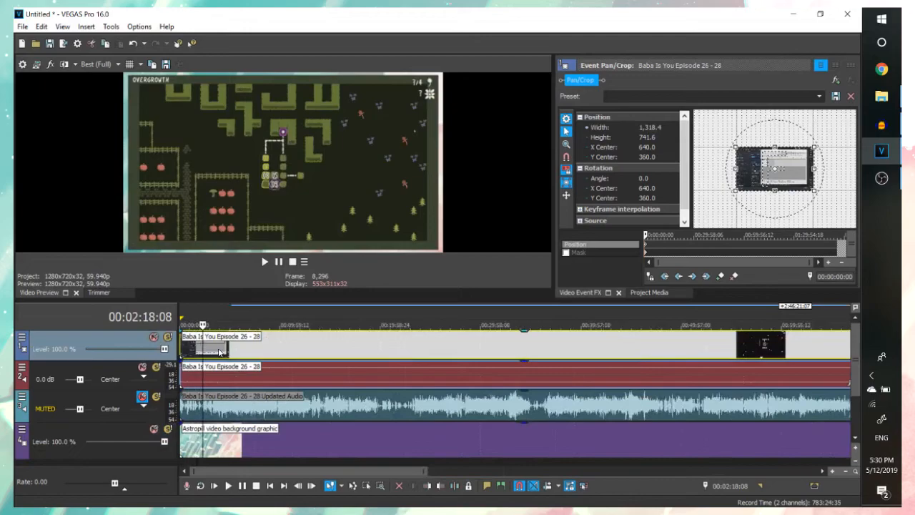
pyautogui.scroll(2, 220, 352)
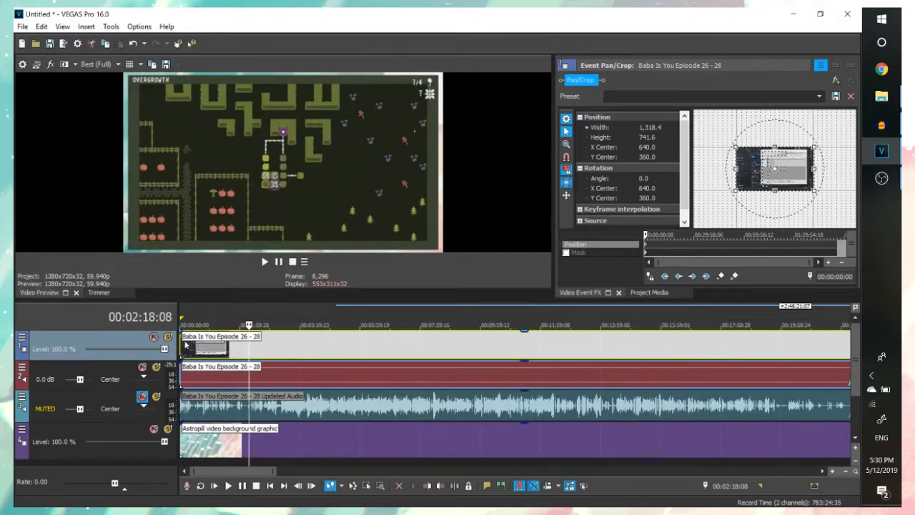
pyautogui.click(143, 397)
# - Lower the gain of the Episode 26 - 28 Updated Audio event with its volume line
pyautogui.click(208, 402)
pyautogui.scroll(2, 208, 402)
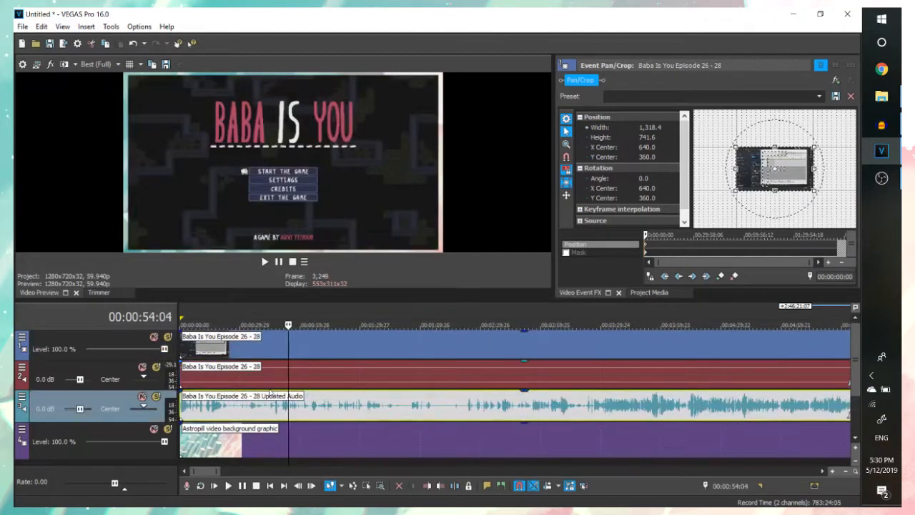
pyautogui.click(702, 404)
pyautogui.scroll(-2, 528, 404)
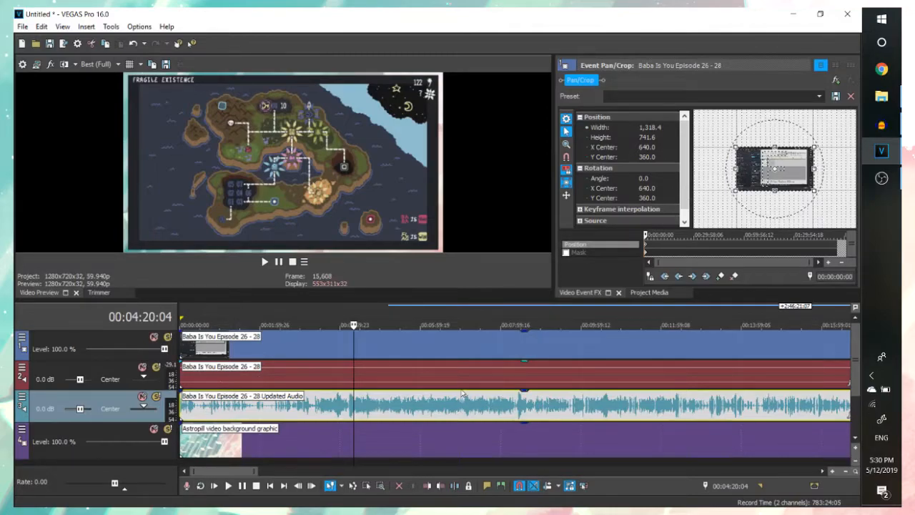
pyautogui.moveTo(429, 396)
pyautogui.moveTo(431, 394); pyautogui.dragTo(433, 404)
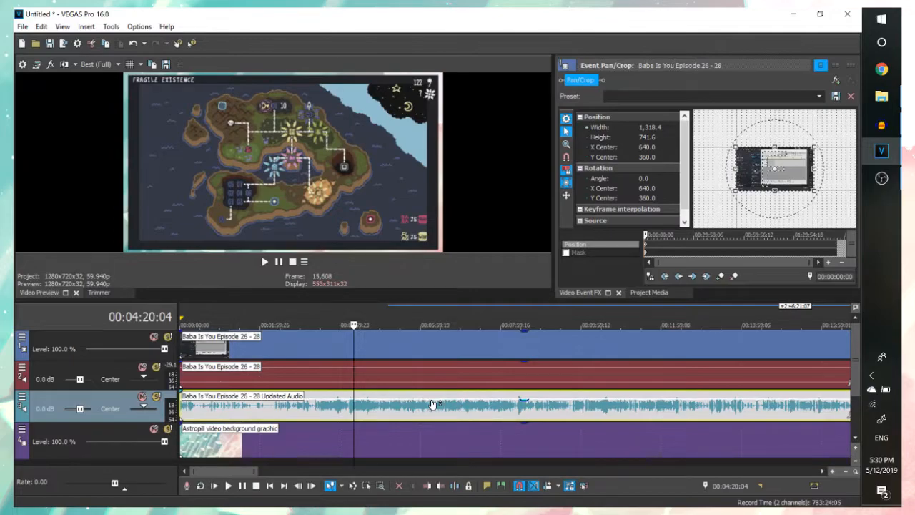
# - Mute the gameplay audio track, play the commentary alone around 00:03:31 and 00:04:25, and raise the system volume
pyautogui.click(321, 408)
pyautogui.scroll(3, 394, 407)
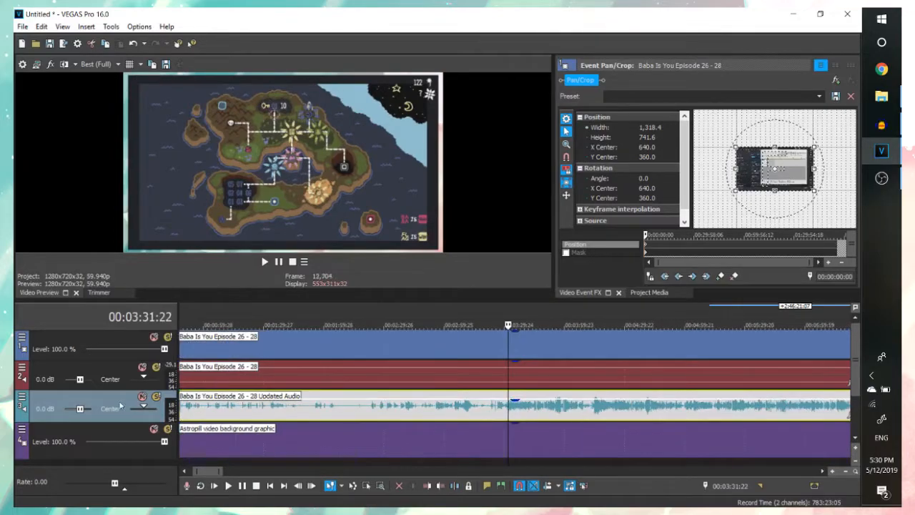
pyautogui.click(143, 368)
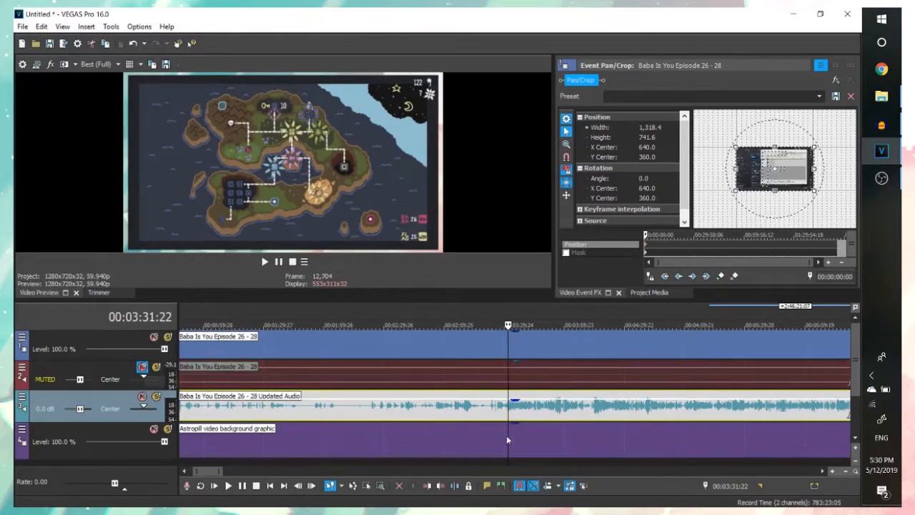
pyautogui.press('space')
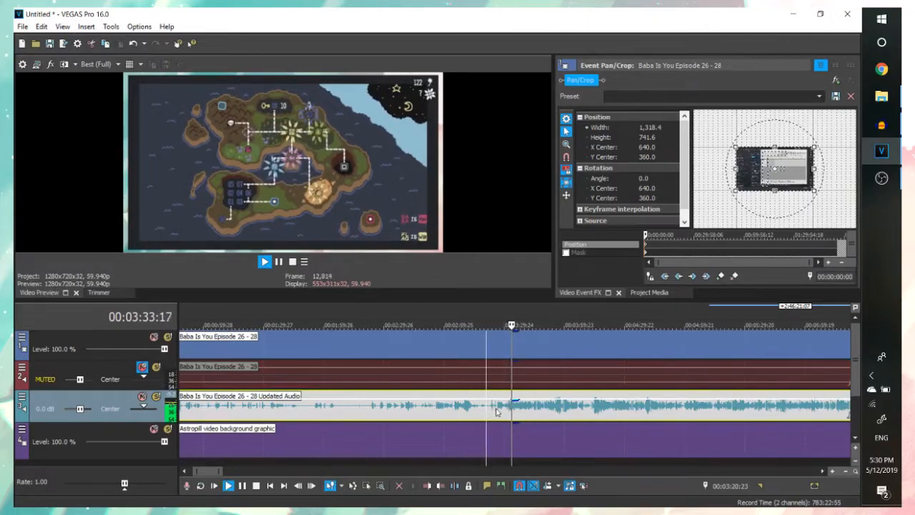
pyautogui.click(616, 421)
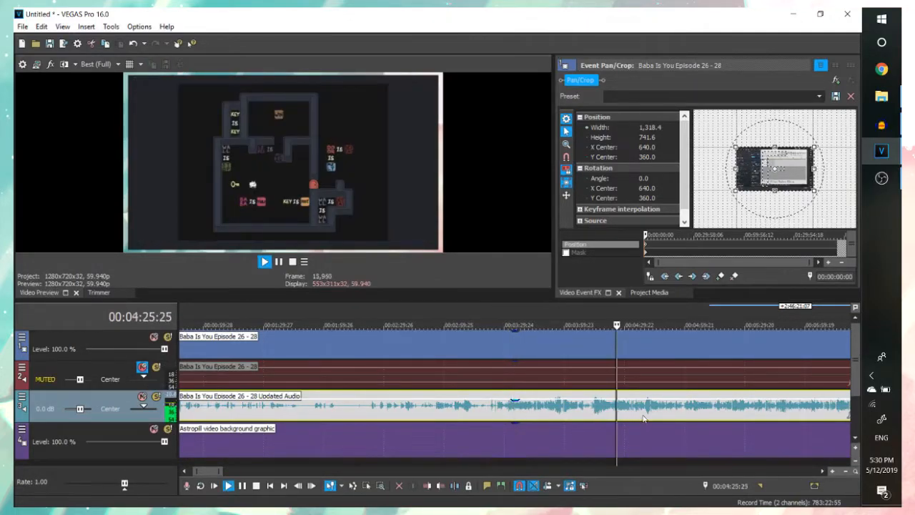
pyautogui.press('space')
pyautogui.press('XF86AudioRaiseVolume')
pyautogui.press('XF86AudioRaiseVolume')
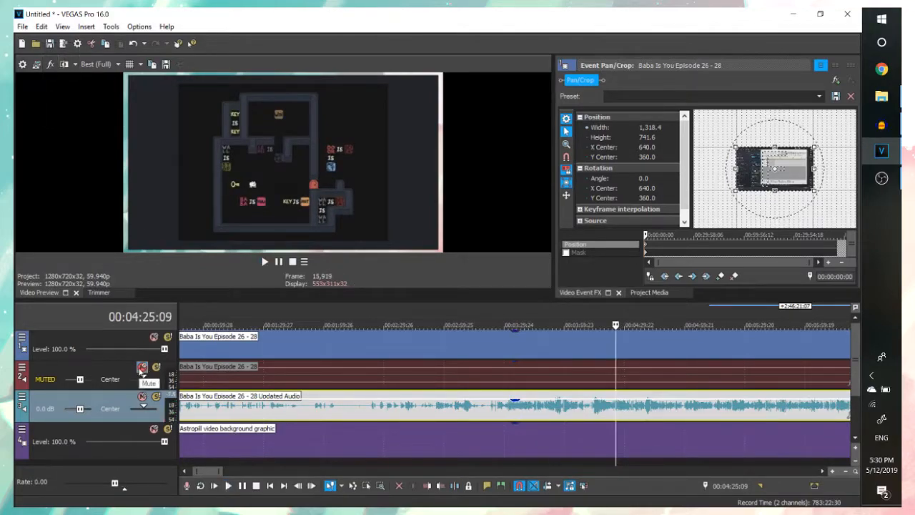
# - Unmute the gameplay audio track and play it together with the commentary from 00:04:25:09
pyautogui.click(142, 368)
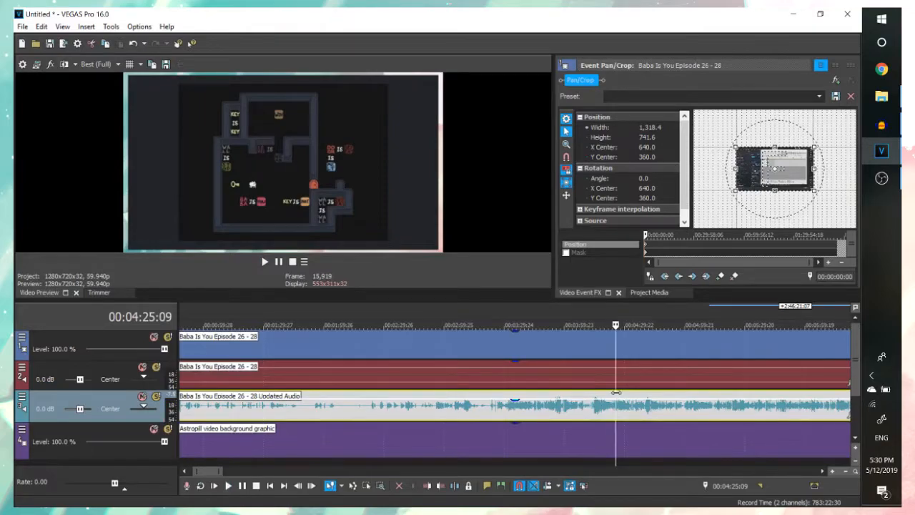
pyautogui.press('space')
pyautogui.scroll(-2, 567, 404)
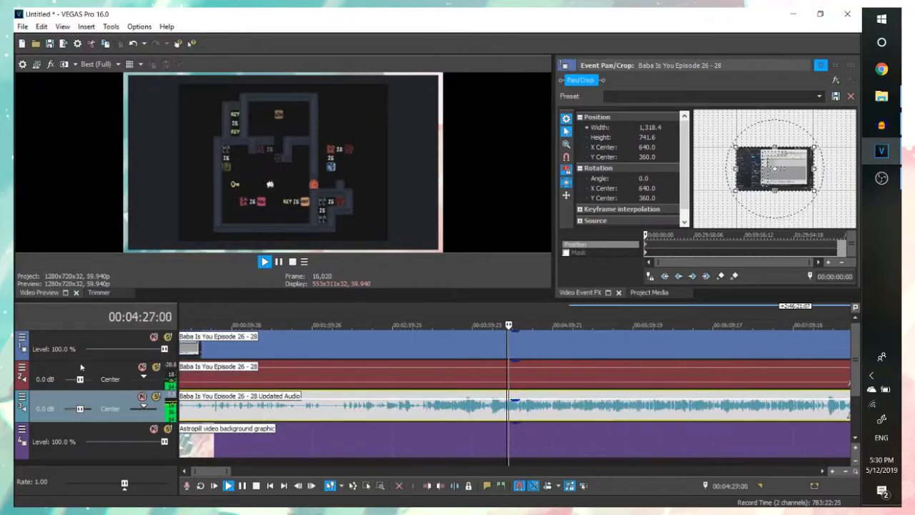
pyautogui.press('space')
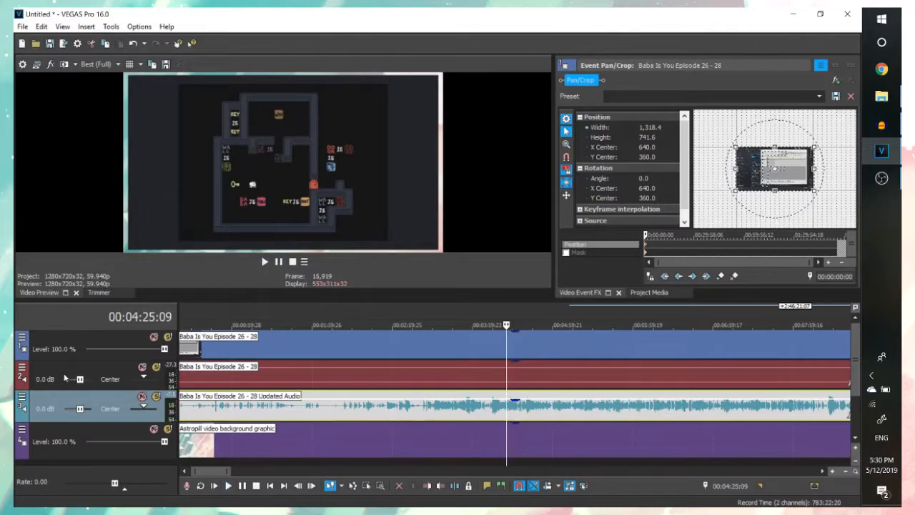
# - Raise the gameplay audio track's volume to 12.0 dB and play the mix from about 00:04:25
pyautogui.moveTo(81, 379); pyautogui.dragTo(263, 395)
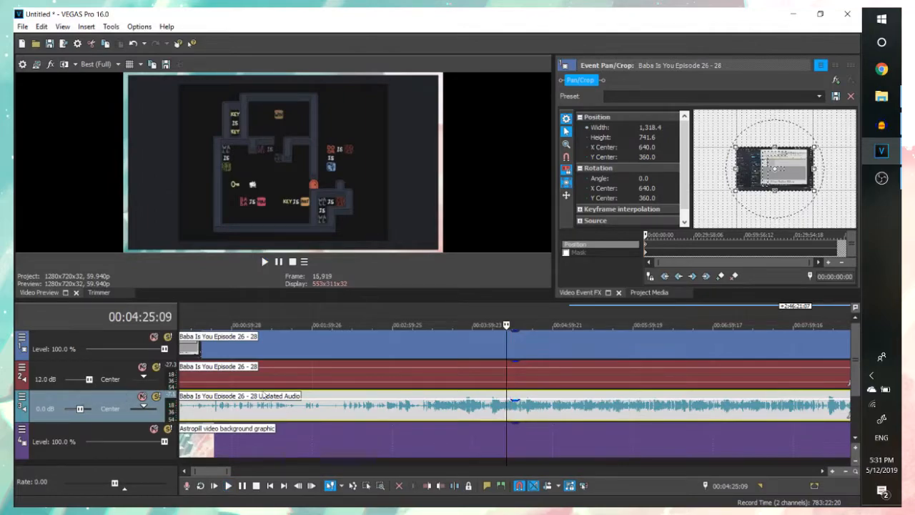
pyautogui.click(141, 366)
pyautogui.click(494, 379)
pyautogui.press('space')
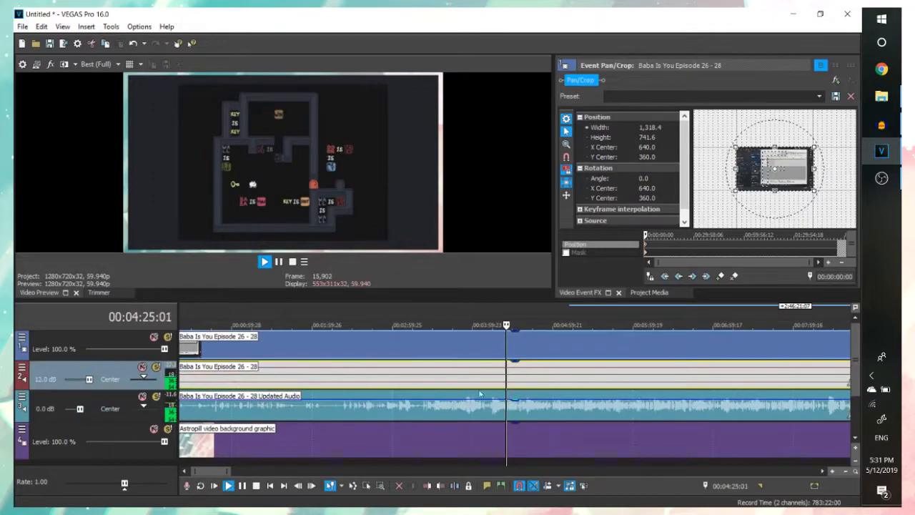
# - Stop playback and inspect the effect chains on the gameplay audio track and the commentary track
pyautogui.press('space')
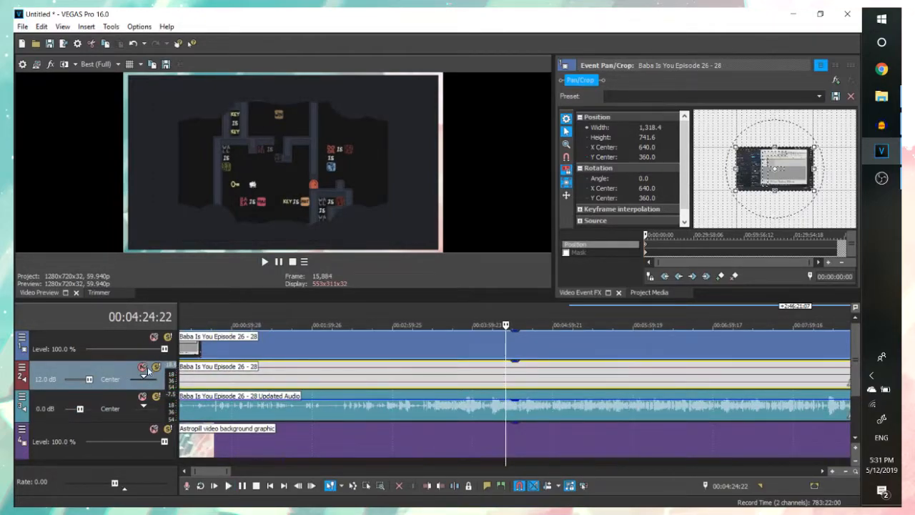
pyautogui.click(22, 368)
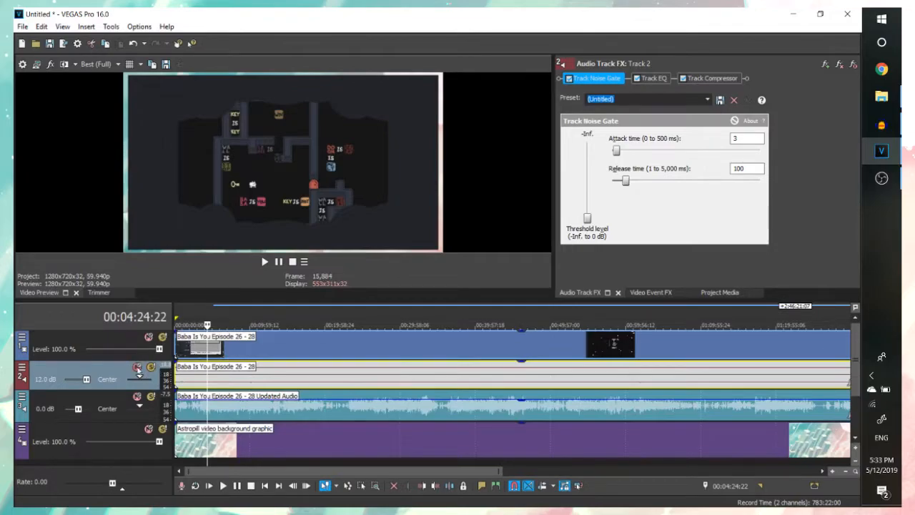
pyautogui.click(22, 369)
pyautogui.click(52, 296)
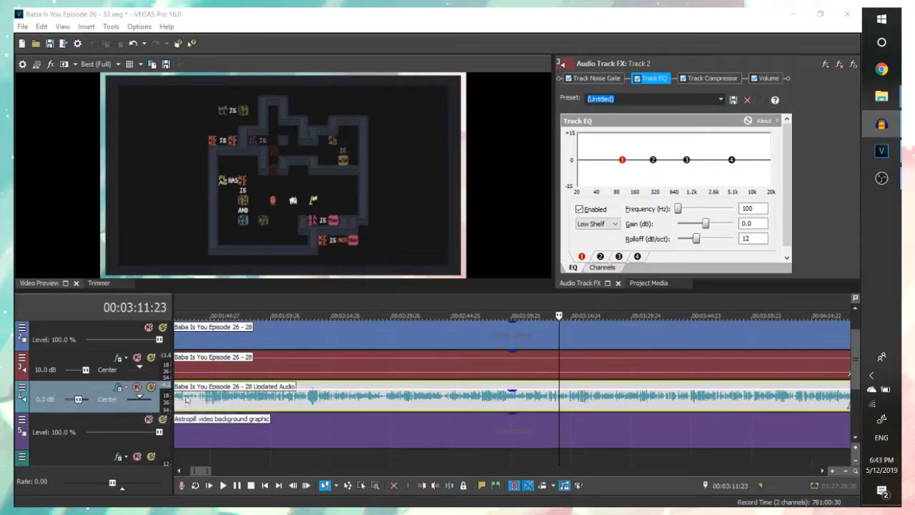
pyautogui.click(120, 388)
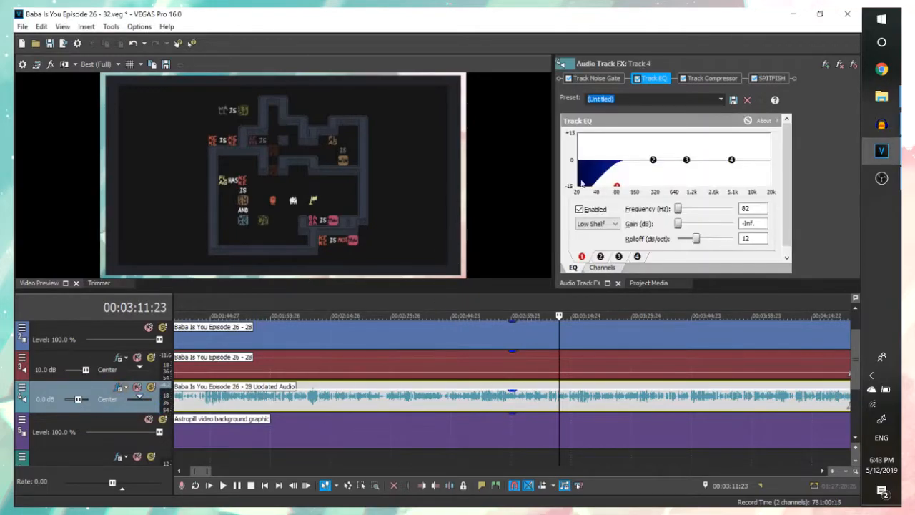
pyautogui.click(119, 357)
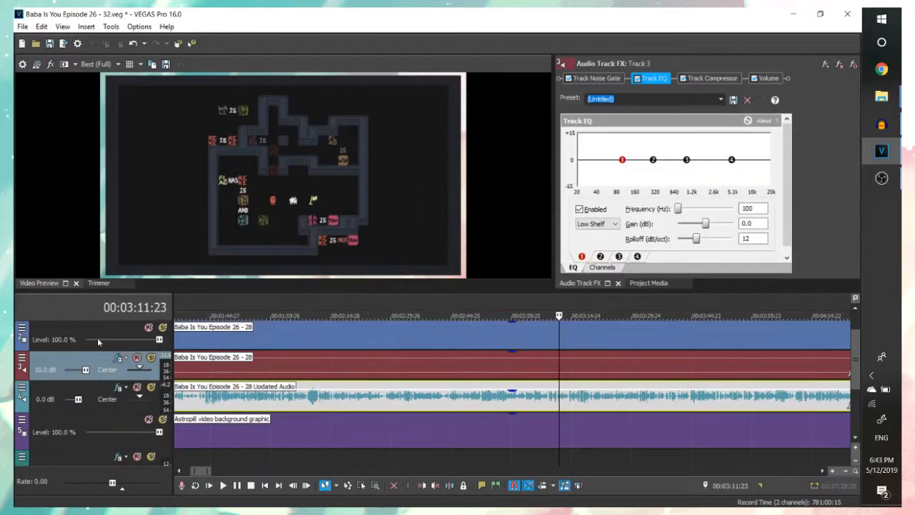
pyautogui.rightClick(53, 331)
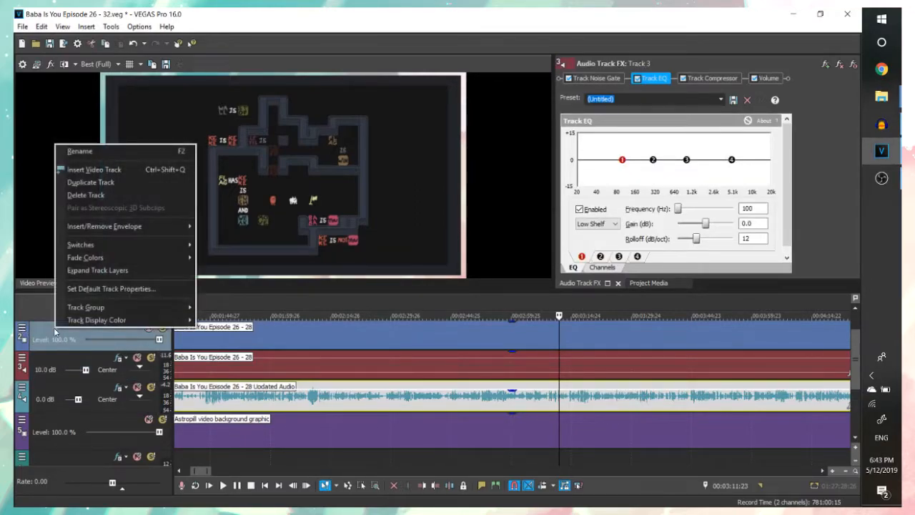
pyautogui.click(119, 289)
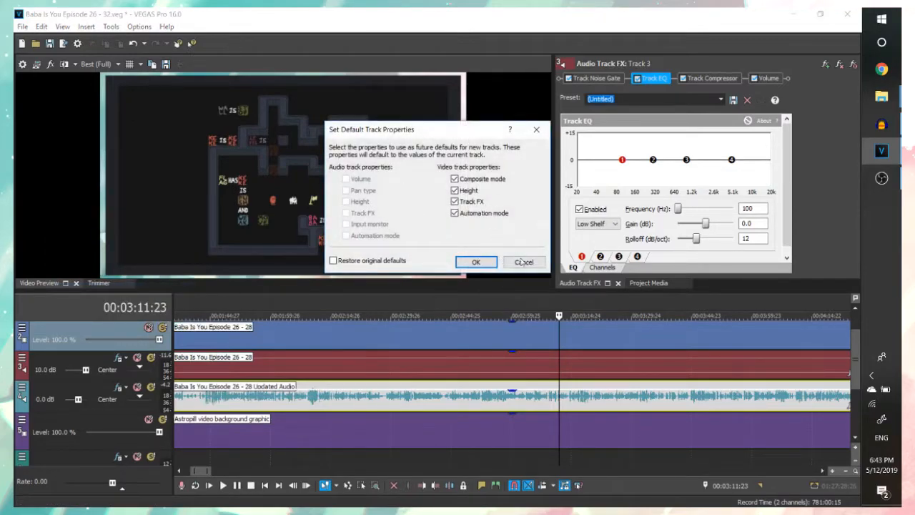
pyautogui.click(523, 263)
# - Check the header options of the gameplay video and audio tracks and which controls the video track headers display
pyautogui.click(21, 328)
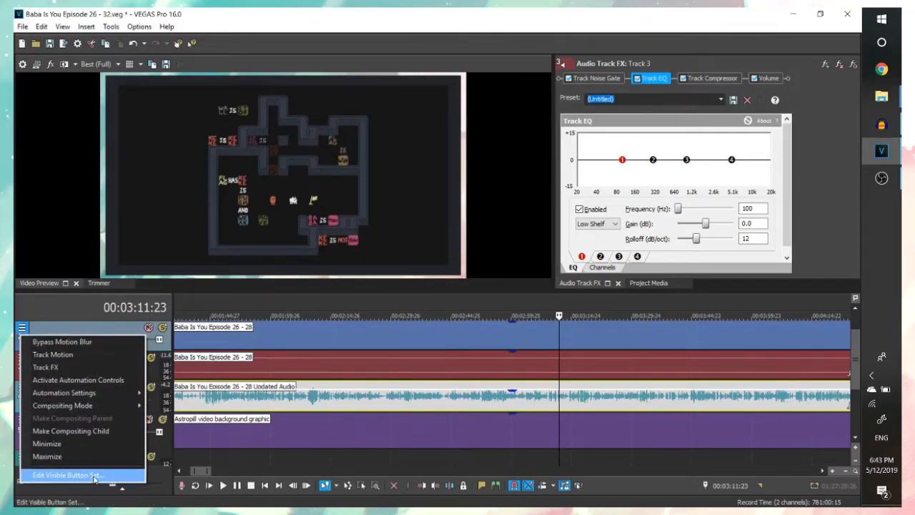
pyautogui.click(72, 324)
pyautogui.click(21, 327)
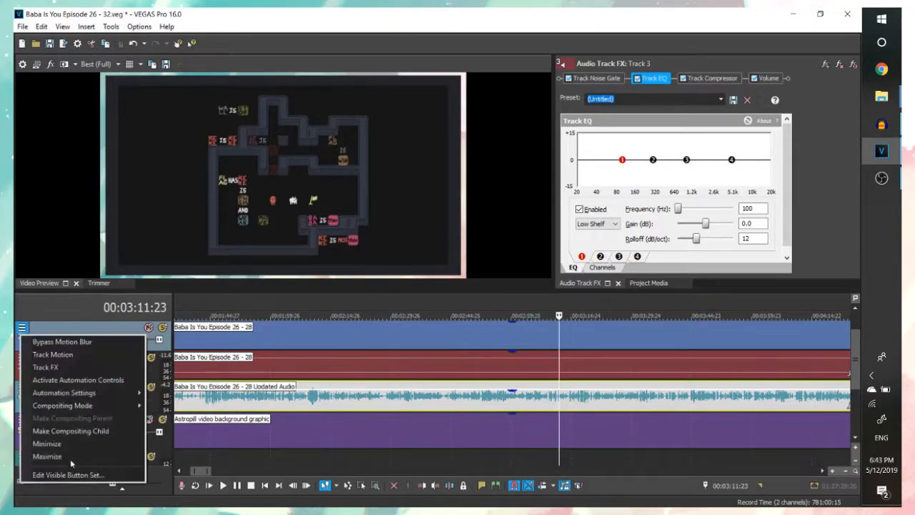
pyautogui.click(25, 355)
pyautogui.click(22, 356)
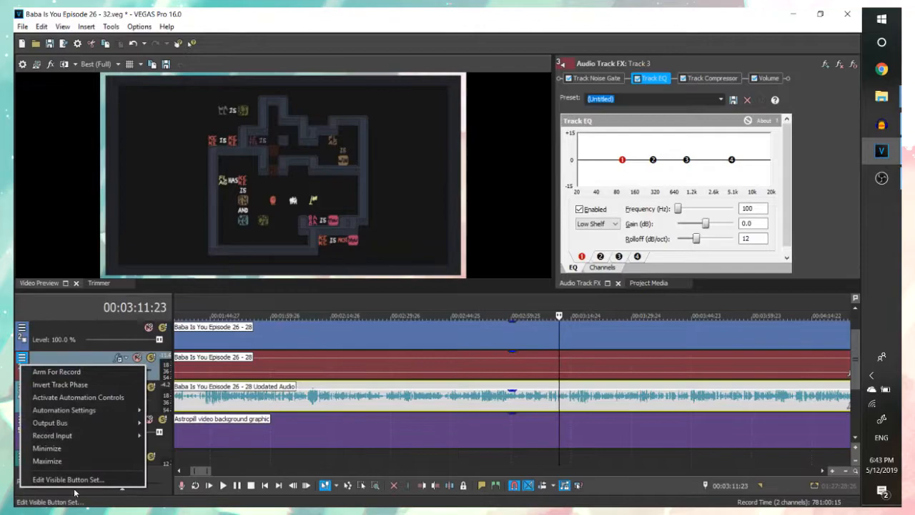
pyautogui.click(77, 331)
pyautogui.click(21, 327)
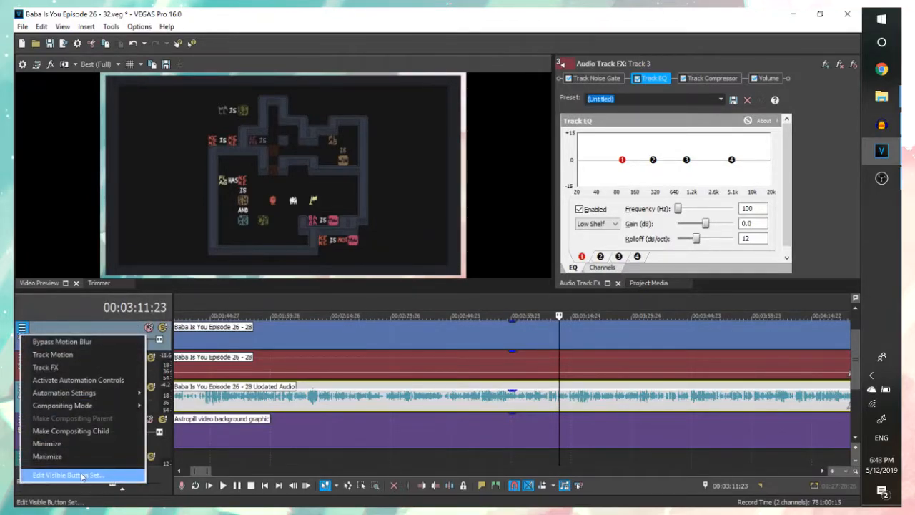
pyautogui.click(82, 476)
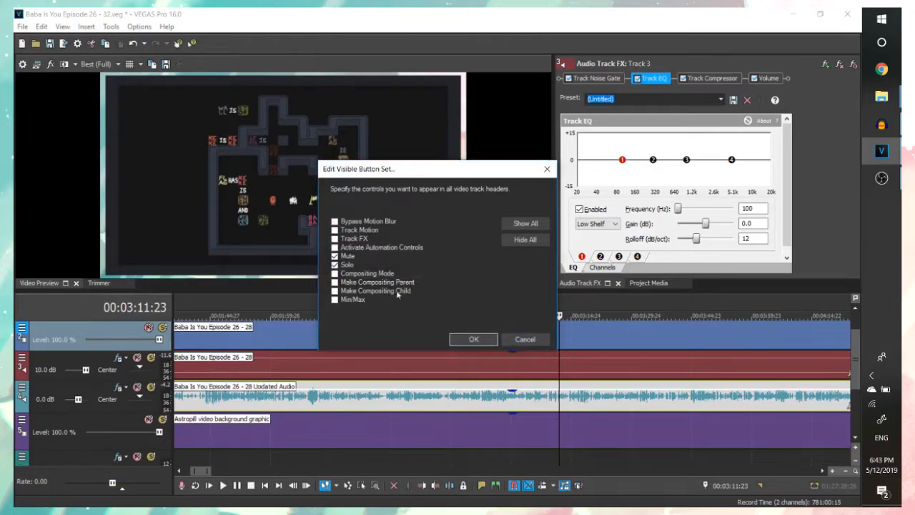
pyautogui.click(526, 339)
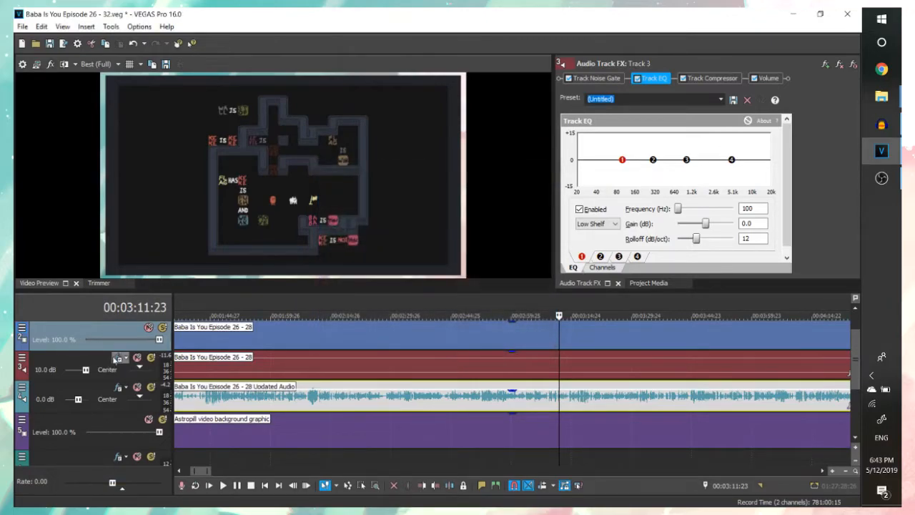
# - Add the Record Input control to all audio track headers
pyautogui.click(22, 357)
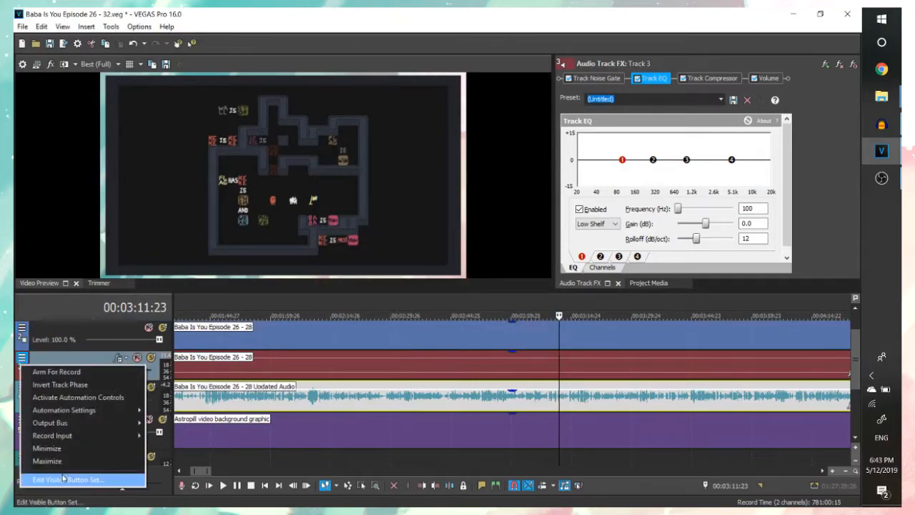
pyautogui.click(65, 477)
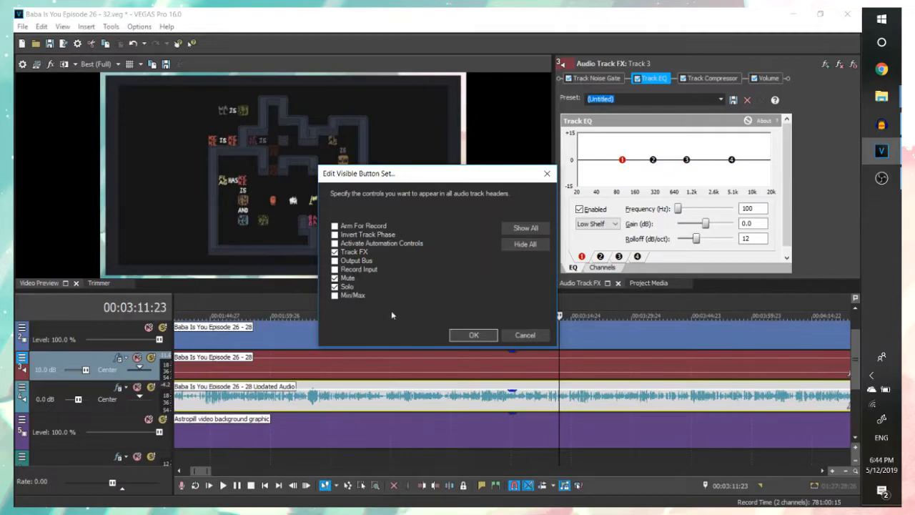
pyautogui.click(354, 270)
pyautogui.click(473, 335)
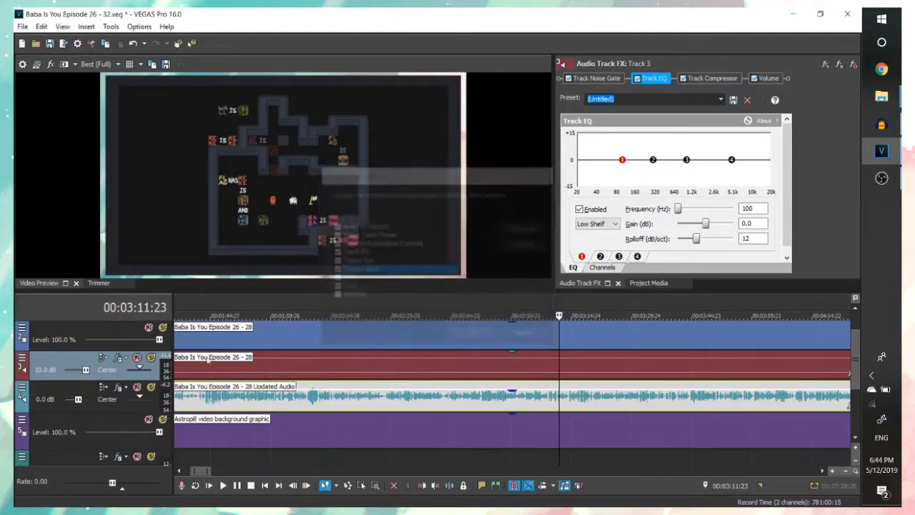
# - Review the gameplay audio track's recording input devices and the set of controls shown in audio track headers
pyautogui.moveTo(144, 374)
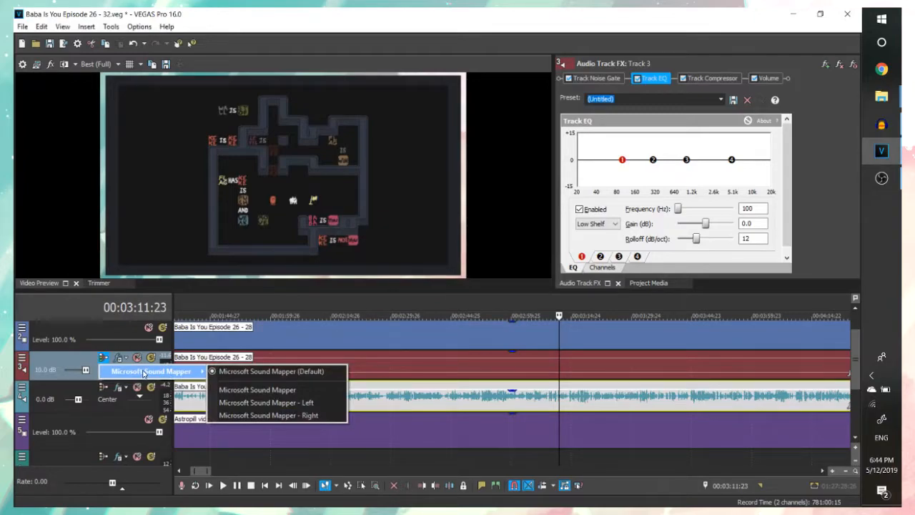
pyautogui.click(49, 364)
pyautogui.click(22, 365)
pyautogui.click(72, 464)
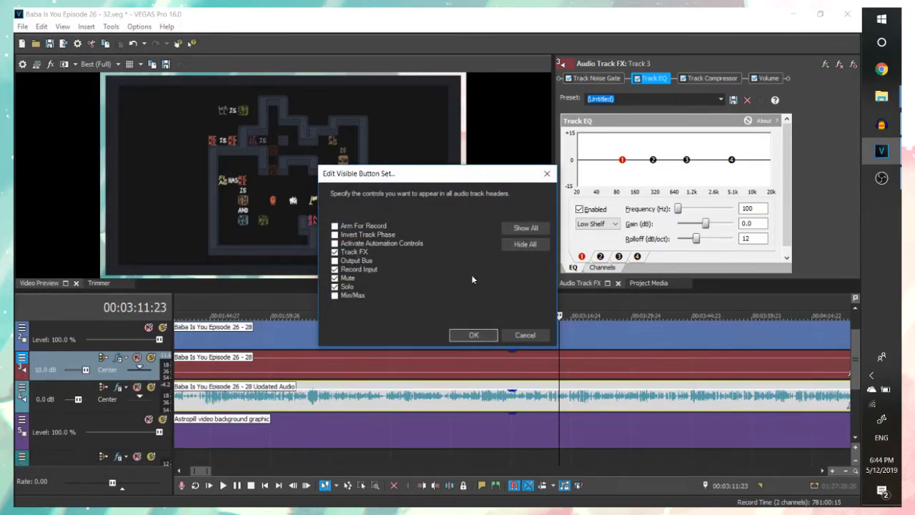
pyautogui.click(473, 334)
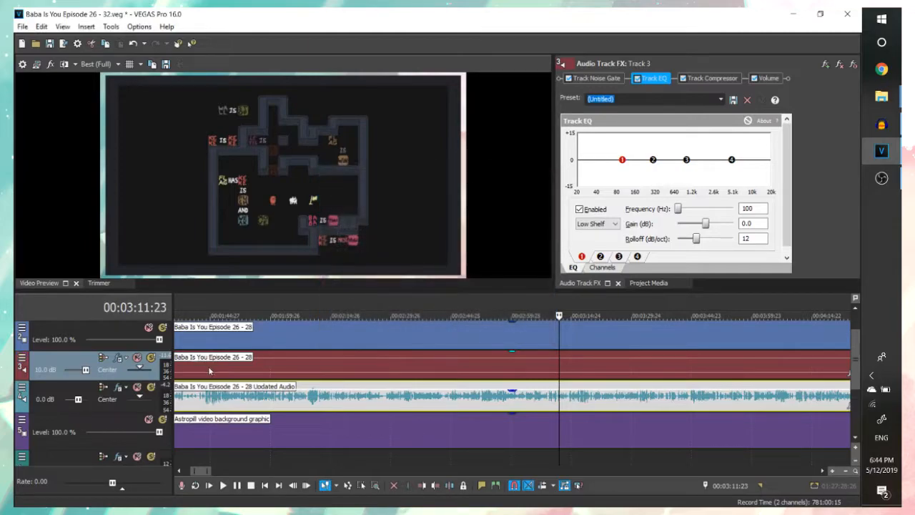
# - Inspect the commentary track's effects and recording input devices, and place the cursor at 00:02:33:01
pyautogui.click(117, 388)
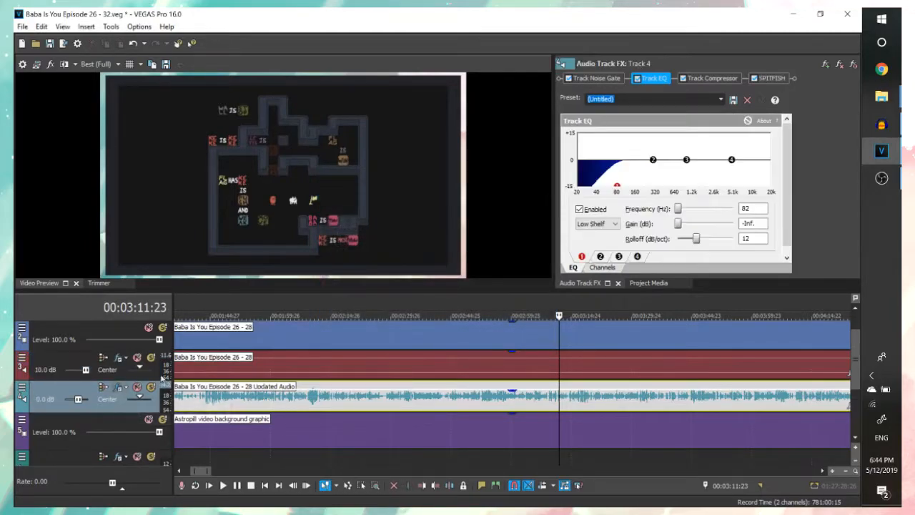
pyautogui.click(103, 387)
pyautogui.moveTo(188, 405)
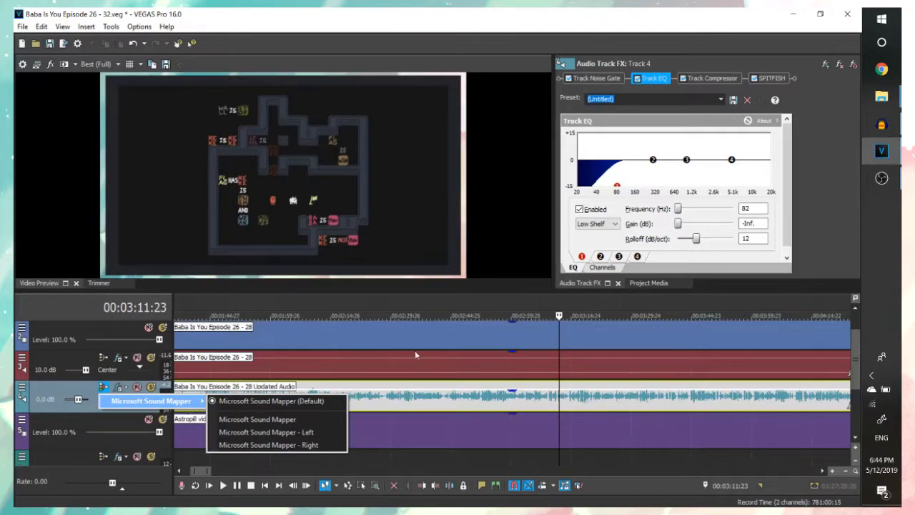
pyautogui.click(504, 341)
pyautogui.click(404, 408)
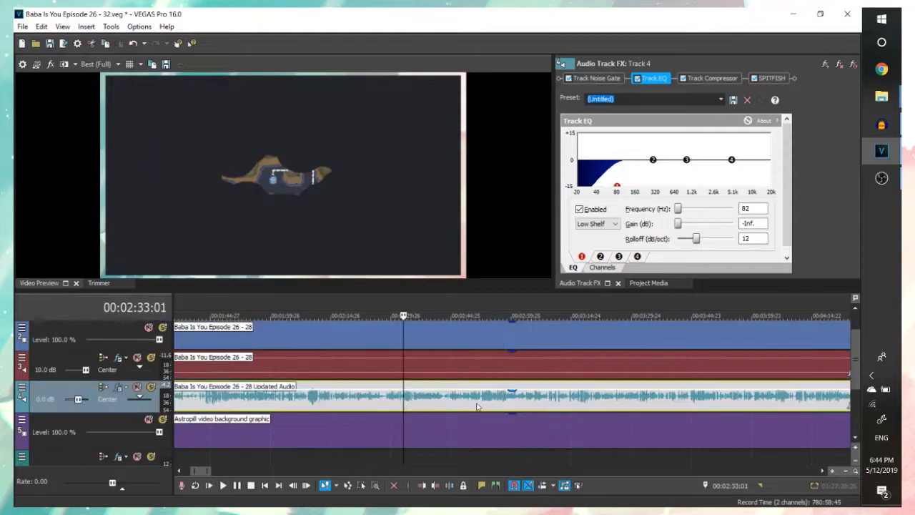
# - Set the commentary track's record input to Microsoft Sound Mapper - Left and place the cursor at 00:02:38:20
pyautogui.click(103, 389)
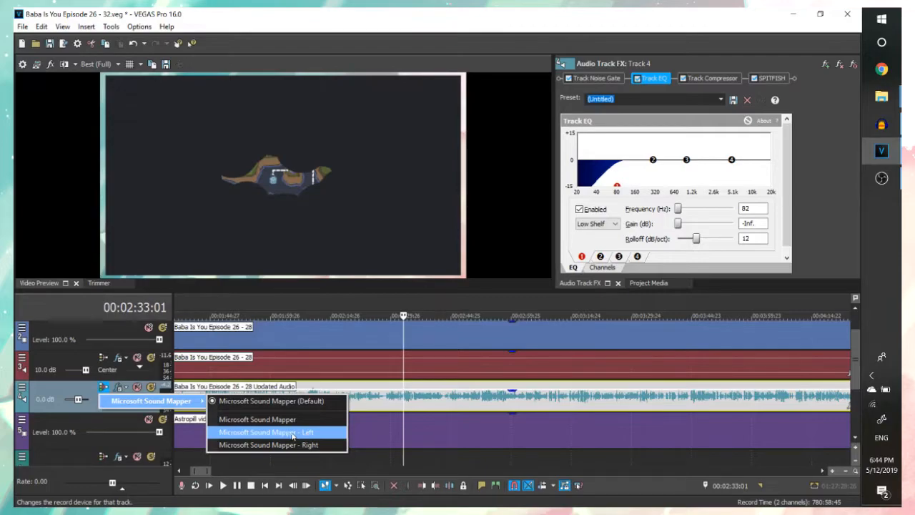
pyautogui.click(292, 433)
pyautogui.click(425, 436)
# - Add the Arm For Record control to all audio track headers, starting from the empty audio track's options
pyautogui.scroll(-2, 137, 435)
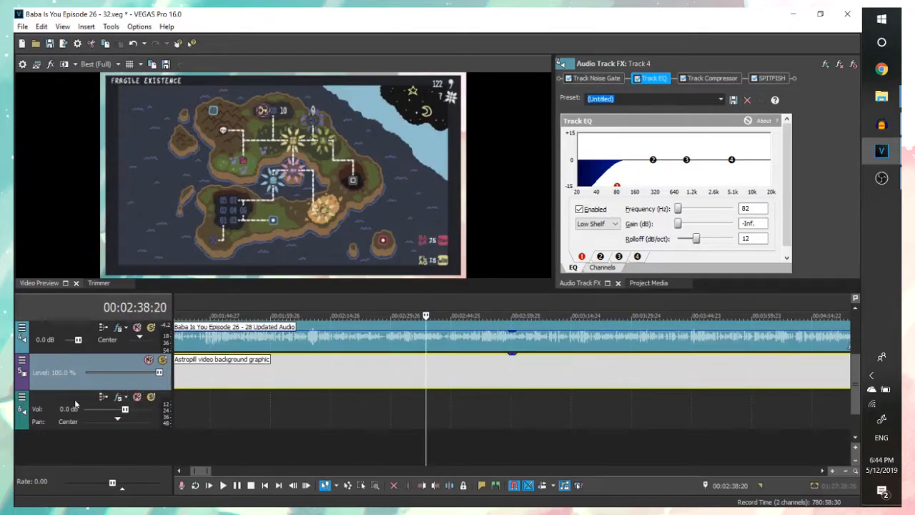
pyautogui.rightClick(27, 414)
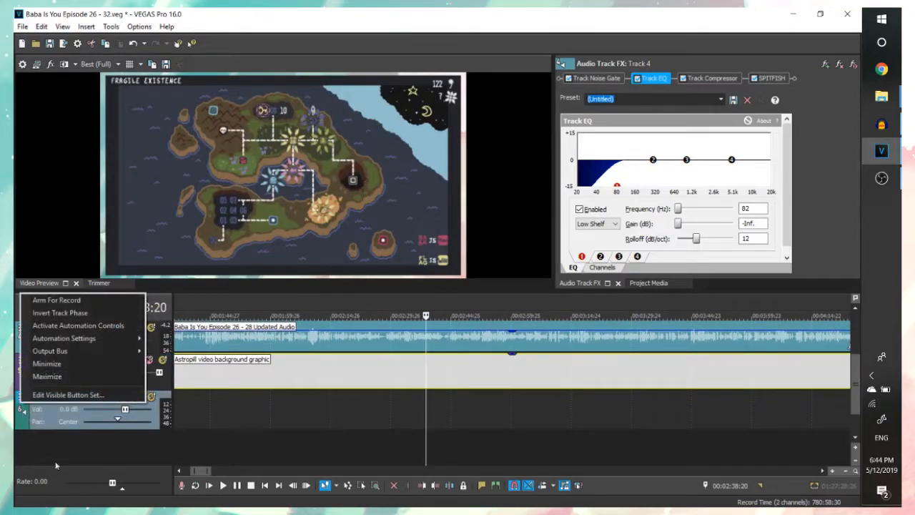
pyautogui.click(71, 397)
pyautogui.click(376, 228)
pyautogui.click(473, 335)
# - Arm the empty audio track 6 for recording, accepting the Documents folder for recorded files
pyautogui.click(90, 397)
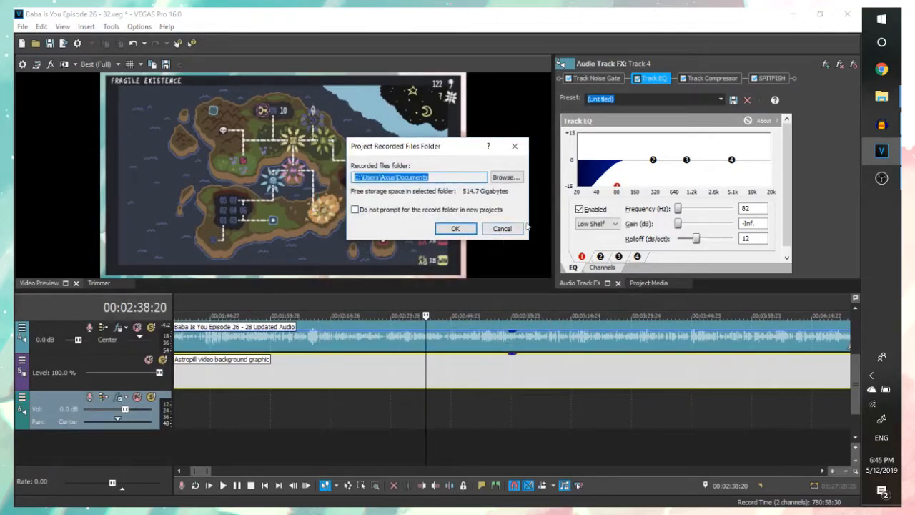
pyautogui.click(501, 230)
pyautogui.click(89, 398)
pyautogui.click(443, 229)
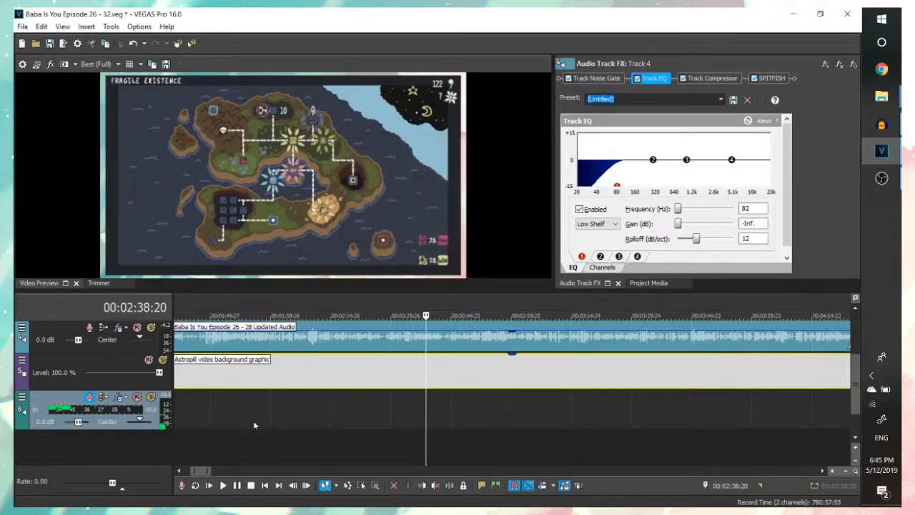
# - Mute the Episode 26 - 28 Updated Audio commentary track
pyautogui.scroll(3, 172, 415)
pyautogui.scroll(-2, 164, 412)
pyautogui.click(138, 356)
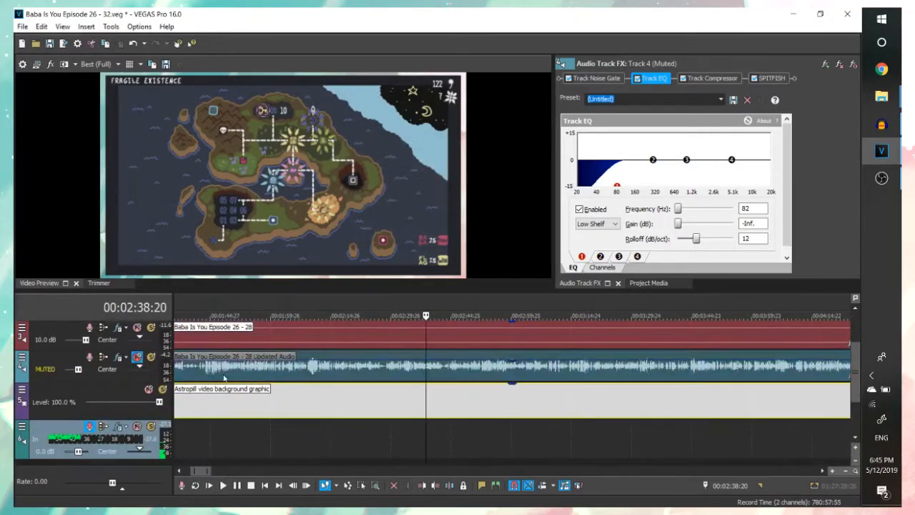
# - Record a short voice take on armed track 6 from 00:02:16:27 and keep the recorded file
pyautogui.scroll(-2, 322, 404)
pyautogui.click(339, 410)
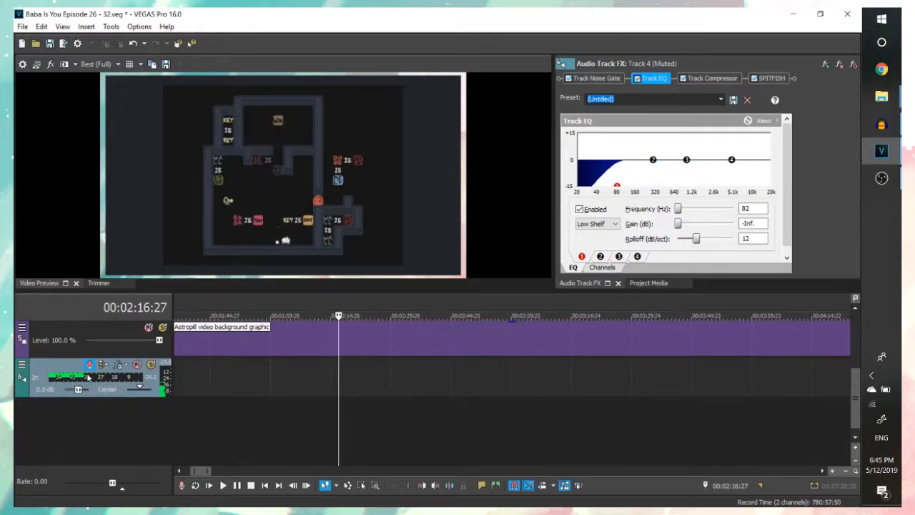
pyautogui.scroll(1, 382, 388)
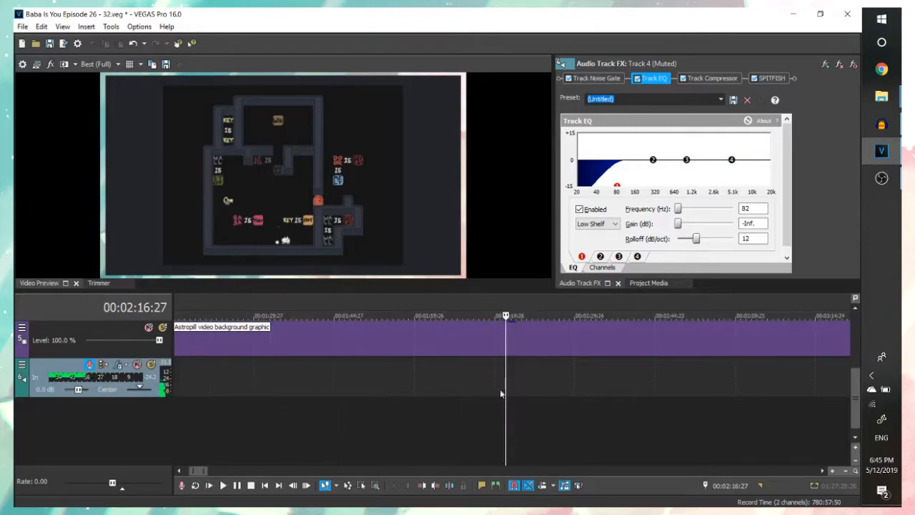
pyautogui.press('space')
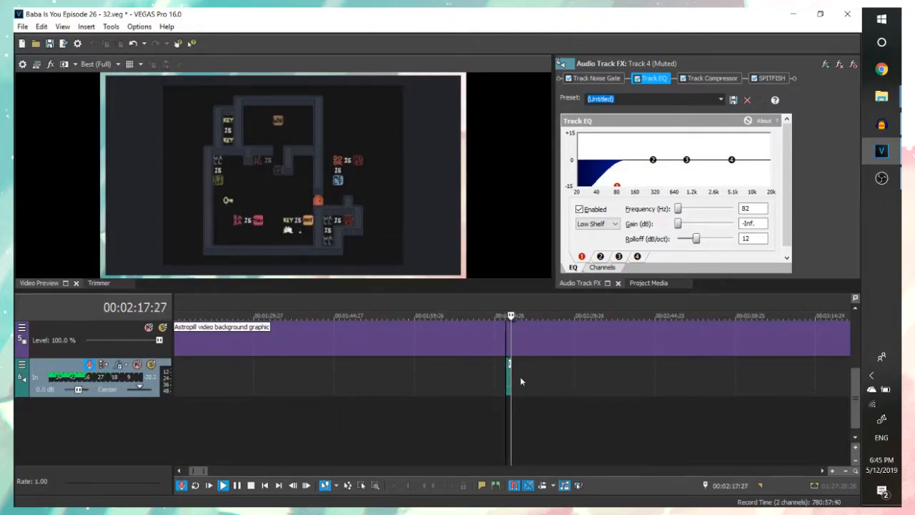
pyautogui.scroll(3, 540, 390)
pyautogui.scroll(-3, 549, 388)
pyautogui.press('space')
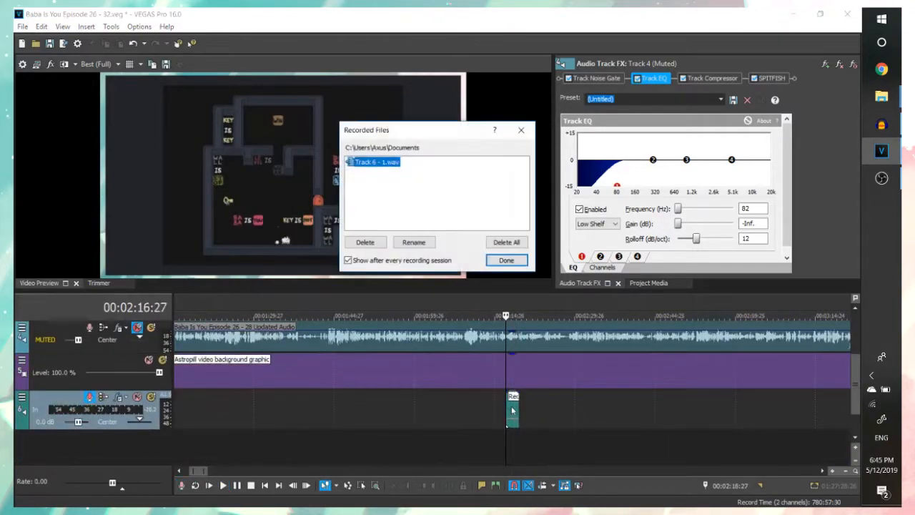
pyautogui.click(509, 261)
# - Raise track 6's volume to 12.0 dB and play the recorded take from 00:02:17:11
pyautogui.scroll(3, 519, 401)
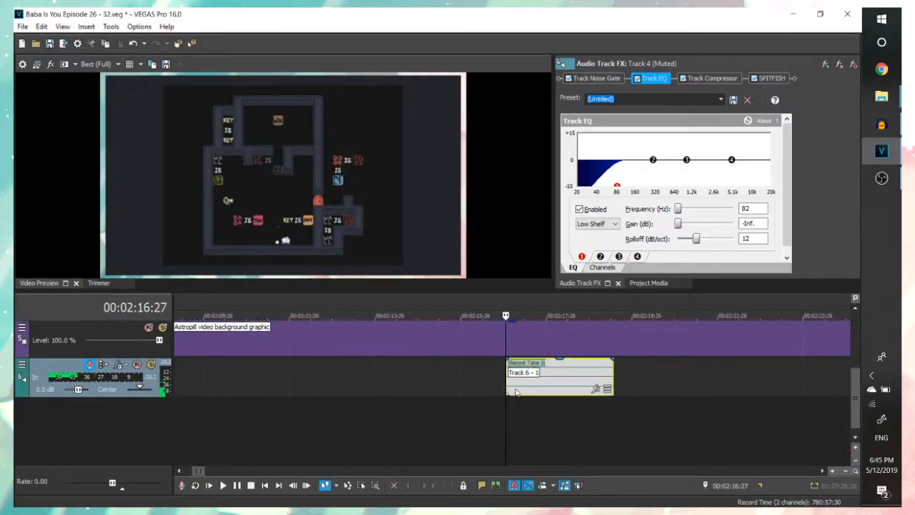
pyautogui.click(525, 381)
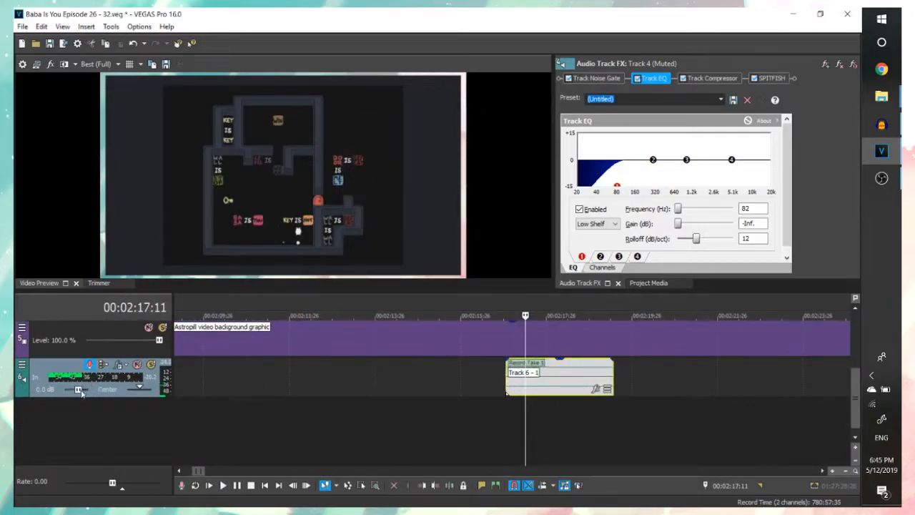
pyautogui.moveTo(78, 391); pyautogui.dragTo(86, 391)
pyautogui.press('space')
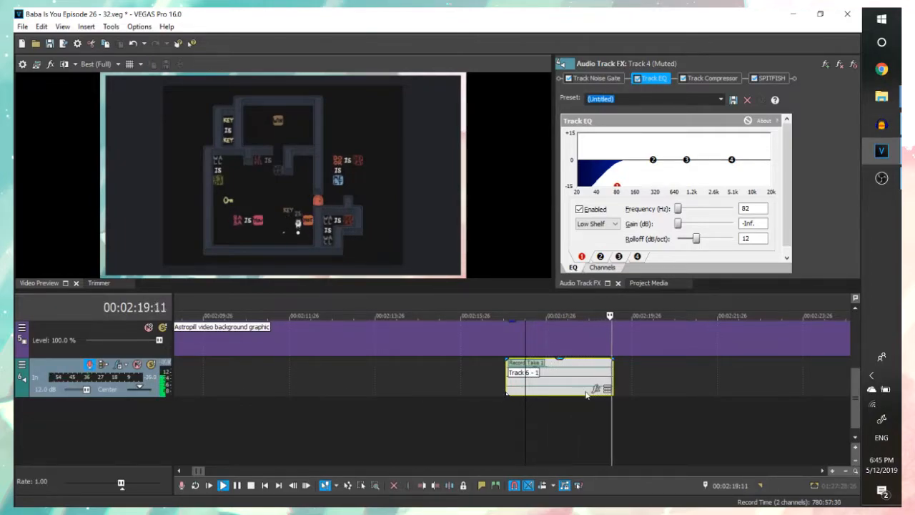
# - Stop playback and delete the recorded take from track 6
pyautogui.press('space')
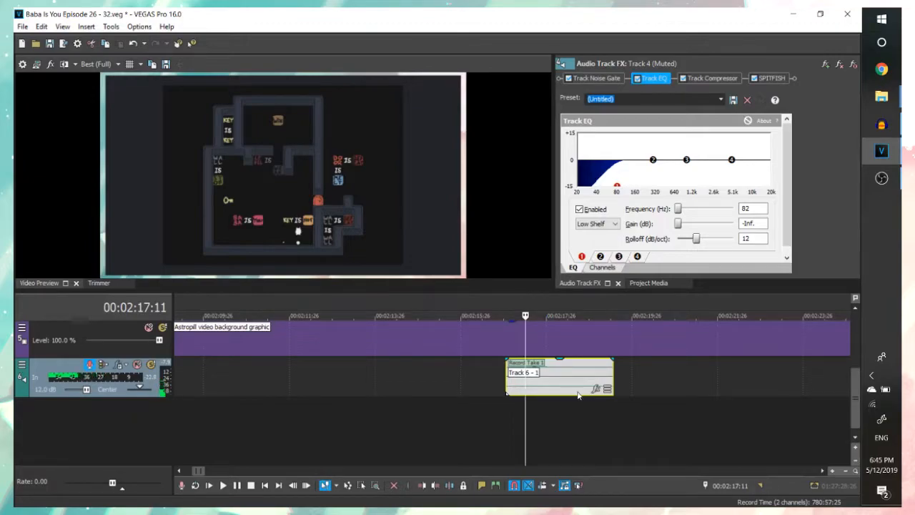
pyautogui.click(564, 388)
pyautogui.click(522, 385)
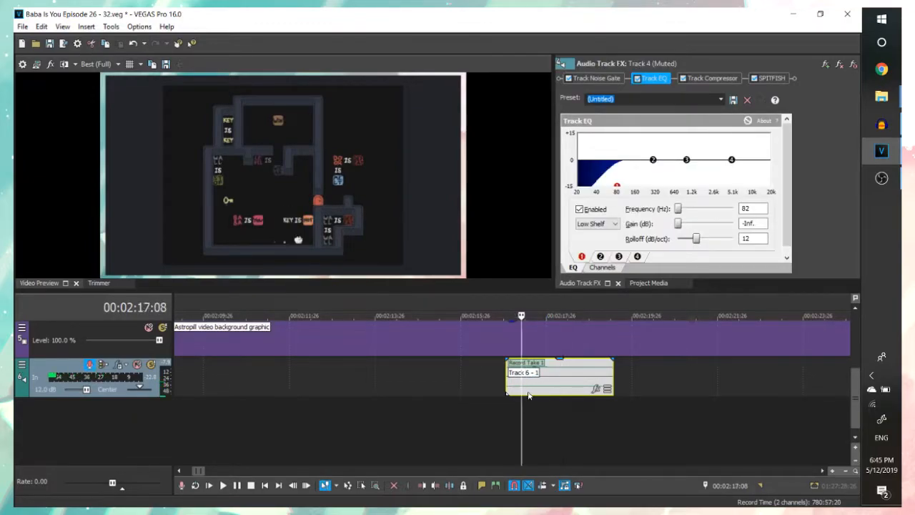
pyautogui.press('Delete')
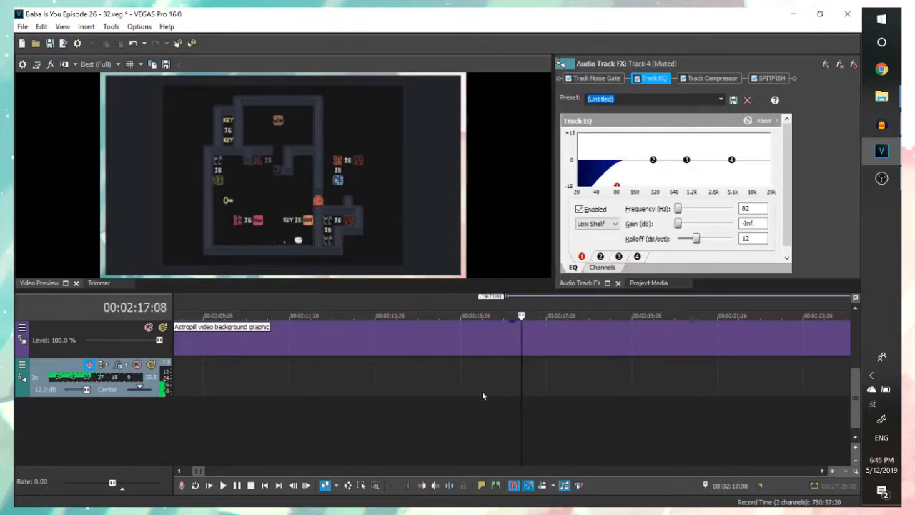
# - Set track 6's record input to Microsoft Sound Mapper - Left
pyautogui.click(104, 366)
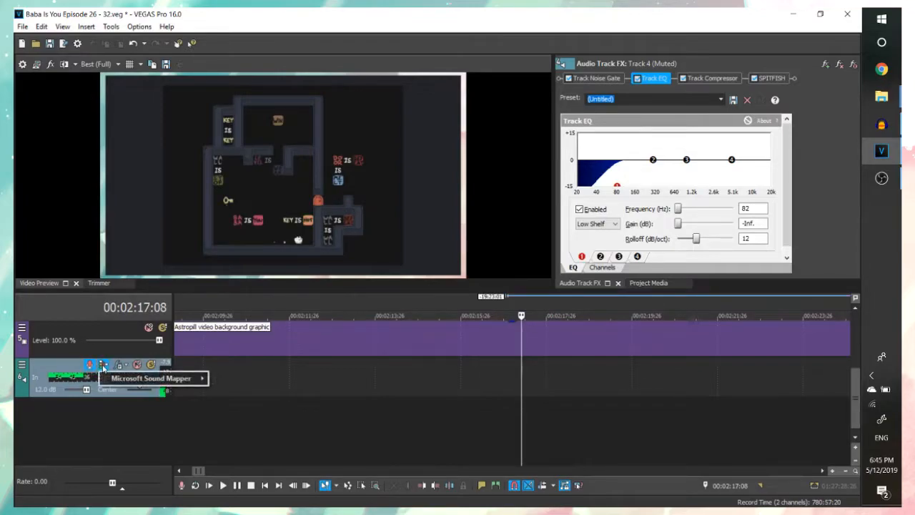
pyautogui.moveTo(164, 378)
pyautogui.click(273, 412)
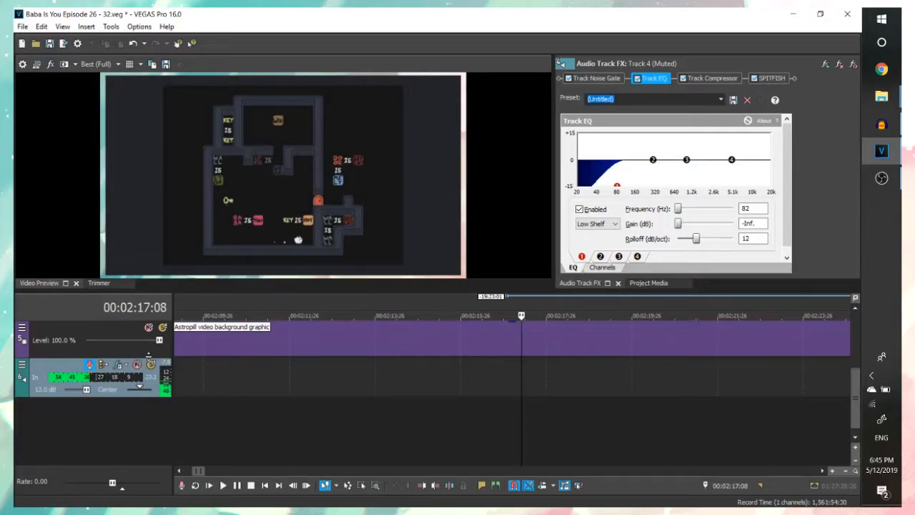
# - Try Microsoft Sound Mapper - Right as track 6's record input, and switch back to the Left channel
pyautogui.click(104, 366)
pyautogui.moveTo(161, 378)
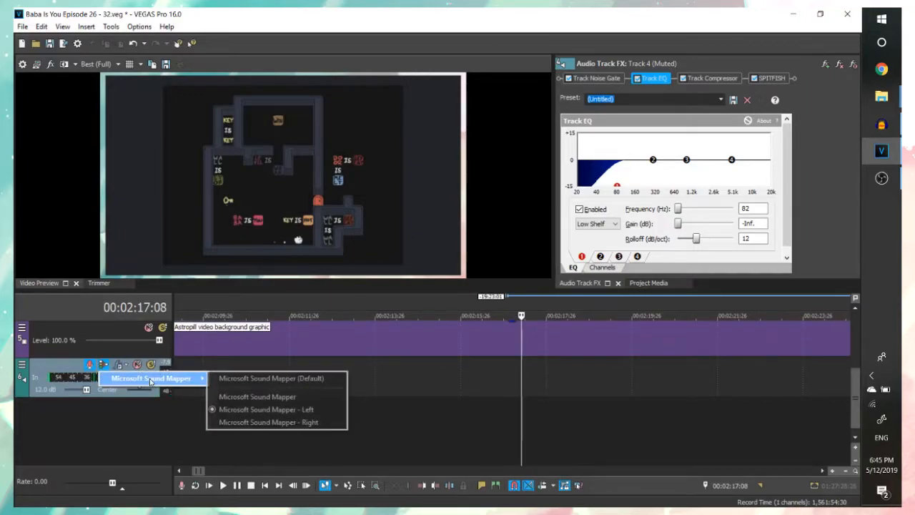
pyautogui.click(288, 423)
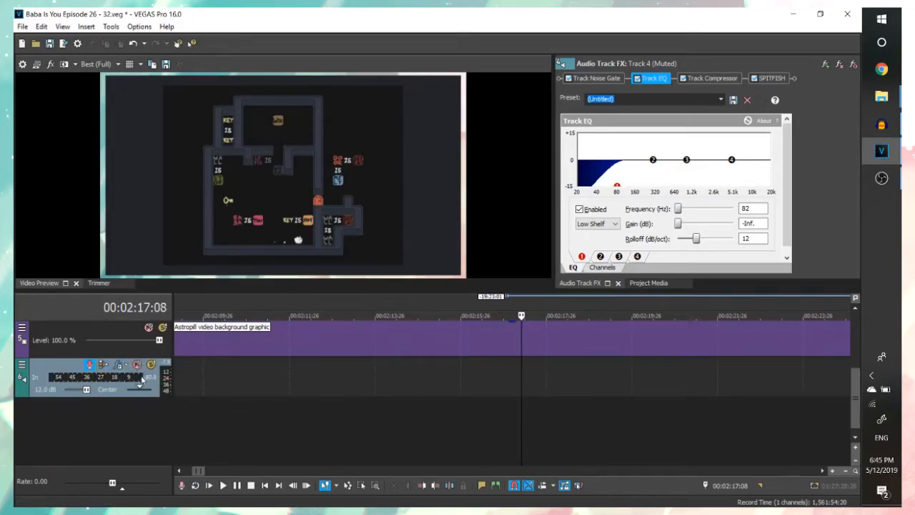
pyautogui.click(104, 365)
pyautogui.moveTo(157, 386)
pyautogui.click(276, 410)
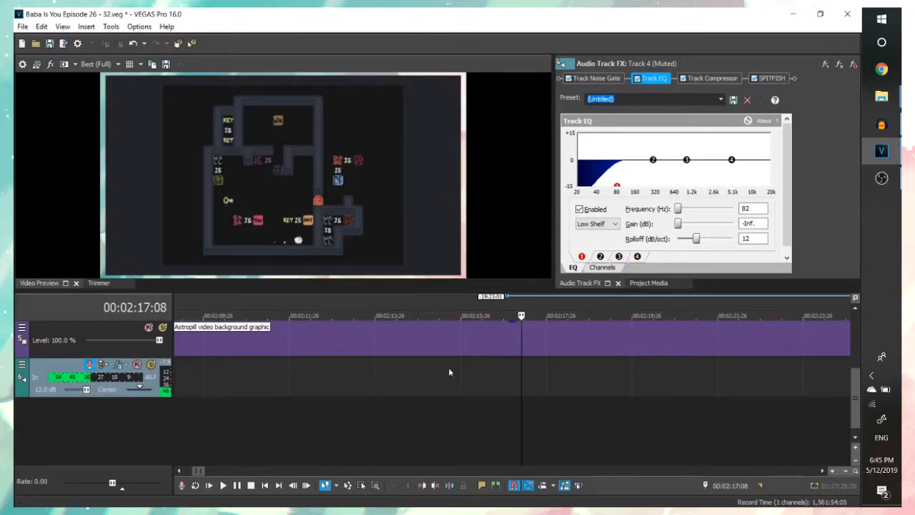
# - Record a short voice take on track 6 from 00:02:16:20, keep the file, and play it back from 00:02:16:27
pyautogui.click(495, 390)
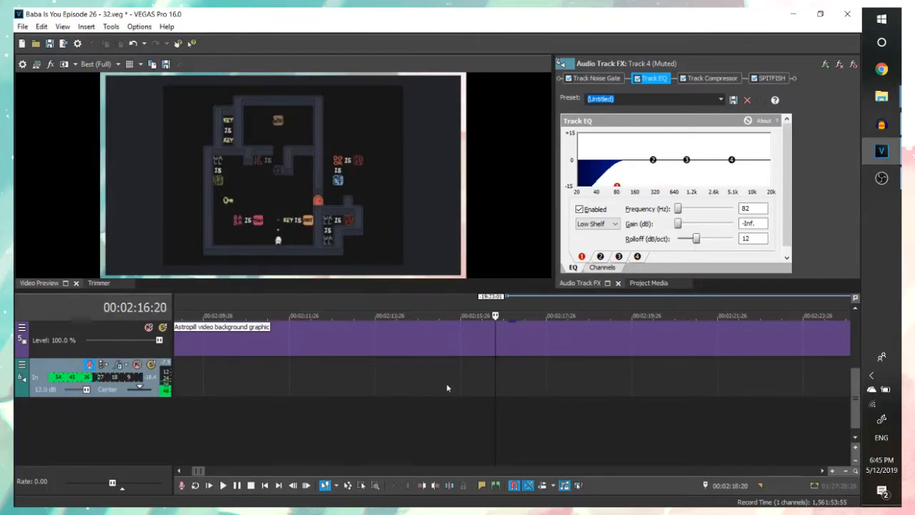
pyautogui.hotkey('ctrl', 'r')
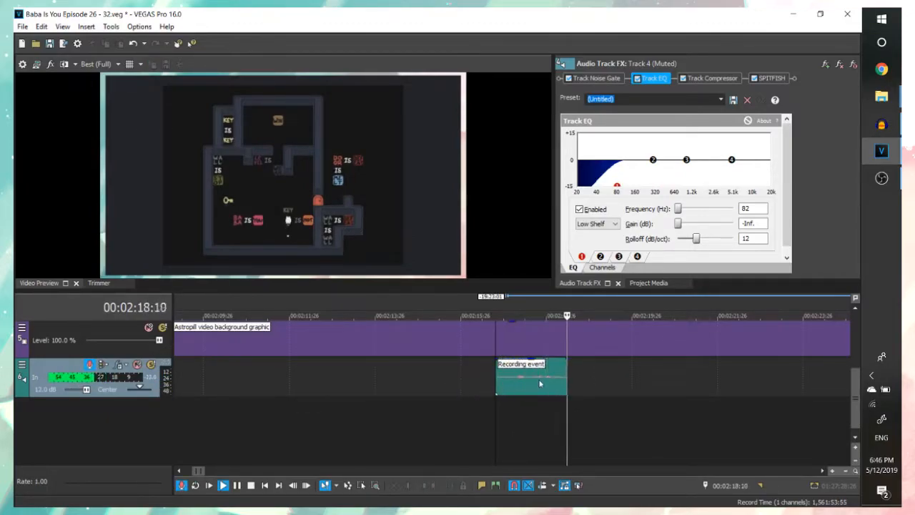
pyautogui.press('space')
pyautogui.press('Return')
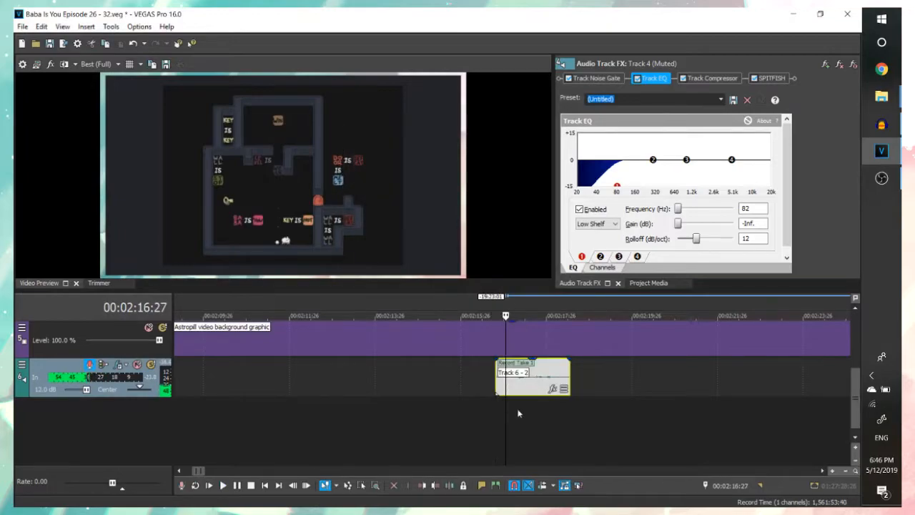
pyautogui.press('space')
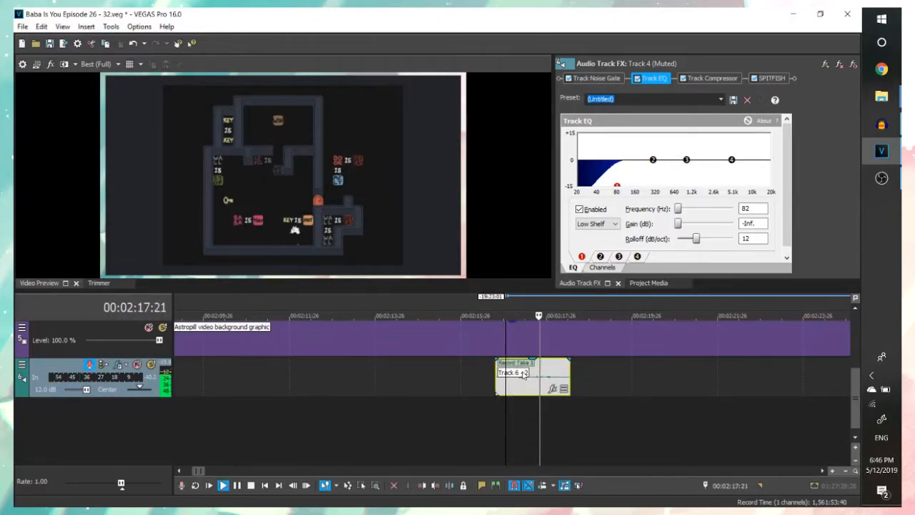
pyautogui.press('space')
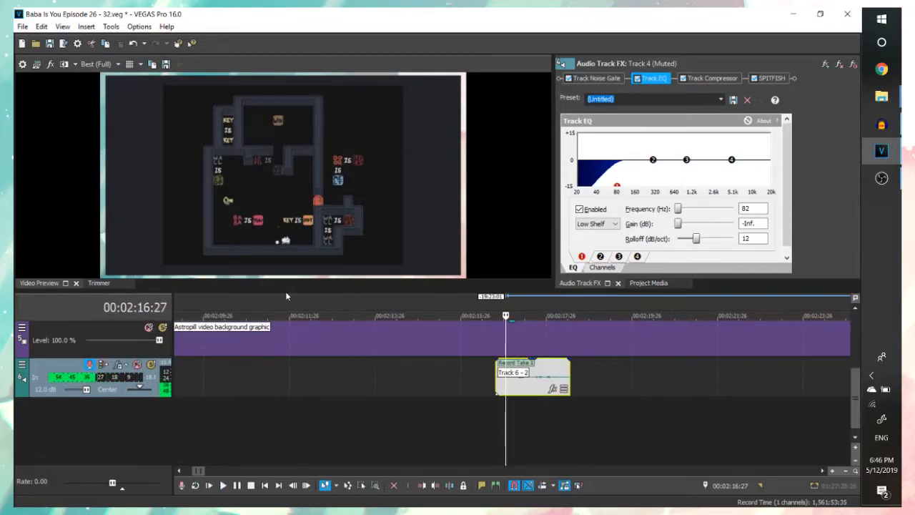
pyautogui.scroll(-3, 226, 384)
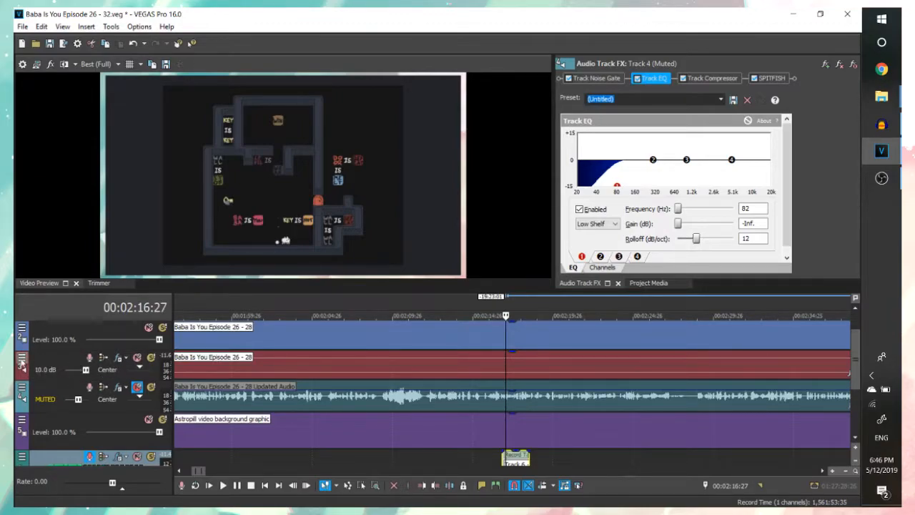
pyautogui.click(21, 363)
pyautogui.click(74, 455)
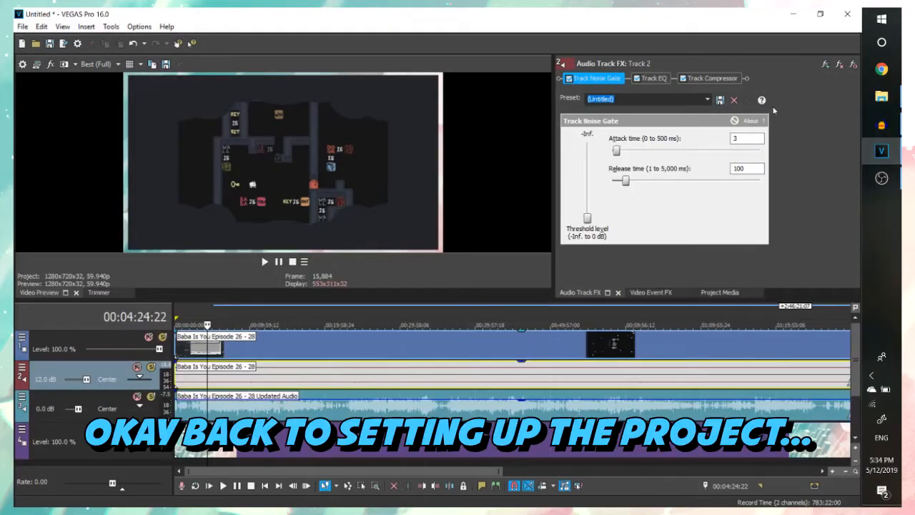
# - Open the track effects of the Updated Audio commentary on track 3 and set its Track Compressor to 14 ms attack and 150 ms release
pyautogui.click(715, 78)
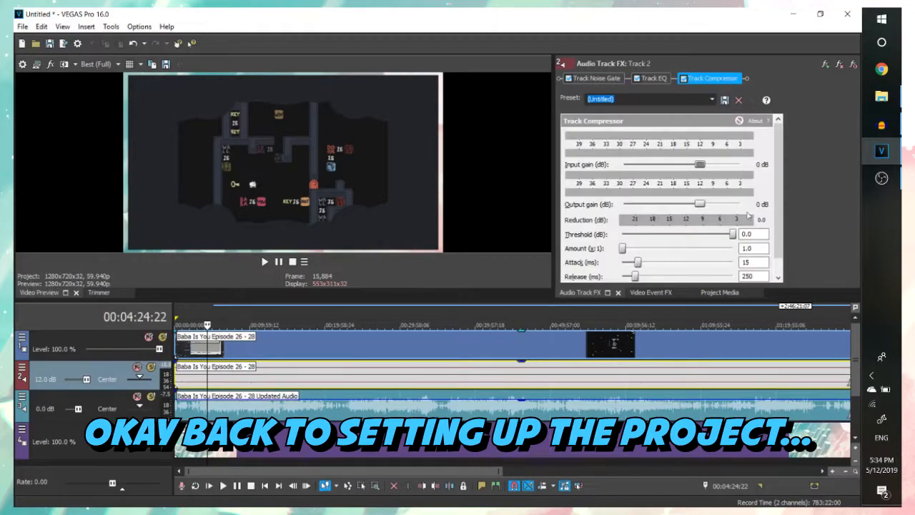
pyautogui.scroll(-1, 761, 245)
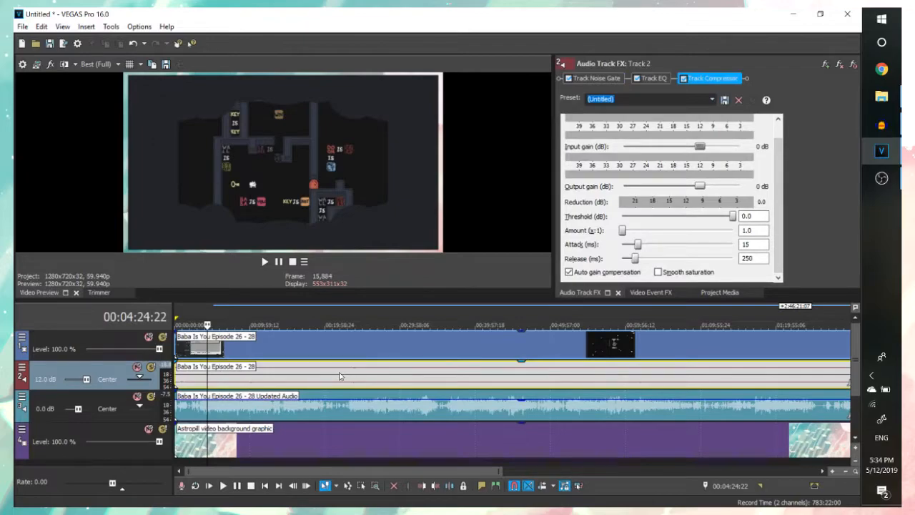
pyautogui.click(228, 413)
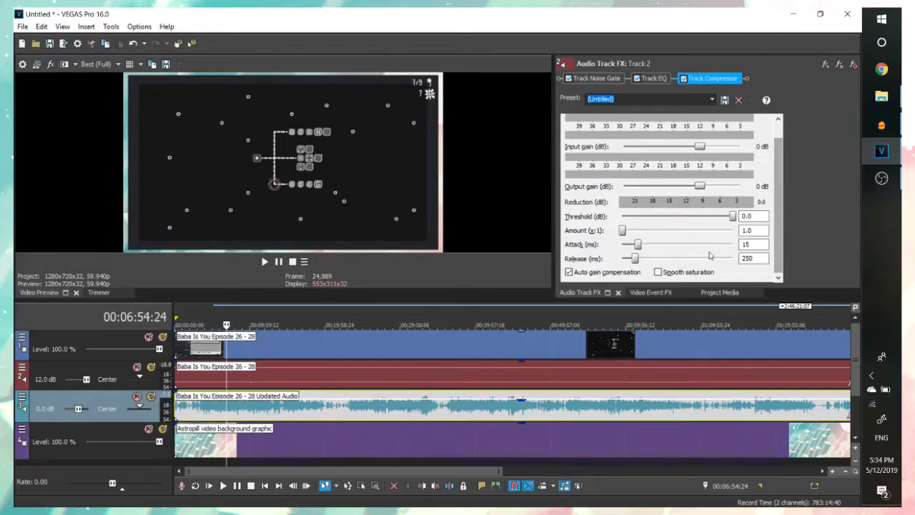
pyautogui.rightClick(29, 400)
pyautogui.click(78, 324)
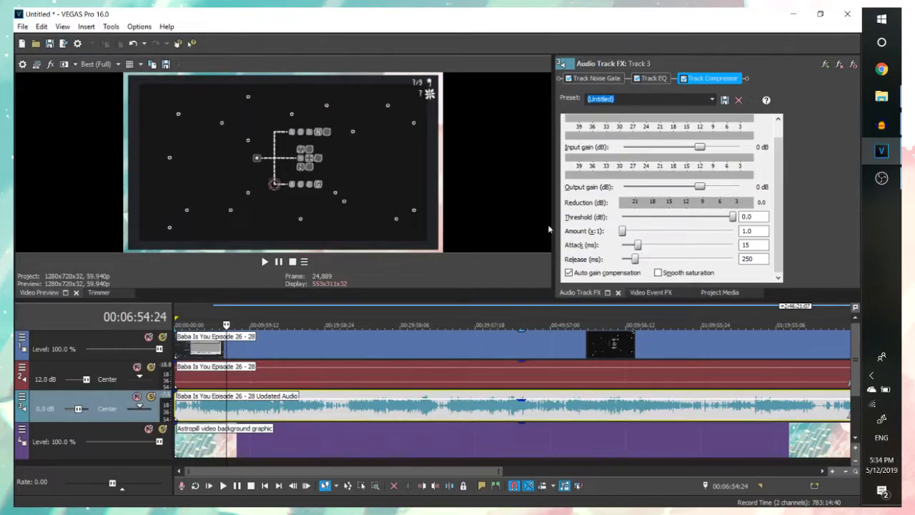
pyautogui.moveTo(761, 247); pyautogui.dragTo(661, 244)
pyautogui.write('14')
pyautogui.press('Tab')
pyautogui.write('150')
pyautogui.click(754, 216)
# - Cut the commentary's low frequencies in Track EQ by setting the band 1 low shelf to 82 Hz with -Inf. gain
pyautogui.click(653, 78)
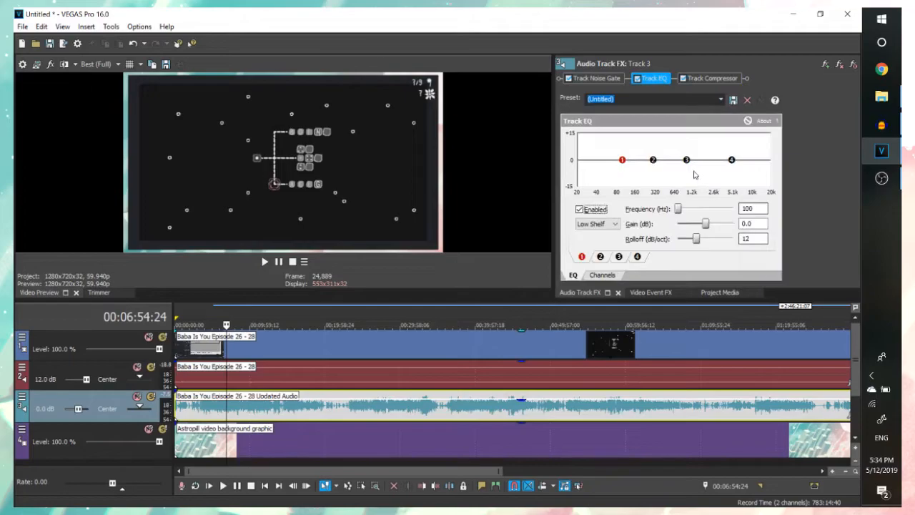
pyautogui.moveTo(623, 163); pyautogui.dragTo(617, 203)
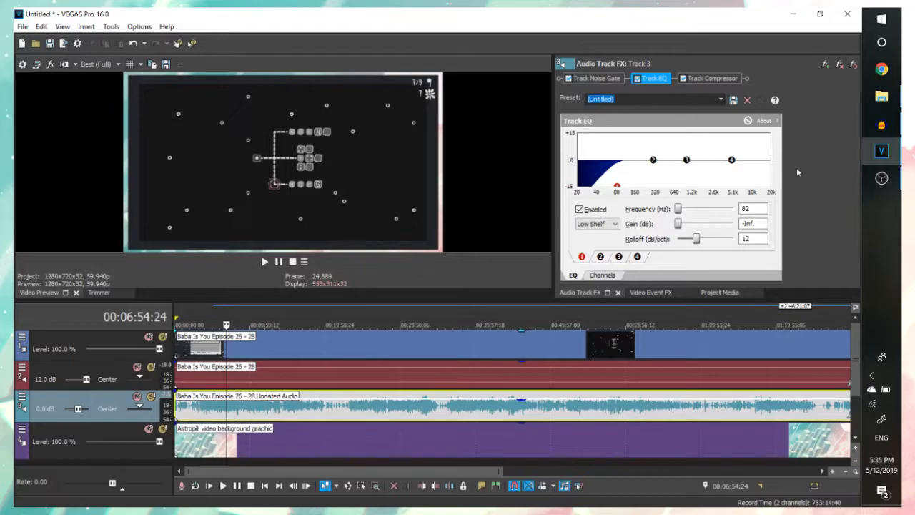
# - Add the SPITFISH de-esser to track 3's effect chain and review its presets, keeping the init preset
pyautogui.click(826, 64)
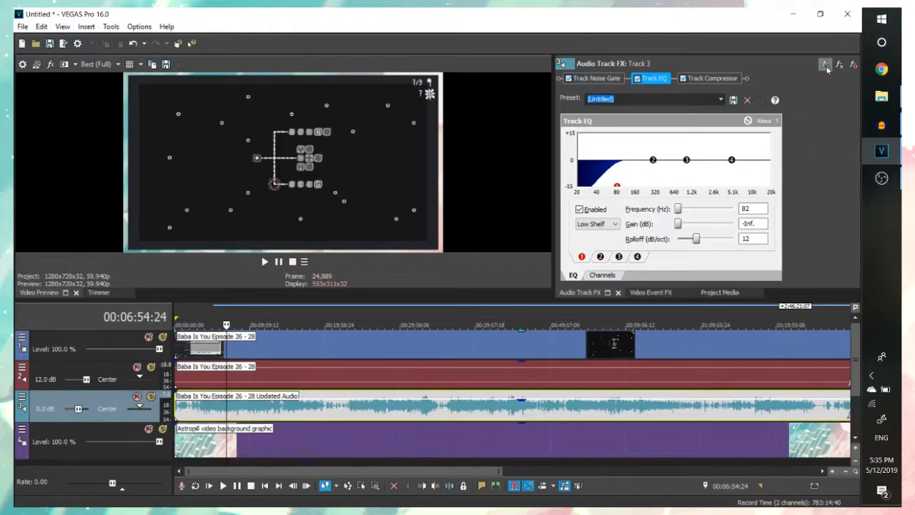
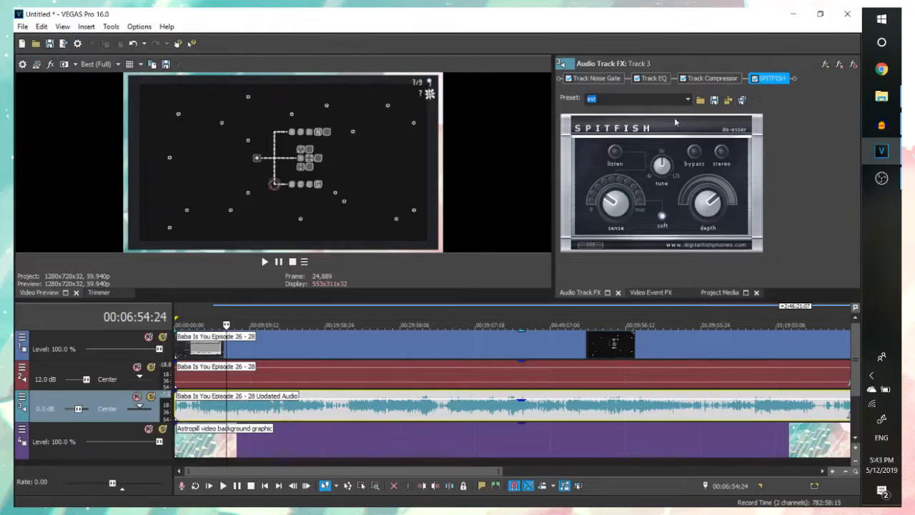
pyautogui.click(687, 100)
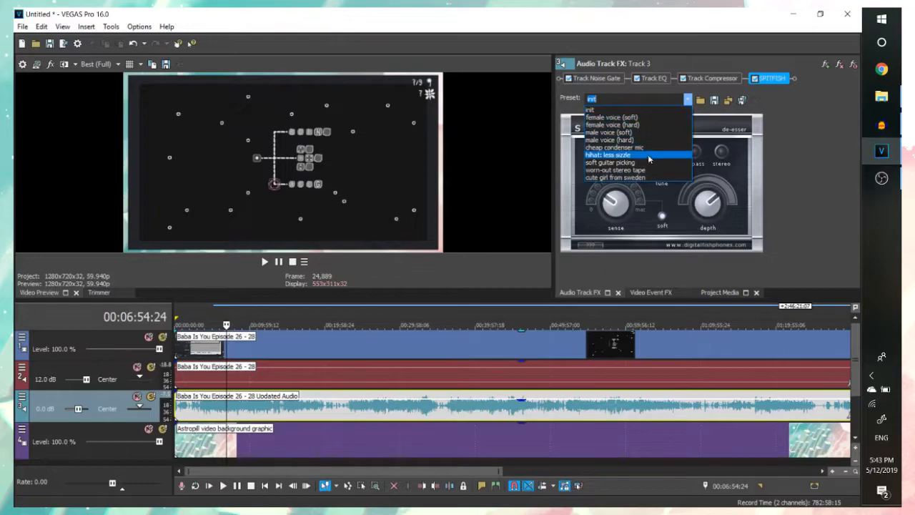
pyautogui.click(784, 109)
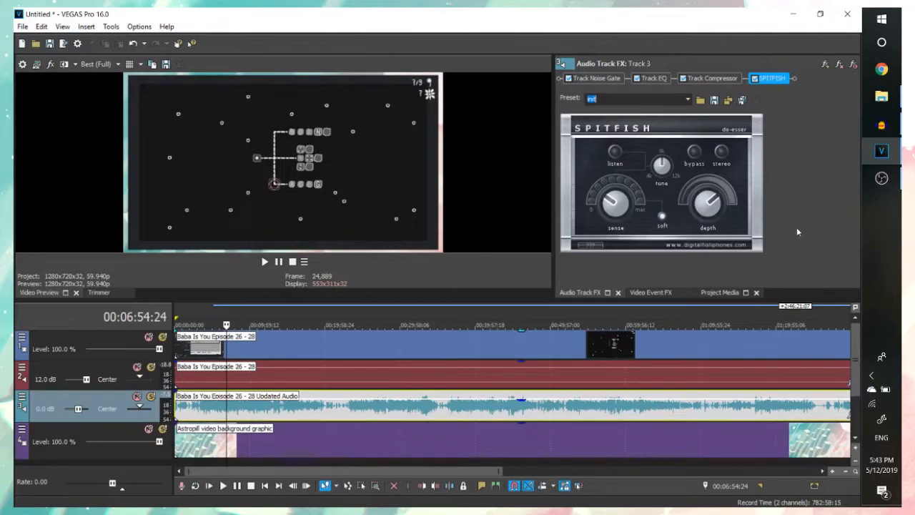
# - Add the Volume plug-in to the effect chain of the game audio on track 2
pyautogui.click(203, 418)
pyautogui.scroll(3, 203, 418)
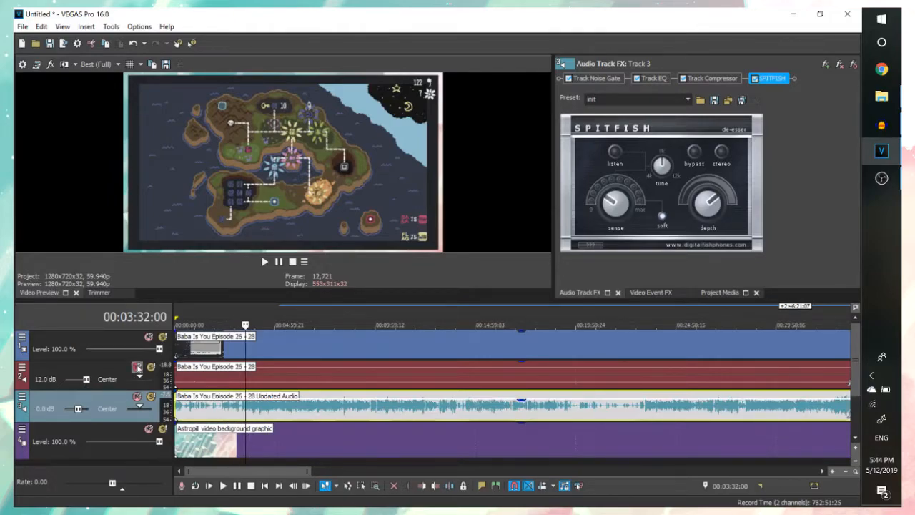
pyautogui.click(22, 367)
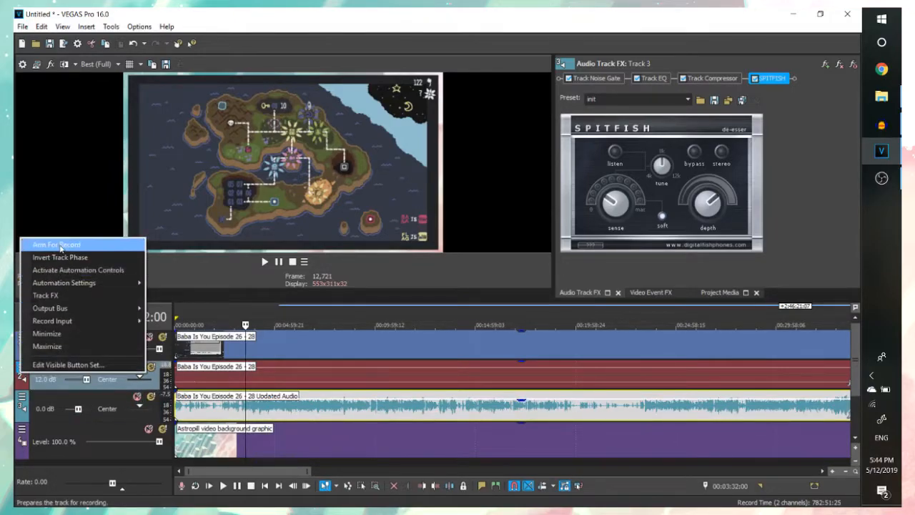
pyautogui.moveTo(92, 323)
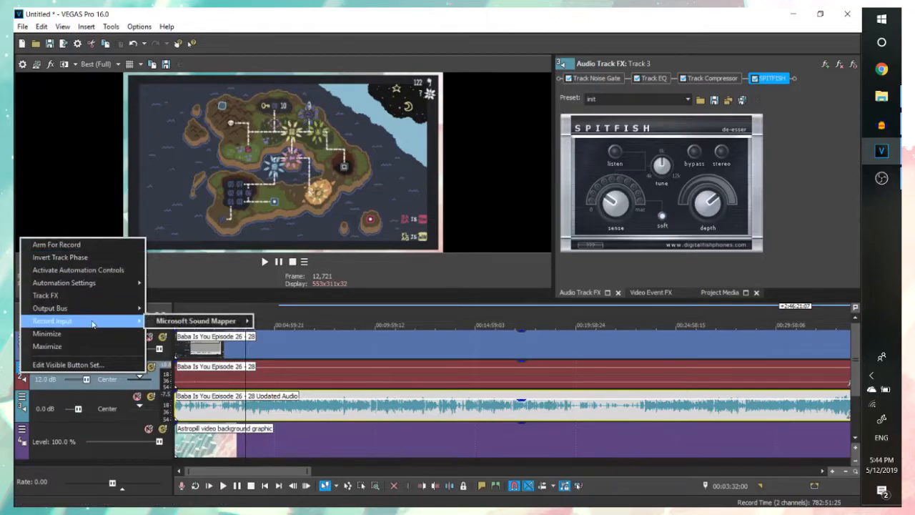
pyautogui.click(93, 297)
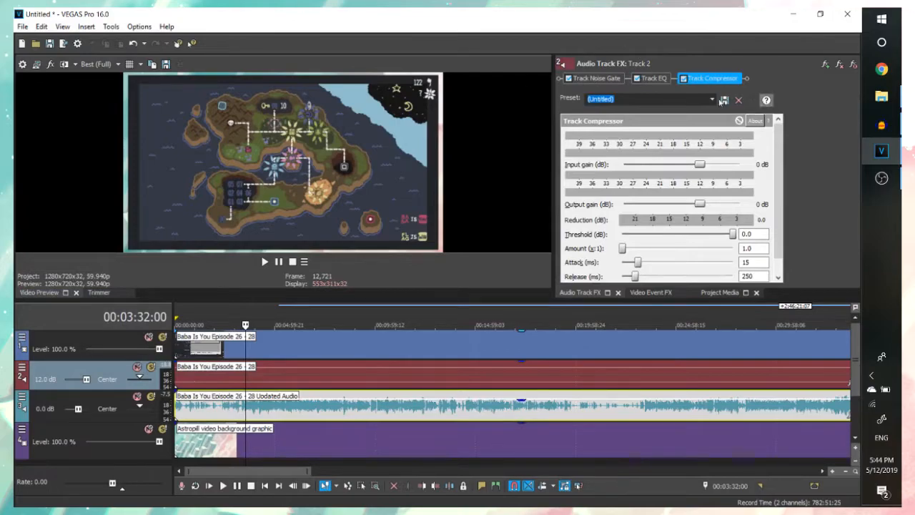
pyautogui.click(825, 65)
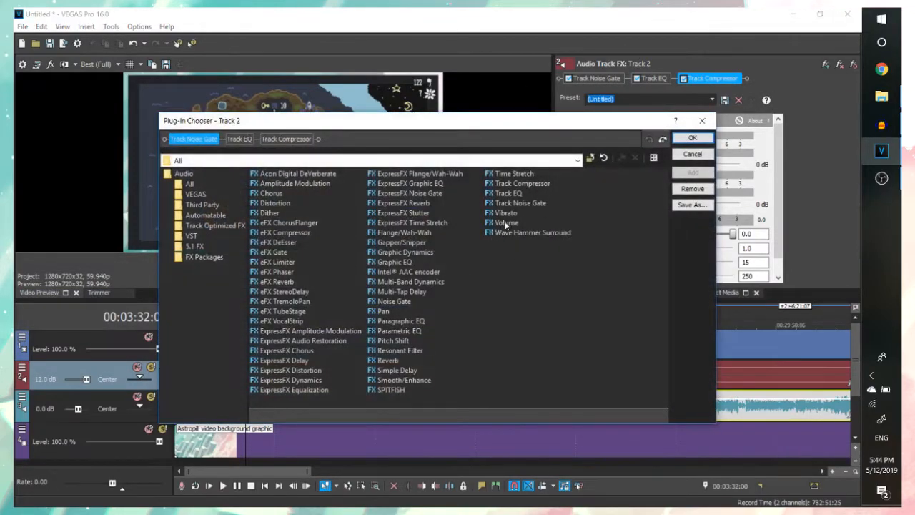
pyautogui.doubleClick(505, 224)
pyautogui.press('Return')
# - Raise track 2's Volume effect to 2.910 dB and audition the mix from 00:07:50:04 and around 00:10:10
pyautogui.moveTo(674, 157); pyautogui.dragTo(700, 156)
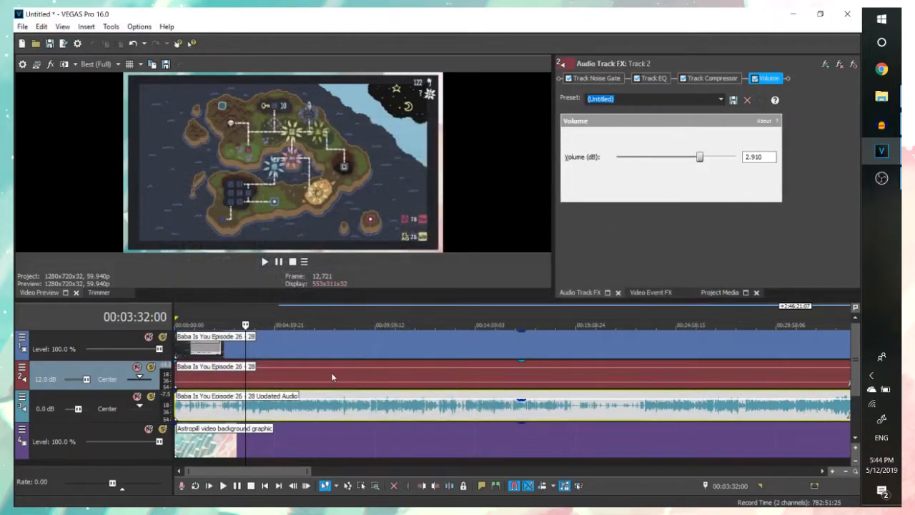
pyautogui.click(332, 372)
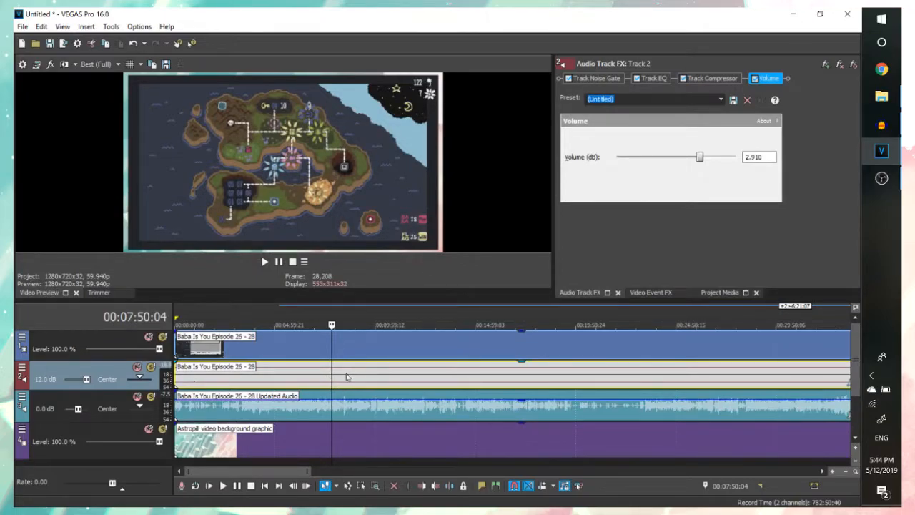
pyautogui.press('space')
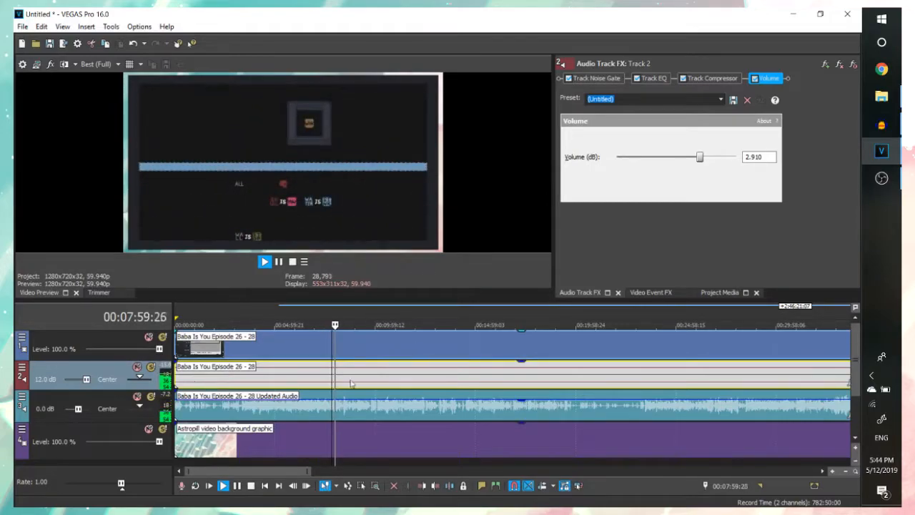
pyautogui.click(379, 382)
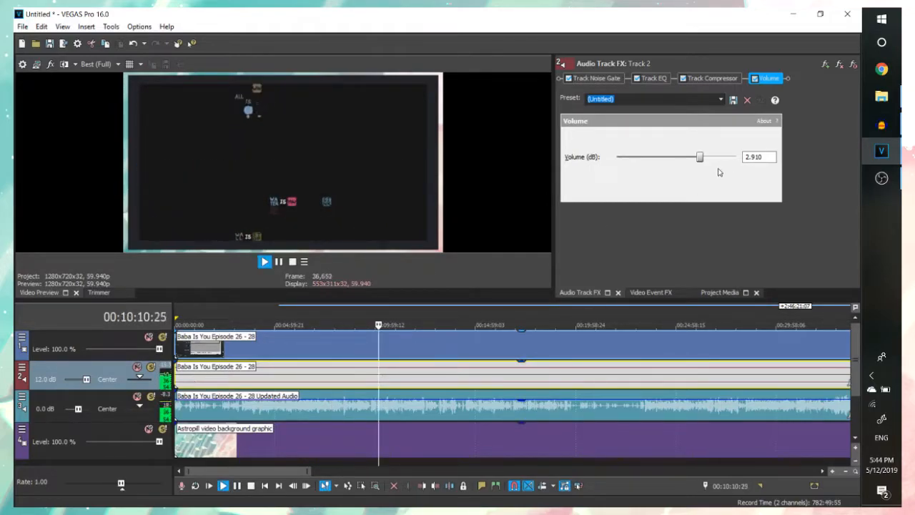
pyautogui.press('space')
# - Set track 2's Volume effect to 0.000 dB and play the mix from around 00:11:00
pyautogui.moveTo(700, 157); pyautogui.dragTo(677, 158)
pyautogui.click(395, 387)
pyautogui.press('space')
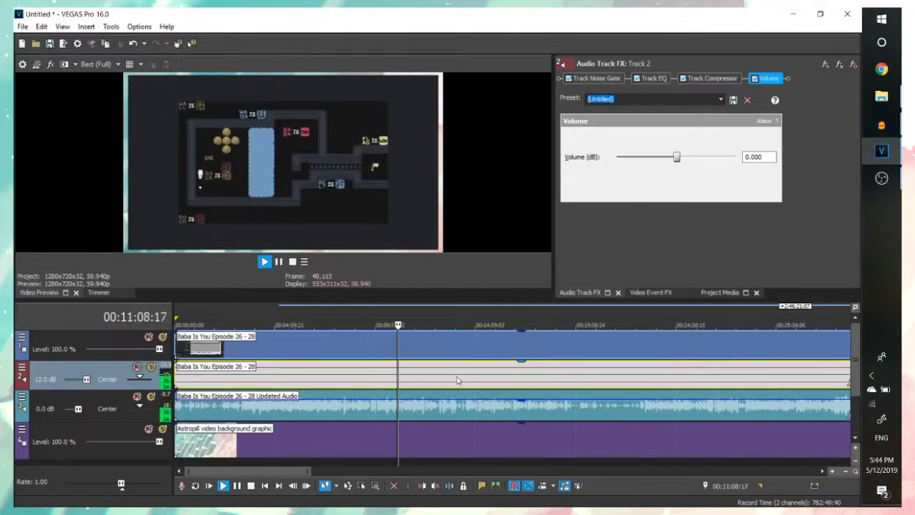
# - Stop playback, return to the start of the timeline and examine the opening commentary waveform on track 3
pyautogui.press('space')
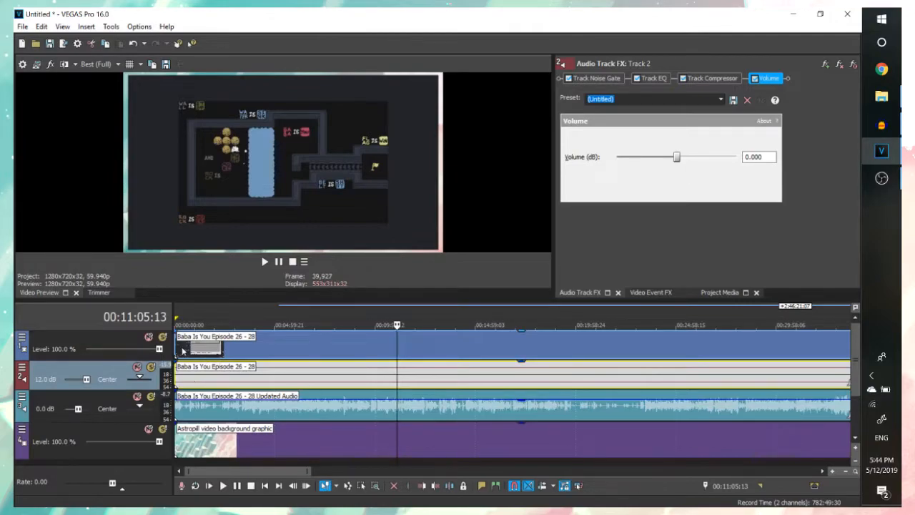
pyautogui.click(181, 347)
pyautogui.scroll(5, 180, 348)
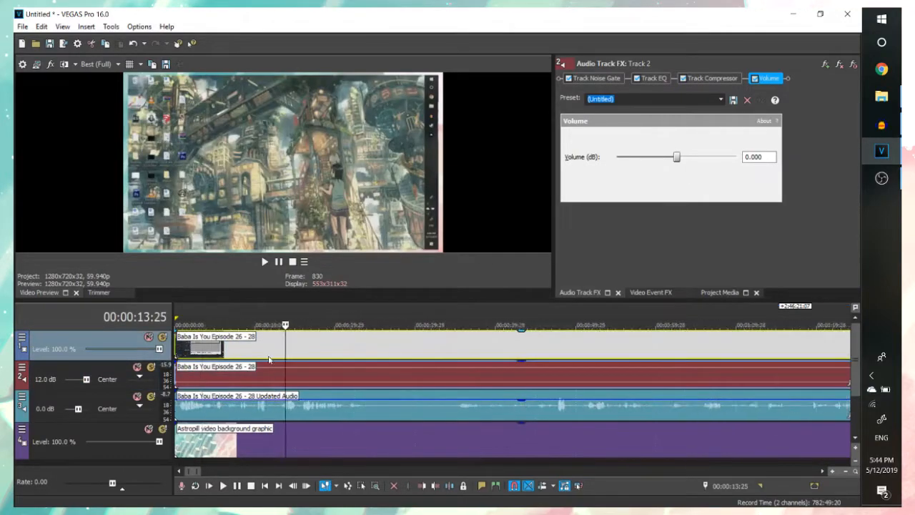
pyautogui.scroll(5, 269, 360)
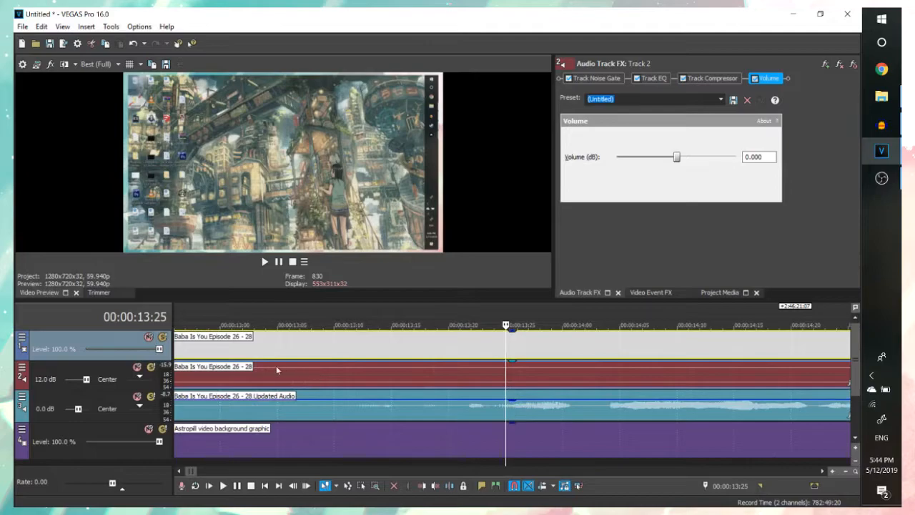
pyautogui.scroll(-4, 396, 371)
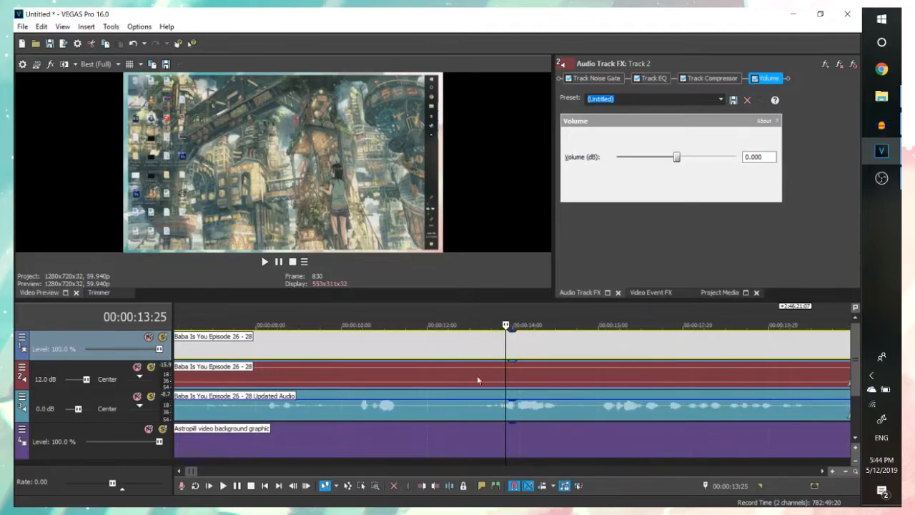
pyautogui.scroll(-3, 434, 400)
pyautogui.scroll(-3, 192, 412)
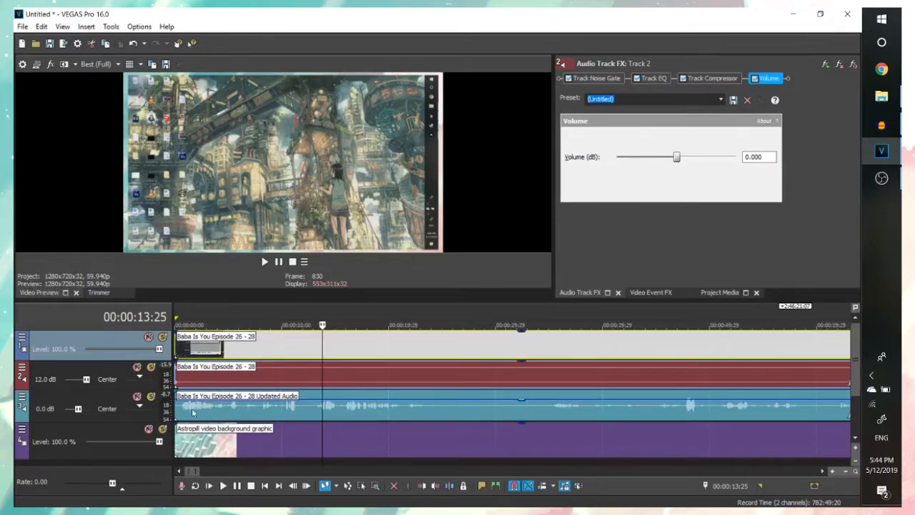
pyautogui.click(187, 411)
pyautogui.scroll(3, 424, 390)
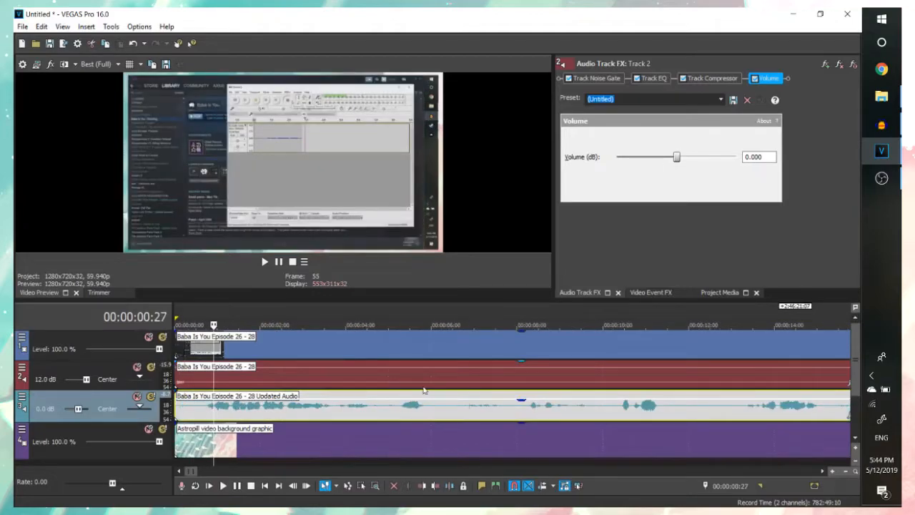
# - Audition the opening commentary against the game audio and set the playback position to 00:00:17:00
pyautogui.click(468, 406)
pyautogui.scroll(1, 530, 408)
pyautogui.press('space')
pyautogui.scroll(-2, 544, 418)
pyautogui.press('space')
pyautogui.click(569, 416)
pyautogui.scroll(-2, 557, 417)
pyautogui.press('space')
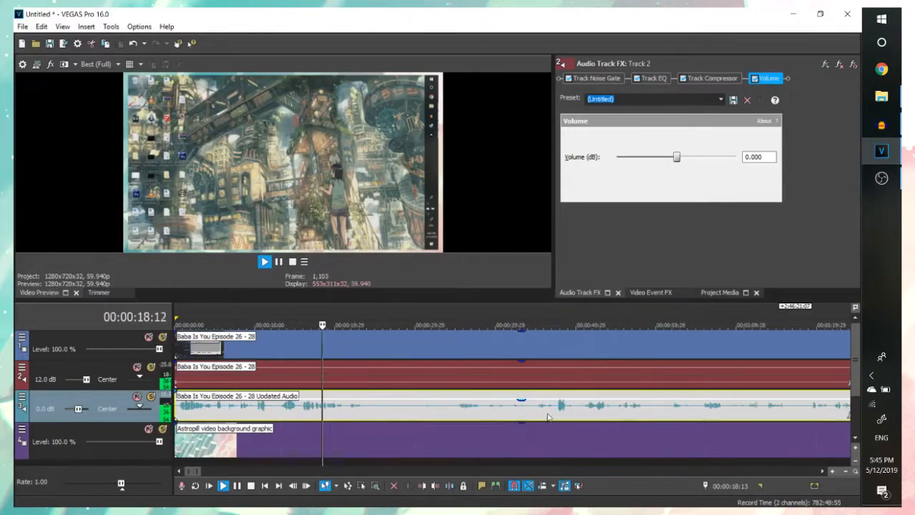
pyautogui.scroll(3, 548, 417)
pyautogui.press('space')
pyautogui.click(413, 413)
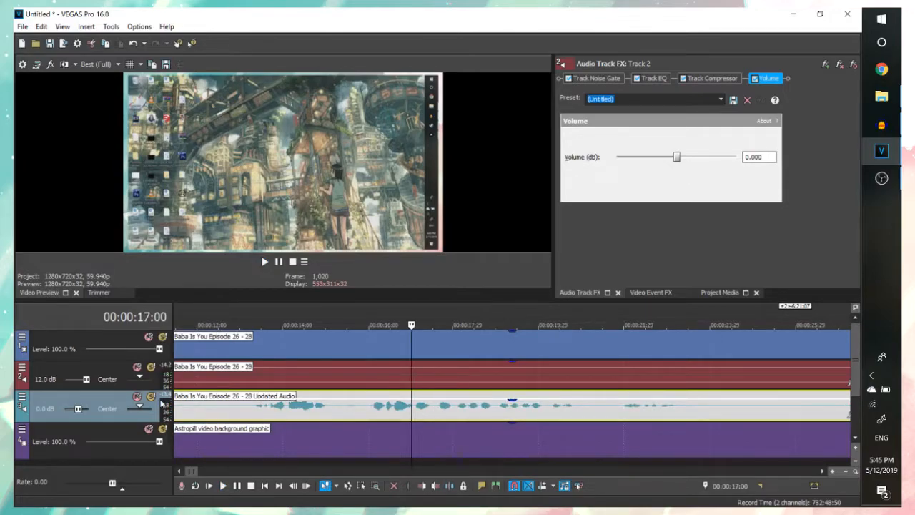
# - Mute track 3, play the game audio alone from 00:00:17:00, and unmute track 3
pyautogui.click(136, 396)
pyautogui.press('space')
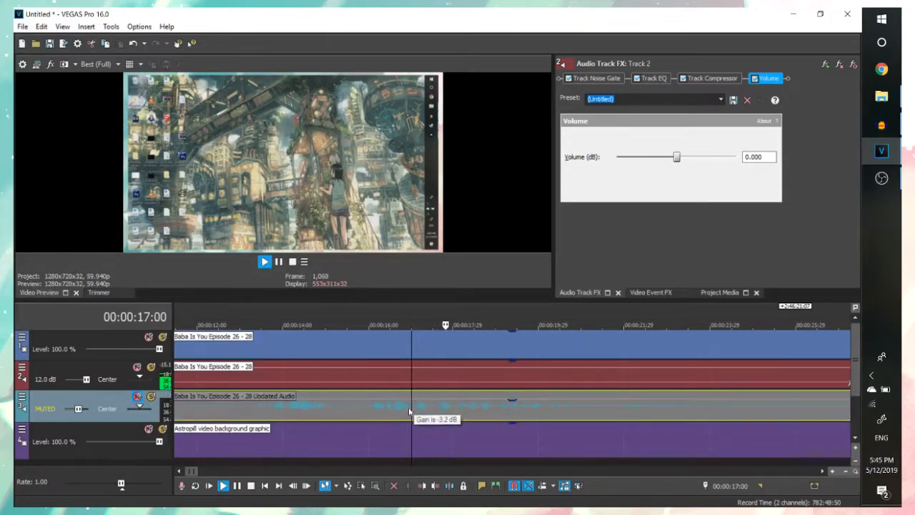
pyautogui.press('space')
pyautogui.click(136, 399)
# - Split the track 3 commentary at 00:00:15:08 and delete the portion before the split
pyautogui.click(338, 411)
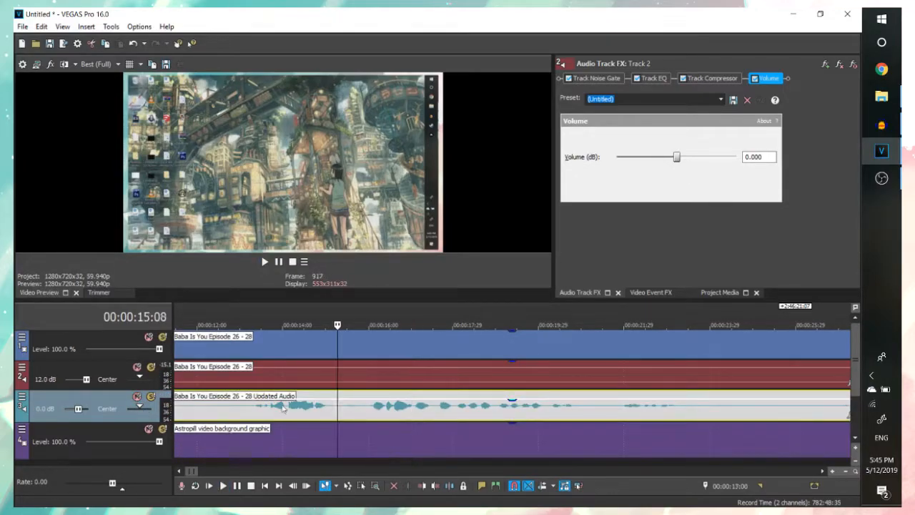
pyautogui.press('s')
pyautogui.click(282, 411)
pyautogui.press('Delete')
# - Slide the remaining track 3 commentary earlier to start at about 00:00:12:26, playing it to check sync
pyautogui.click(343, 420)
pyautogui.moveTo(343, 420); pyautogui.dragTo(283, 420)
pyautogui.press('space')
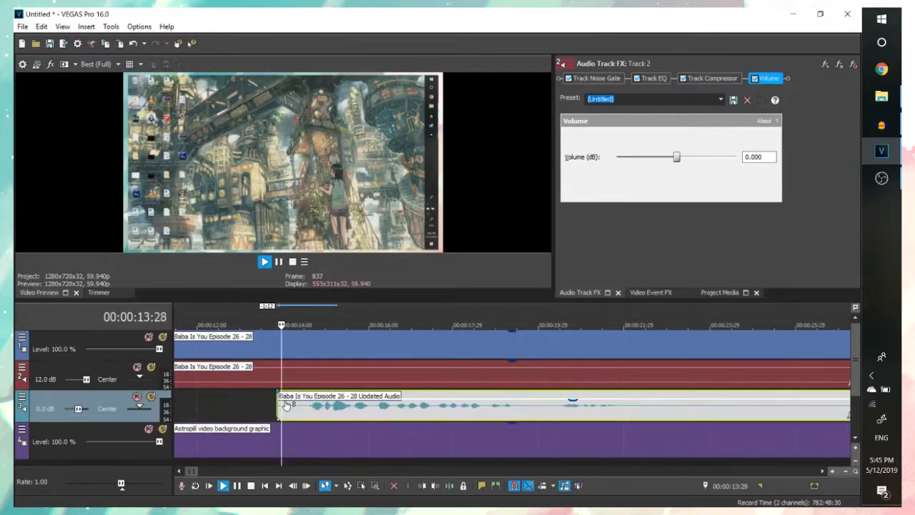
pyautogui.press('space')
pyautogui.moveTo(350, 413); pyautogui.dragTo(307, 414)
pyautogui.click(272, 407)
pyautogui.press('space')
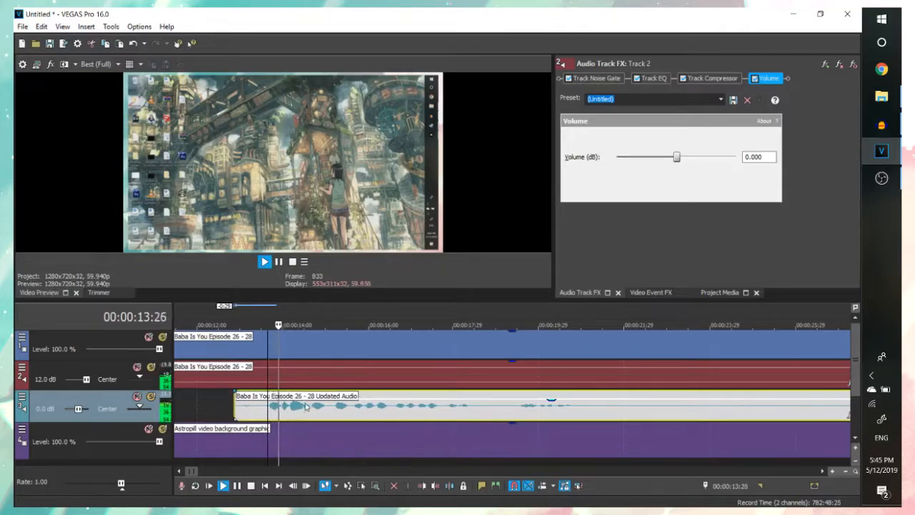
# - Shift the track 3 commentary 8 frames later and play the opening speech to check its alignment
pyautogui.scroll(3, 459, 406)
pyautogui.press('space')
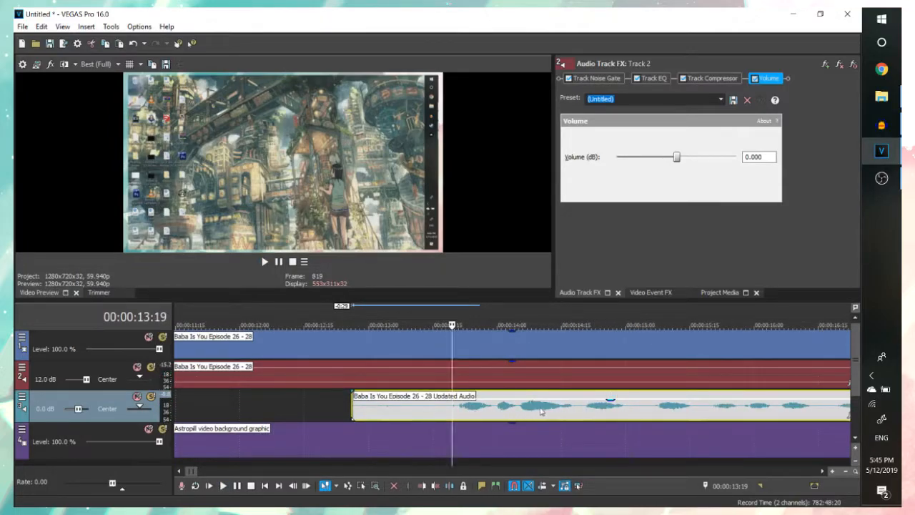
pyautogui.moveTo(546, 409); pyautogui.dragTo(580, 408)
pyautogui.press('space')
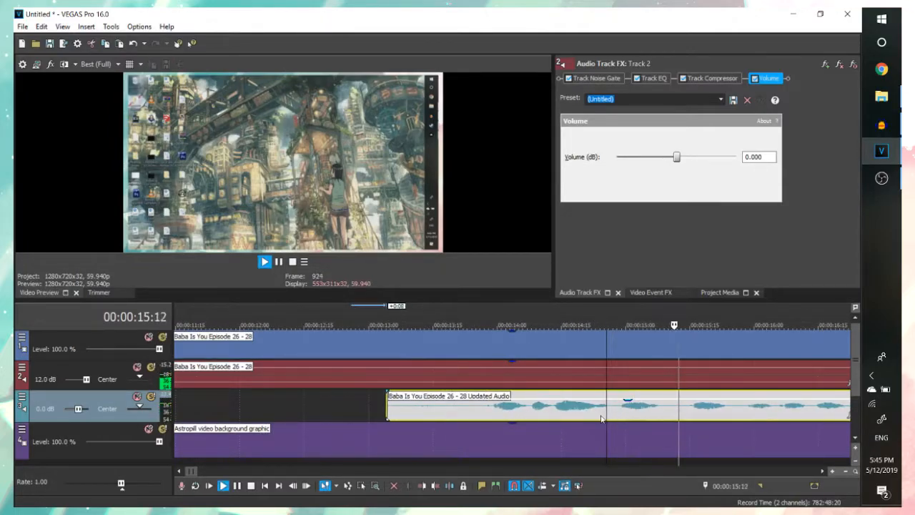
pyautogui.click(540, 414)
pyautogui.press('space')
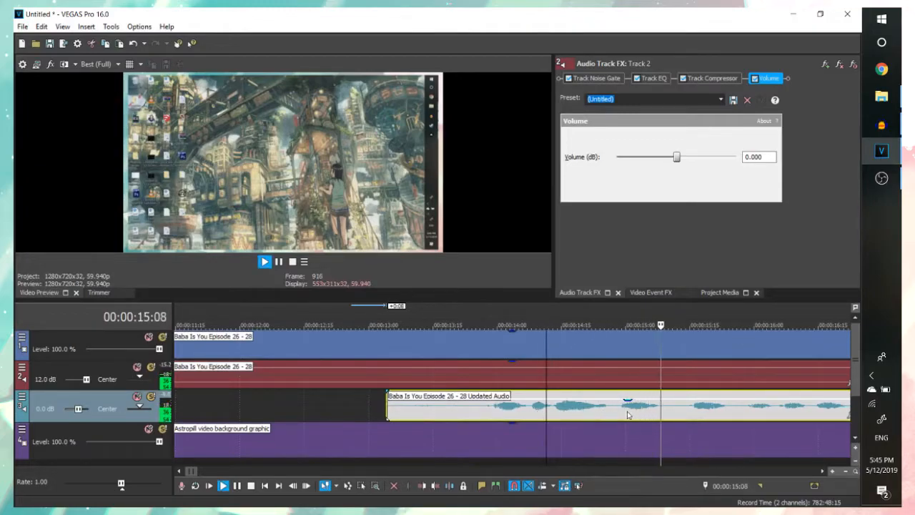
# - Fine-tune the track 3 commentary's sync with shifts of +0:01, -0:03 and +0:04, playing the result after each
pyautogui.press('space')
pyautogui.moveTo(653, 408); pyautogui.dragTo(660, 409)
pyautogui.press('space')
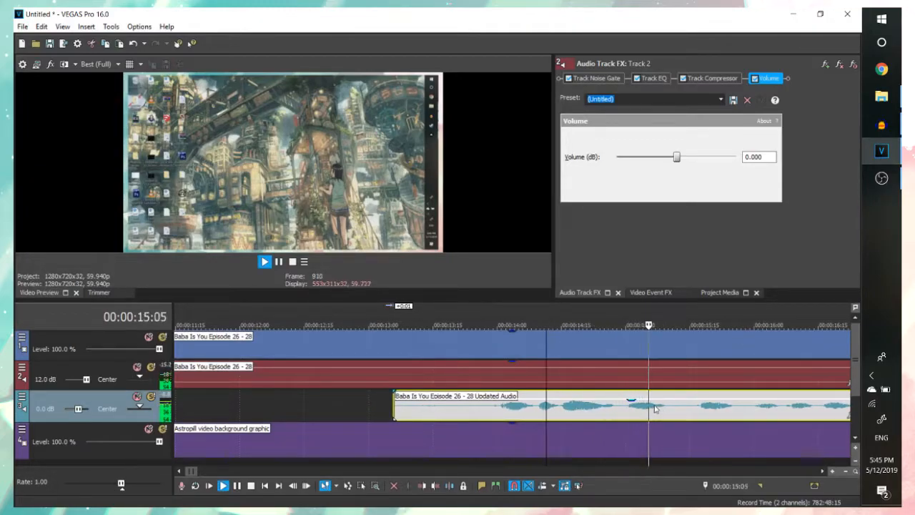
pyautogui.press('space')
pyautogui.moveTo(655, 408); pyautogui.dragTo(638, 409)
pyautogui.press('space')
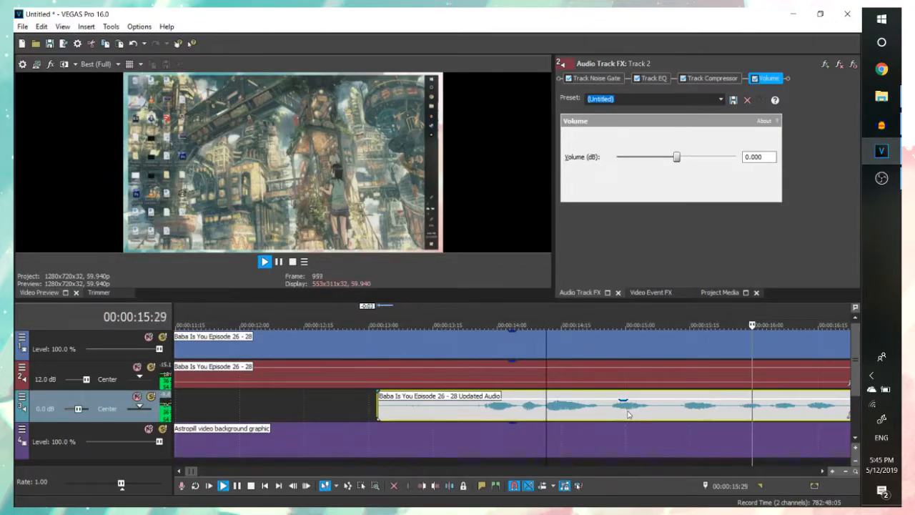
pyautogui.press('space')
pyautogui.moveTo(597, 414); pyautogui.dragTo(614, 412)
pyautogui.press('space')
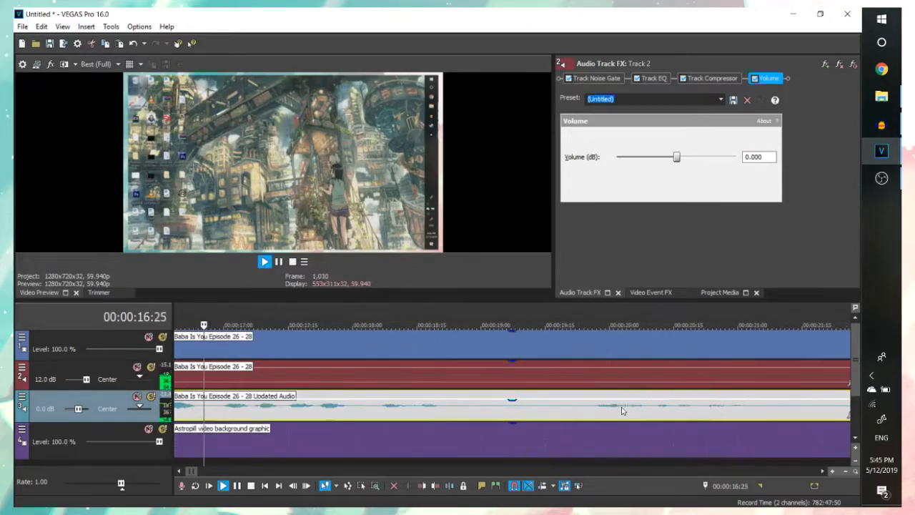
pyautogui.press('space')
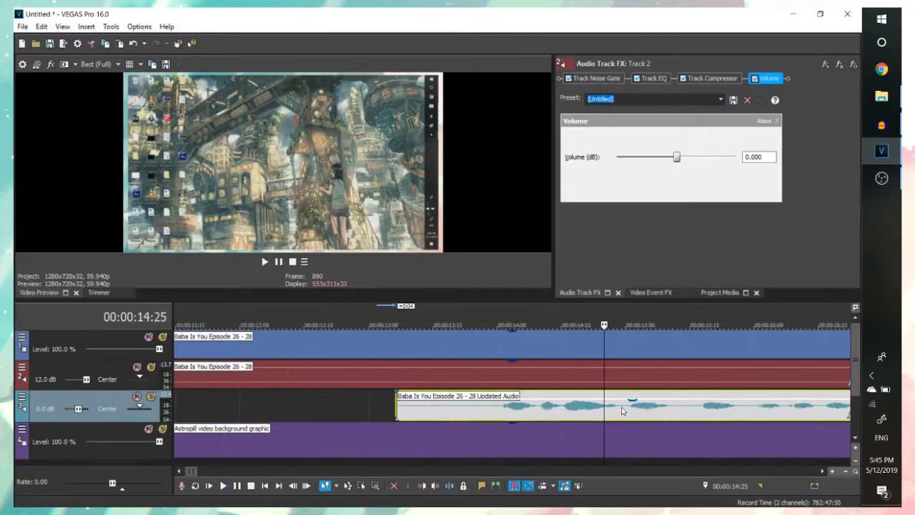
# - Locate the start of the continuous commentary on track 3 and play briefly from 00:03:24:12
pyautogui.scroll(-10, 622, 412)
pyautogui.scroll(-5, 576, 420)
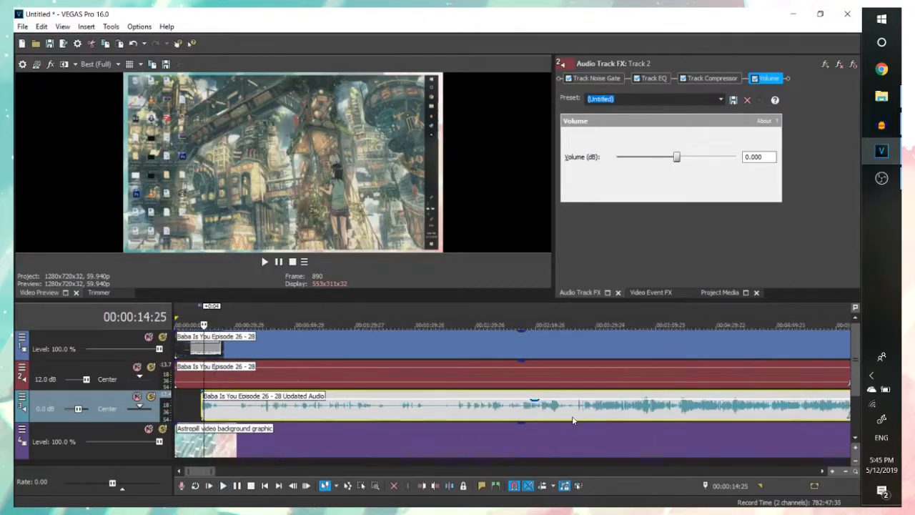
pyautogui.click(421, 413)
pyautogui.scroll(2, 443, 413)
pyautogui.click(476, 414)
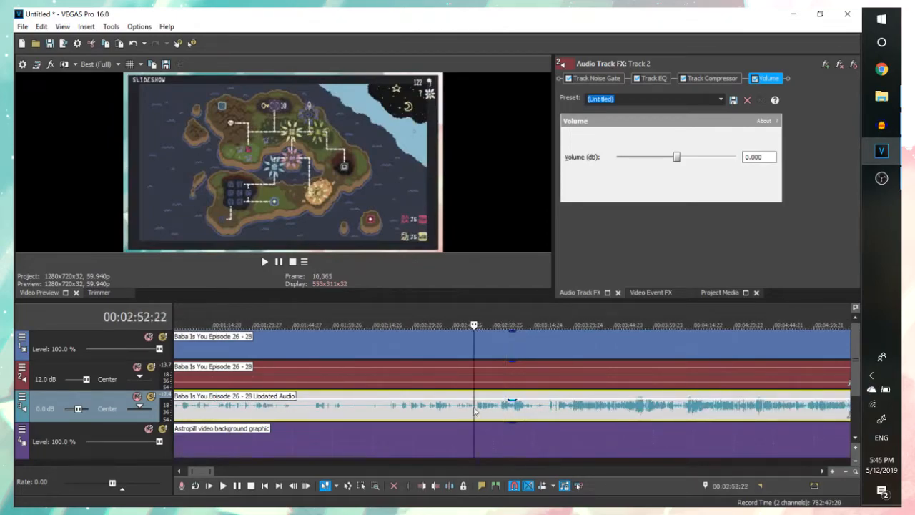
pyautogui.scroll(2, 572, 415)
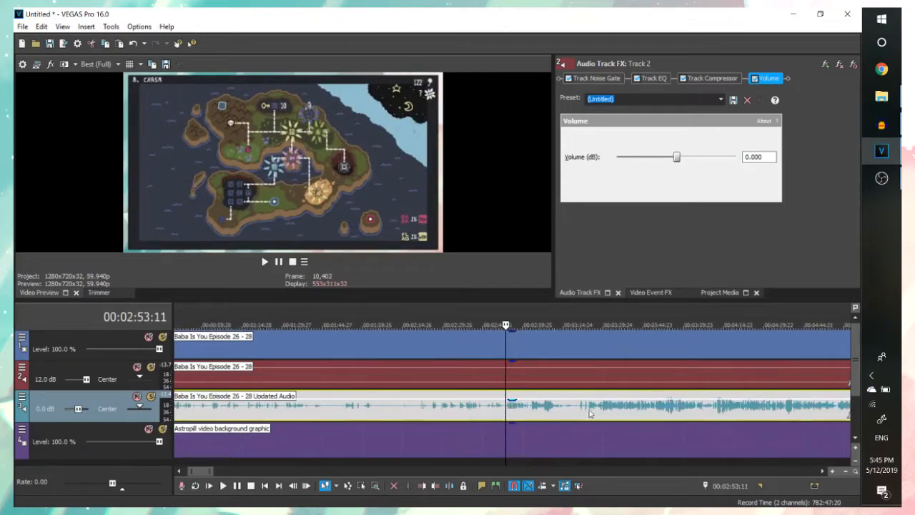
pyautogui.click(585, 414)
pyautogui.scroll(5, 592, 414)
pyautogui.click(573, 413)
pyautogui.press('space')
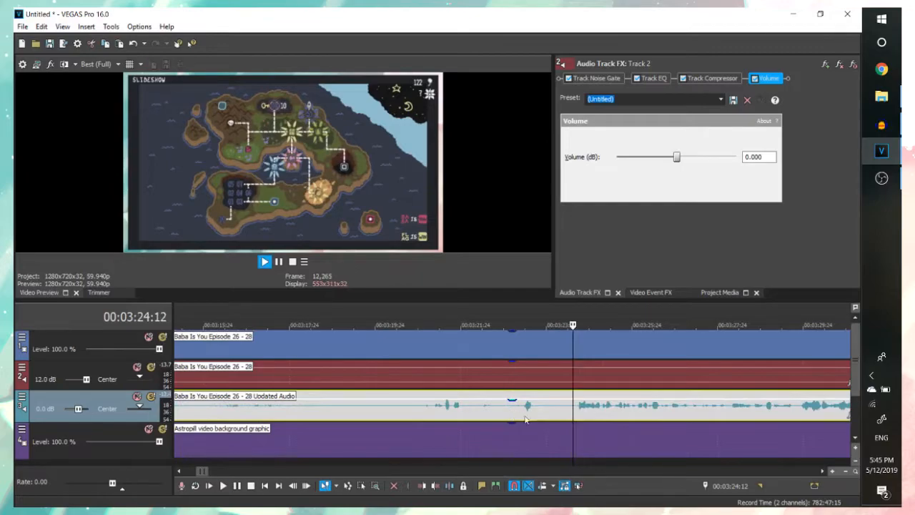
pyautogui.press('space')
# - Try splitting the track 3 commentary just before the speech at about 00:03:24:15, and undo the split
pyautogui.scroll(4, 534, 405)
pyautogui.click(534, 405)
pyautogui.press('s')
pyautogui.click(487, 414)
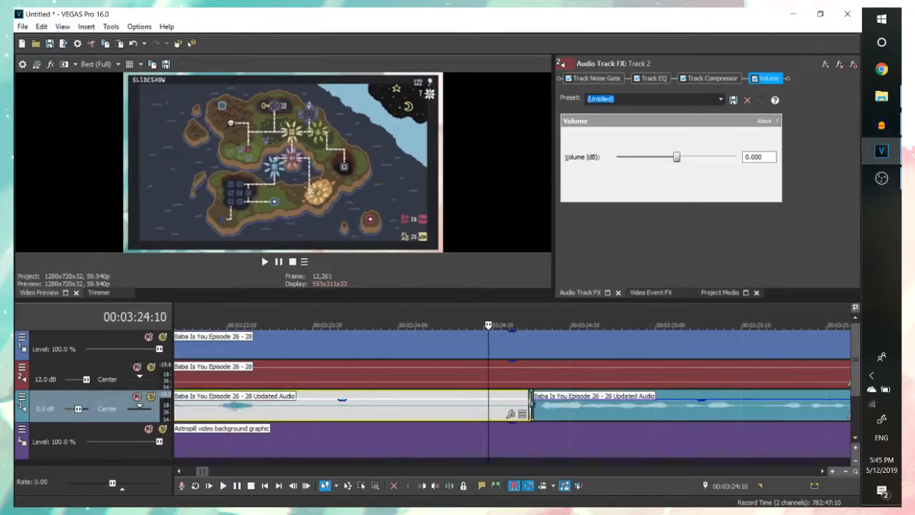
pyautogui.click(391, 417)
pyautogui.hotkey('ctrl', 'z')
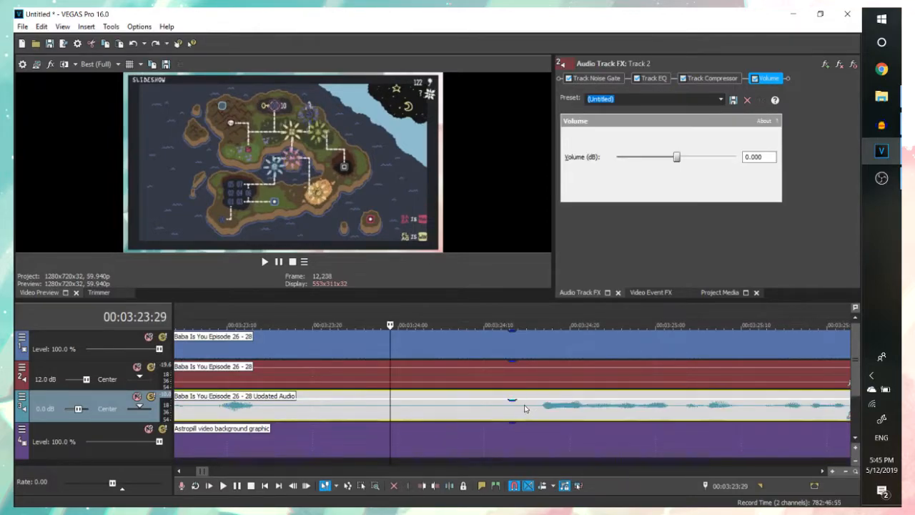
# - Split the track 3 commentary at about 00:03:24:15 and delete the portion before the split
pyautogui.click(530, 412)
pyautogui.press('s')
pyautogui.click(481, 406)
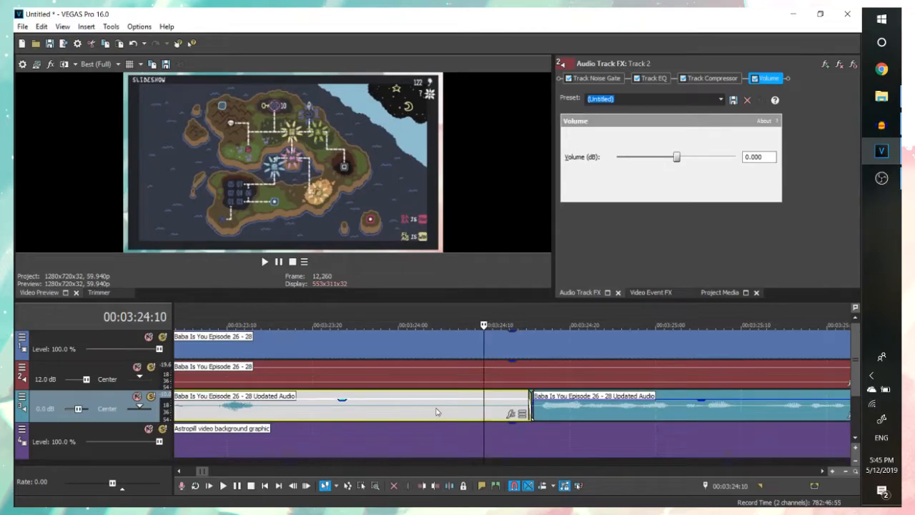
pyautogui.rightClick(399, 413)
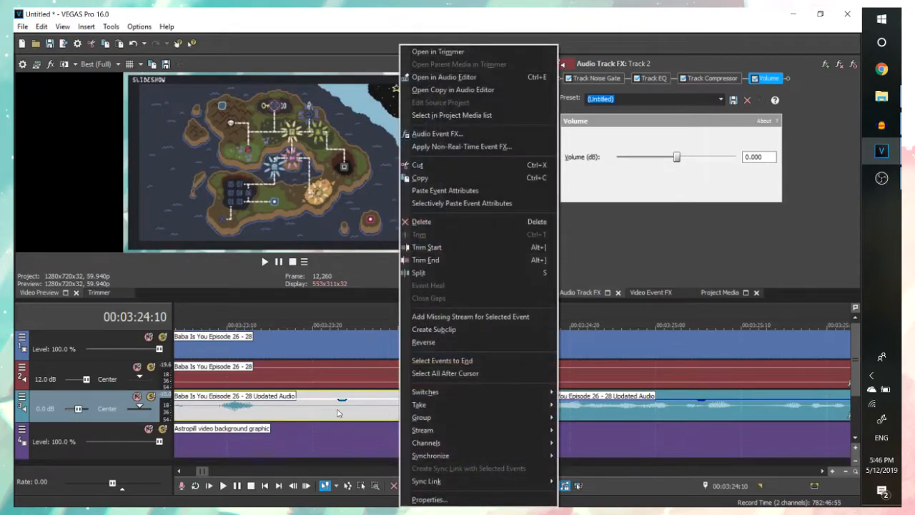
pyautogui.click(369, 427)
pyautogui.click(386, 413)
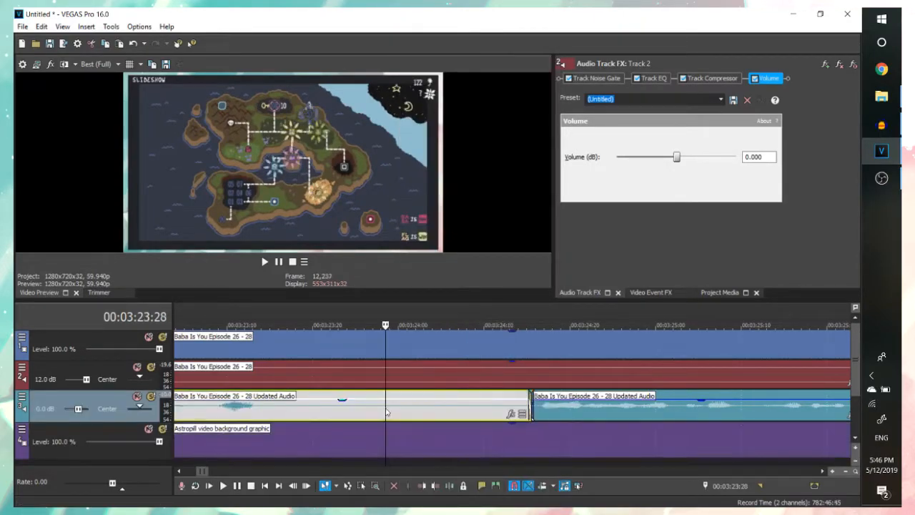
pyautogui.press('Delete')
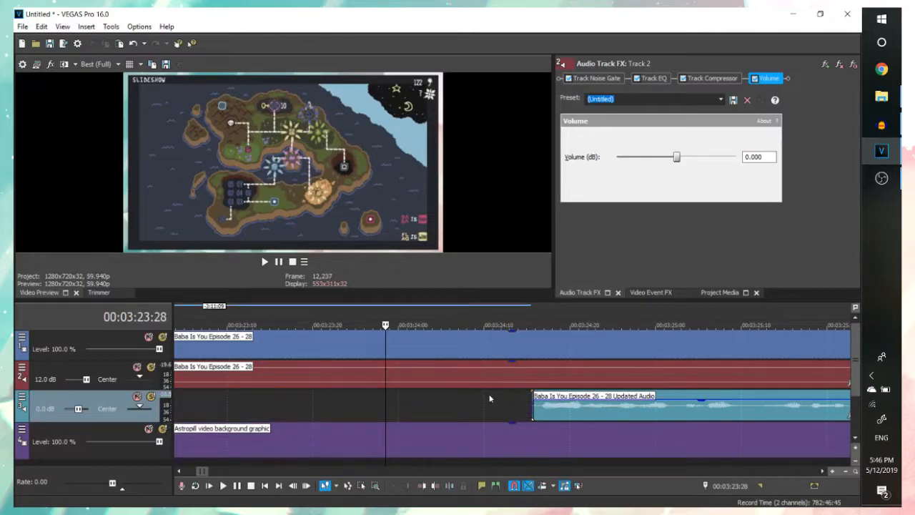
pyautogui.hotkey('ctrl', 'z')
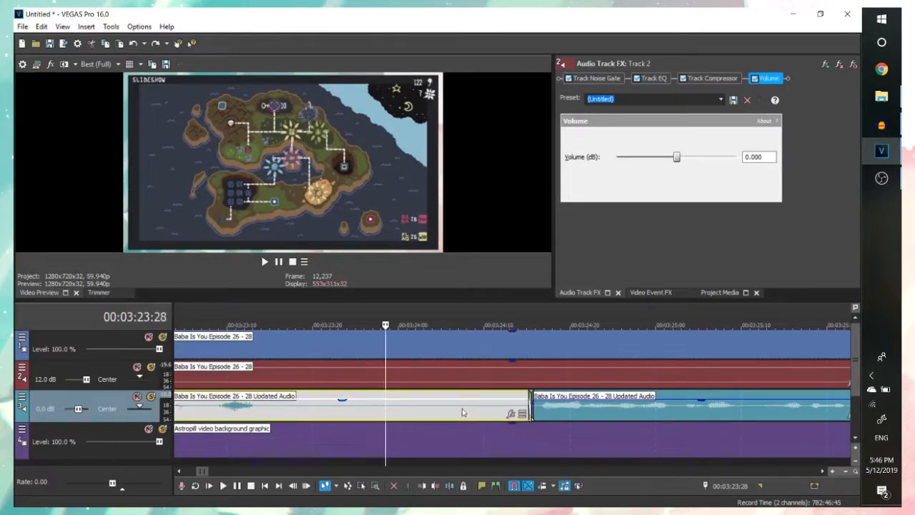
pyautogui.click(461, 412)
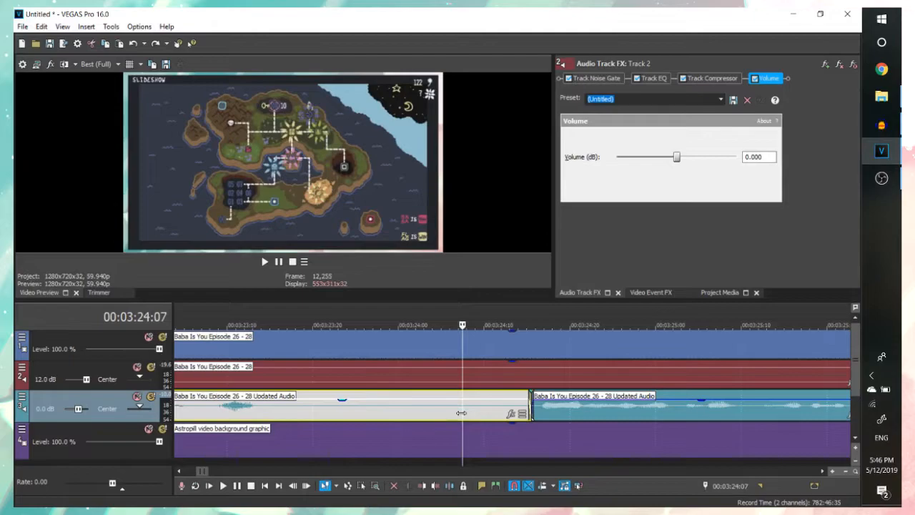
pyautogui.press('Delete')
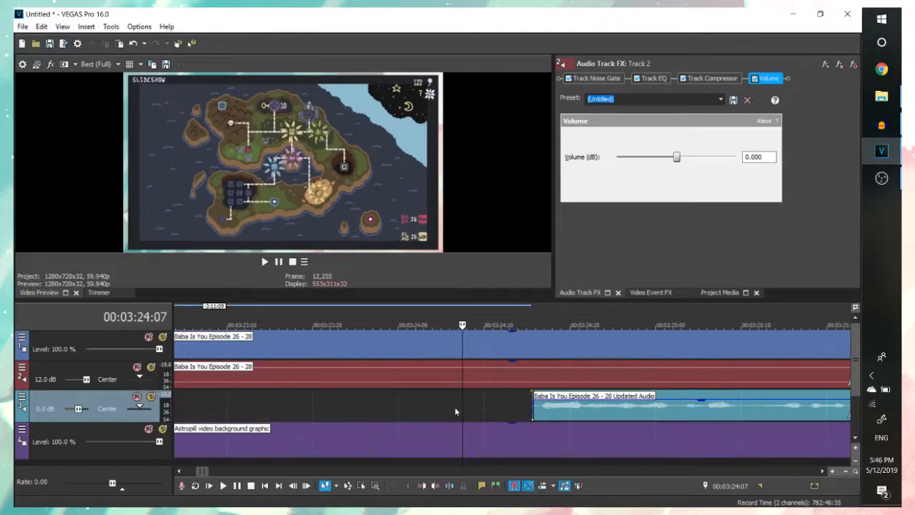
# - Audition the lead-in before the commentary and split the video, game audio and background graphic at 00:03:24:01
pyautogui.click(439, 400)
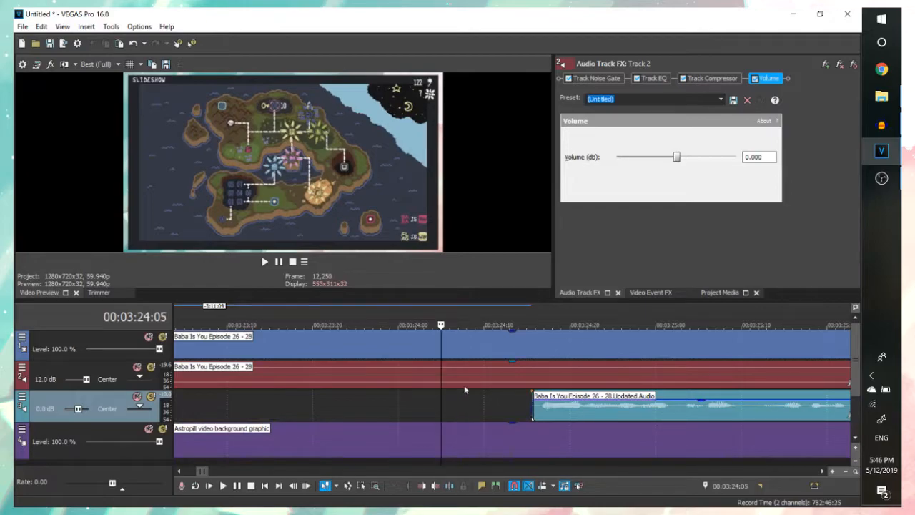
pyautogui.click(420, 406)
pyautogui.click(432, 399)
pyautogui.click(411, 407)
pyautogui.click(420, 406)
pyautogui.click(409, 402)
pyautogui.press('space')
pyautogui.press('space')
pyautogui.press('s')
pyautogui.scroll(-5, 409, 402)
pyautogui.scroll(5, 496, 406)
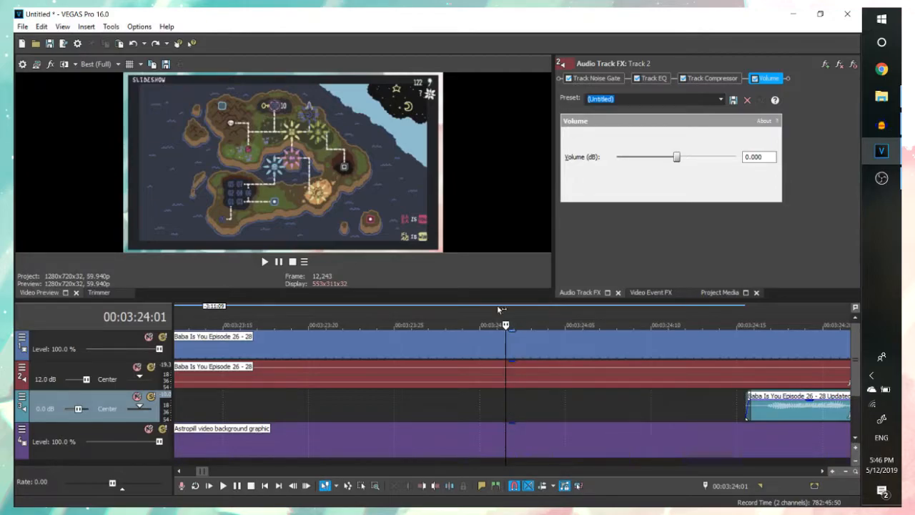
pyautogui.press('s')
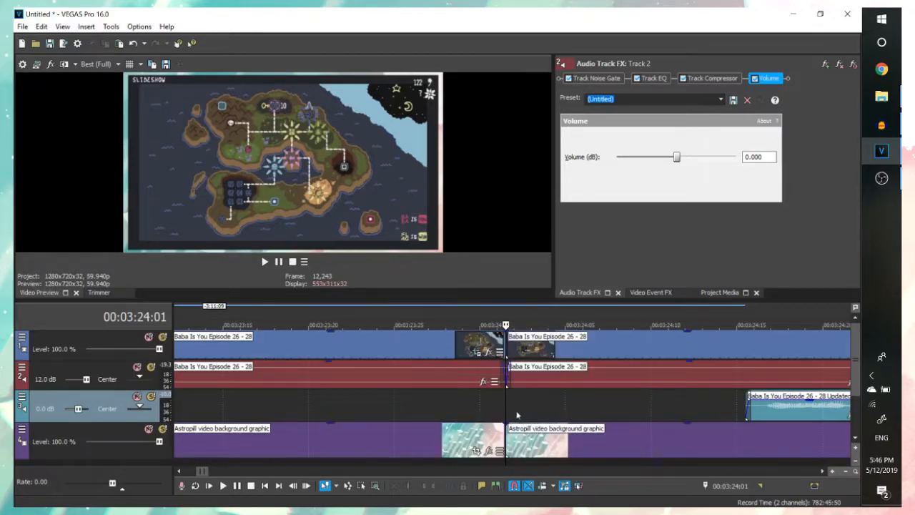
# - Undo the split across the tracks and try splitting only the background graphic at 00:03:24:01, then undo that split
pyautogui.hotkey('ctrl', 'z')
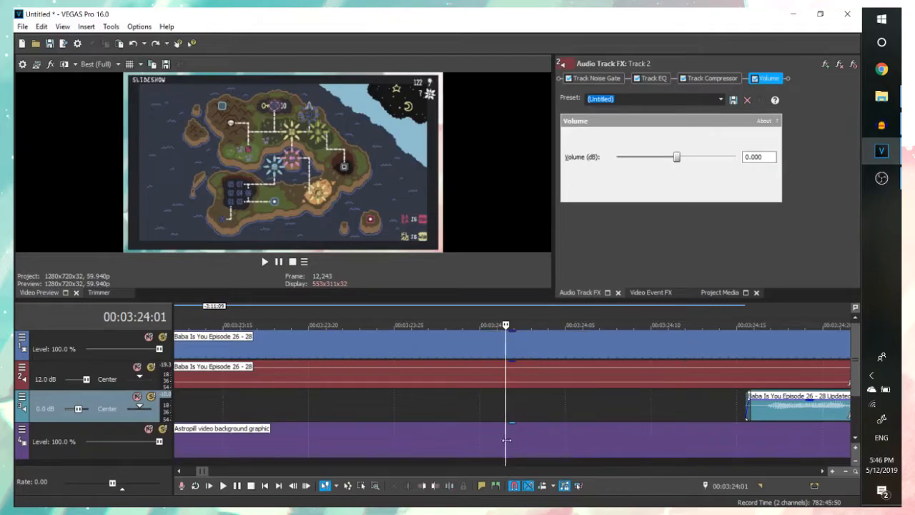
pyautogui.click(506, 439)
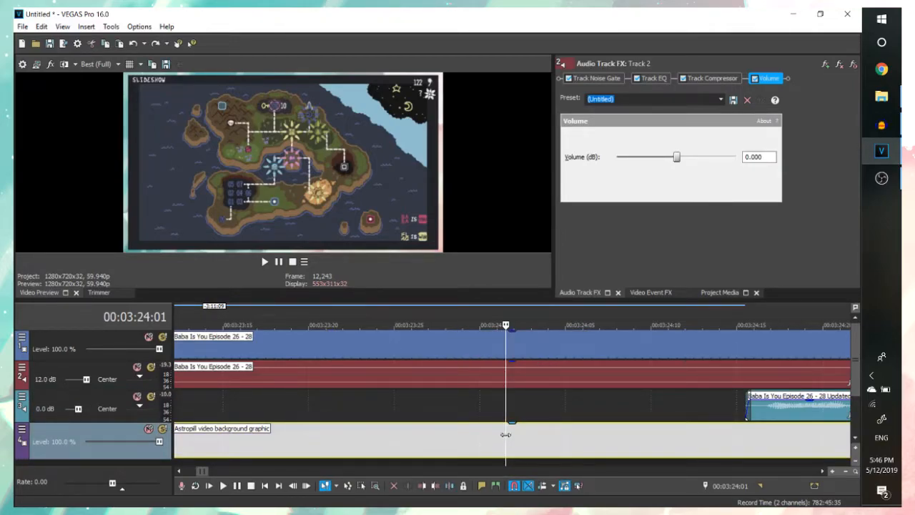
pyautogui.click(508, 402)
pyautogui.click(508, 385)
pyautogui.click(506, 341)
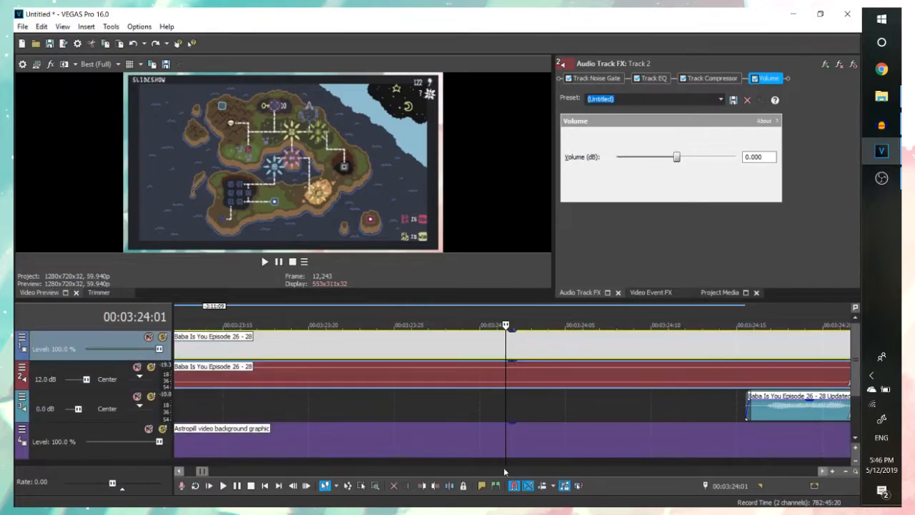
pyautogui.click(503, 442)
pyautogui.press('s')
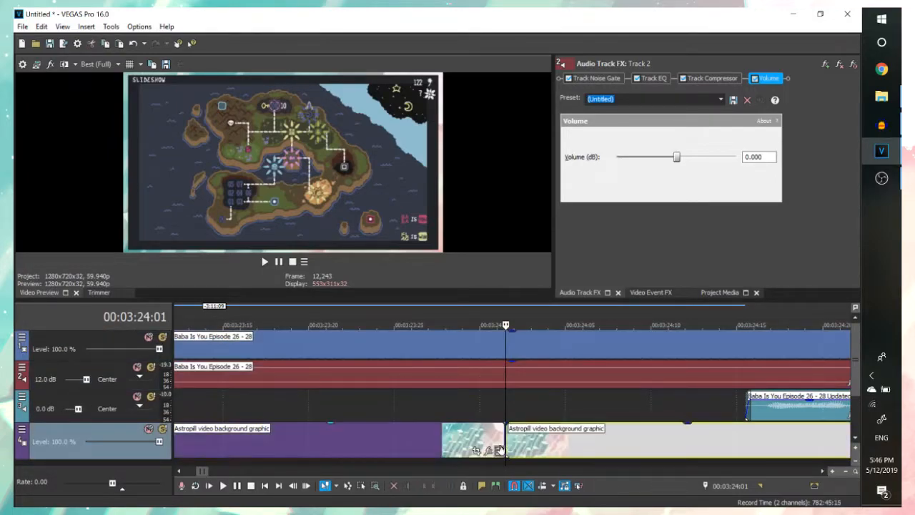
pyautogui.hotkey('ctrl', 'z')
# - Split the video, game audio and background graphic at 00:03:24:01 and delete the portions before the cut
pyautogui.click(505, 404)
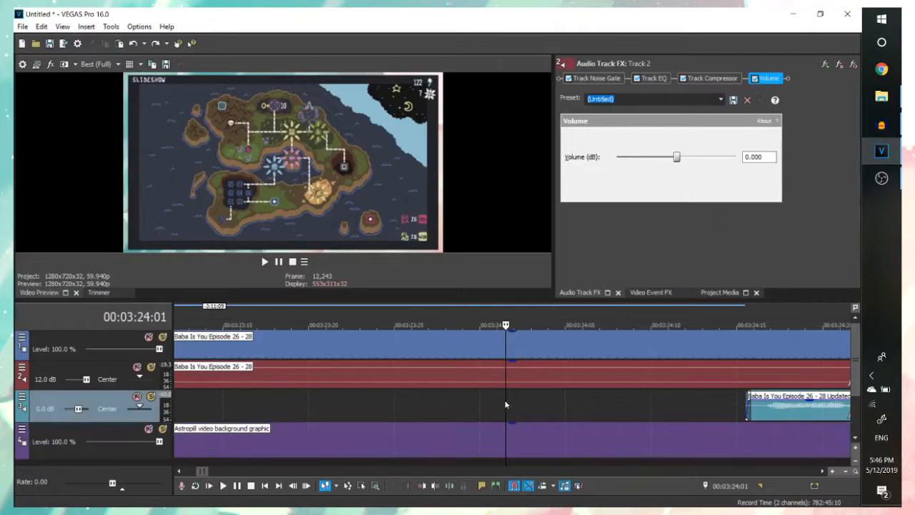
pyautogui.press('s')
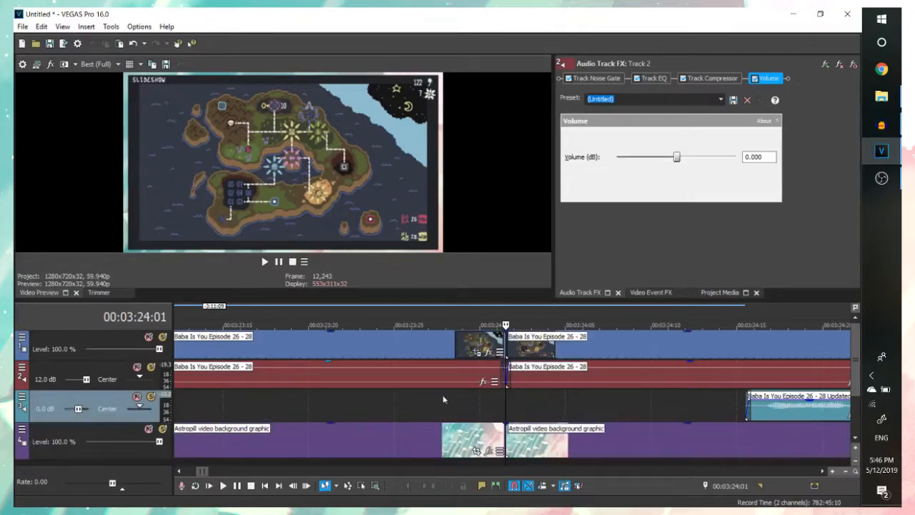
pyautogui.scroll(-12, 435, 418)
pyautogui.click(223, 436)
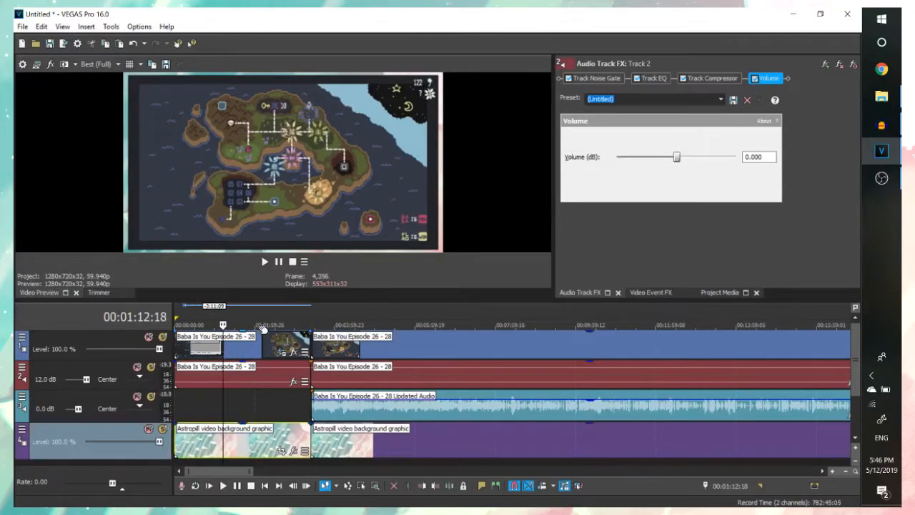
pyautogui.keyDown('ctrl'); pyautogui.click(254, 343); pyautogui.keyUp('ctrl')
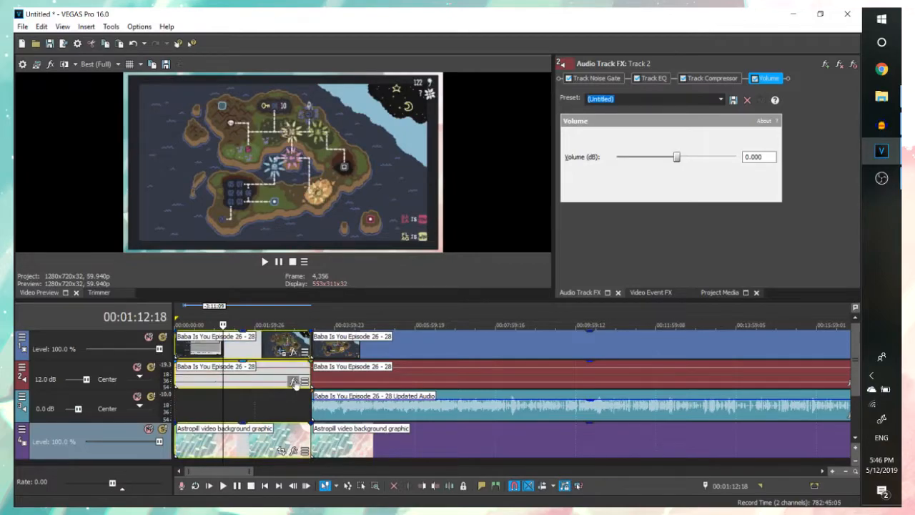
pyautogui.press('Delete')
# - Move the Episode 26 - 28 video, game audio, commentary and the background graphic together to the start of the timeline
pyautogui.click(346, 443)
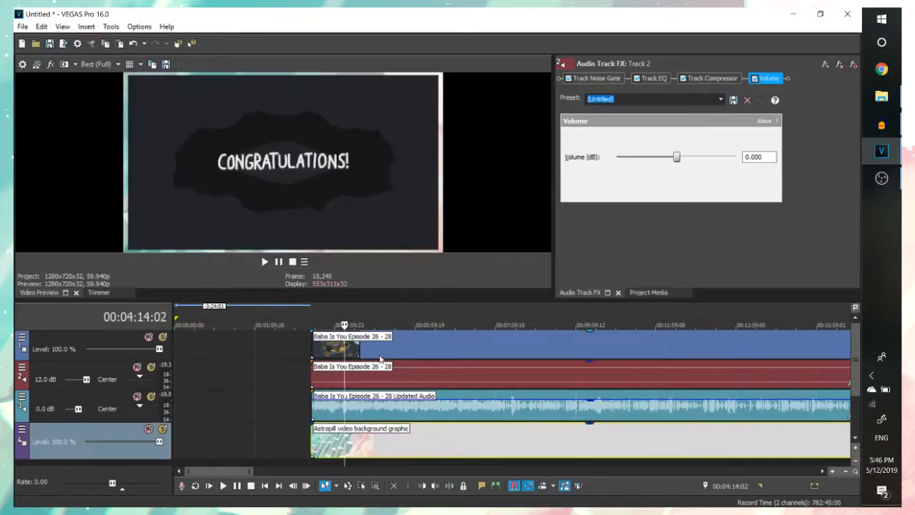
pyautogui.hotkey('ctrl', 'a')
pyautogui.moveTo(351, 358); pyautogui.dragTo(251, 350)
pyautogui.scroll(-6, 522, 386)
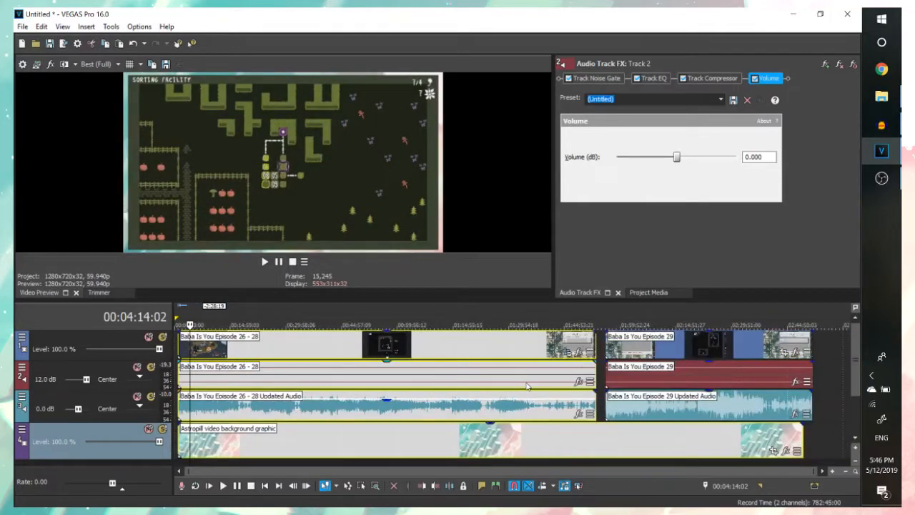
# - Split the background graphic at 01:53:24:03 and 01:55:52:22 and delete the piece in the gap between the two recordings
pyautogui.click(605, 435)
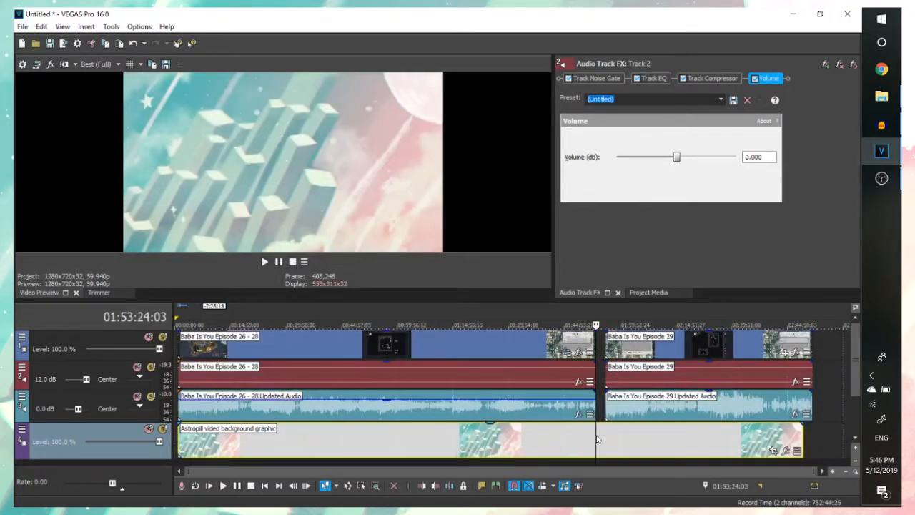
pyautogui.scroll(5, 608, 436)
pyautogui.press('s')
pyautogui.click(611, 437)
pyautogui.click(607, 433)
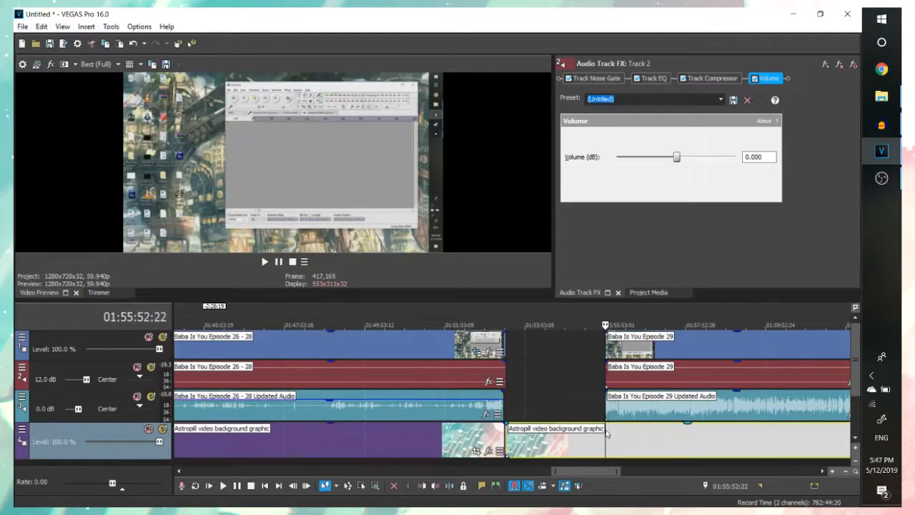
pyautogui.press('s')
pyautogui.click(573, 439)
pyautogui.press('Delete')
# - Align the start of the Episode 29 commentary on track 3 with the start of the Episode 29 video
pyautogui.click(622, 431)
pyautogui.scroll(4, 622, 428)
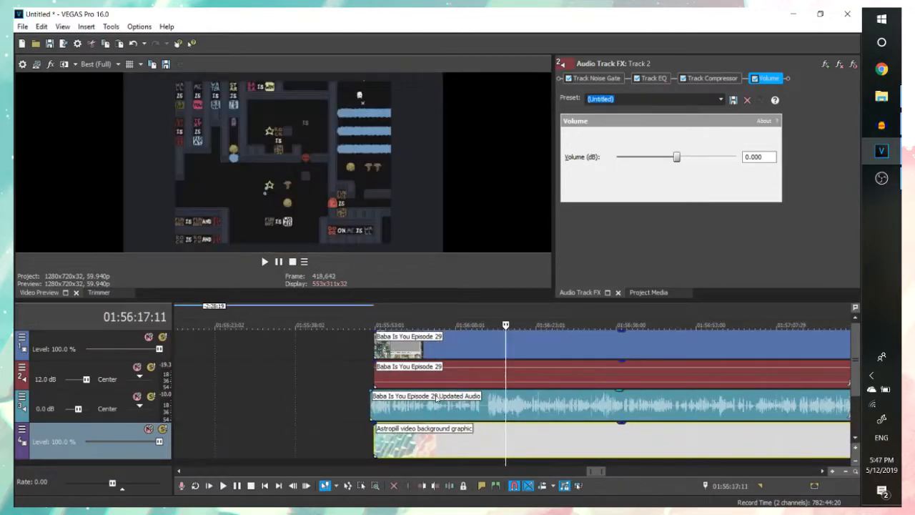
pyautogui.scroll(-5, 454, 410)
pyautogui.scroll(4, 494, 406)
pyautogui.click(375, 405)
pyautogui.scroll(3, 376, 405)
pyautogui.moveTo(561, 412)
pyautogui.mouseDown()
pyautogui.moveTo(583, 412)
pyautogui.moveTo(548, 406)
pyautogui.mouseUp()
pyautogui.scroll(-3, 519, 411)
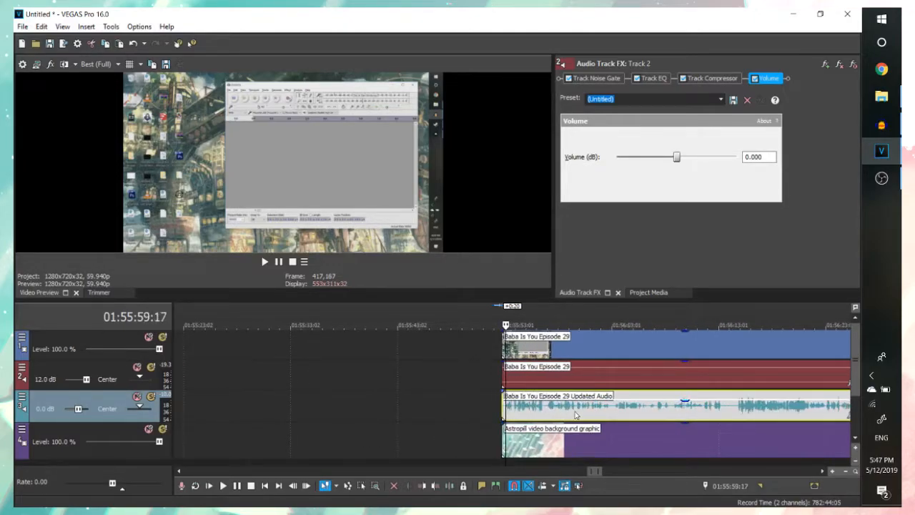
# - Audition the Episode 29 opening and shift its commentary about 6 seconds 22 frames later
pyautogui.scroll(4, 575, 414)
pyautogui.press('space')
pyautogui.press('space')
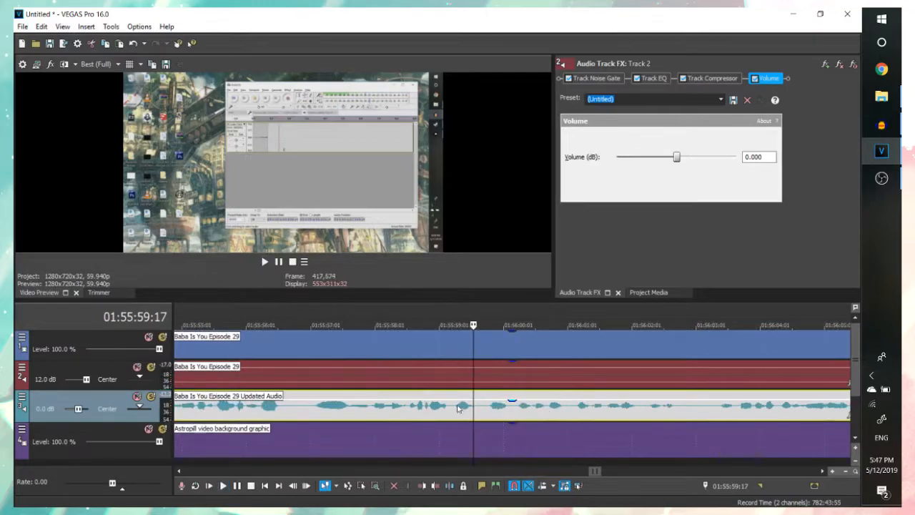
pyautogui.click(354, 411)
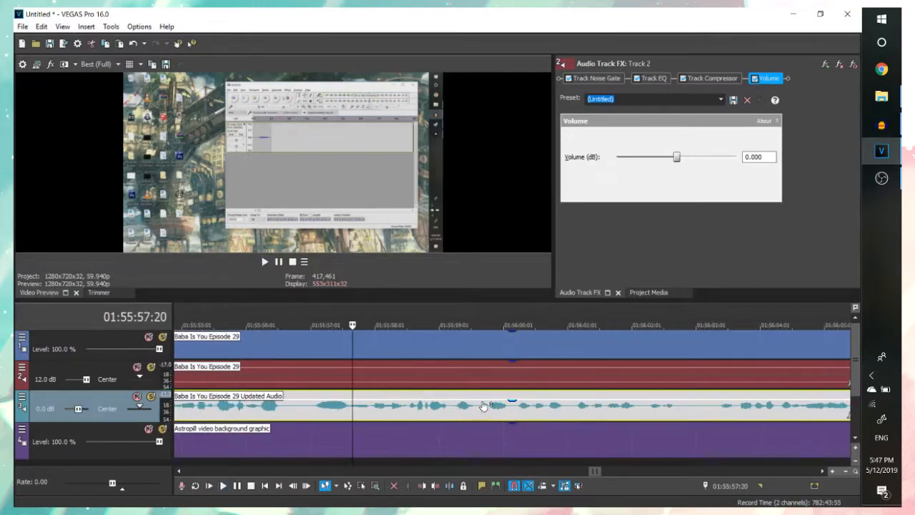
pyautogui.scroll(-4, 482, 408)
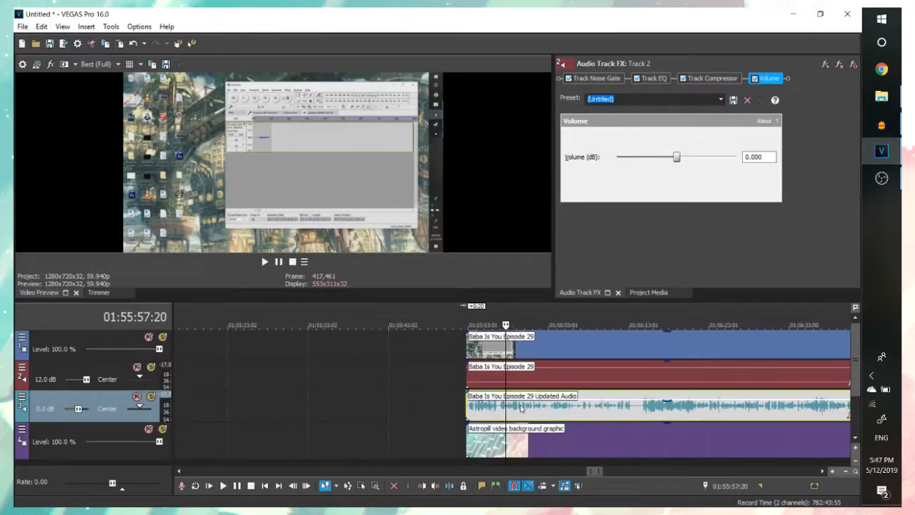
pyautogui.scroll(2, 535, 408)
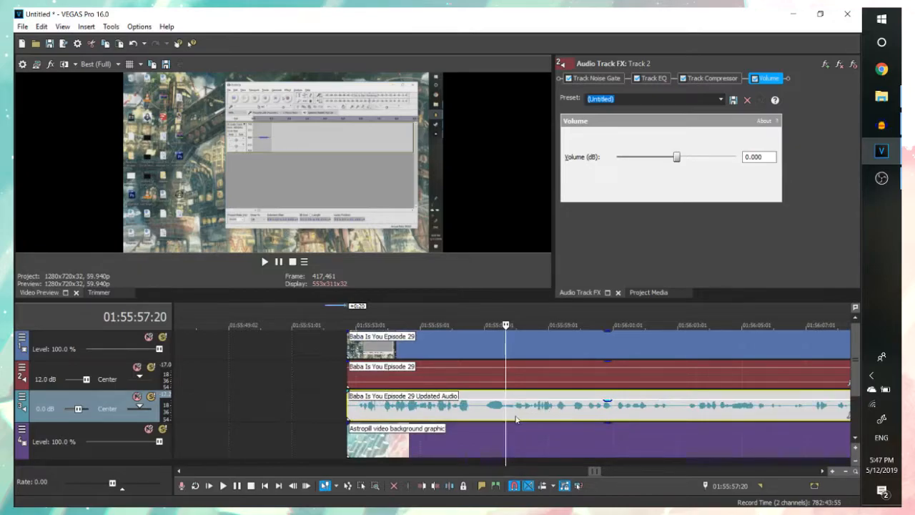
pyautogui.click(696, 412)
pyautogui.moveTo(513, 416); pyautogui.dragTo(729, 415)
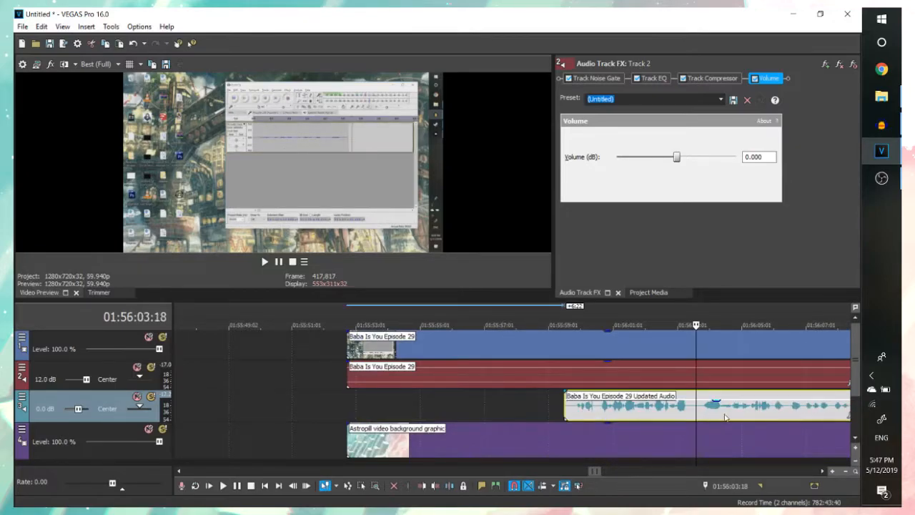
# - Play the Episode 29 opening from before the commentary and reposition the commentary clip to match the game audio track
pyautogui.click(483, 412)
pyautogui.press('space')
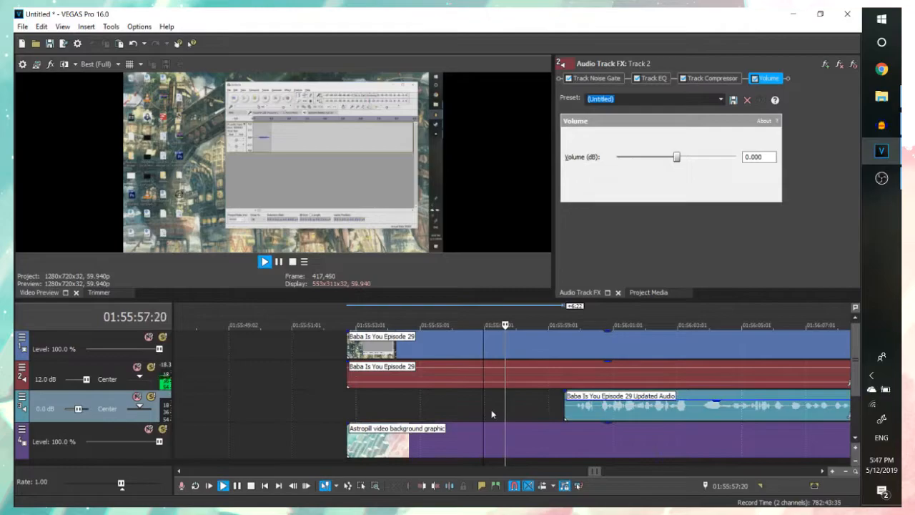
pyautogui.scroll(-1, 600, 404)
pyautogui.moveTo(600, 405)
pyautogui.mouseDown()
pyautogui.moveTo(692, 407)
pyautogui.moveTo(587, 410)
pyautogui.mouseUp()
pyautogui.press('space')
pyautogui.moveTo(594, 412); pyautogui.dragTo(619, 415)
# - Replay from 01:56:01:29 and shift the Episode 29 commentary about 22 frames later
pyautogui.click(578, 415)
pyautogui.press('space')
pyautogui.scroll(3, 576, 415)
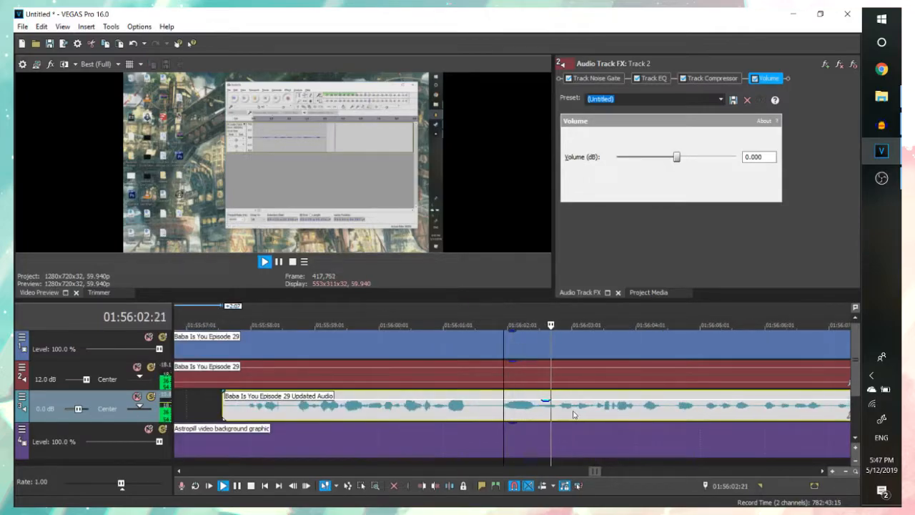
pyautogui.press('space')
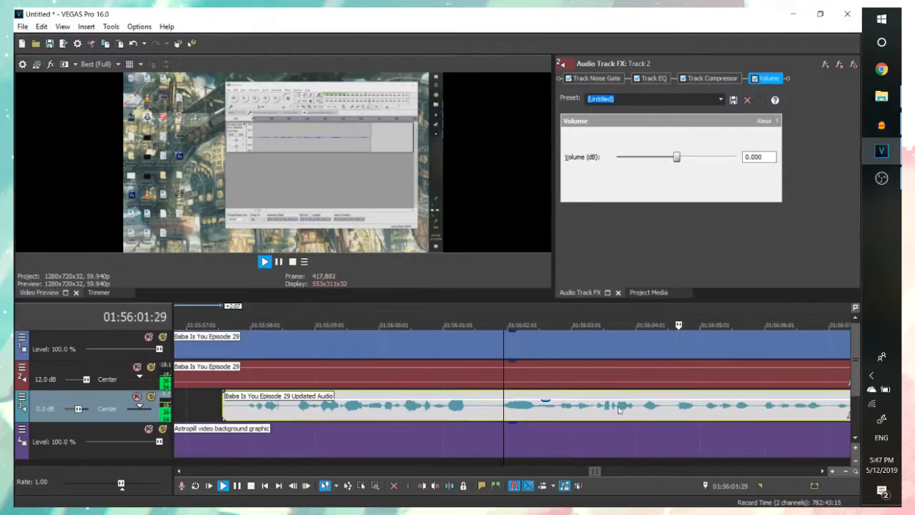
pyautogui.moveTo(634, 410); pyautogui.dragTo(683, 412)
# - Shift the Episode 29 commentary about 8 frames earlier and check the sync by playing from 01:56:02:09
pyautogui.click(614, 413)
pyautogui.press('space')
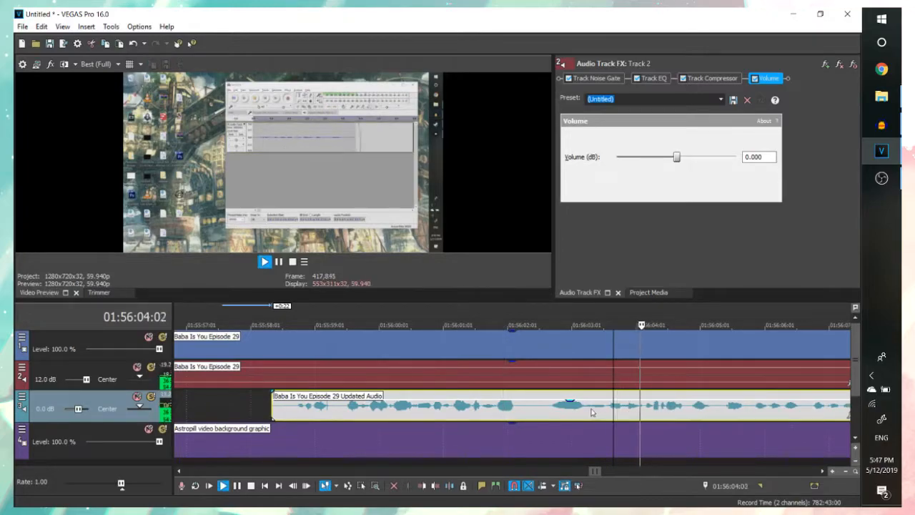
pyautogui.press('space')
pyautogui.moveTo(591, 412); pyautogui.dragTo(573, 413)
pyautogui.click(526, 413)
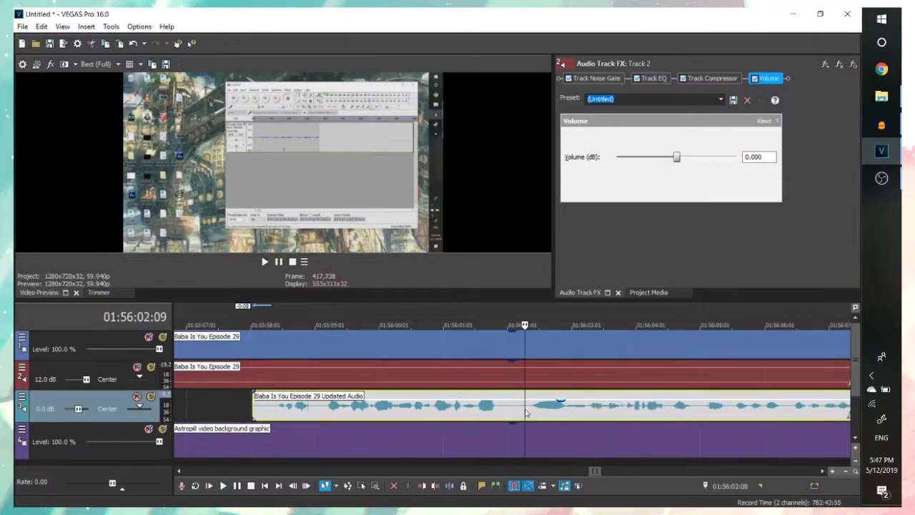
pyautogui.press('space')
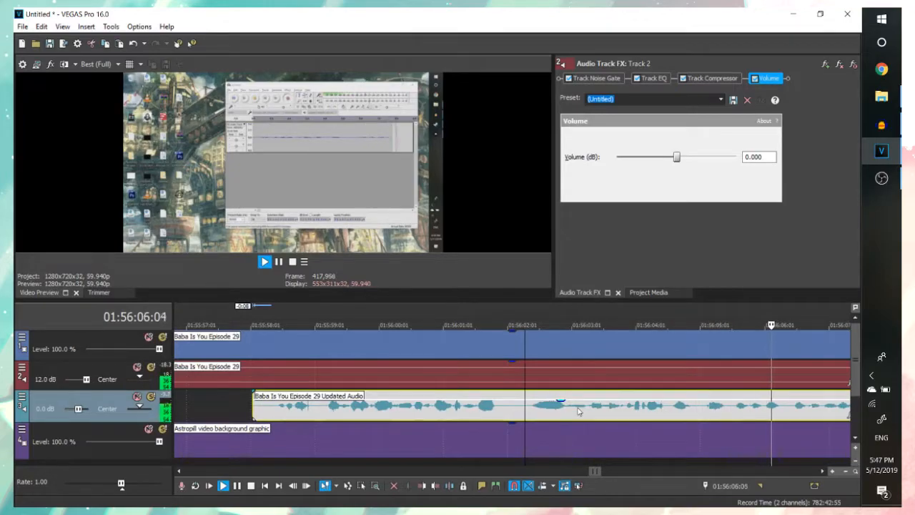
pyautogui.scroll(-4, 579, 412)
pyautogui.press('space')
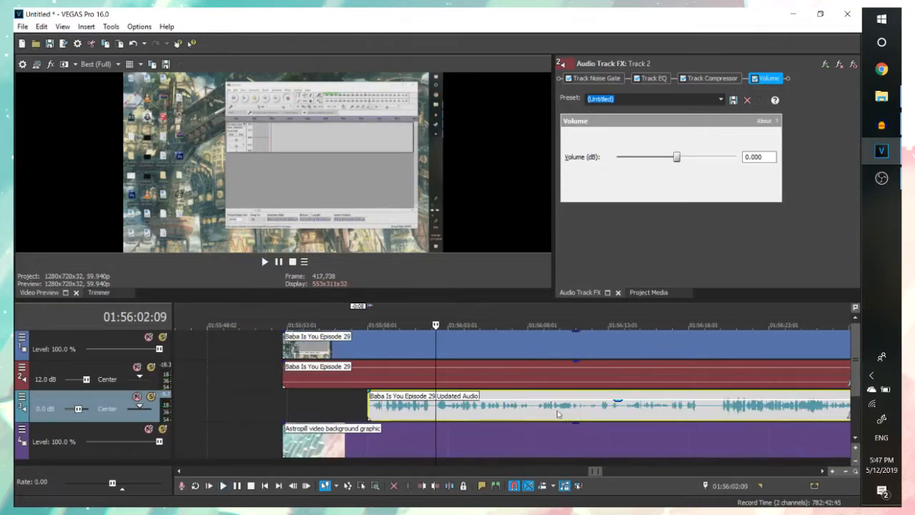
# - Split the Episode 29 commentary just before the continuous speech at about 01:56:20:04 and delete the portion before the split
pyautogui.scroll(-2, 559, 414)
pyautogui.click(648, 417)
pyautogui.scroll(8, 647, 418)
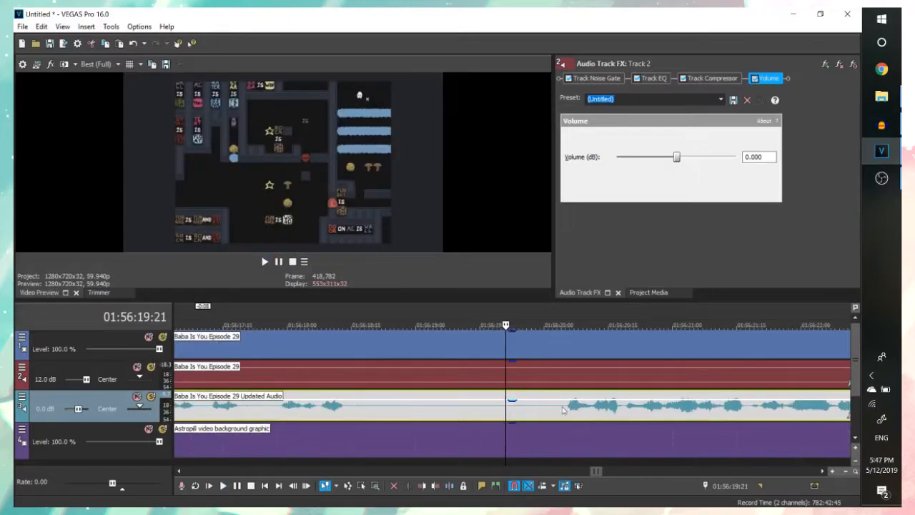
pyautogui.scroll(-3, 550, 409)
pyautogui.click(526, 407)
pyautogui.scroll(-5, 526, 410)
pyautogui.scroll(1, 515, 413)
pyautogui.scroll(8, 515, 413)
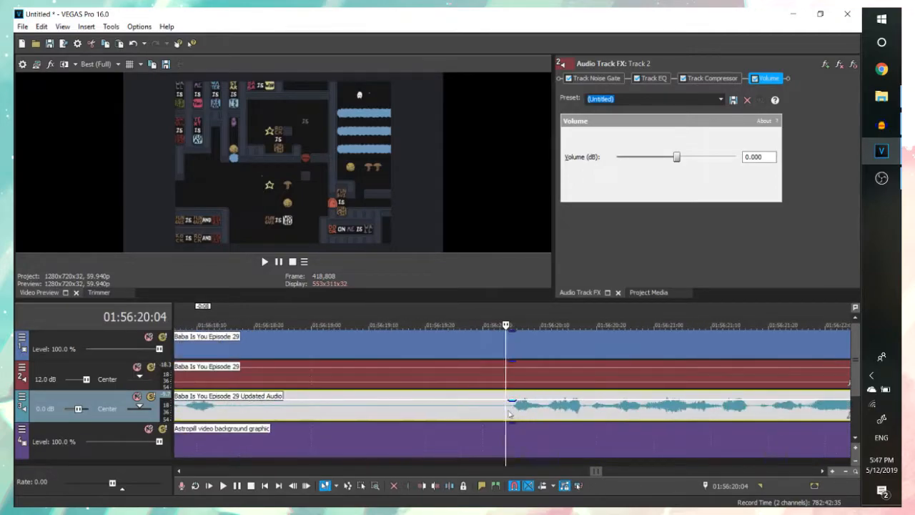
pyautogui.click(509, 413)
pyautogui.press('space')
pyautogui.press('space')
pyautogui.press('s')
pyautogui.click(451, 408)
pyautogui.press('Delete')
# - Audition the lead-in before the Episode 29 commentary and split the video, game audio and background graphic at 01:56:19:23
pyautogui.click(436, 404)
pyautogui.click(444, 405)
pyautogui.click(454, 402)
pyautogui.press('space')
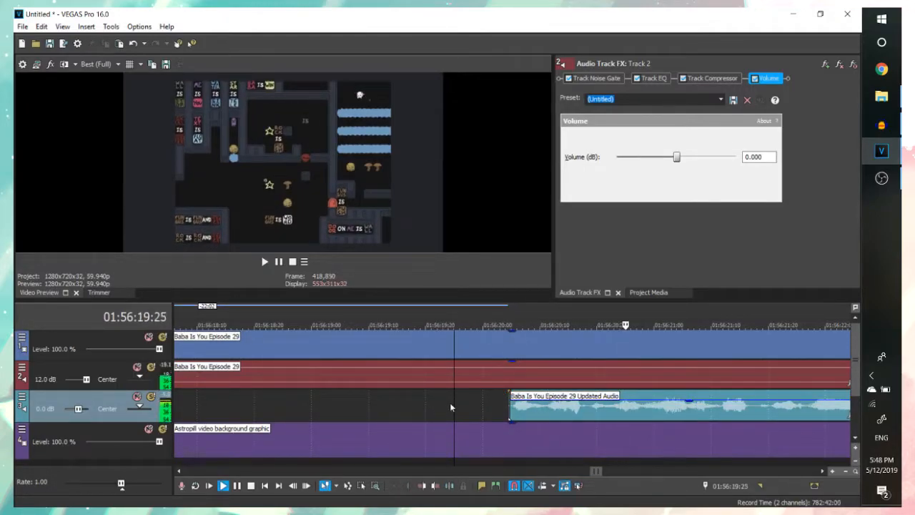
pyautogui.press('space')
pyautogui.click(450, 404)
pyautogui.click(443, 403)
pyautogui.press('s')
# - Delete the Episode 29 video, game audio and background graphic portions before the cut at 01:56:19:23
pyautogui.scroll(-6, 445, 405)
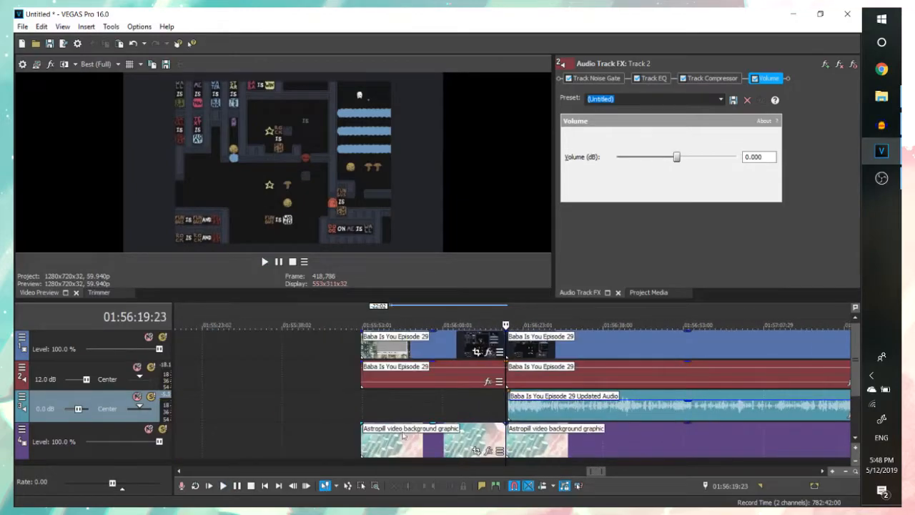
pyautogui.click(404, 436)
pyautogui.keyDown('ctrl'); pyautogui.click(399, 348); pyautogui.keyUp('ctrl')
pyautogui.press('Delete')
# - Select the trimmed Episode 29 video, game audio, commentary and background graphic together
pyautogui.click(522, 348)
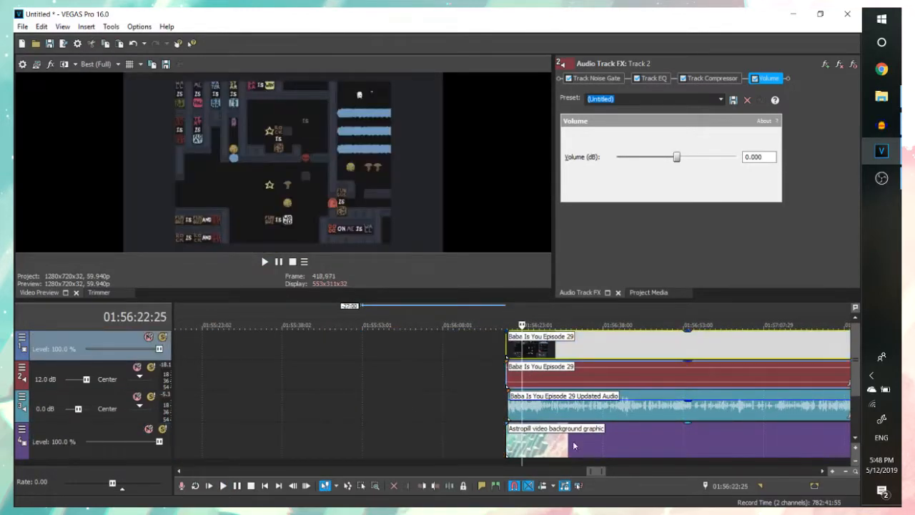
pyautogui.keyDown('shift'); pyautogui.click(563, 444); pyautogui.keyUp('shift')
pyautogui.scroll(-3, 559, 433)
pyautogui.click(541, 349)
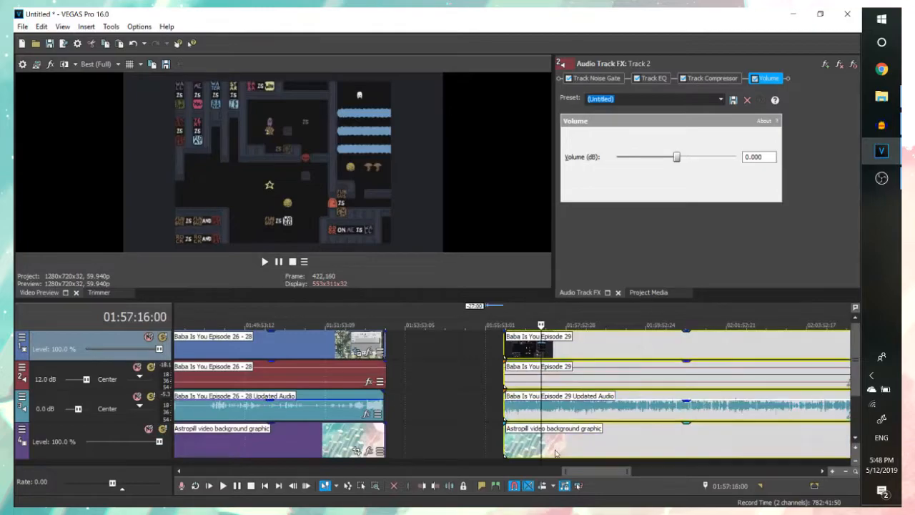
pyautogui.click(572, 348)
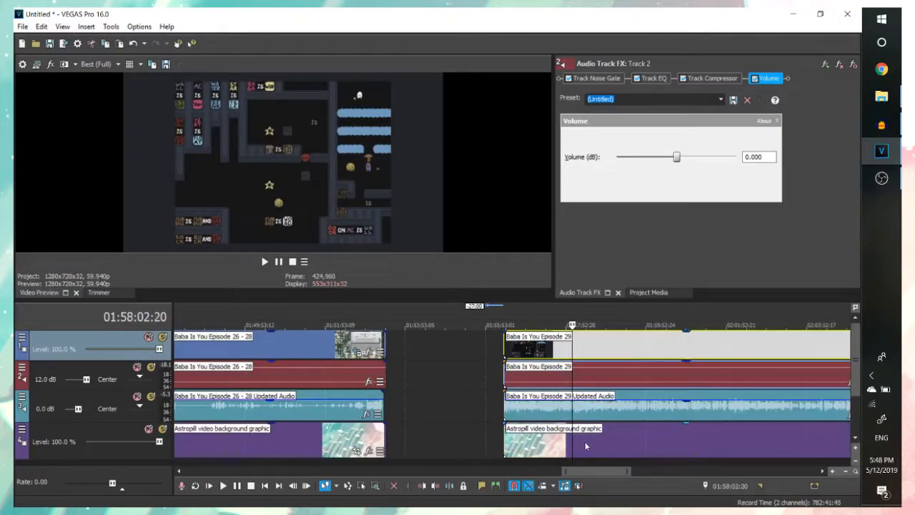
pyautogui.scroll(-2, 662, 404)
pyautogui.scroll(-4, 658, 405)
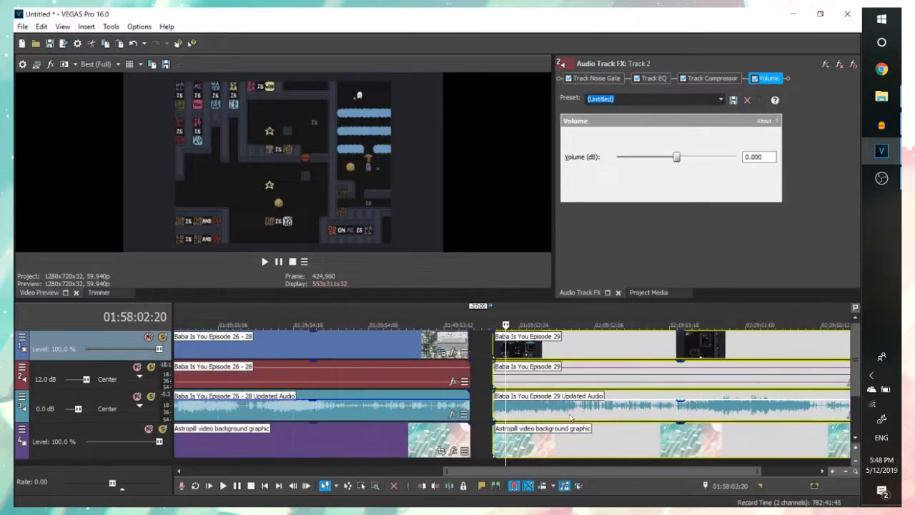
pyautogui.scroll(4, 515, 410)
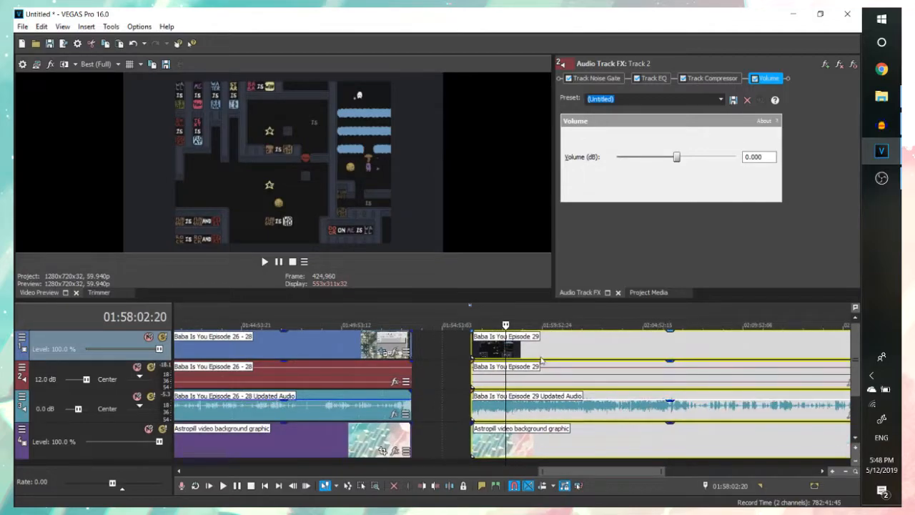
pyautogui.scroll(-3, 355, 346)
# - Start saving the project and choose the Astropill > 0SERIES > Baba Is You folder on the Elements (D:) drive as the location
pyautogui.hotkey('ctrl', 's')
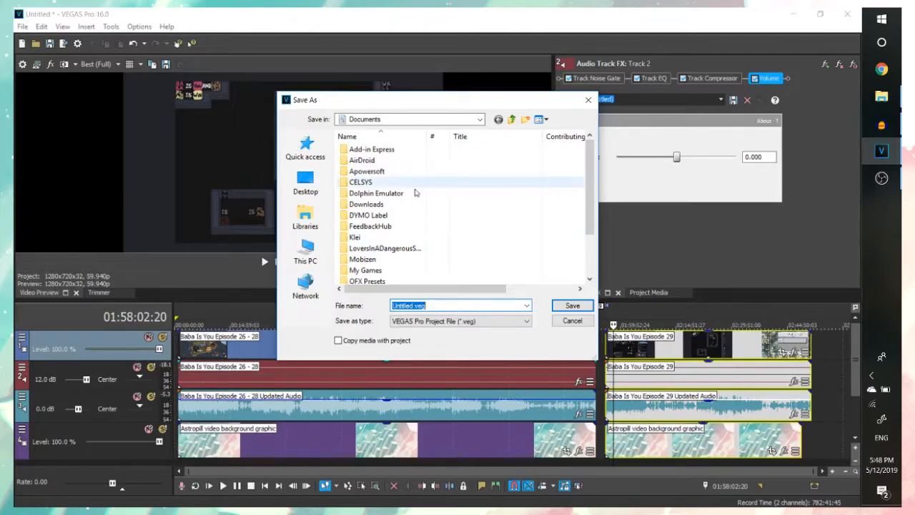
pyautogui.click(311, 256)
pyautogui.scroll(-5, 472, 204)
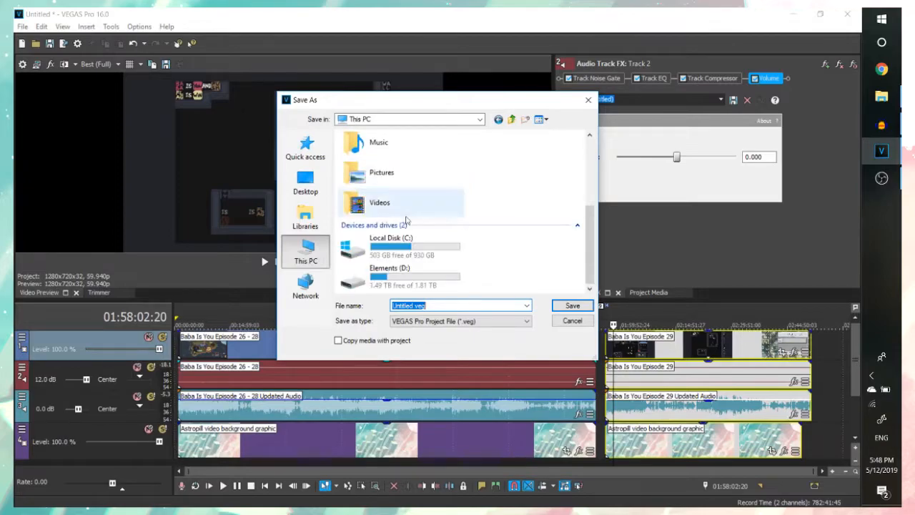
pyautogui.doubleClick(402, 279)
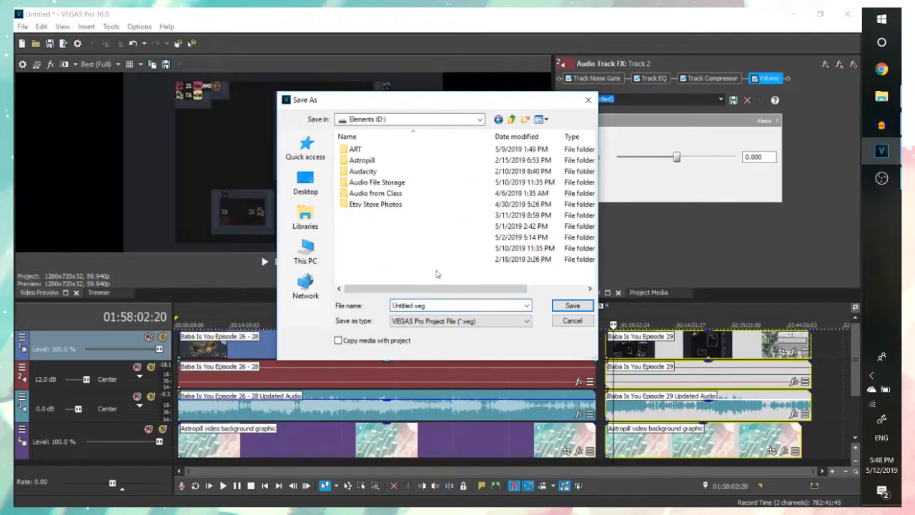
pyautogui.doubleClick(376, 162)
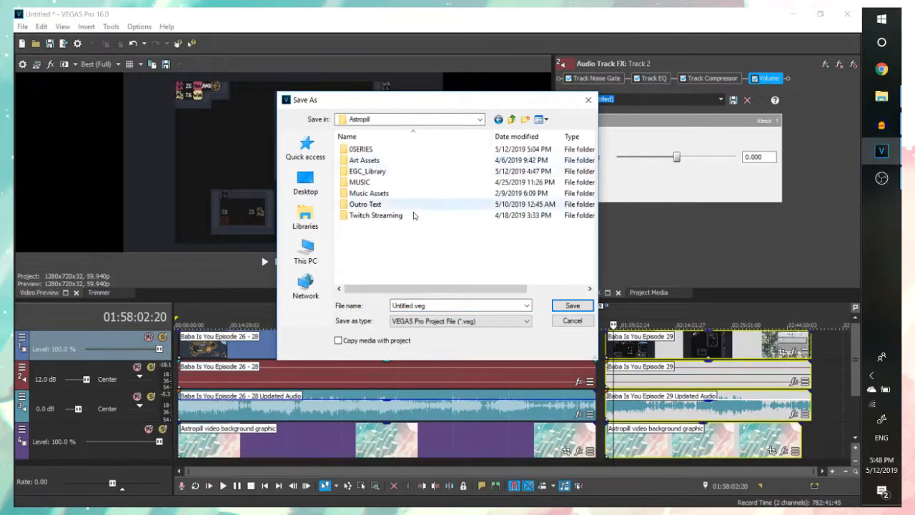
pyautogui.doubleClick(398, 153)
pyautogui.doubleClick(396, 173)
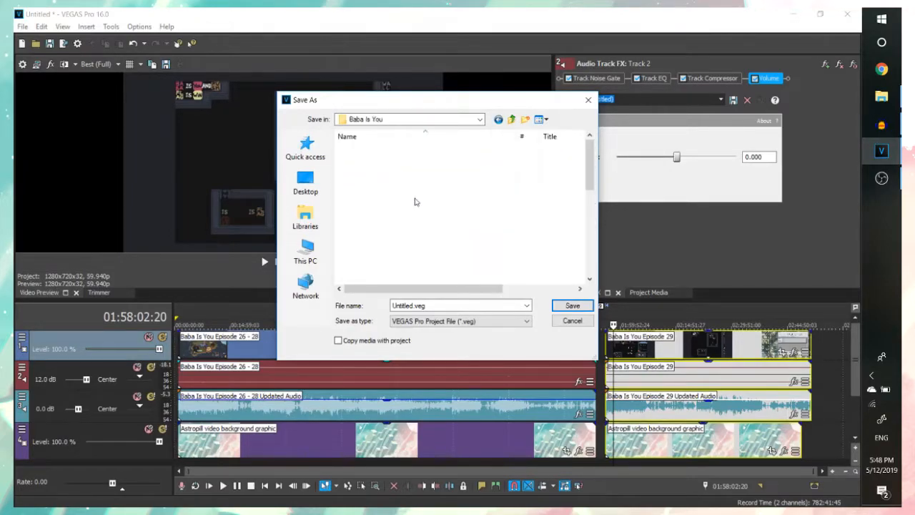
pyautogui.scroll(-7, 403, 187)
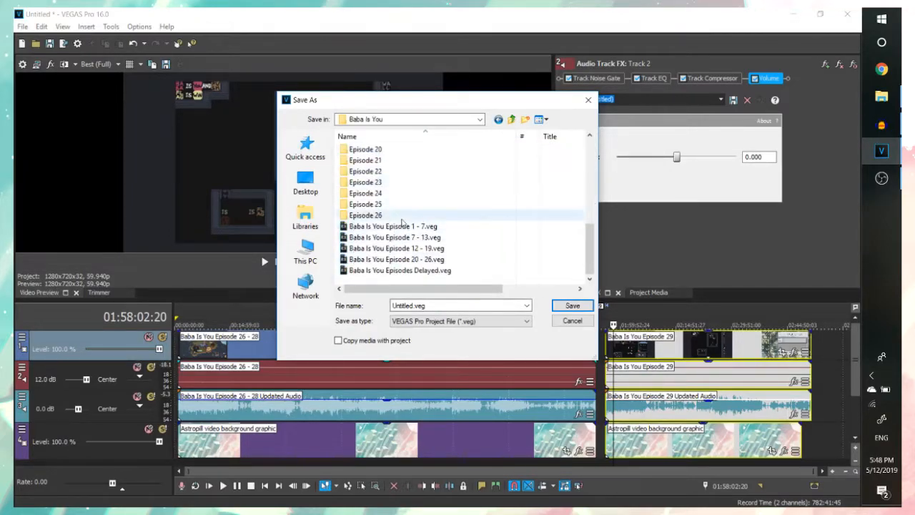
pyautogui.click(387, 227)
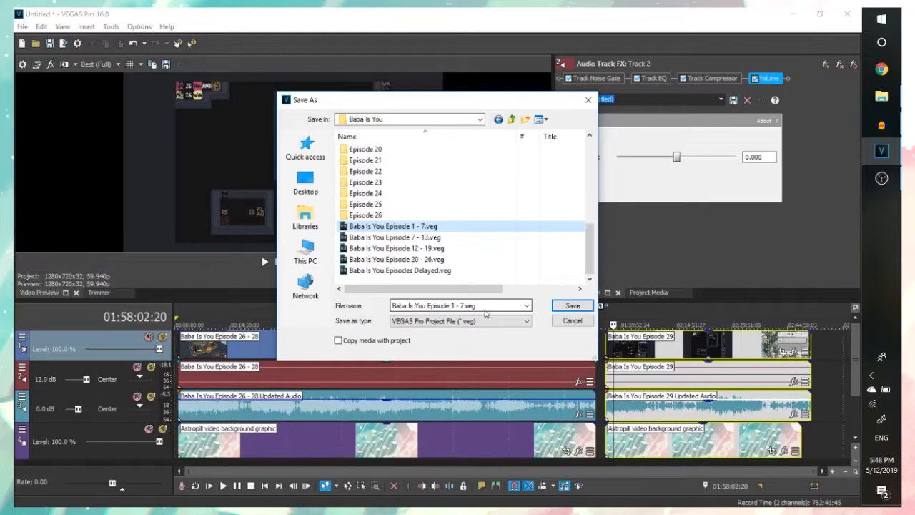
# - Check the Baba Is You Episode 29 Raw Audio recording in Audacity and return to the VEGAS Pro save dialog
pyautogui.click(882, 124)
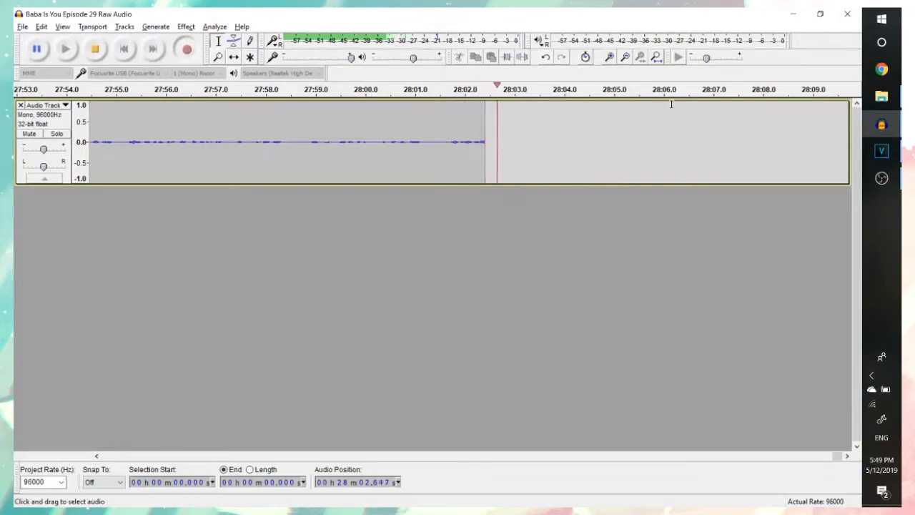
pyautogui.click(882, 151)
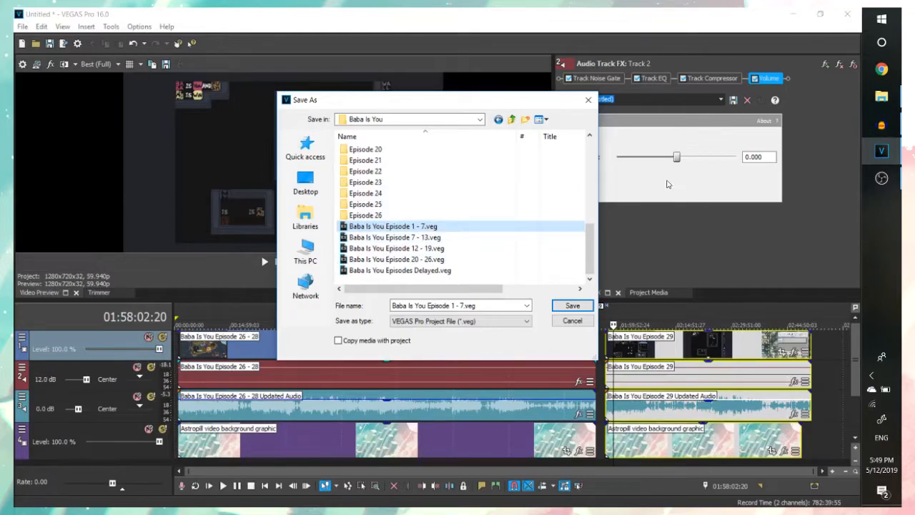
pyautogui.click(872, 132)
pyautogui.click(873, 147)
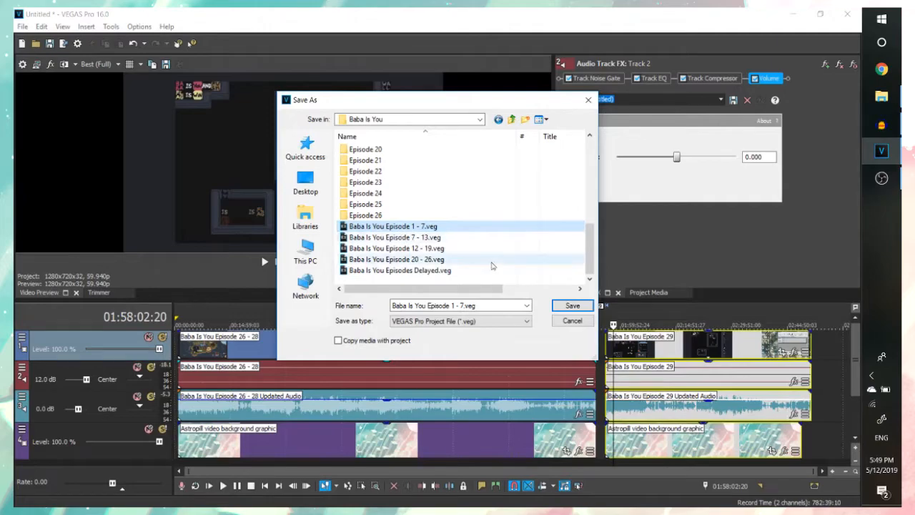
# - Name the project file Baba Is You Episode 26 - 32.veg, reusing the Episode 20 - 26 file name as the base
pyautogui.click(414, 262)
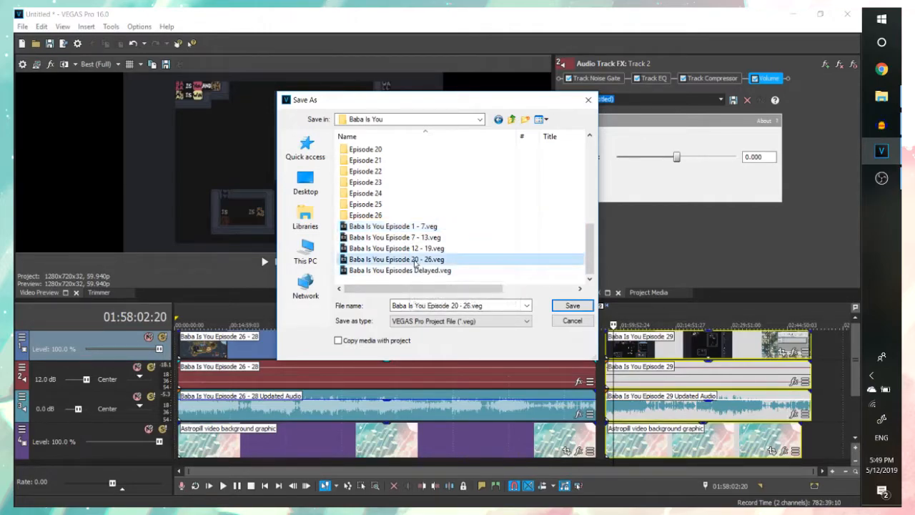
pyautogui.click(470, 305)
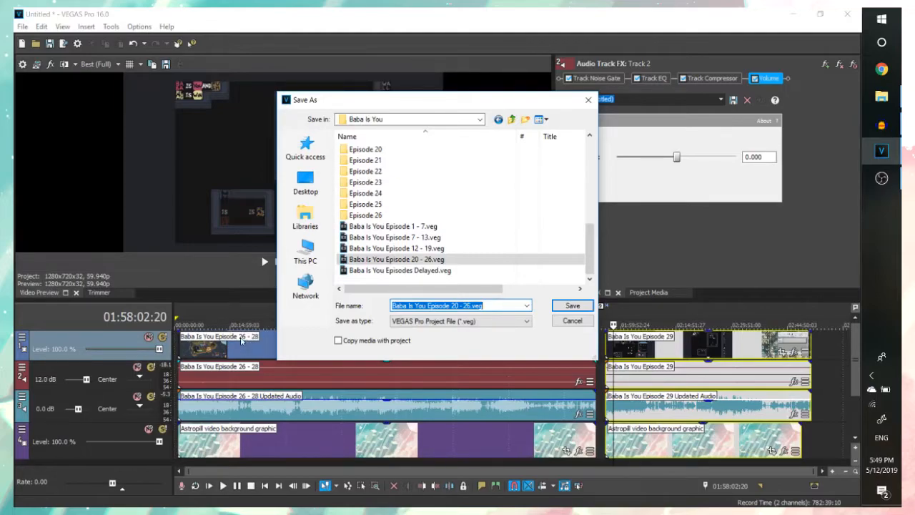
pyautogui.click(475, 306)
pyautogui.press('BackSpace')
pyautogui.press('BackSpace')
pyautogui.press('BackSpace')
pyautogui.press('BackSpace')
pyautogui.press('BackSpace')
pyautogui.press('BackSpace')
pyautogui.press('BackSpace')
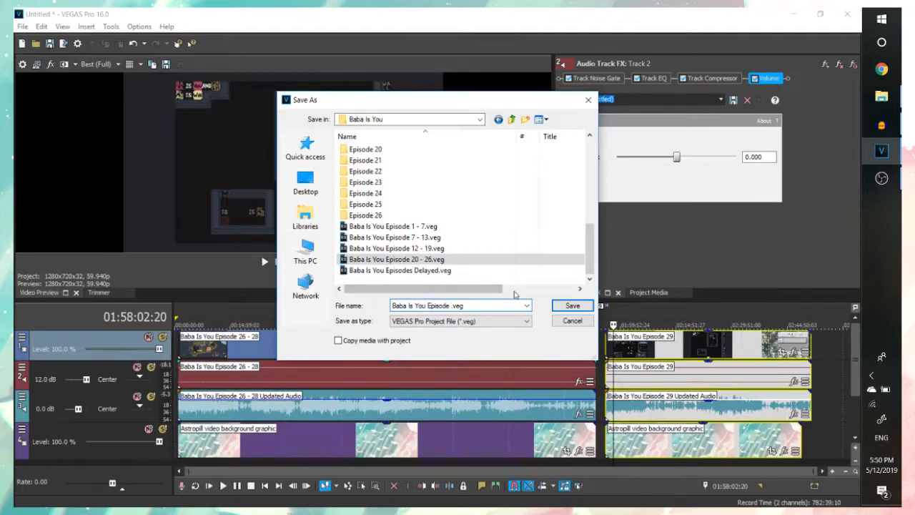
pyautogui.write('26 - 32')
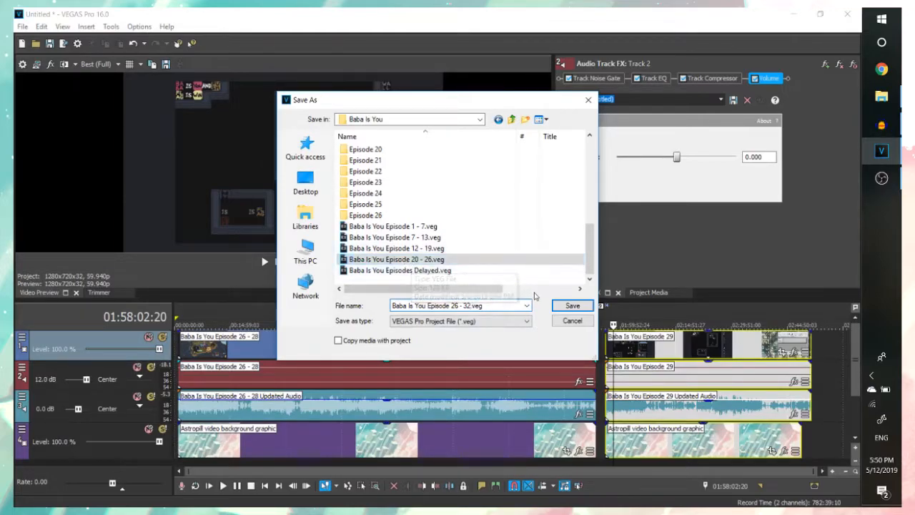
# - Save the project as Baba Is You Episode 26 - 32.veg and place the cursor in the empty space before the first clips
pyautogui.click(575, 307)
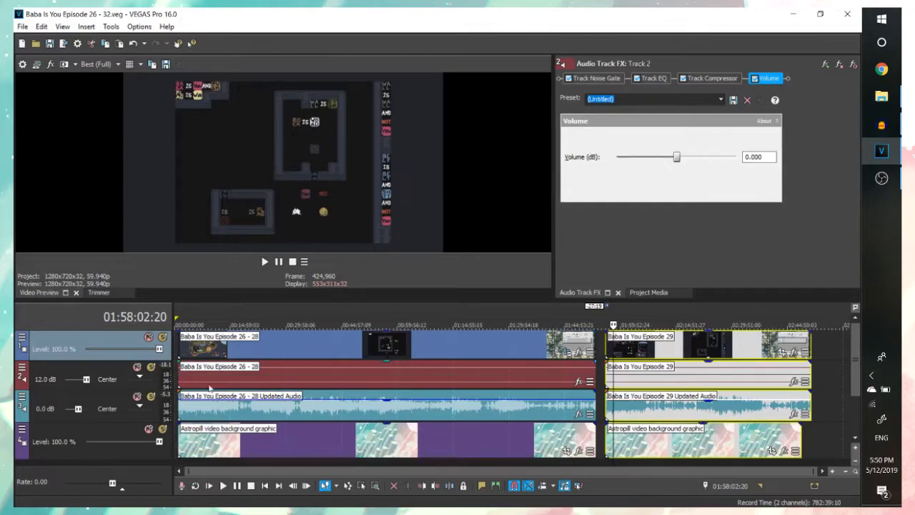
pyautogui.click(188, 347)
pyautogui.scroll(5, 186, 346)
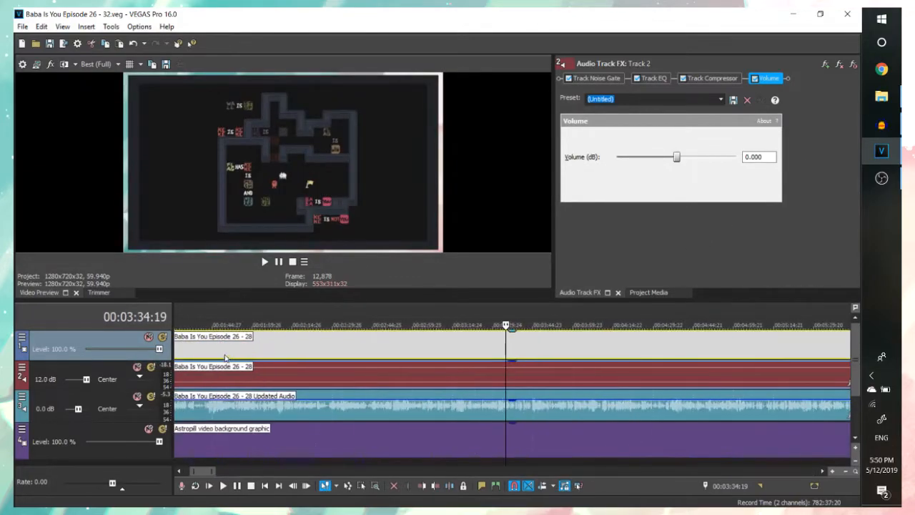
pyautogui.click(184, 346)
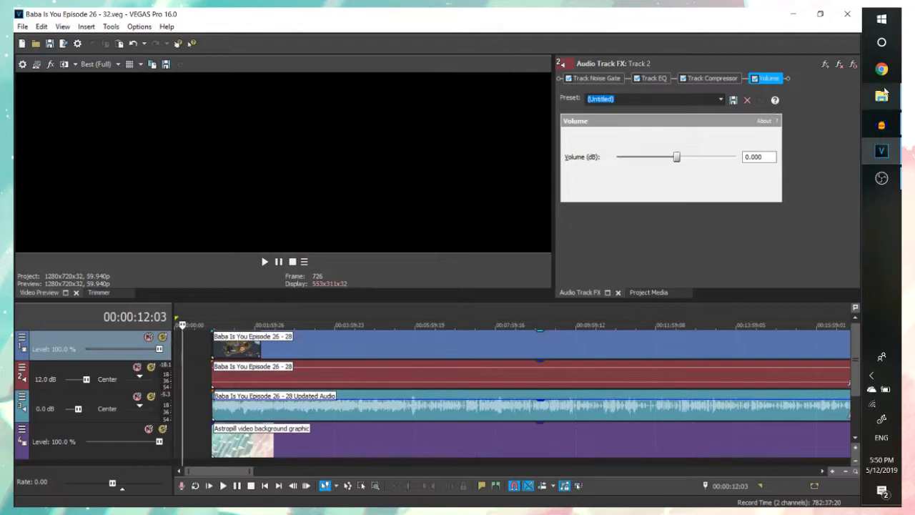
# - Switch to File Explorer, browse the A - Intro, Outro, Background folder and preview Astropill Outro Updated.mp4 near its end
pyautogui.click(881, 97)
pyautogui.scroll(-3, 558, 229)
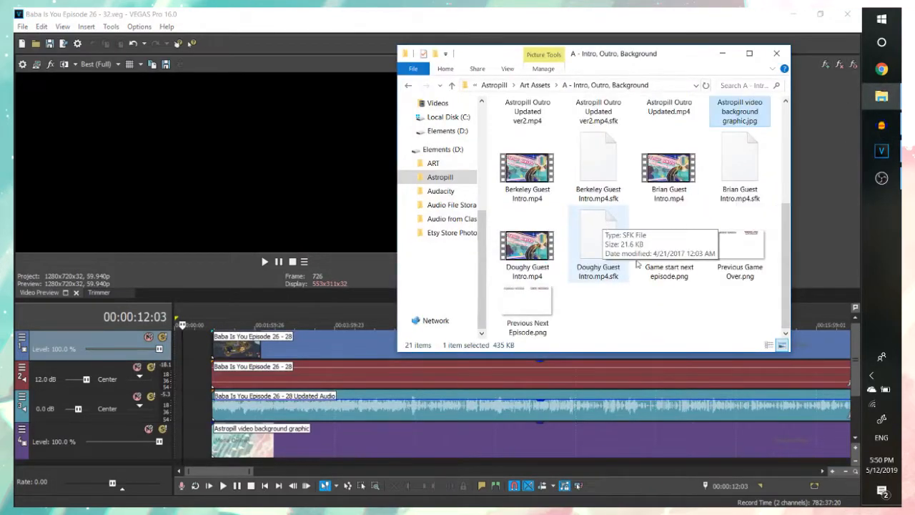
pyautogui.scroll(5, 715, 250)
pyautogui.click(774, 207)
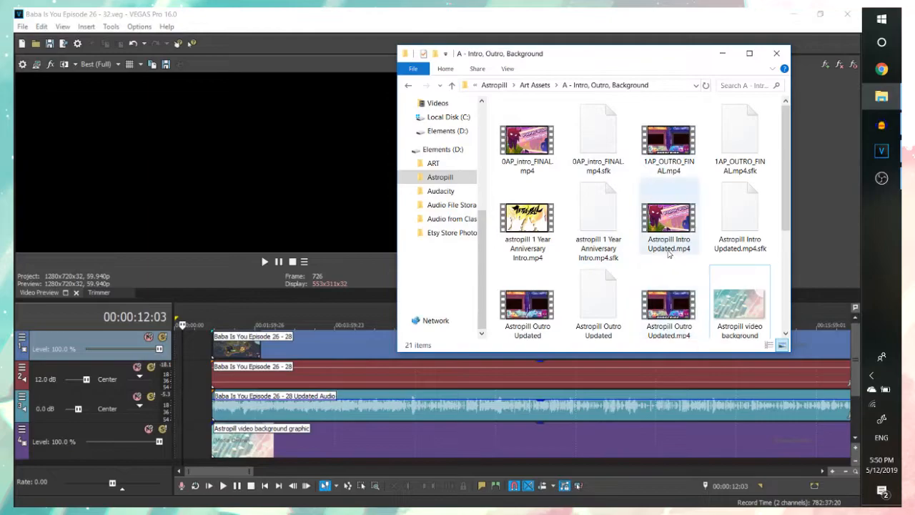
pyautogui.scroll(-1, 673, 229)
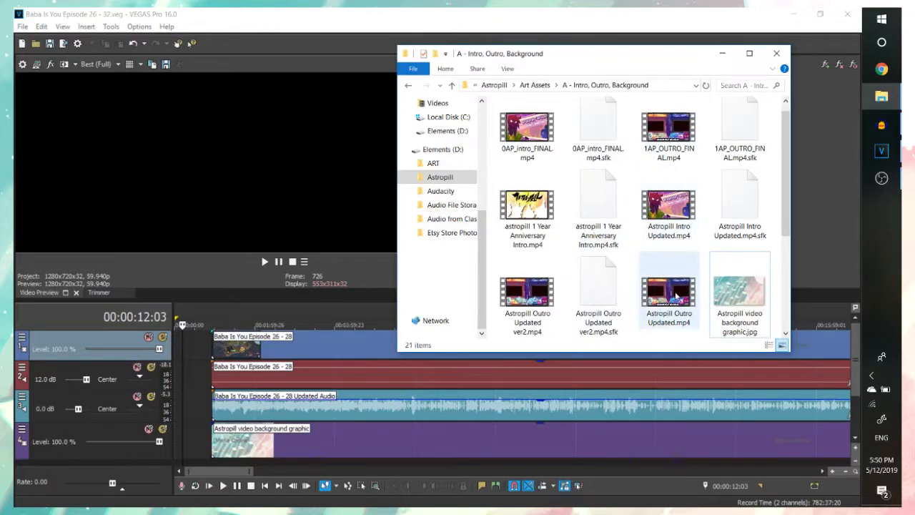
pyautogui.doubleClick(672, 293)
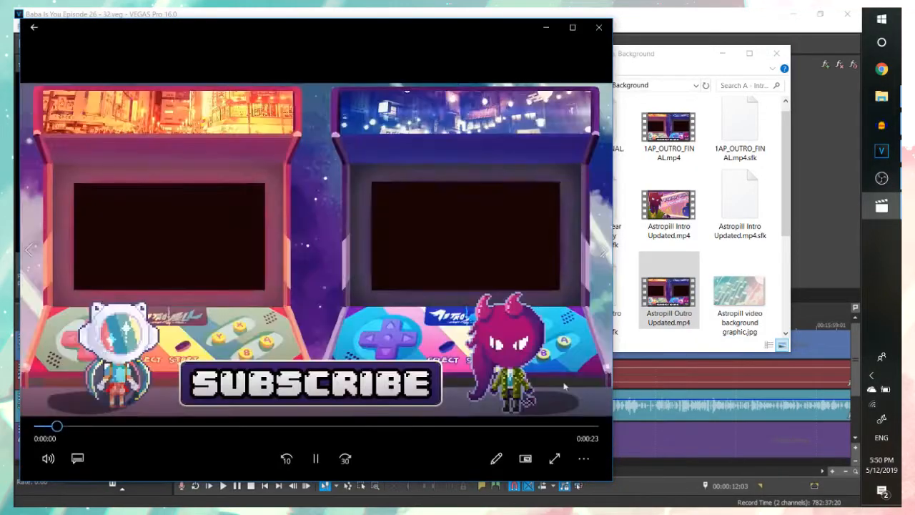
pyautogui.click(542, 427)
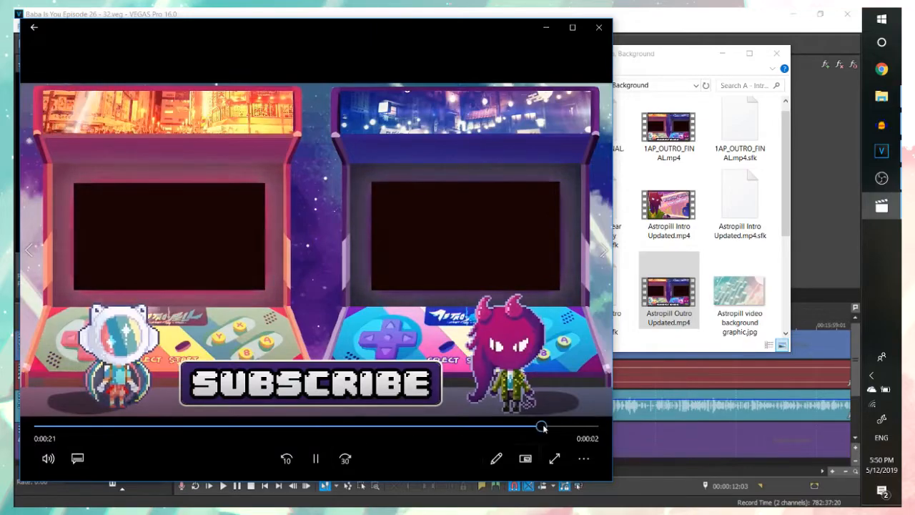
pyautogui.click(323, 458)
pyautogui.click(321, 458)
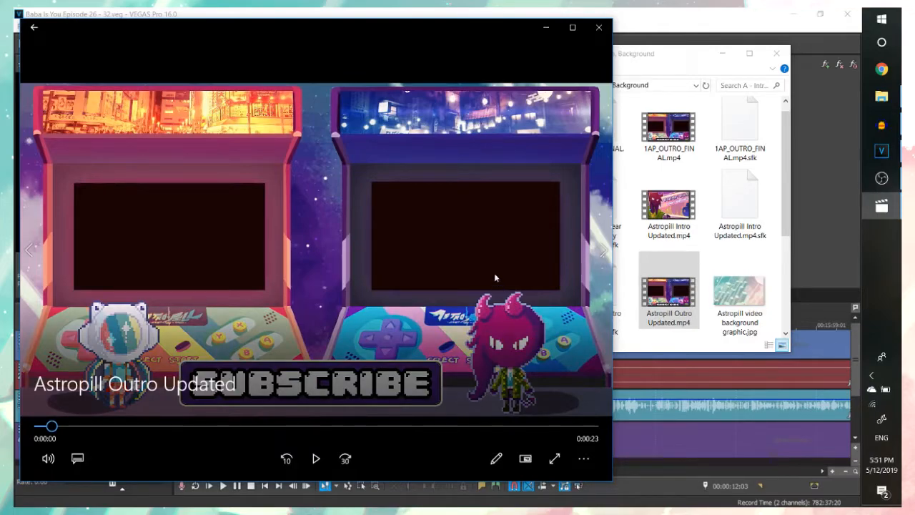
pyautogui.click(598, 28)
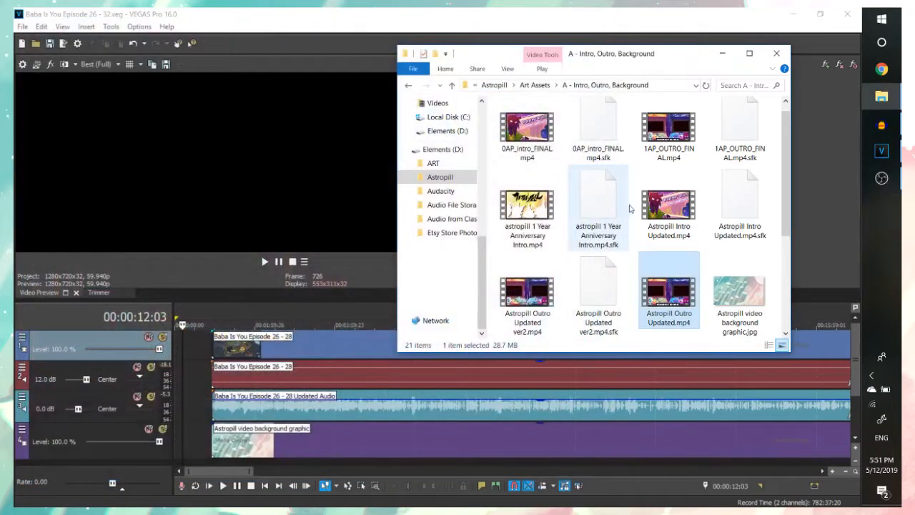
pyautogui.click(774, 206)
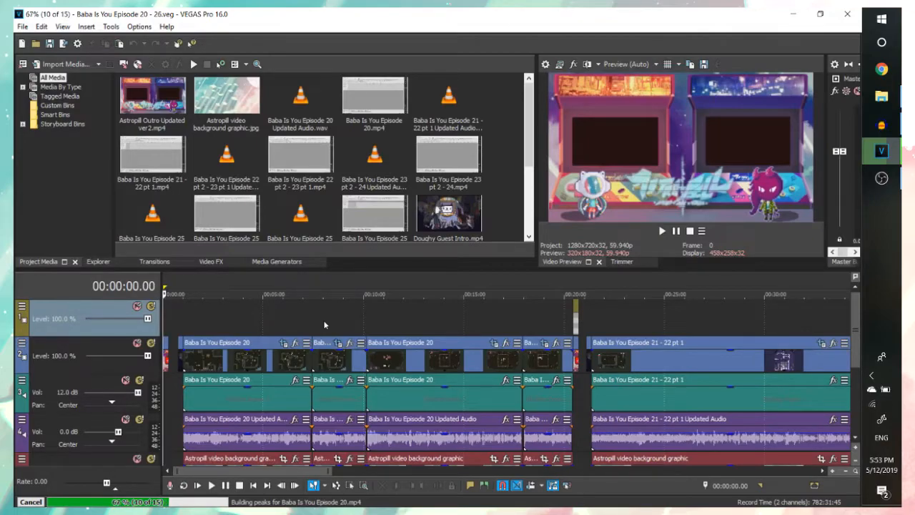
# - Examine the Astropill outro and its audio pieces at the start of the Episode 20 - 26 project's timeline
pyautogui.scroll(-2, 310, 320)
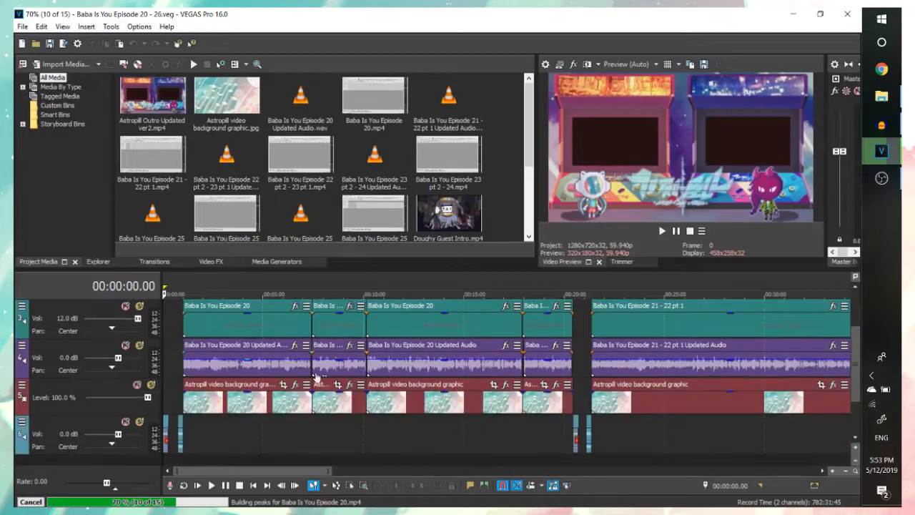
pyautogui.scroll(2, 302, 427)
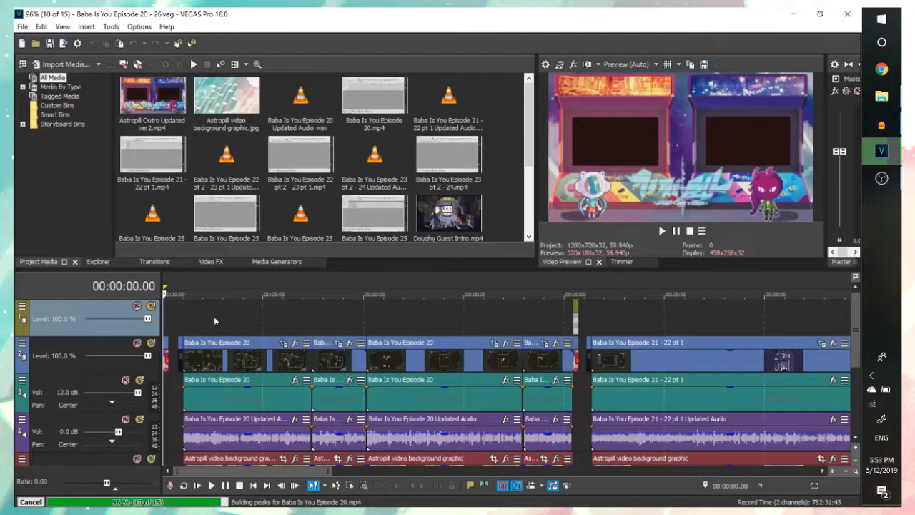
pyautogui.scroll(6, 218, 323)
pyautogui.scroll(-1, 255, 352)
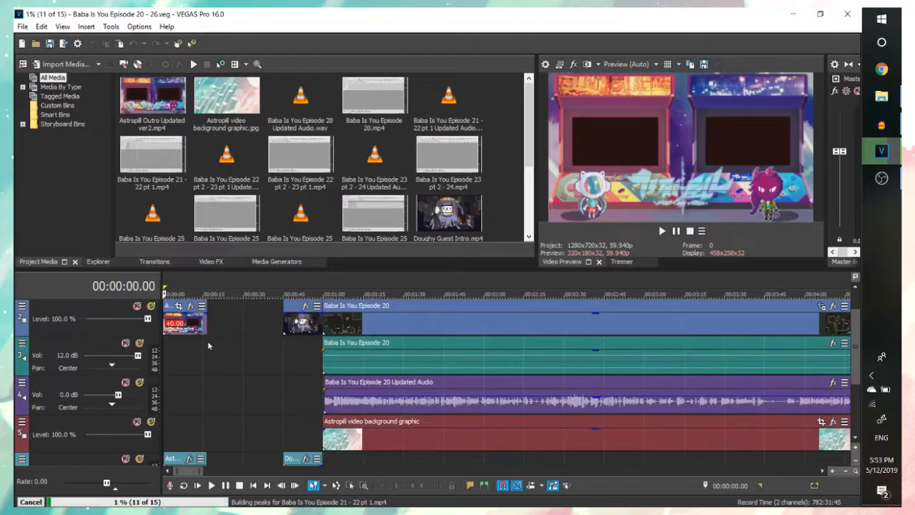
pyautogui.click(201, 353)
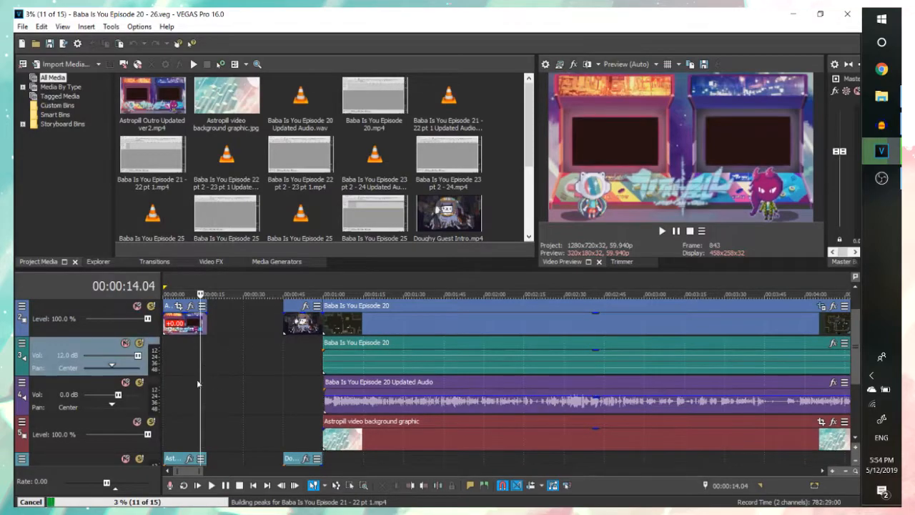
pyautogui.scroll(7, 343, 400)
pyautogui.scroll(-2, 521, 388)
pyautogui.click(580, 358)
pyautogui.scroll(5, 539, 369)
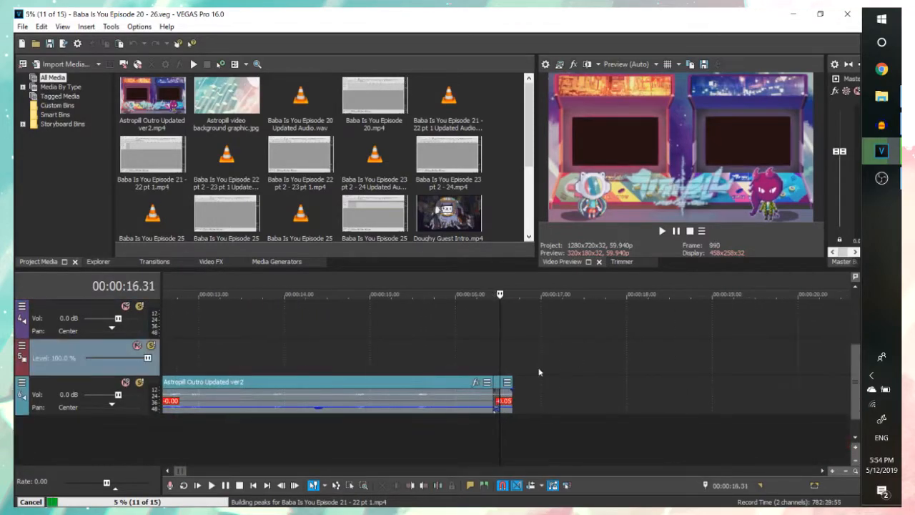
pyautogui.scroll(-5, 386, 358)
# - Play the outro audio, shift its short end fragment five frames later, and play back the join
pyautogui.click(331, 349)
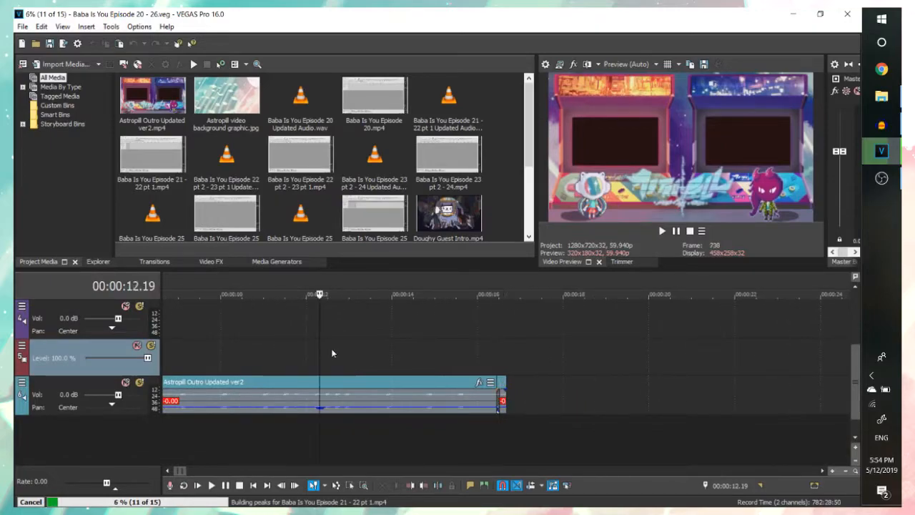
pyautogui.press('space')
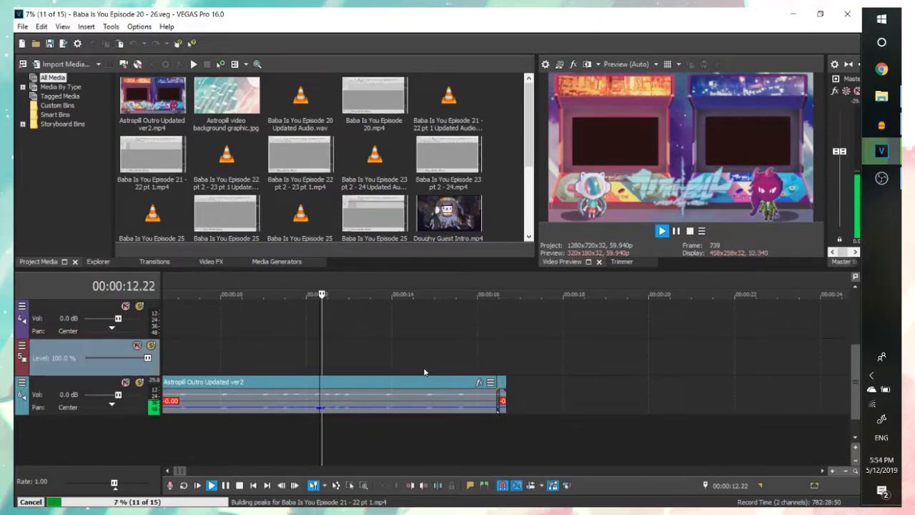
pyautogui.click(490, 369)
pyautogui.scroll(3, 494, 370)
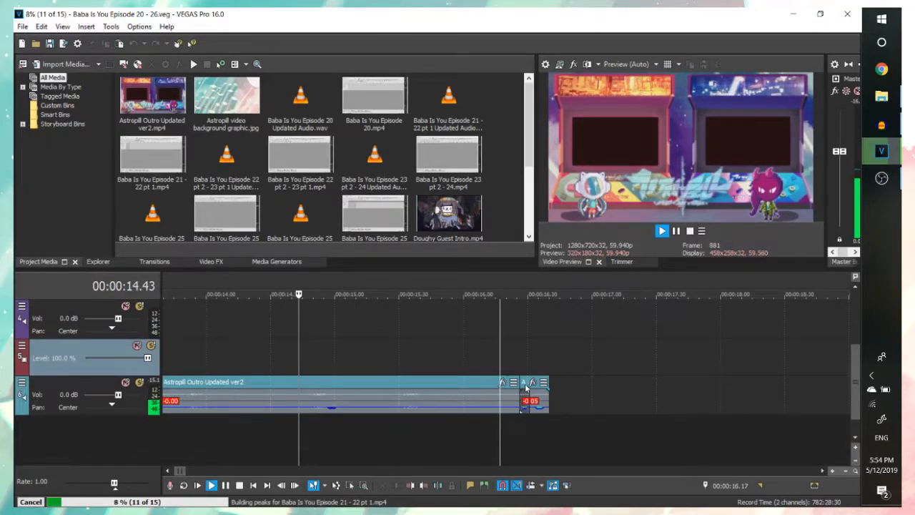
pyautogui.press('space')
pyautogui.scroll(2, 544, 387)
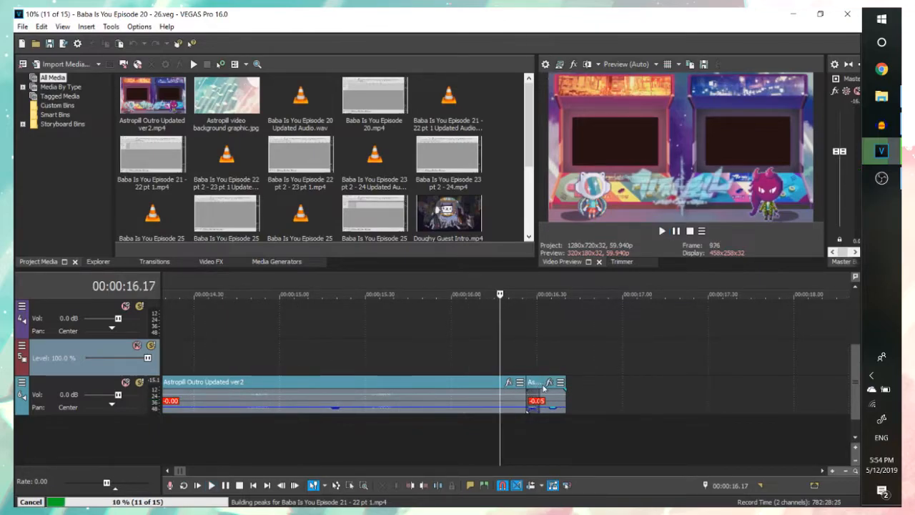
pyautogui.moveTo(544, 387); pyautogui.dragTo(557, 387)
pyautogui.click(379, 334)
pyautogui.press('space')
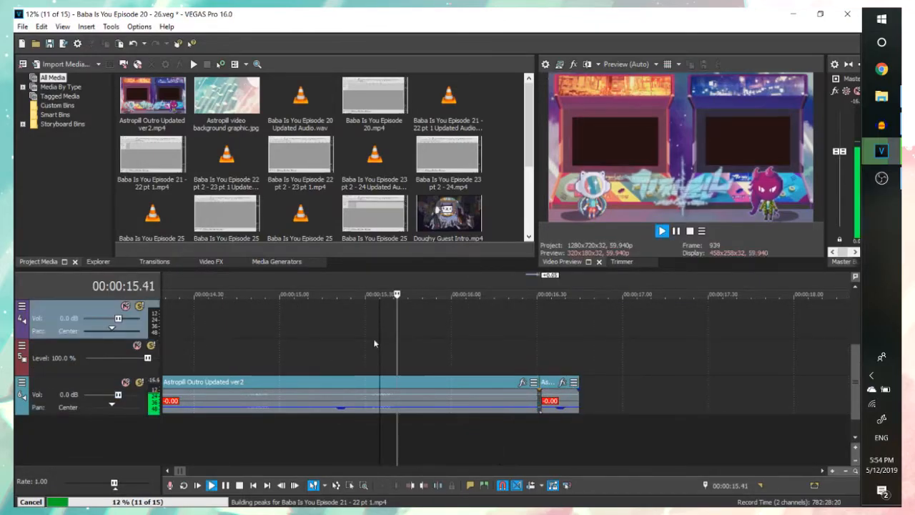
pyautogui.press('space')
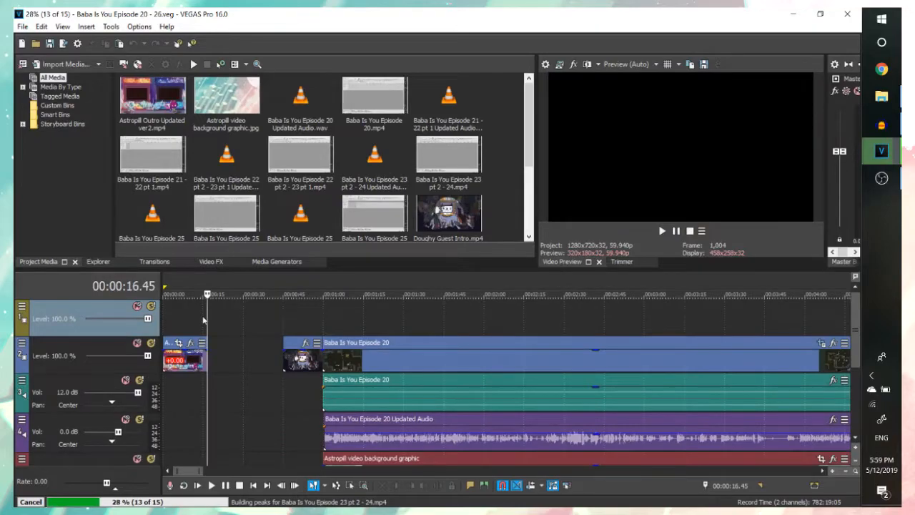
# - Copy the Astropill outro and Doughy guest intro clips with their audio from the timeline's start, and close the Episode 20 - 26 project
pyautogui.click(175, 365)
pyautogui.scroll(-2, 276, 364)
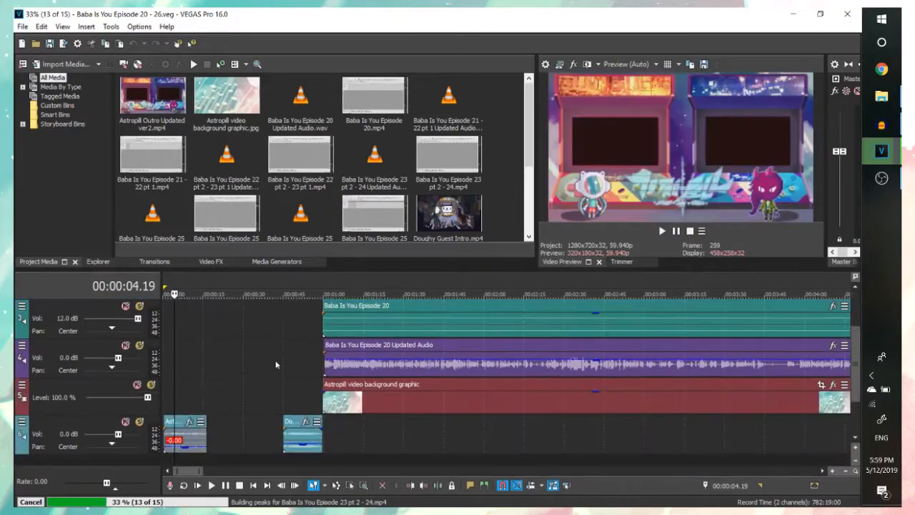
pyautogui.click(295, 442)
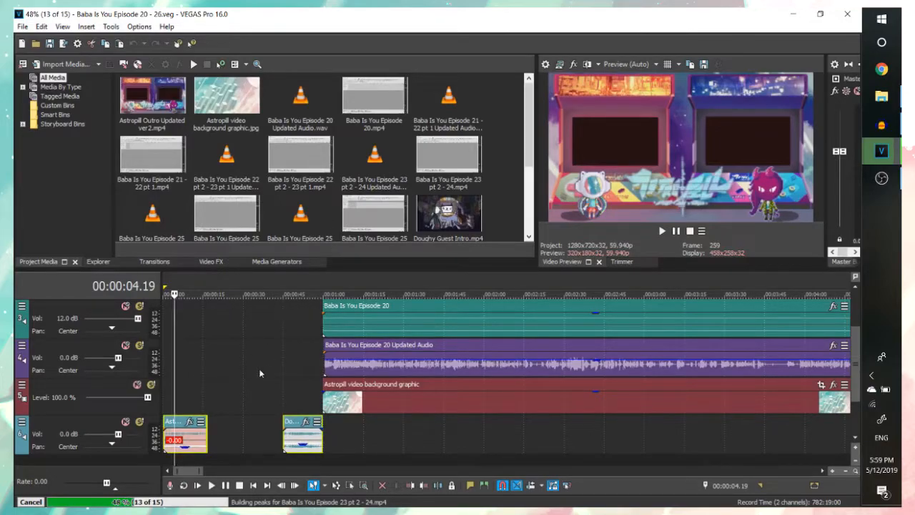
pyautogui.scroll(3, 265, 349)
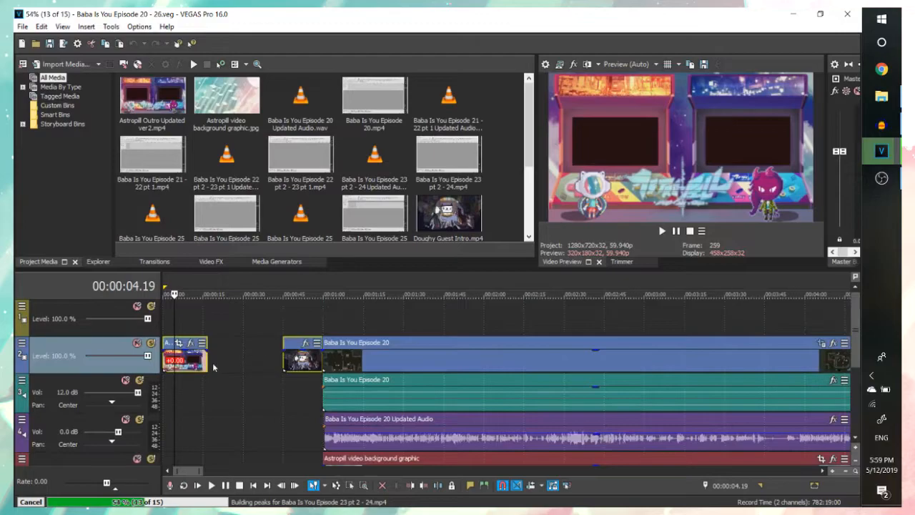
pyautogui.scroll(-3, 292, 374)
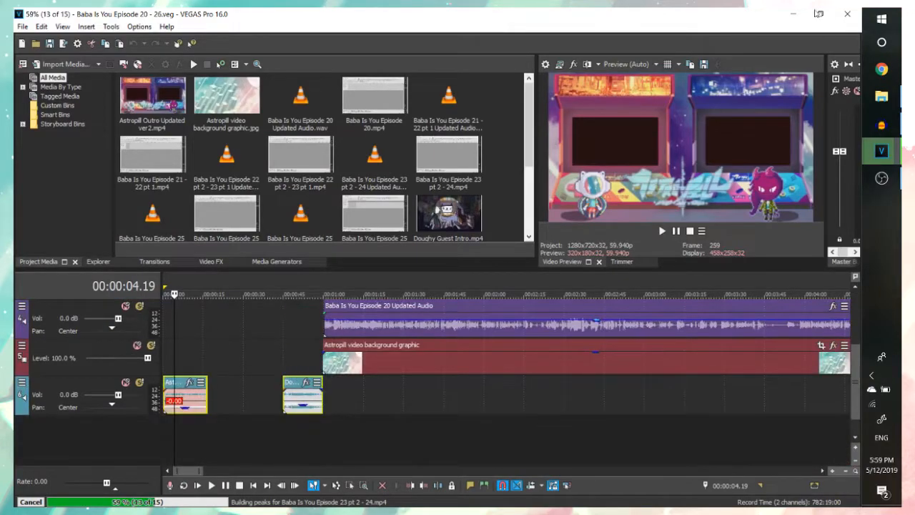
pyautogui.scroll(3, 376, 406)
pyautogui.scroll(-3, 379, 418)
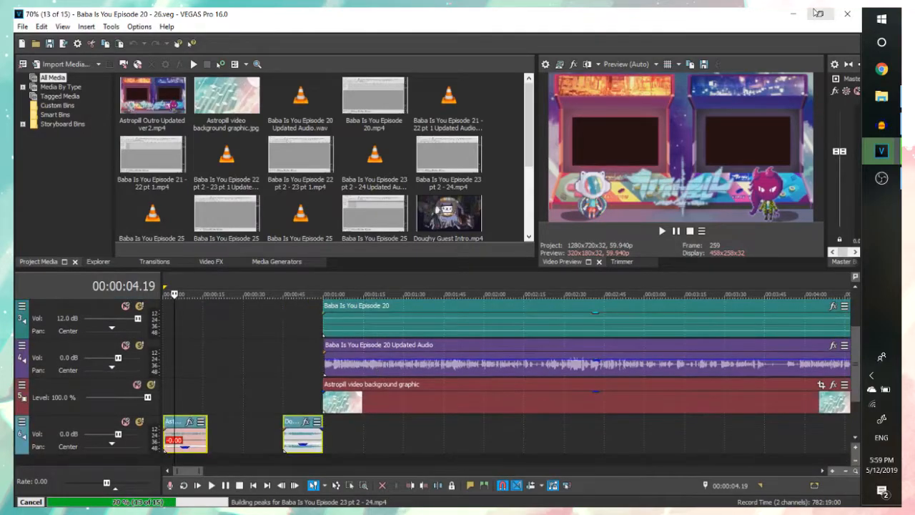
pyautogui.scroll(3, 551, 458)
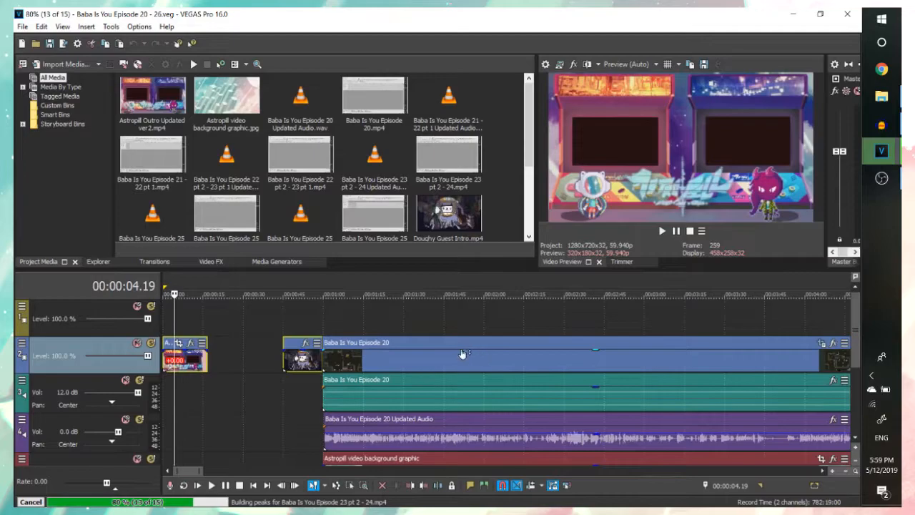
pyautogui.scroll(-3, 399, 361)
pyautogui.scroll(-3, 398, 361)
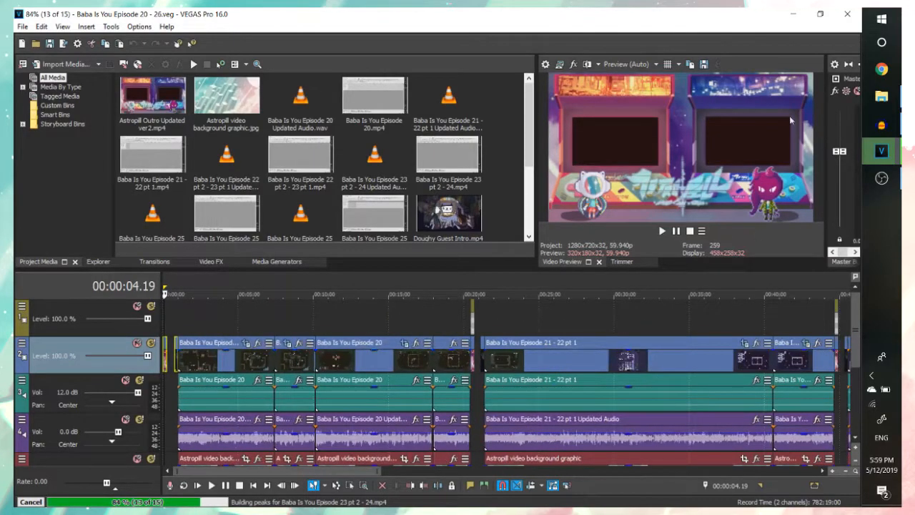
pyautogui.click(848, 13)
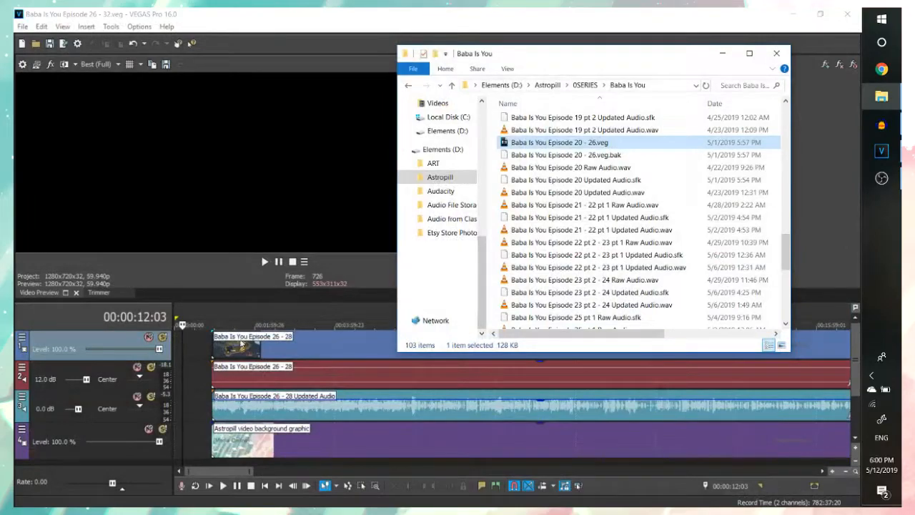
# - Return to the Episode 26 - 32 project and insert an audio track below the background graphic track
pyautogui.click(181, 342)
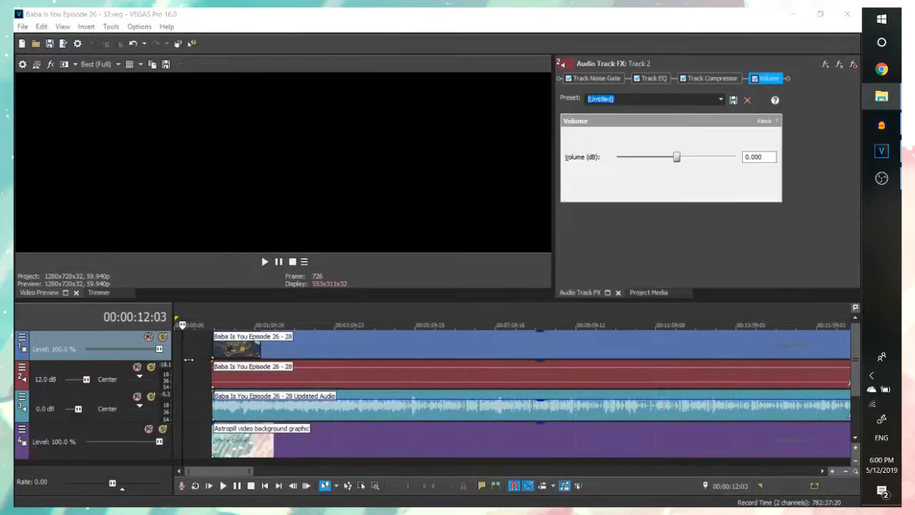
pyautogui.click(188, 359)
pyautogui.scroll(5, 197, 357)
pyautogui.click(182, 345)
pyautogui.scroll(-2, 202, 363)
pyautogui.rightClick(106, 418)
pyautogui.click(143, 434)
# - Paste the copied outro and guest intro clips with their audio at 00:00:08:13, ahead of the Episode 26 - 28 footage
pyautogui.click(197, 342)
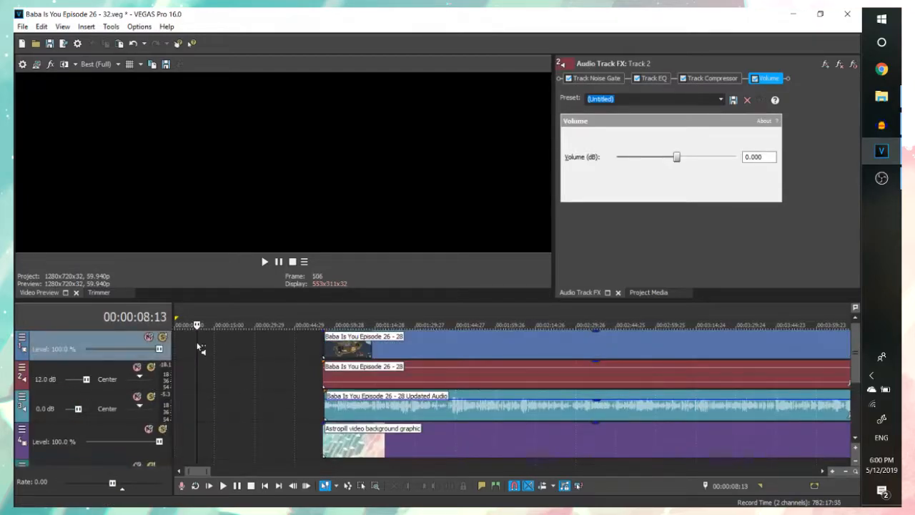
pyautogui.hotkey('ctrl', 'v')
pyautogui.scroll(-2, 231, 366)
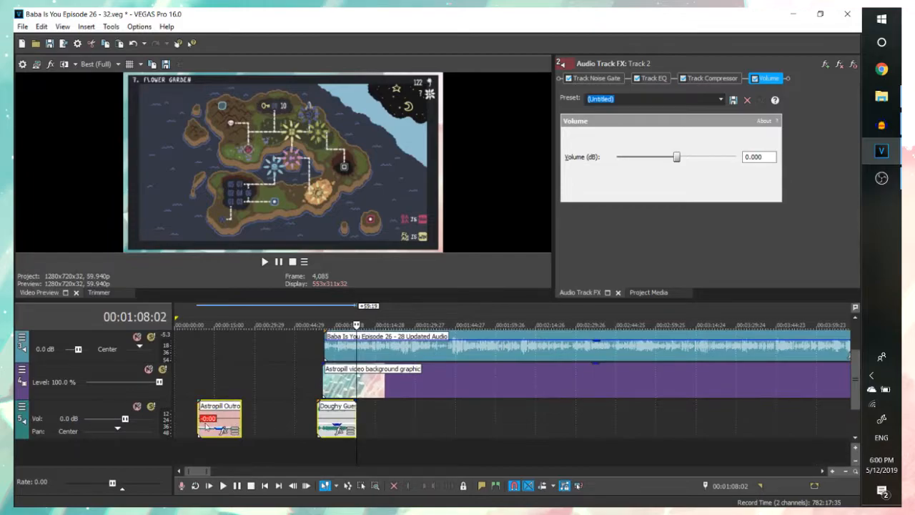
pyautogui.scroll(2, 285, 406)
# - Move the Doughy guest intro clip with its audio earlier so it ends exactly where the Episode 26 - 28 footage starts
pyautogui.click(221, 369)
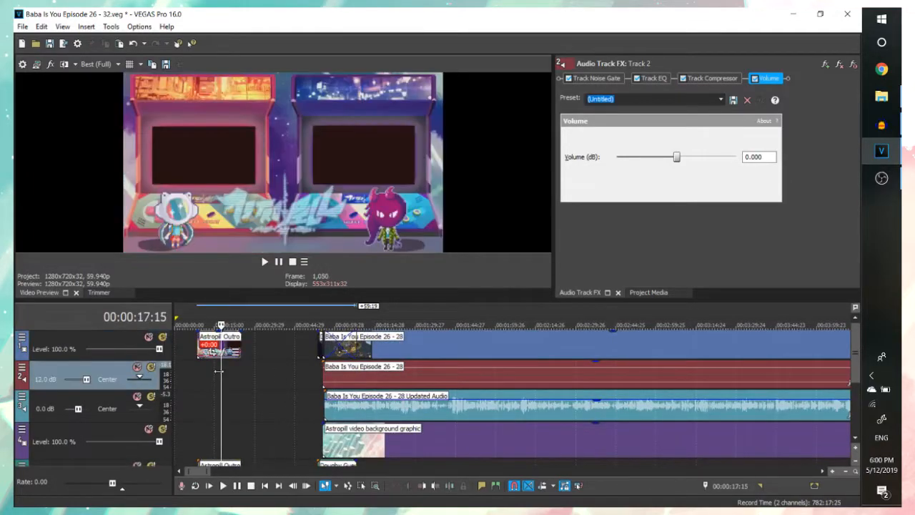
pyautogui.click(370, 380)
pyautogui.click(467, 385)
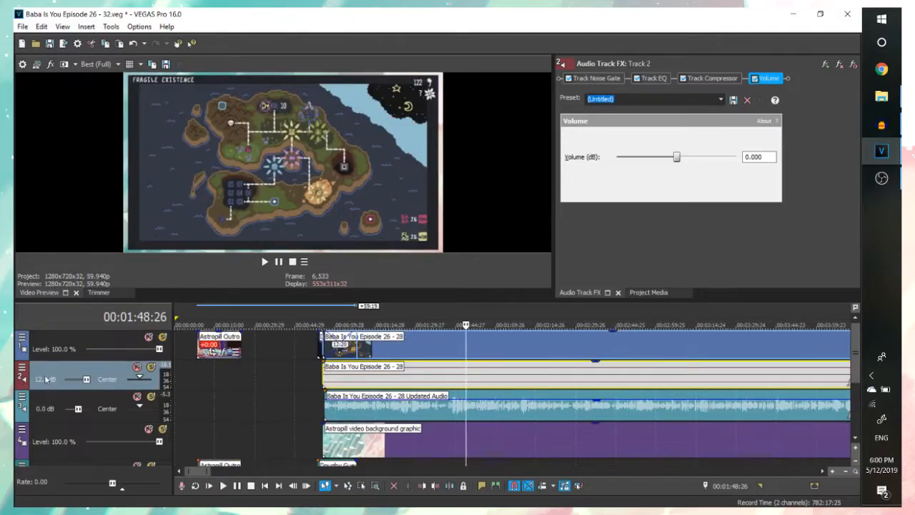
pyautogui.scroll(-2, 212, 386)
pyautogui.click(224, 388)
pyautogui.scroll(4, 274, 397)
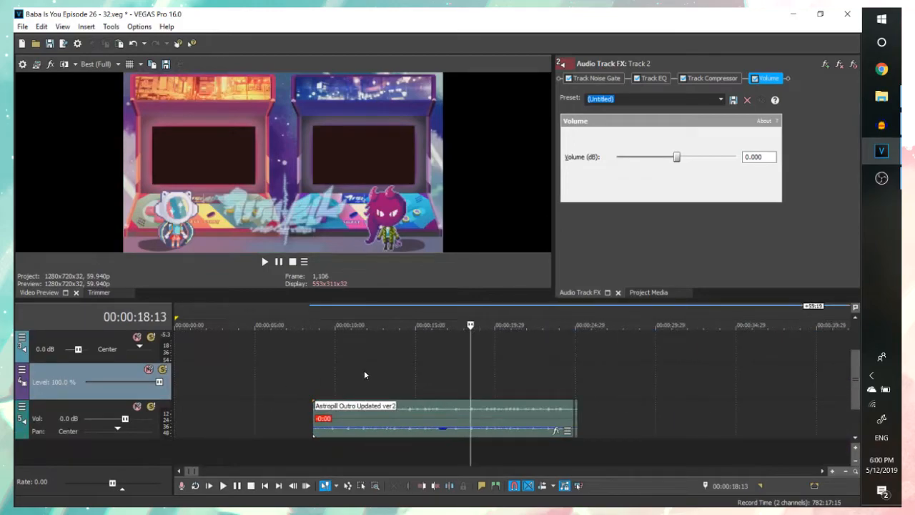
pyautogui.scroll(2, 366, 375)
pyautogui.scroll(-4, 374, 392)
pyautogui.moveTo(392, 336); pyautogui.dragTo(339, 341)
pyautogui.click(394, 389)
pyautogui.scroll(5, 396, 392)
pyautogui.scroll(-1, 509, 393)
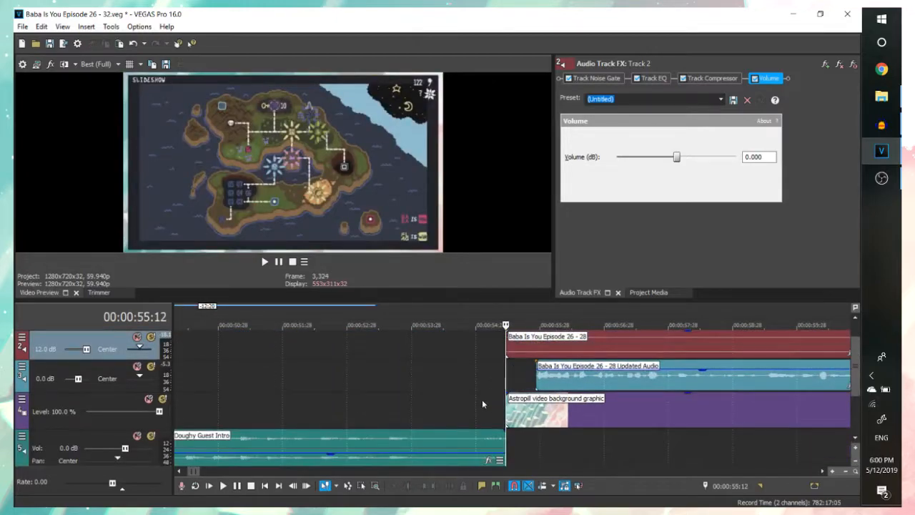
# - Play back the join between the guest intro and the Episode 26 - 28 footage from 00:00:55:00
pyautogui.click(482, 404)
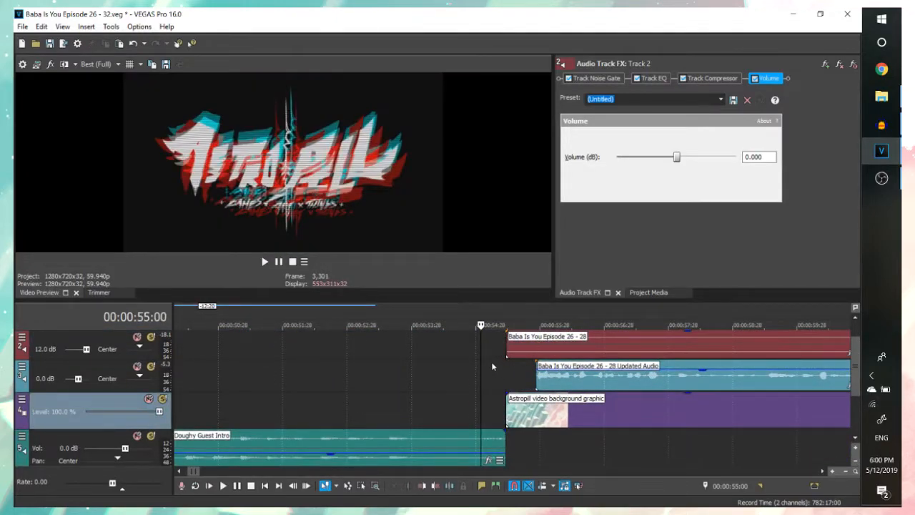
pyautogui.press('space')
pyautogui.press('space')
pyautogui.scroll(1, 475, 386)
pyautogui.scroll(-8, 352, 395)
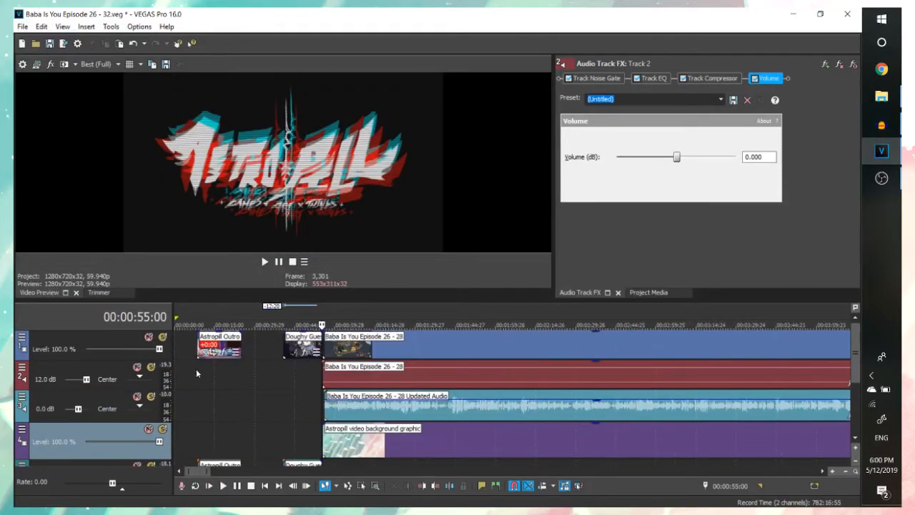
# - Cut the Astropill outro video with its audio, including the short audio fragment at its end
pyautogui.click(223, 346)
pyautogui.scroll(-3, 315, 402)
pyautogui.scroll(4, 318, 406)
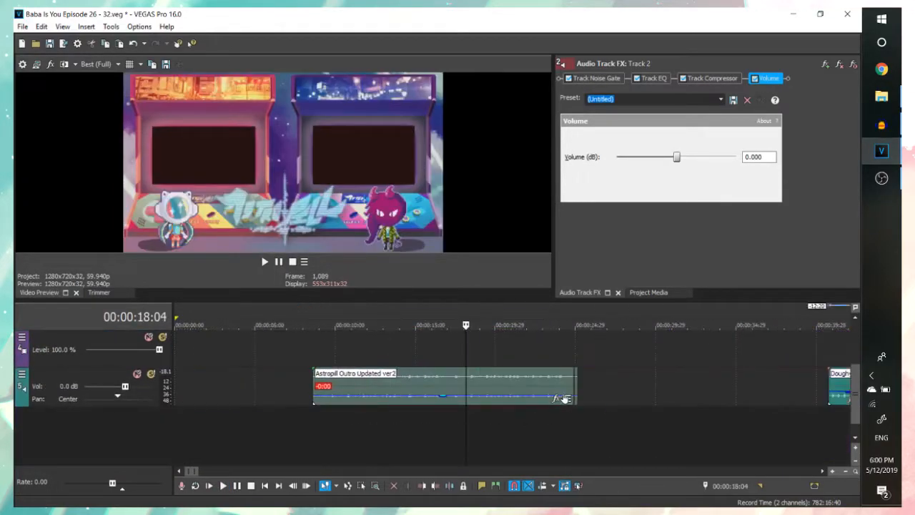
pyautogui.click(575, 374)
pyautogui.scroll(3, 606, 387)
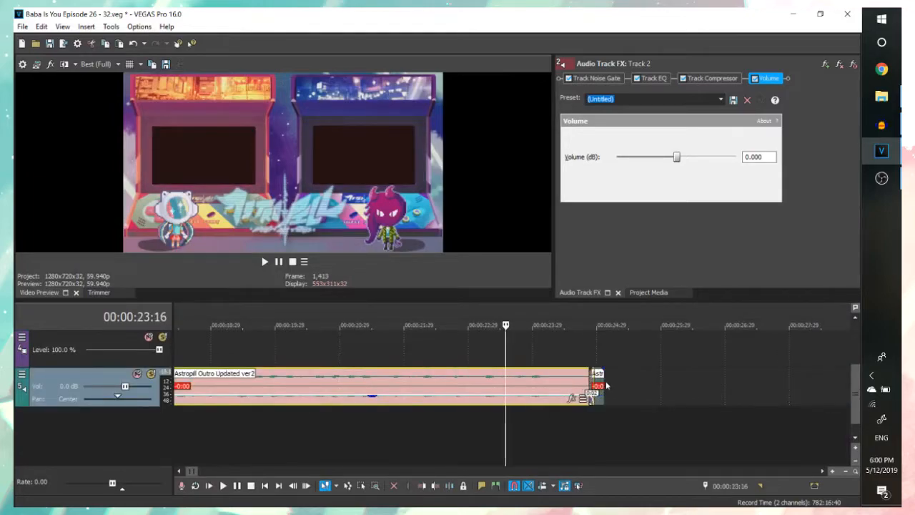
pyautogui.click(598, 409)
pyautogui.scroll(3, 591, 407)
pyautogui.click(434, 353)
pyautogui.scroll(-15, 529, 346)
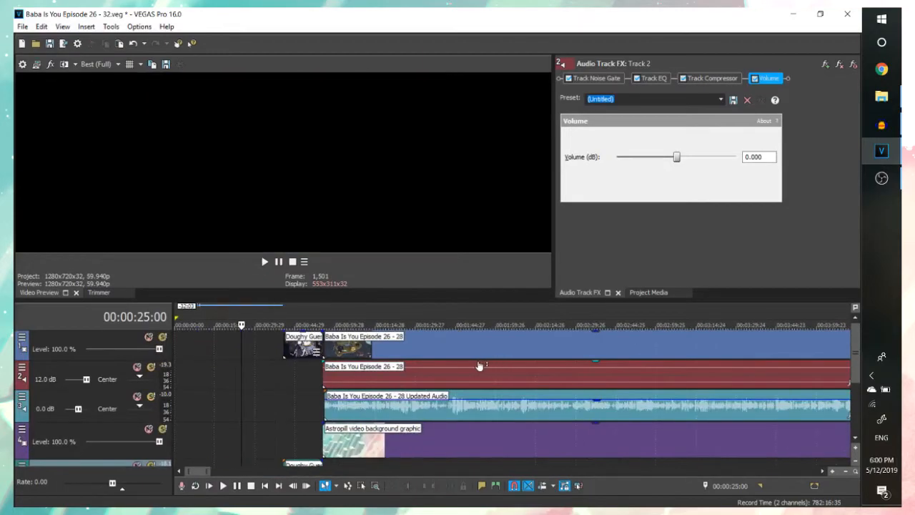
# - Paste the outro clips at 01:53:57:20, in the gap between the Episode 26 - 28 and Episode 29 footage
pyautogui.scroll(-3, 640, 368)
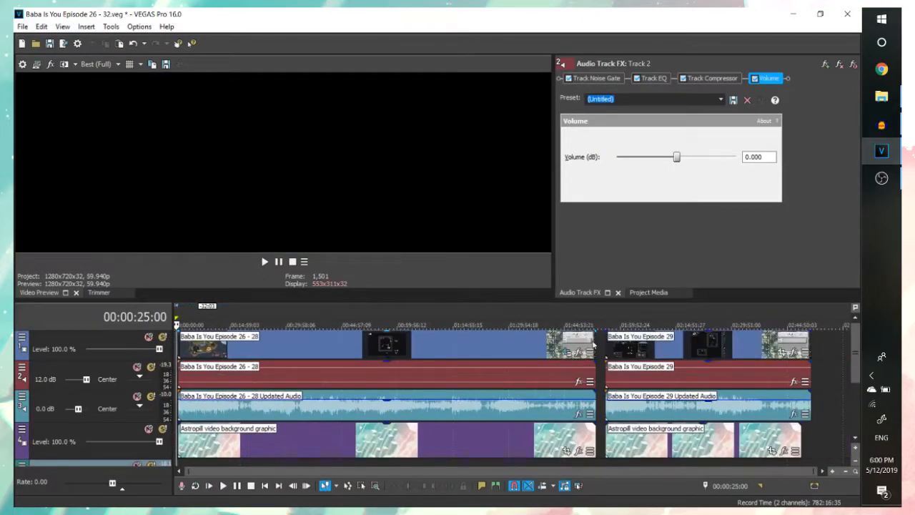
pyautogui.click(594, 345)
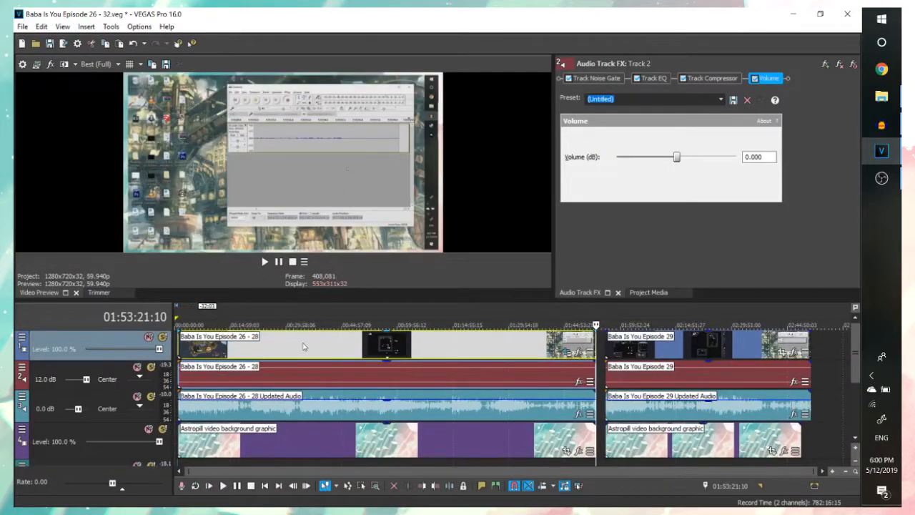
pyautogui.click(280, 346)
pyautogui.click(322, 347)
pyautogui.click(291, 349)
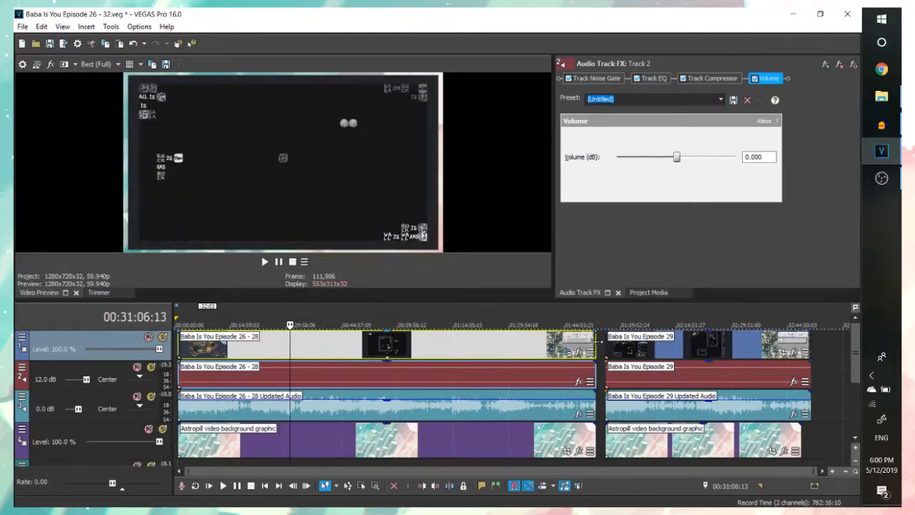
pyautogui.click(598, 343)
pyautogui.scroll(5, 522, 348)
pyautogui.click(516, 342)
pyautogui.hotkey('ctrl', 'v')
pyautogui.scroll(-4, 360, 379)
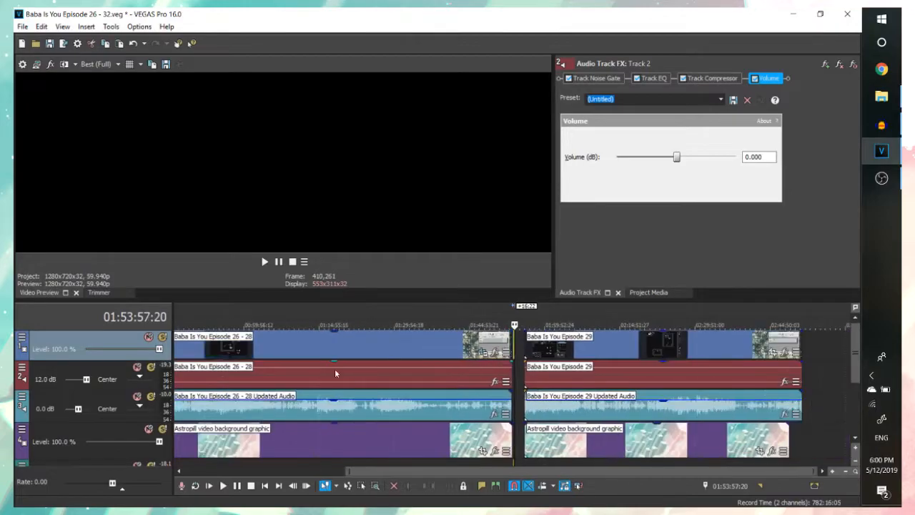
# - Save the project and play the transition from the guest intro into the opening of the Episode 26 - 28 footage
pyautogui.scroll(-2, 359, 379)
pyautogui.click(180, 336)
pyautogui.scroll(6, 498, 353)
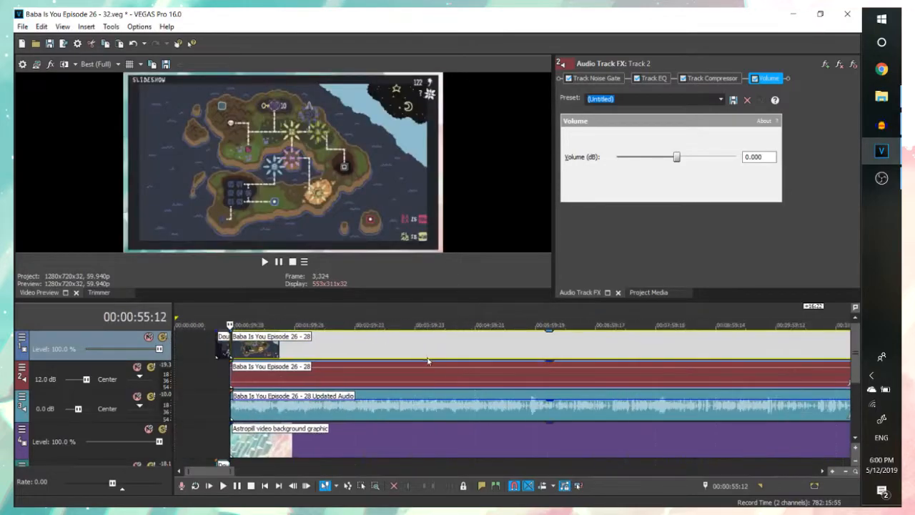
pyautogui.scroll(-1, 464, 370)
pyautogui.click(465, 370)
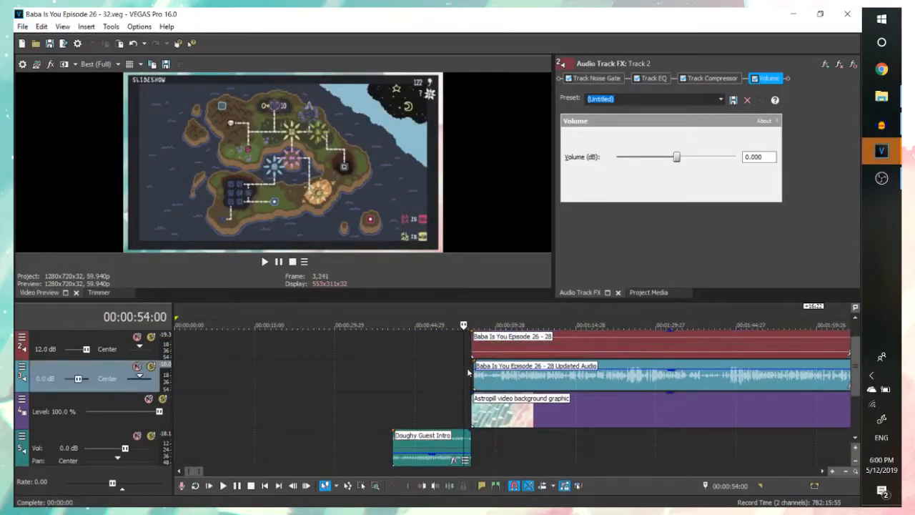
pyautogui.scroll(4, 473, 373)
pyautogui.press('space')
pyautogui.press('space')
pyautogui.press('space')
pyautogui.scroll(-3, 544, 379)
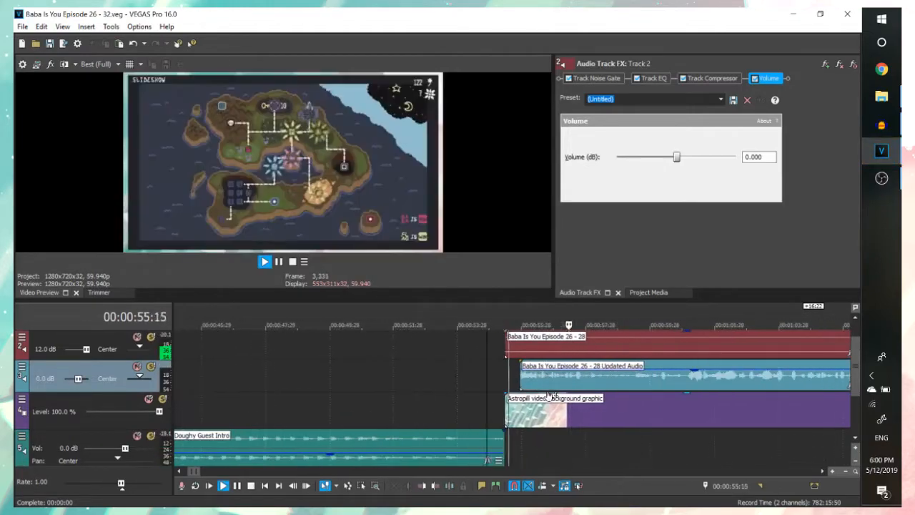
pyautogui.click(582, 383)
pyautogui.scroll(3, 582, 383)
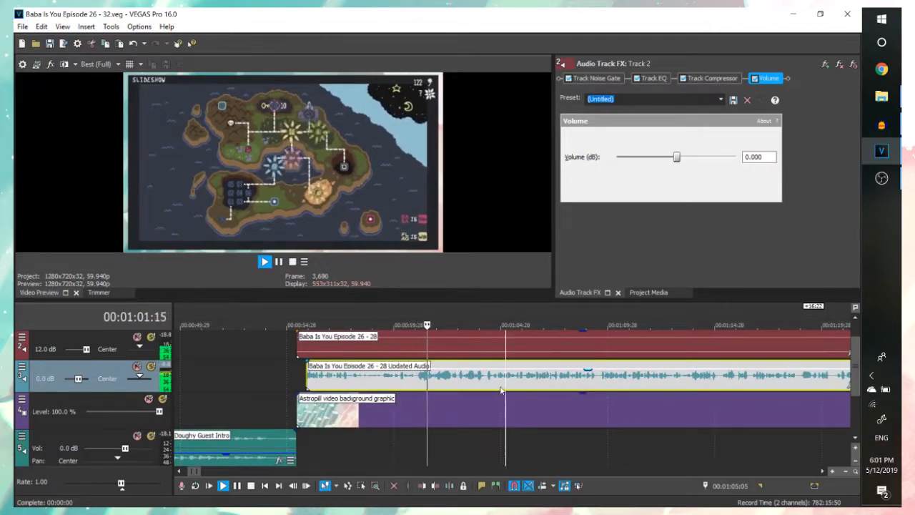
pyautogui.press('space')
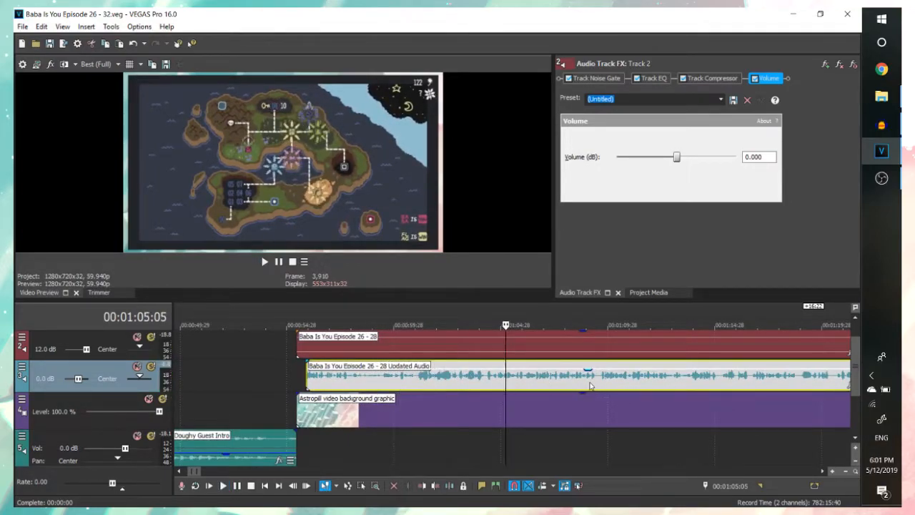
# - Examine the waveform of the Episode 26 - 28 updated audio between about 00:01:29 and 00:01:39
pyautogui.scroll(1, 590, 408)
pyautogui.scroll(-3, 565, 409)
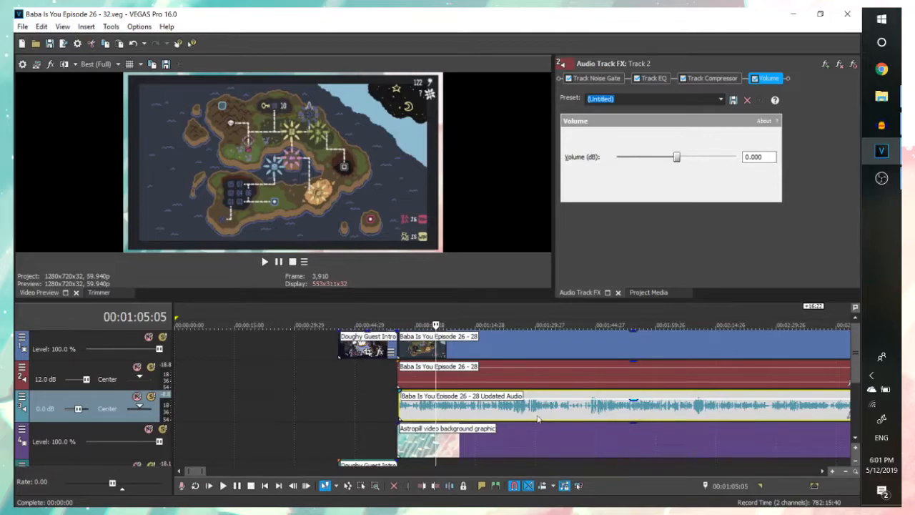
pyautogui.click(535, 414)
pyautogui.scroll(3, 537, 416)
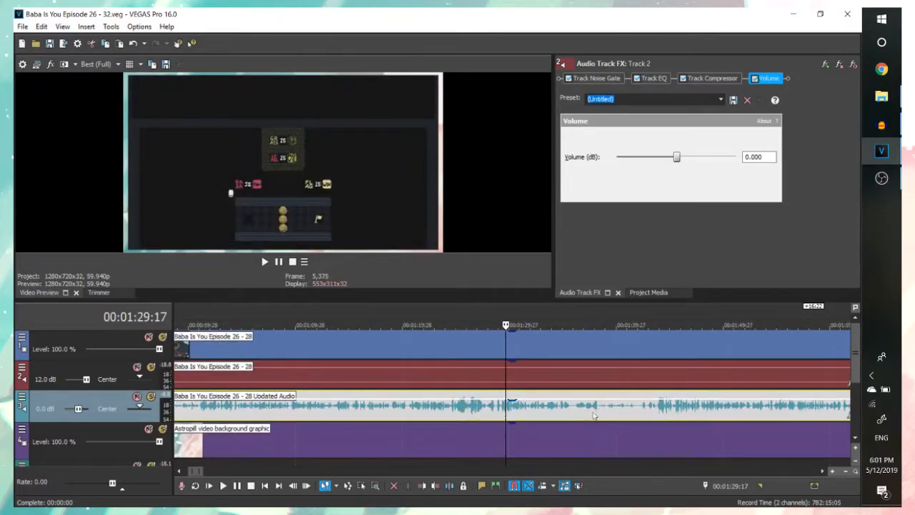
pyautogui.click(547, 412)
pyautogui.scroll(3, 558, 415)
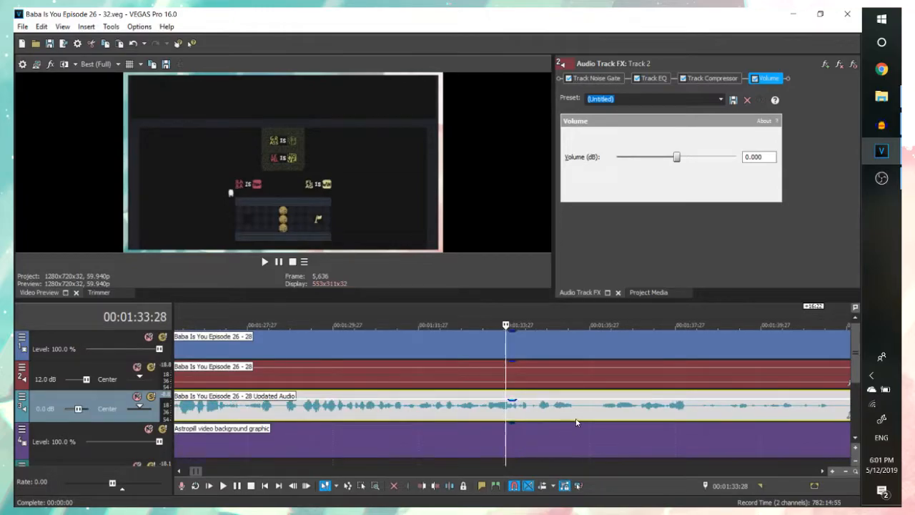
pyautogui.scroll(-5, 574, 421)
pyautogui.click(534, 412)
pyautogui.scroll(2, 536, 412)
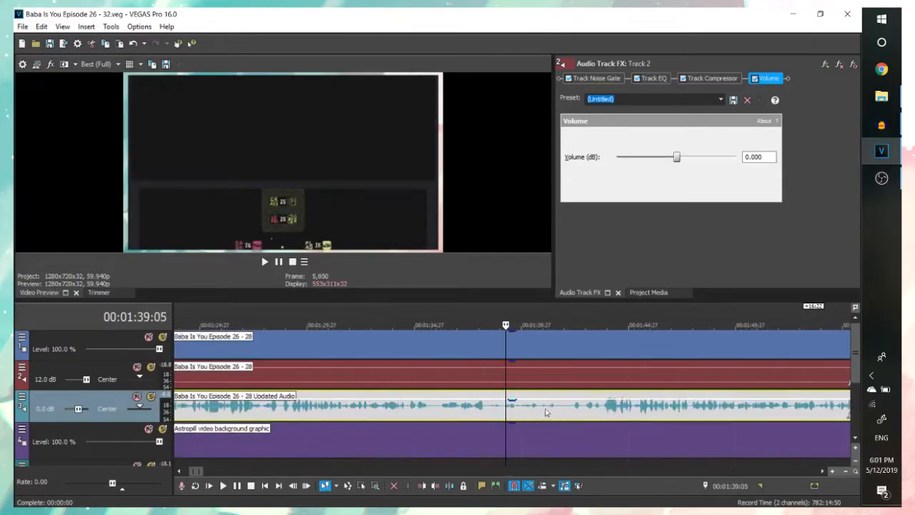
pyautogui.scroll(-4, 596, 415)
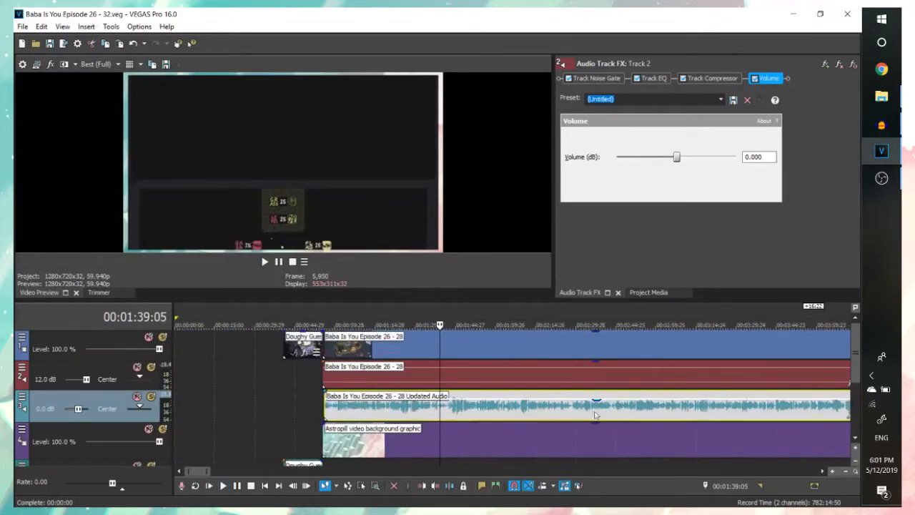
# - Examine the updated audio's waveform from about 00:02:09 onward and play the passage near 00:02:27
pyautogui.click(504, 407)
pyautogui.scroll(5, 506, 407)
pyautogui.click(648, 418)
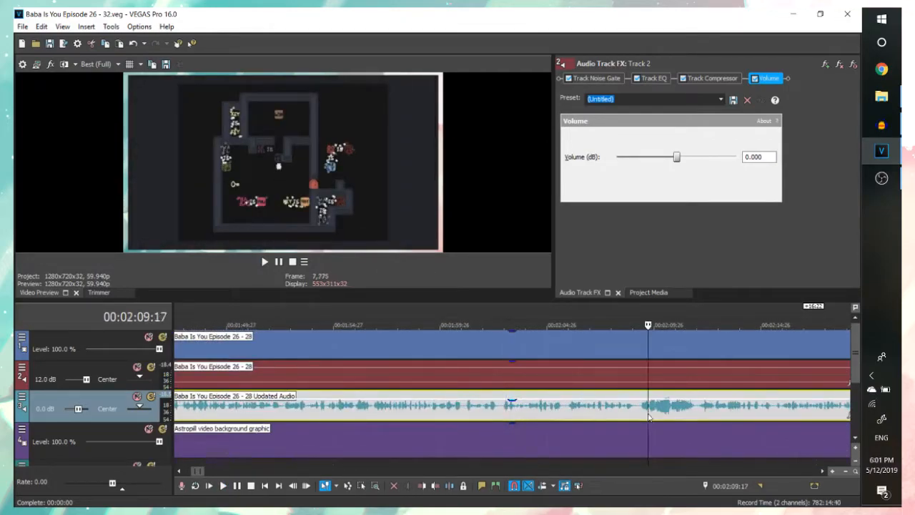
pyautogui.scroll(-3, 628, 419)
pyautogui.click(625, 414)
pyautogui.scroll(2, 626, 413)
pyautogui.click(592, 416)
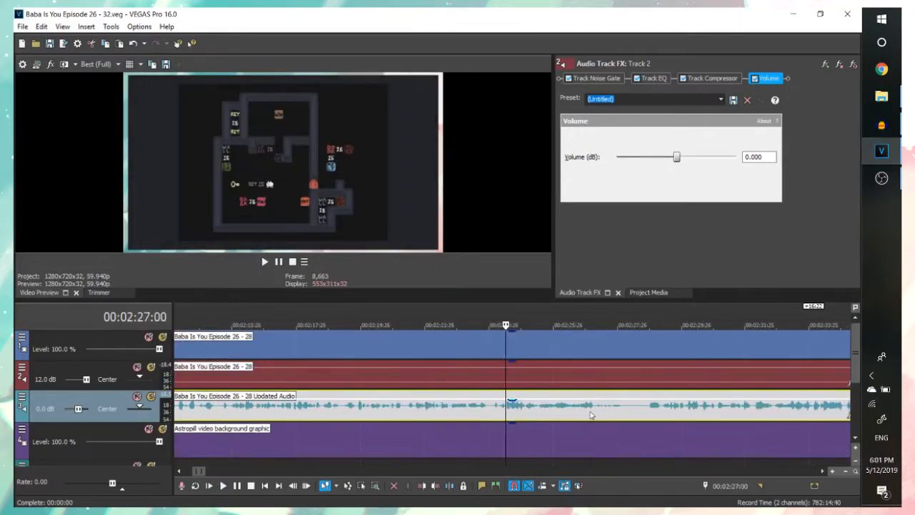
pyautogui.scroll(2, 588, 417)
pyautogui.press('space')
pyautogui.scroll(-1, 575, 421)
pyautogui.scroll(-3, 575, 422)
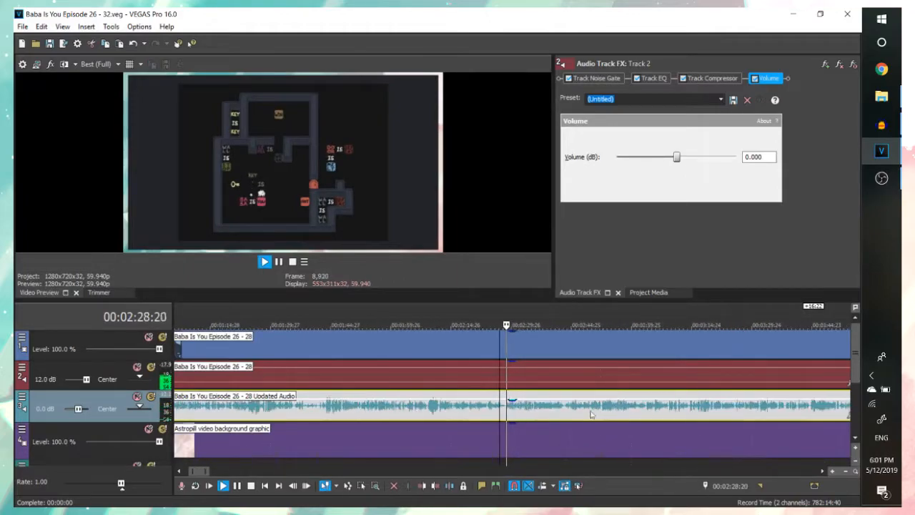
pyautogui.click(647, 409)
pyautogui.scroll(-3, 647, 409)
pyautogui.press('space')
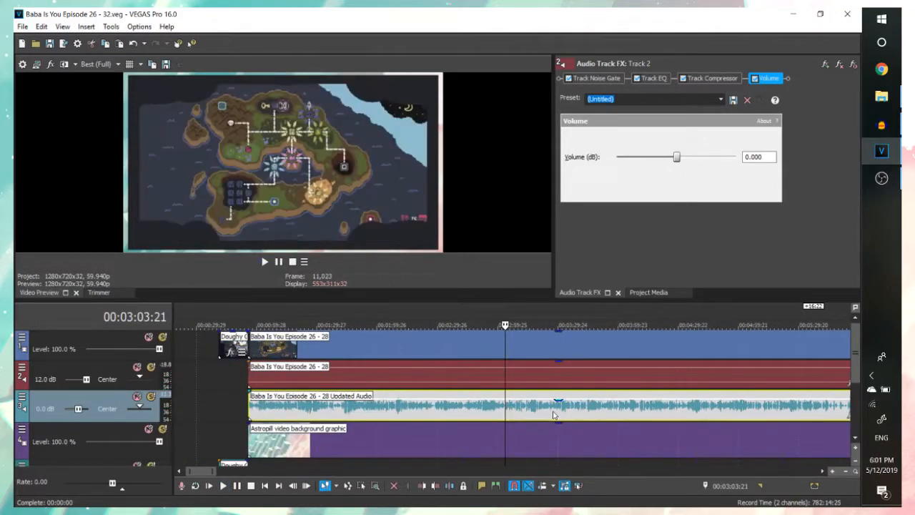
# - Compare the updated audio's waveform around 00:03:25, 00:04:17 and 00:03:35 against the footage
pyautogui.click(563, 414)
pyautogui.click(549, 413)
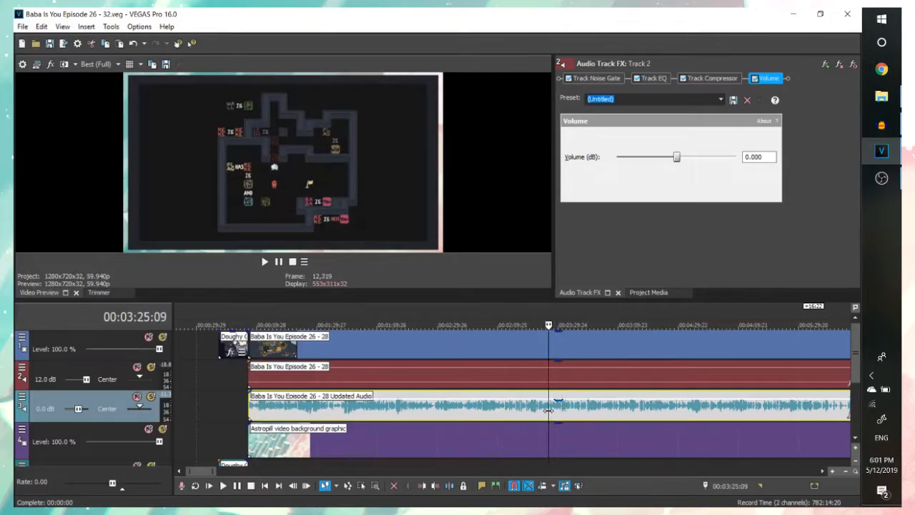
pyautogui.scroll(-2, 549, 410)
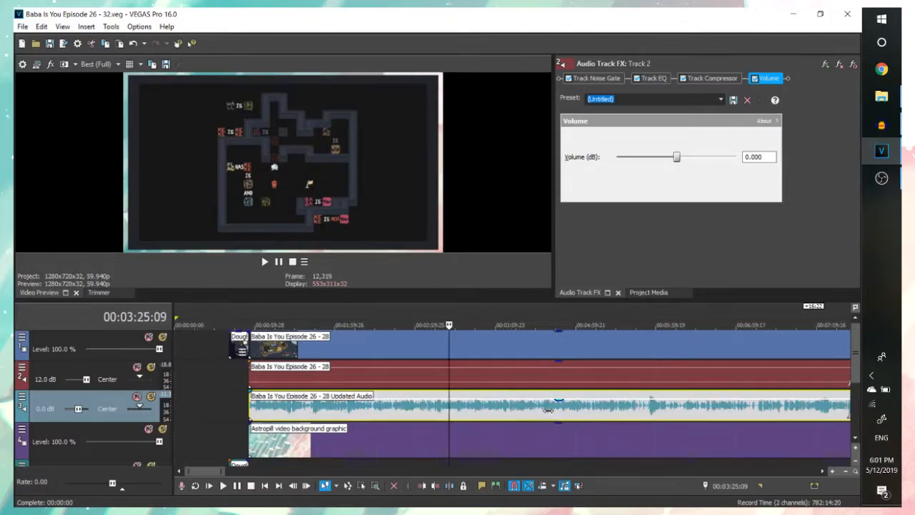
pyautogui.click(498, 414)
pyautogui.click(518, 413)
pyautogui.scroll(2, 519, 413)
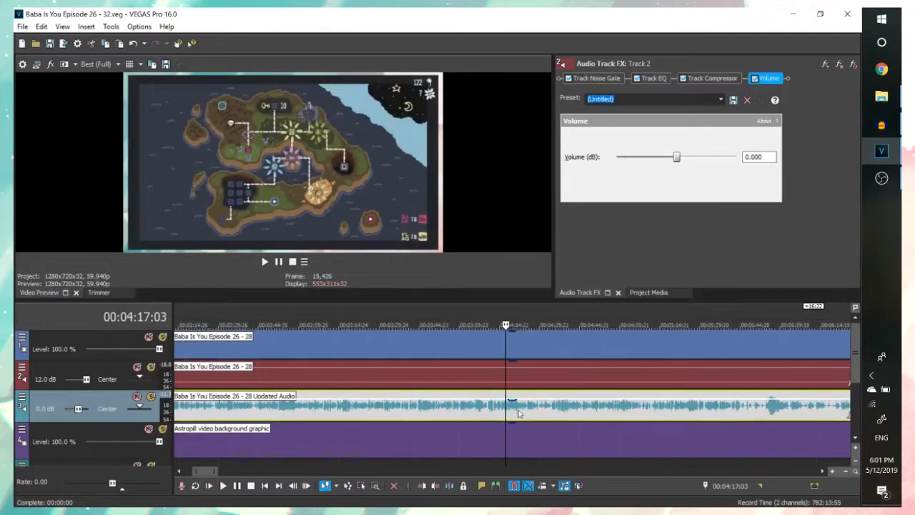
pyautogui.click(390, 413)
pyautogui.scroll(2, 402, 414)
pyautogui.click(529, 414)
pyautogui.scroll(1, 535, 414)
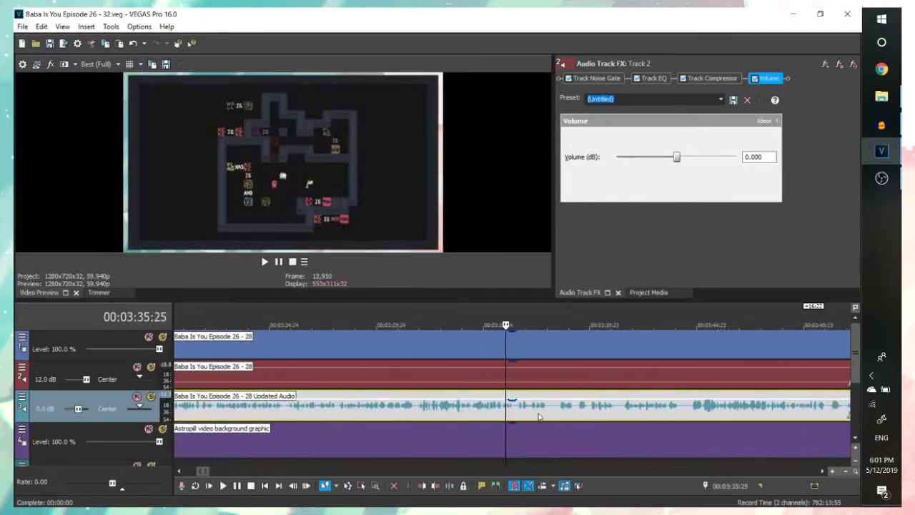
# - Play the updated audio shortly after 00:03:35 and inspect its waveform near 00:04:09
pyautogui.click(529, 411)
pyautogui.scroll(1, 554, 424)
pyautogui.press('space')
pyautogui.scroll(-4, 572, 427)
pyautogui.press('space')
pyautogui.click(632, 409)
pyautogui.scroll(2, 615, 413)
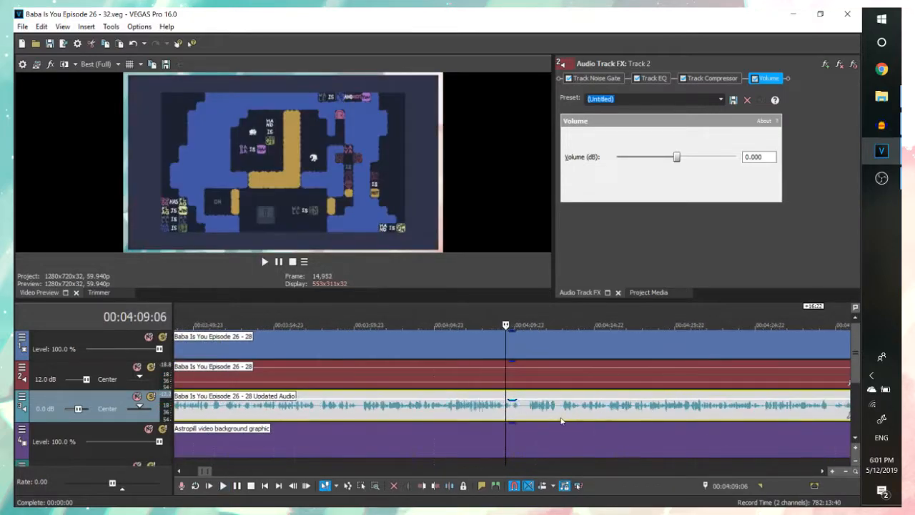
pyautogui.scroll(-4, 572, 415)
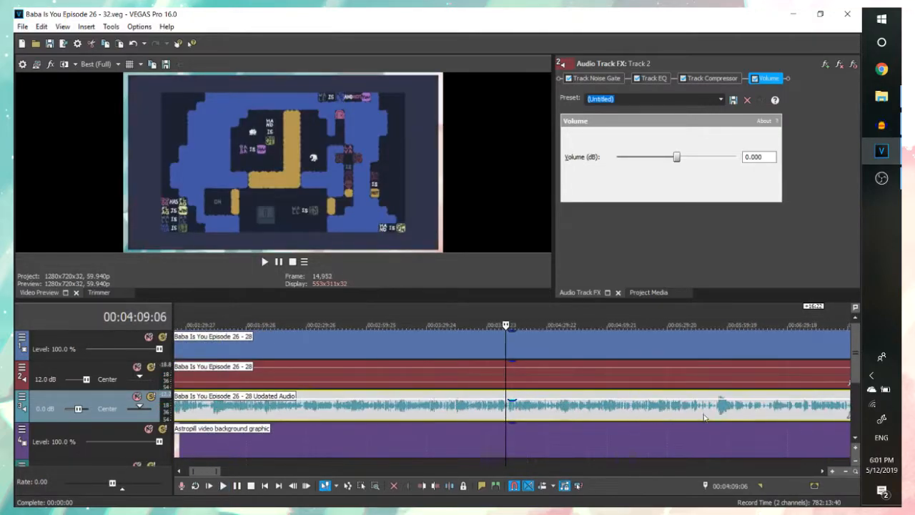
# - Inspect the loud section of the updated audio before 00:06:02 and play the passage just after it
pyautogui.click(690, 414)
pyautogui.scroll(2, 563, 428)
pyautogui.scroll(-4, 590, 416)
pyautogui.click(570, 412)
pyautogui.scroll(2, 572, 415)
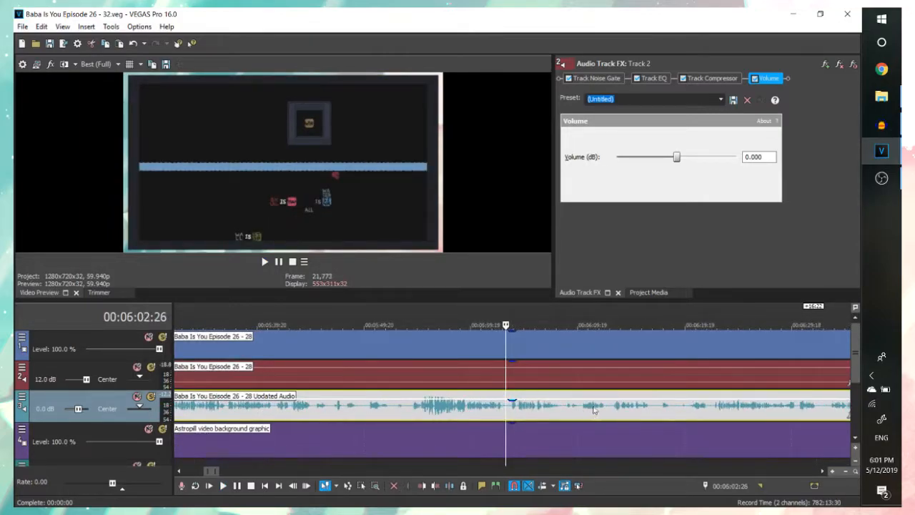
pyautogui.click(607, 409)
pyautogui.press('space')
pyautogui.scroll(-3, 572, 415)
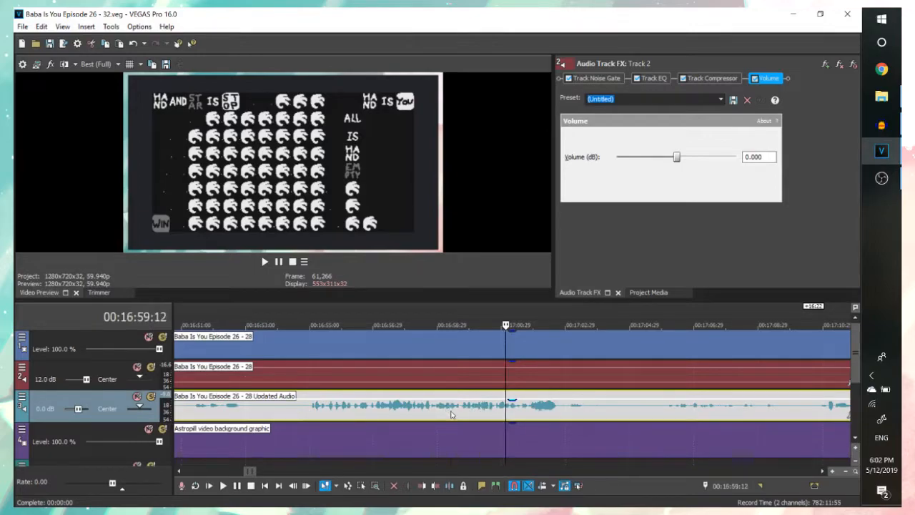
# - Split the updated audio at 00:17:02:21 and 00:17:04:13 and delete the quiet piece between the two cuts
pyautogui.click(451, 414)
pyautogui.click(526, 415)
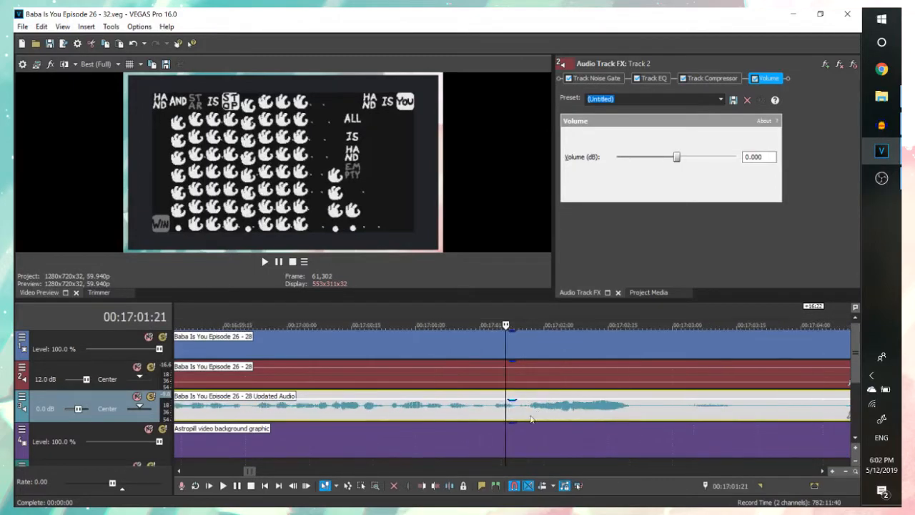
pyautogui.press('space')
pyautogui.scroll(2, 565, 412)
pyautogui.press('space')
pyautogui.click(559, 410)
pyautogui.press('s')
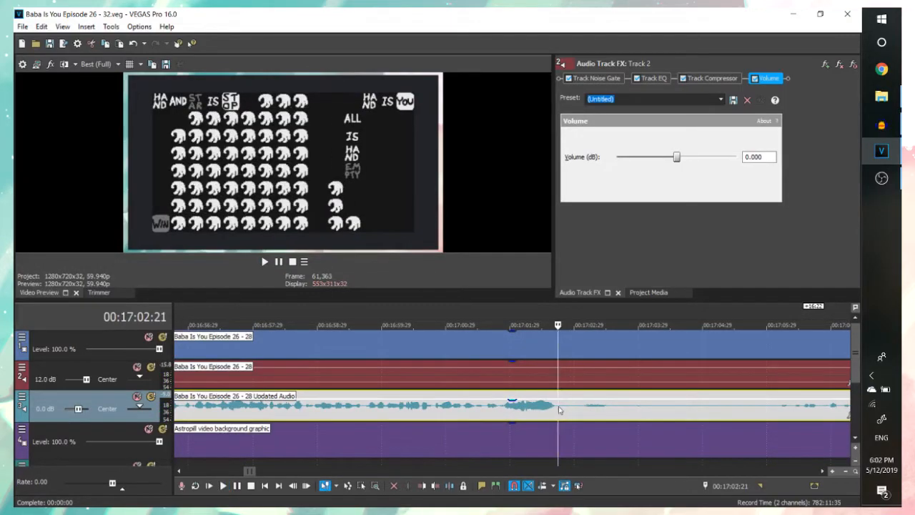
pyautogui.click(670, 410)
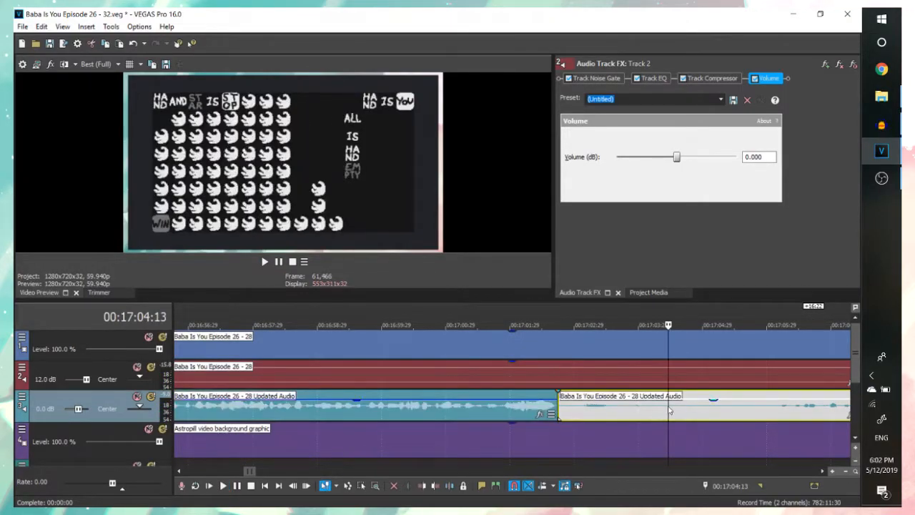
pyautogui.press('s')
pyautogui.click(617, 413)
pyautogui.press('Delete')
# - Play through the gap in the updated audio and split the footage, its original audio and the background at 00:17:04:01
pyautogui.click(520, 414)
pyautogui.scroll(1, 534, 414)
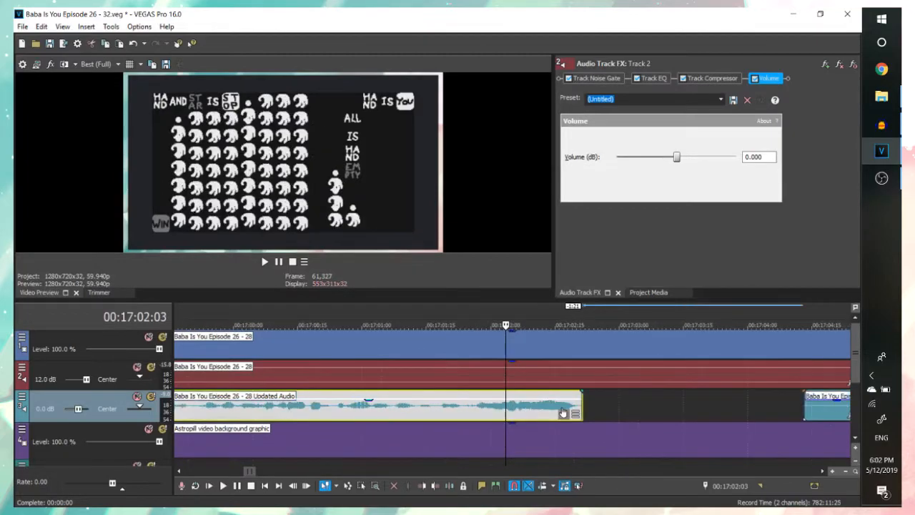
pyautogui.press('space')
pyautogui.scroll(-2, 563, 412)
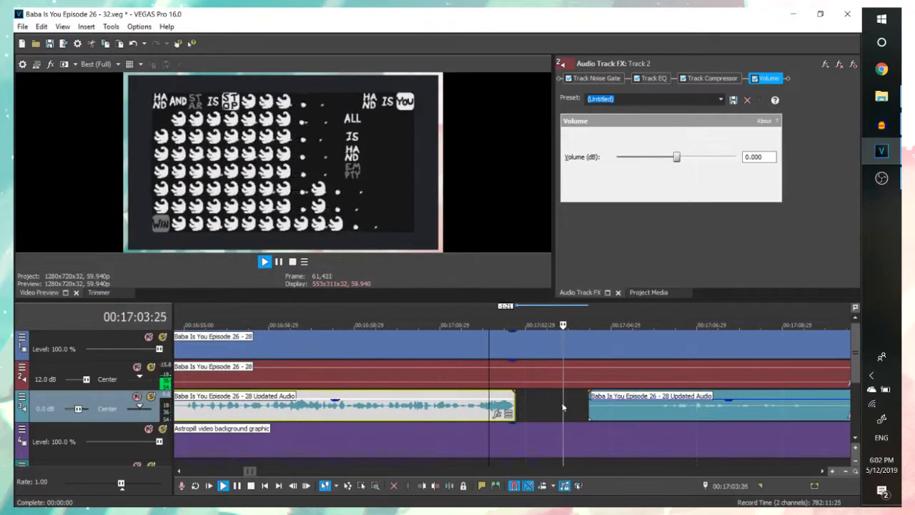
pyautogui.press('space')
pyautogui.click(570, 400)
pyautogui.press('s')
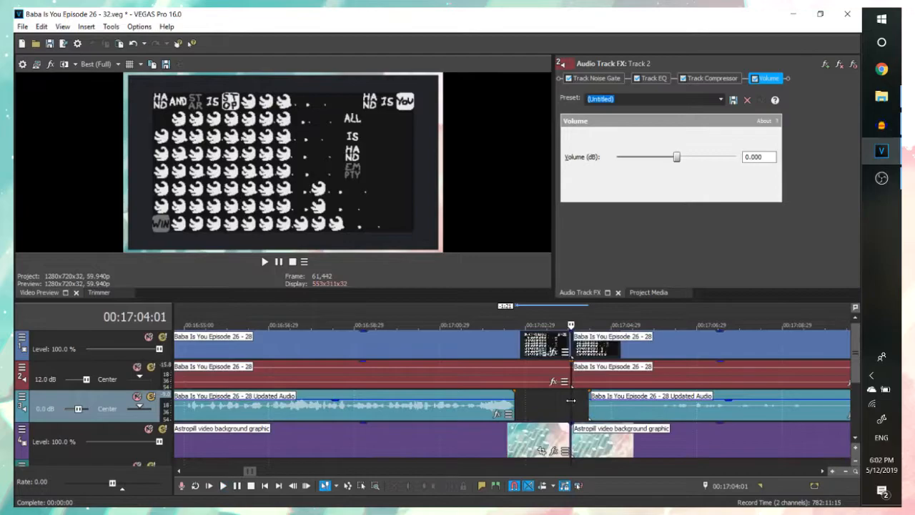
# - Examine the updated audio's waveform after the cut at 00:17:04 and play the passage near 00:17:42
pyautogui.scroll(-2, 571, 400)
pyautogui.scroll(3, 551, 402)
pyautogui.scroll(-3, 598, 407)
pyautogui.scroll(-3, 565, 419)
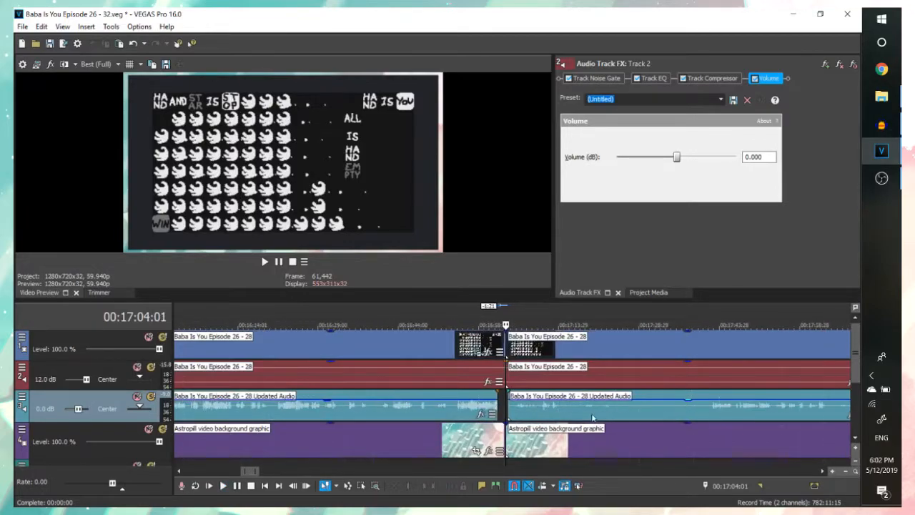
pyautogui.click(713, 409)
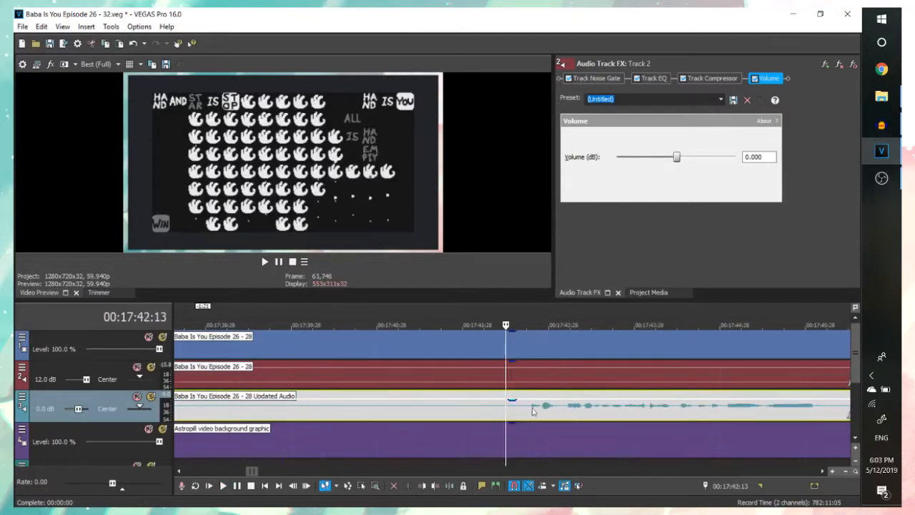
pyautogui.press('space')
pyautogui.press('space')
pyautogui.scroll(-4, 636, 415)
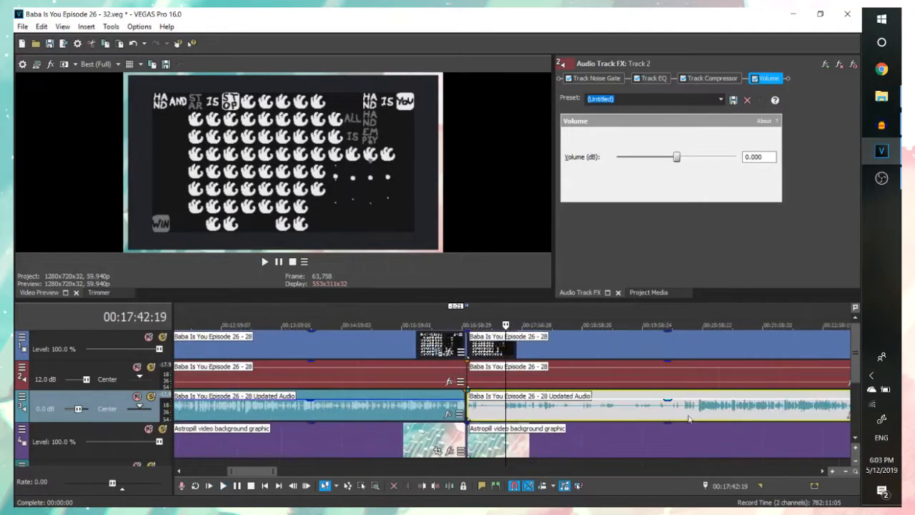
# - Split the updated audio where speech resumes near 00:20:55 and delete the mostly quiet clip before it
pyautogui.click(695, 412)
pyautogui.scroll(-1, 685, 415)
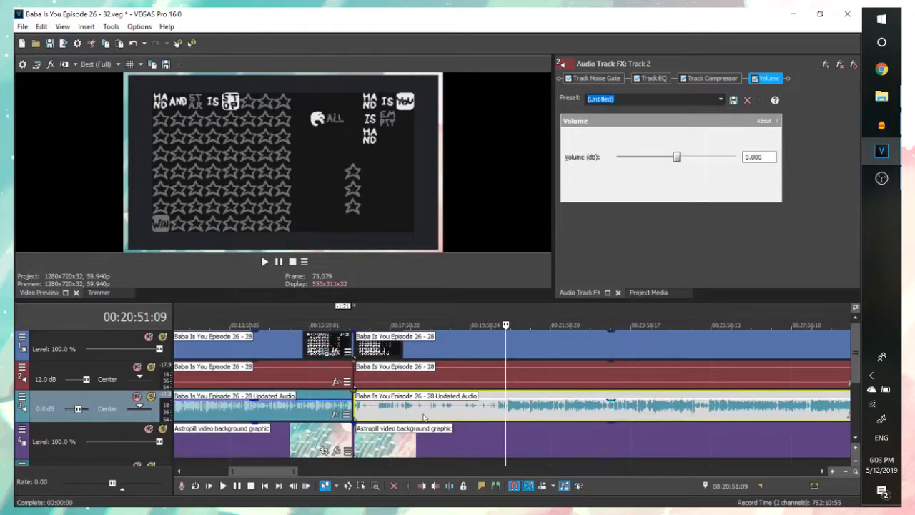
pyautogui.scroll(6, 429, 418)
pyautogui.scroll(4, 542, 412)
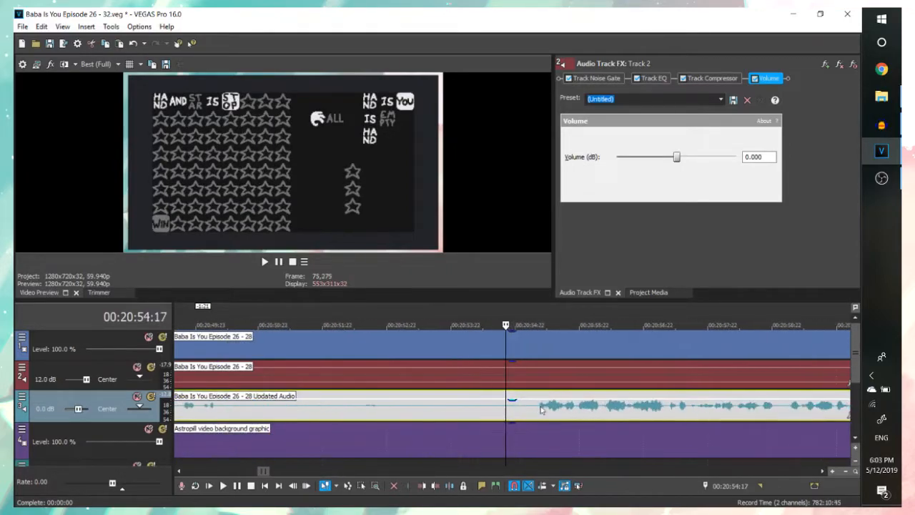
pyautogui.scroll(3, 554, 411)
pyautogui.click(568, 411)
pyautogui.press('s')
pyautogui.click(541, 412)
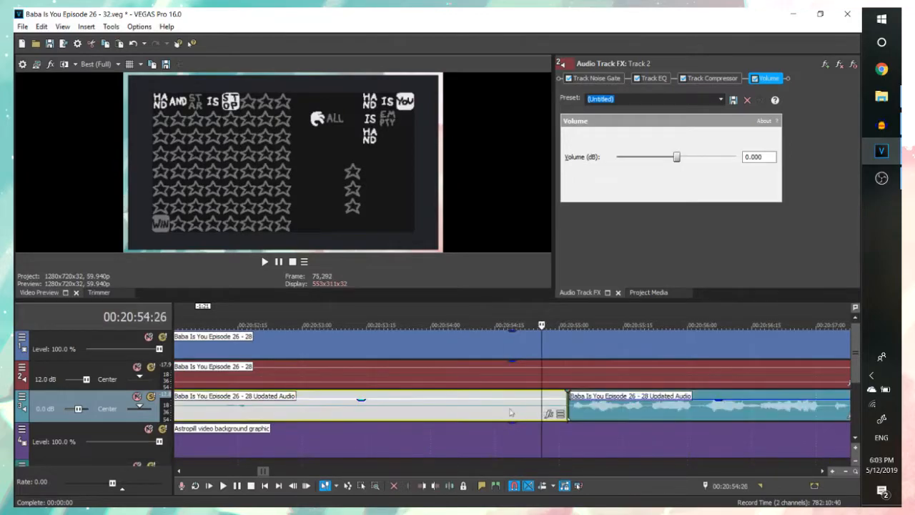
pyautogui.press('Delete')
# - Split the footage, its original audio and the background at 00:20:54:12 and play across the cut
pyautogui.click(496, 406)
pyautogui.click(484, 408)
pyautogui.press('s')
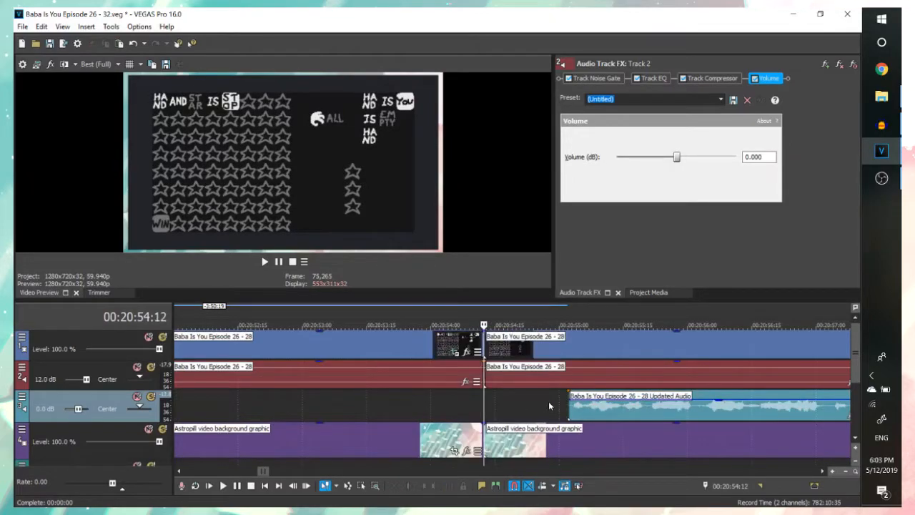
pyautogui.press('space')
pyautogui.scroll(-4, 494, 403)
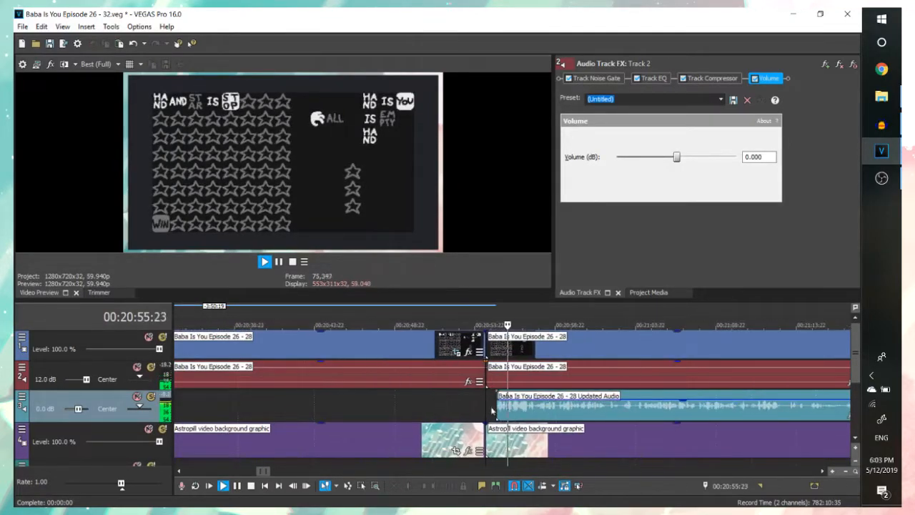
pyautogui.press('space')
# - Delete the footage, original audio and background between 00:17:04:01 and 00:20:54:12
pyautogui.scroll(-8, 415, 420)
pyautogui.click(413, 440)
pyautogui.keyDown('shift'); pyautogui.click(445, 356); pyautogui.keyUp('shift')
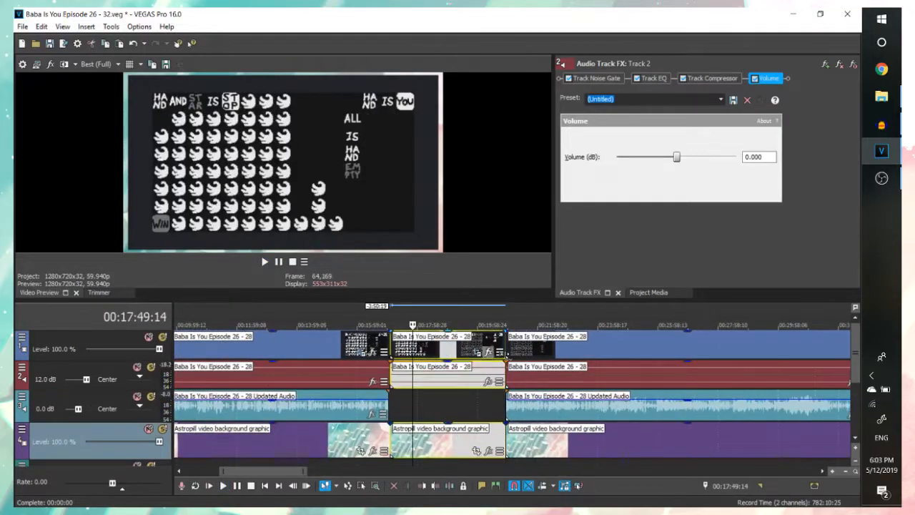
pyautogui.press('Delete')
# - Move the clips following the deleted section back against the cut at 00:17:04:01, closing the gap on all four tracks
pyautogui.click(549, 349)
pyautogui.keyDown('shift'); pyautogui.click(556, 443); pyautogui.keyUp('shift')
pyautogui.moveTo(558, 355); pyautogui.dragTo(449, 354)
# - Play the joined clips from about 00:17:00 to 00:17:05 to check the transition
pyautogui.click(396, 346)
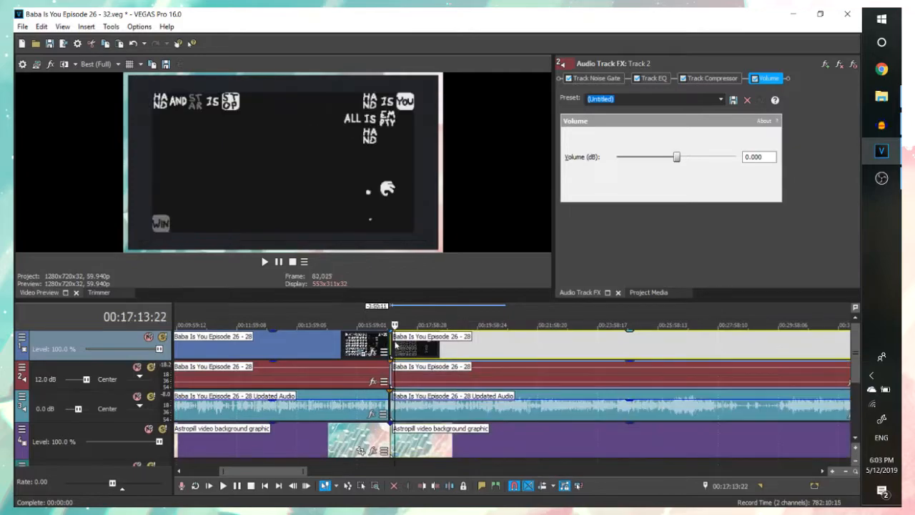
pyautogui.click(393, 346)
pyautogui.scroll(8, 393, 347)
pyautogui.click(473, 346)
pyautogui.press('space')
pyautogui.scroll(3, 475, 346)
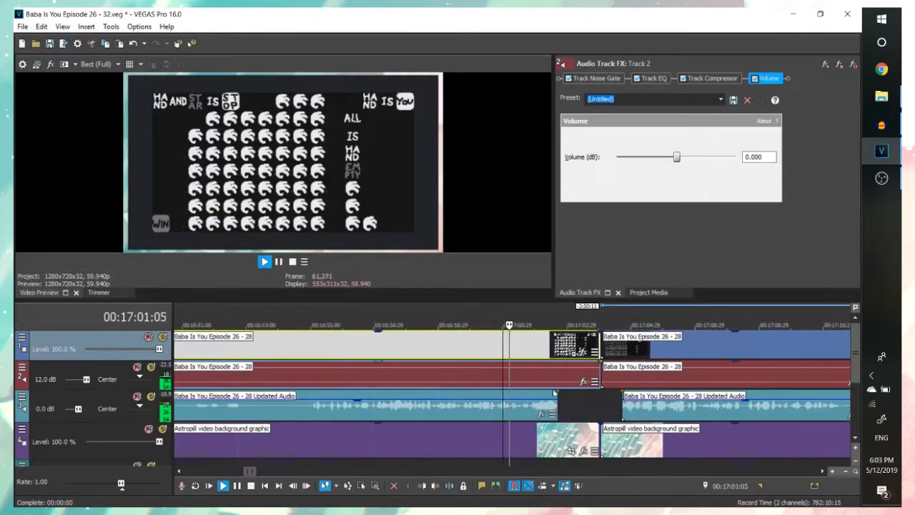
pyautogui.click(583, 407)
pyautogui.scroll(2, 583, 408)
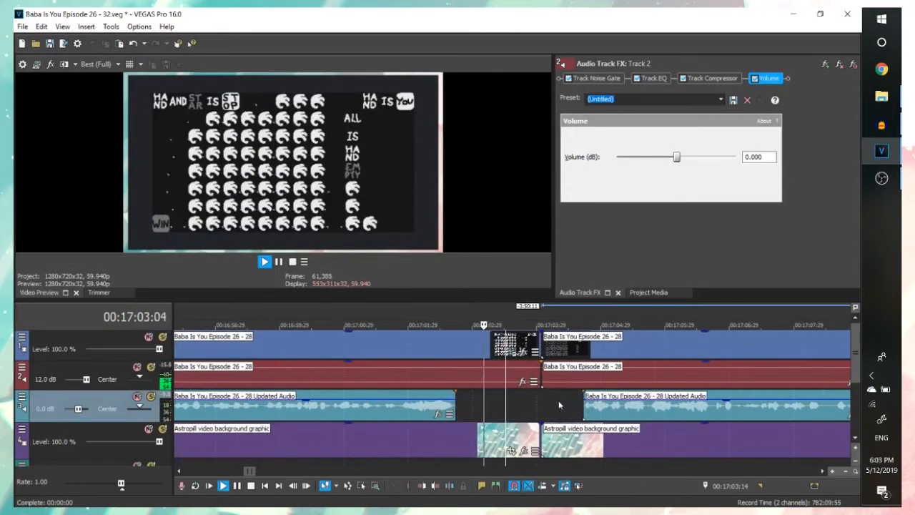
pyautogui.scroll(-4, 558, 400)
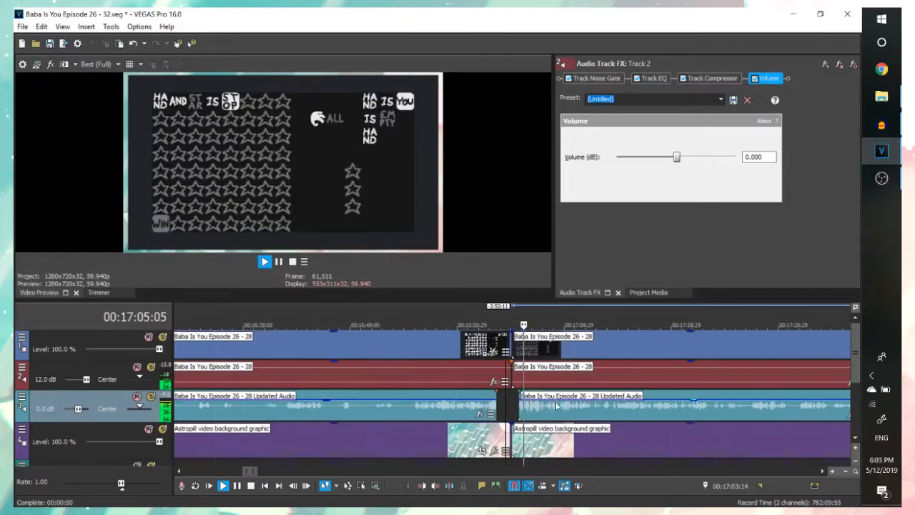
pyautogui.press('space')
pyautogui.scroll(2, 513, 403)
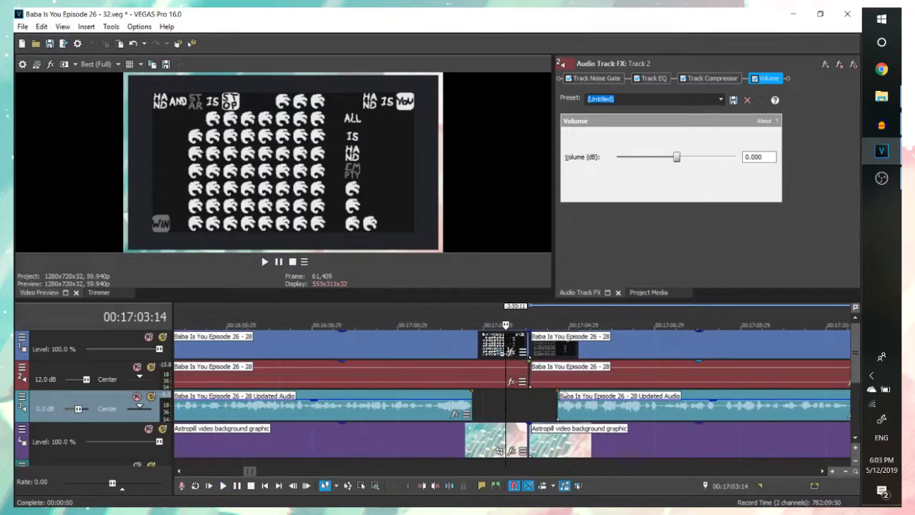
# - Find where the speech ends after 00:21:37 and split the updated audio at 00:21:38:13
pyautogui.scroll(-8, 533, 398)
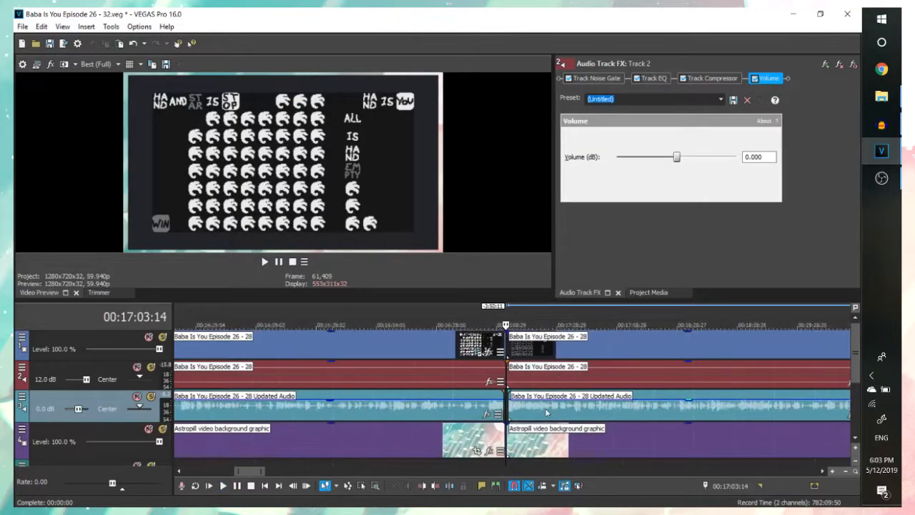
pyautogui.click(591, 416)
pyautogui.scroll(2, 628, 416)
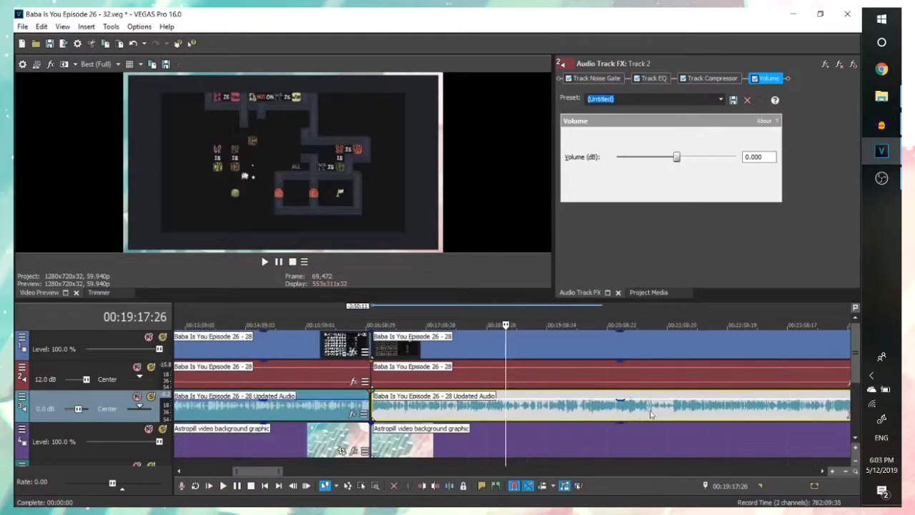
pyautogui.scroll(4, 643, 412)
pyautogui.click(545, 413)
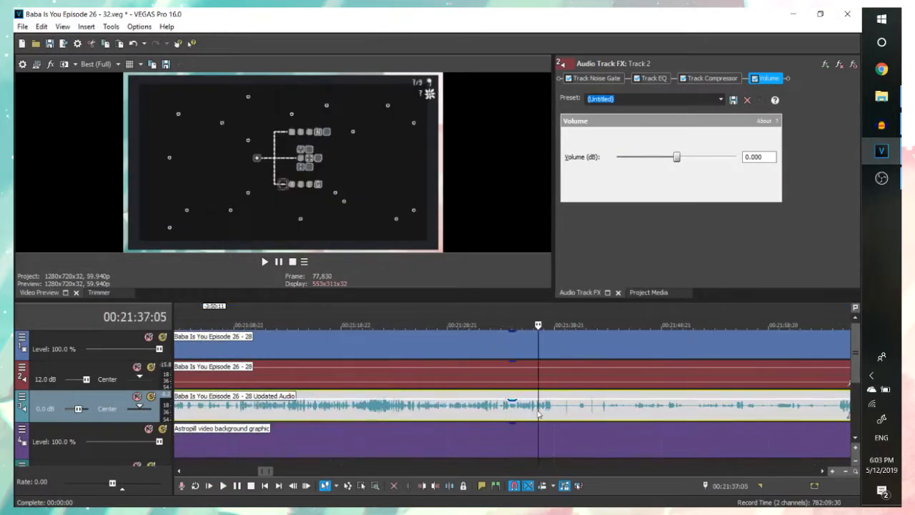
pyautogui.scroll(2, 551, 416)
pyautogui.press('space')
pyautogui.press('space')
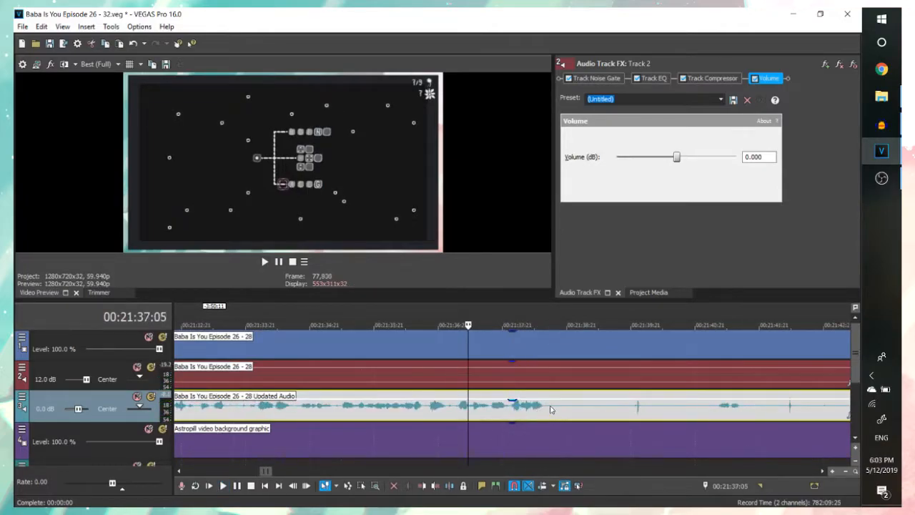
pyautogui.press('s')
# - Split the updated audio where speech resumes near 00:22:05 and delete the piece between 00:21:38:13 and that cut
pyautogui.scroll(-3, 512, 413)
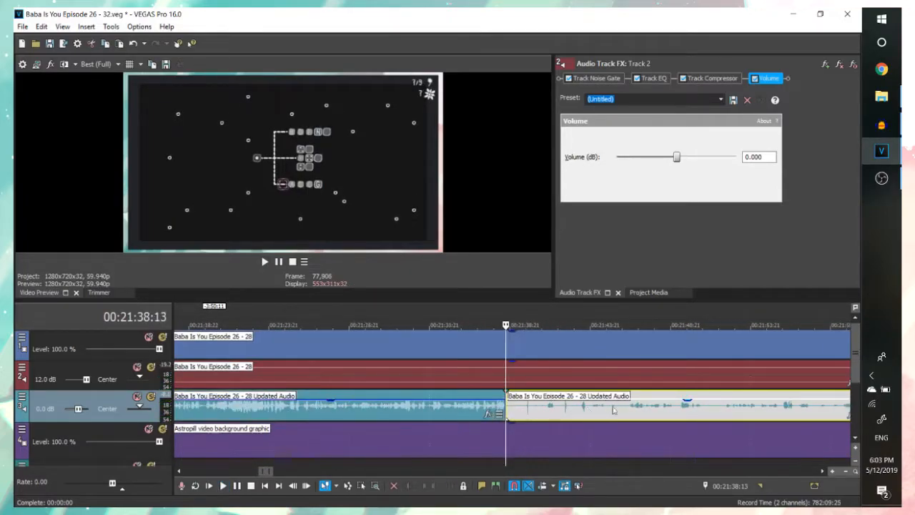
pyautogui.click(720, 411)
pyautogui.scroll(5, 718, 411)
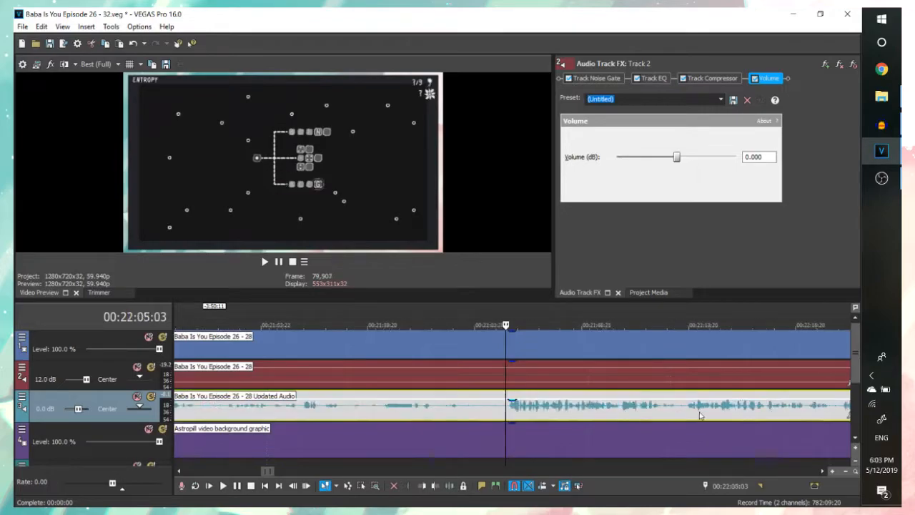
pyautogui.click(555, 406)
pyautogui.press('s')
pyautogui.click(508, 410)
pyautogui.press('Delete')
# - Play from 00:22:04:25 and split the footage, original audio and background just before the updated audio resumes
pyautogui.scroll(-6, 490, 410)
pyautogui.scroll(4, 457, 410)
pyautogui.scroll(3, 482, 408)
pyautogui.click(441, 404)
pyautogui.click(437, 402)
pyautogui.press('space')
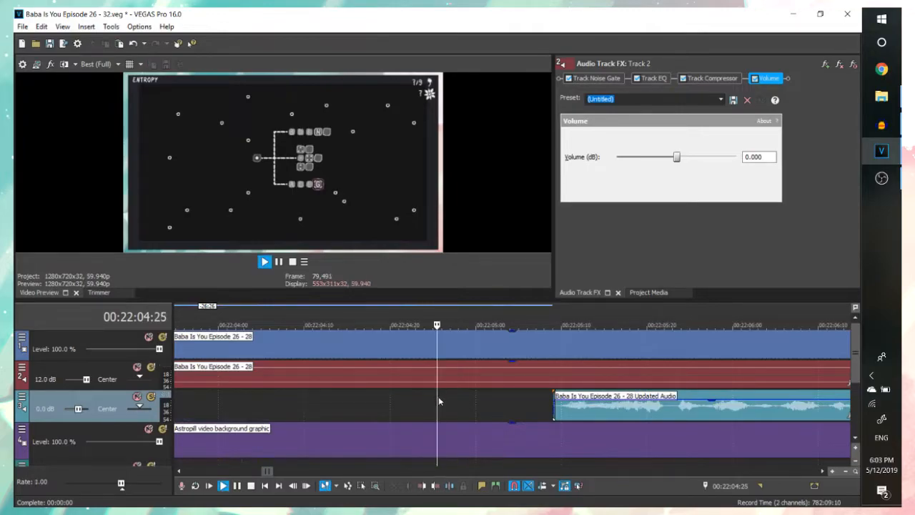
pyautogui.press('space')
pyautogui.scroll(-5, 437, 408)
# - Play the end of the updated audio before 00:21:38:13 and split the footage, original audio and background at 00:21:39:23
pyautogui.scroll(-5, 439, 413)
pyautogui.scroll(4, 441, 414)
pyautogui.click(294, 405)
pyautogui.scroll(5, 515, 422)
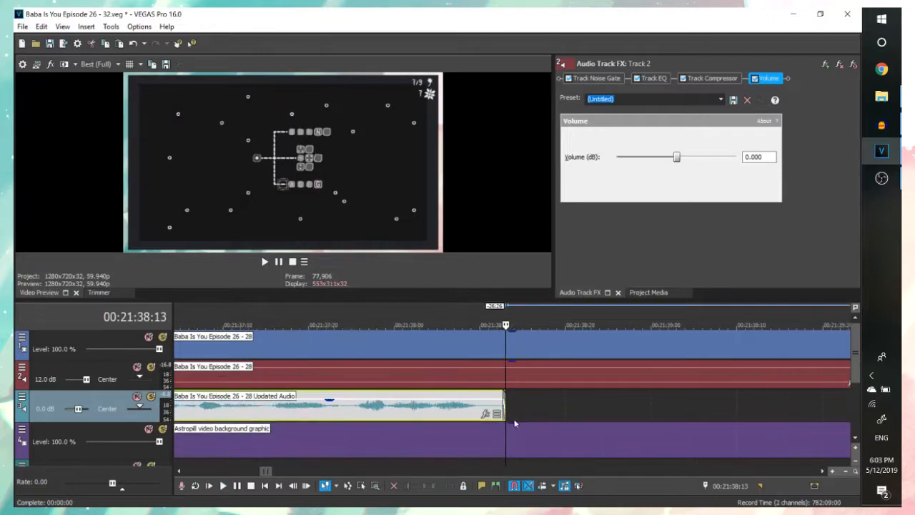
pyautogui.click(409, 412)
pyautogui.press('space')
pyautogui.scroll(-4, 511, 415)
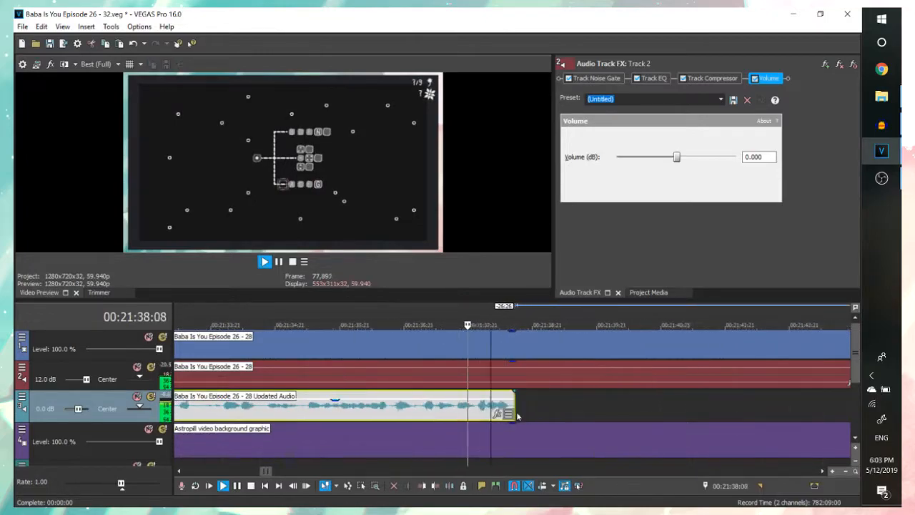
pyautogui.press('space')
pyautogui.click(570, 402)
pyautogui.press('s')
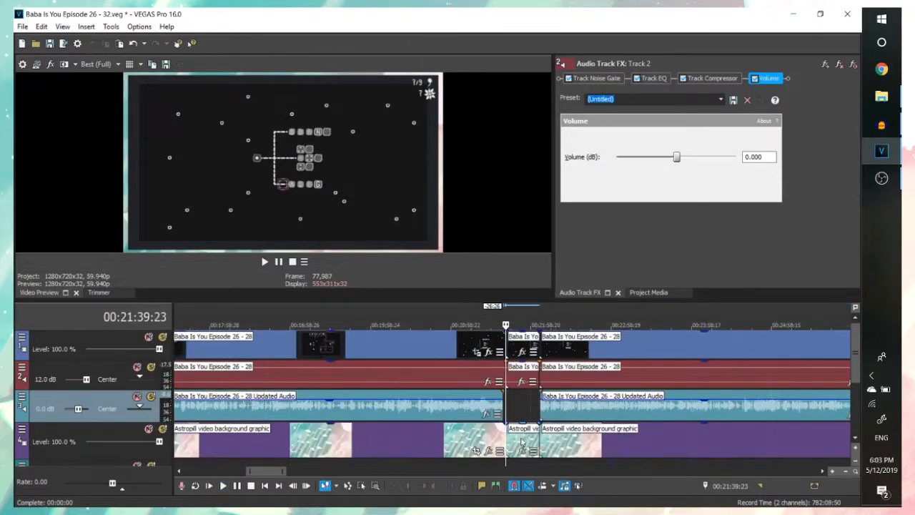
# - Delete the short section of footage, original audio and background between 00:21:39:23 and the cut near 00:22:05
pyautogui.scroll(3, 526, 433)
pyautogui.click(521, 434)
pyautogui.keyDown('ctrl'); pyautogui.click(550, 353); pyautogui.keyUp('ctrl')
pyautogui.press('Delete')
pyautogui.scroll(-2, 568, 359)
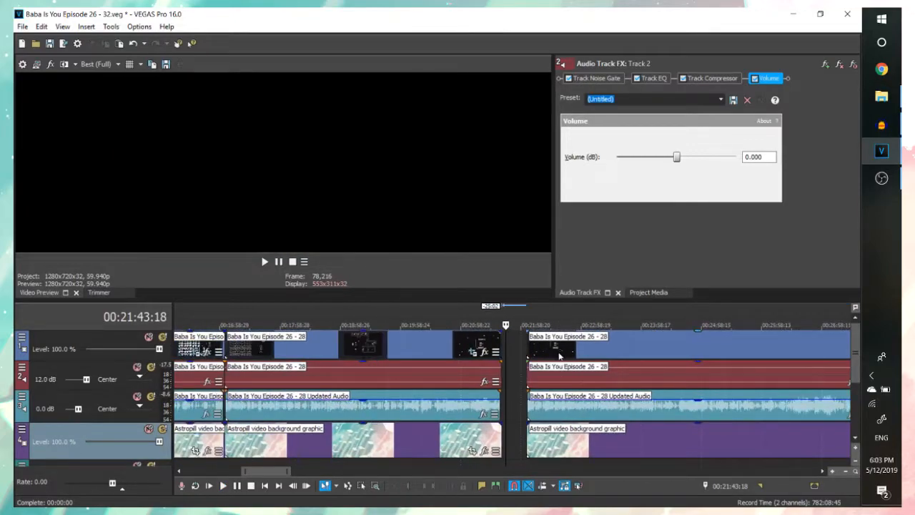
# - Move the clips after the deleted section about 46 seconds later on all four tracks to widen the gap
pyautogui.click(560, 355)
pyautogui.keyDown('shift'); pyautogui.click(597, 443); pyautogui.keyUp('shift')
pyautogui.moveTo(592, 356); pyautogui.dragTo(638, 357)
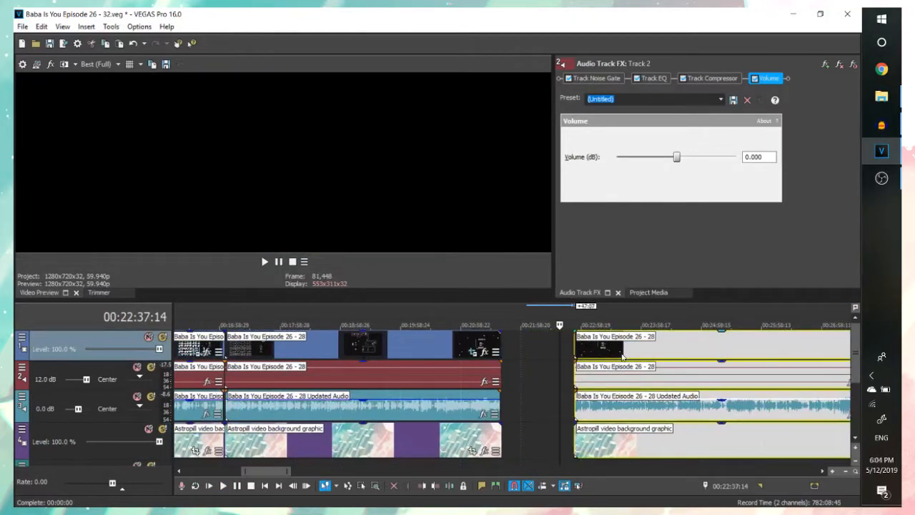
# - Examine the Astropill Outro Updated ver2 clip near 01:53:54 and the end of its audio
pyautogui.scroll(-4, 606, 363)
pyautogui.click(587, 341)
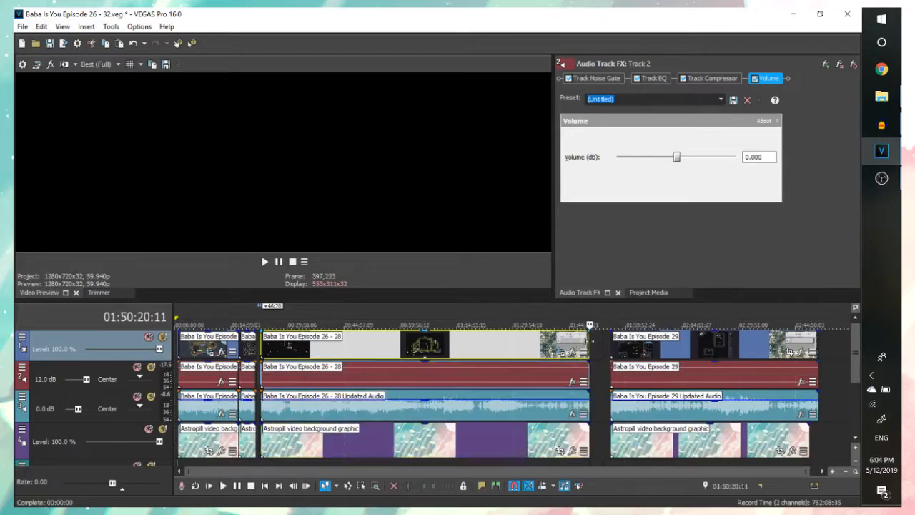
pyautogui.scroll(5, 600, 352)
pyautogui.click(779, 346)
pyautogui.scroll(2, 758, 361)
pyautogui.scroll(-3, 665, 390)
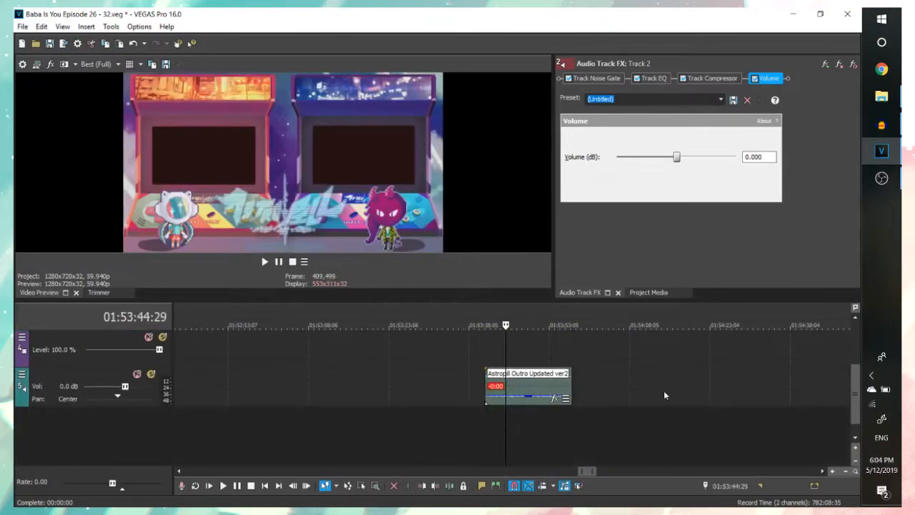
pyautogui.scroll(3, 655, 385)
pyautogui.click(691, 384)
pyautogui.scroll(3, 669, 365)
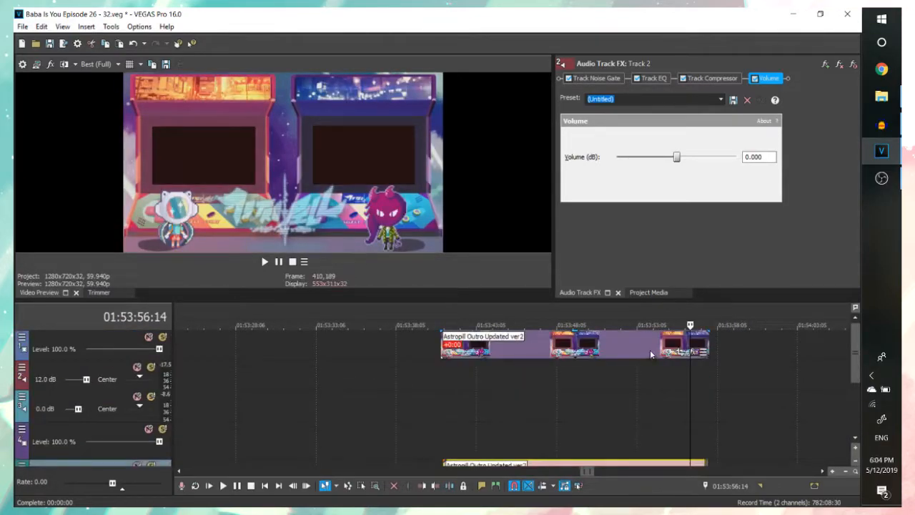
pyautogui.click(650, 349)
pyautogui.scroll(-3, 658, 383)
pyautogui.scroll(3, 688, 410)
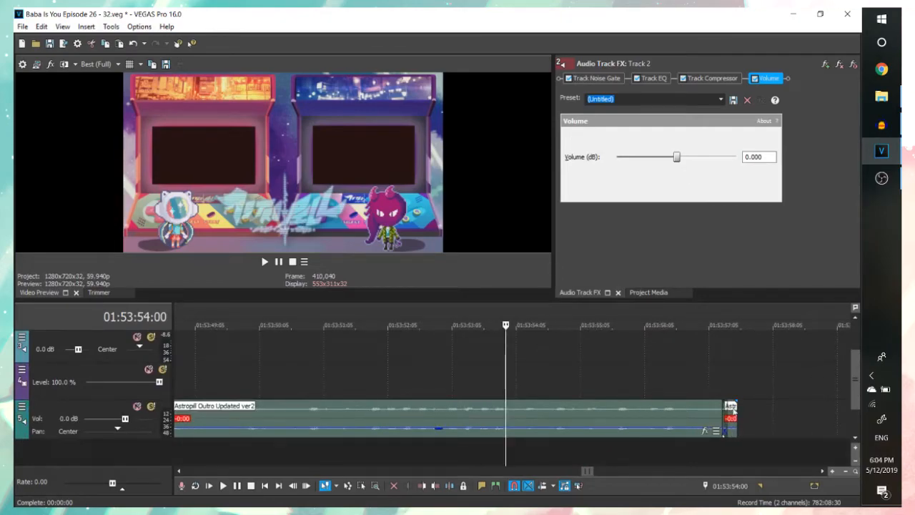
pyautogui.click(593, 398)
pyautogui.scroll(-4, 505, 380)
pyautogui.scroll(4, 524, 394)
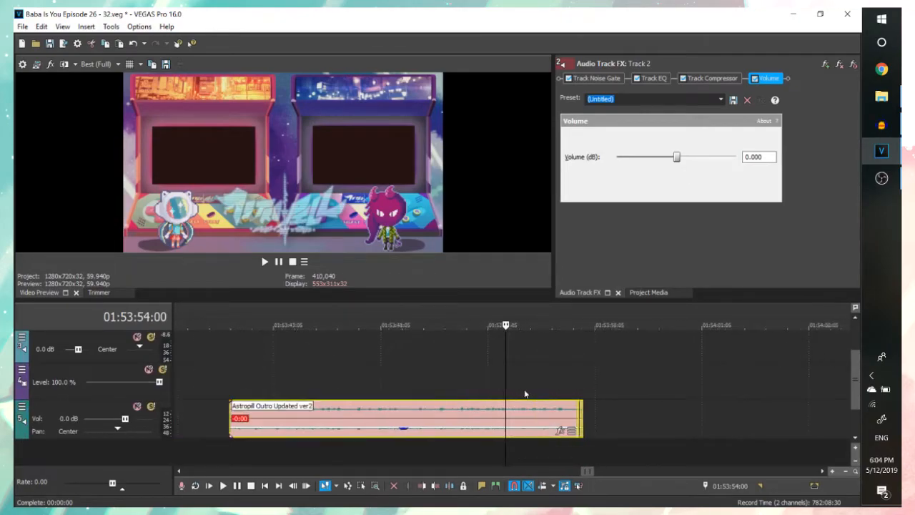
# - Copy the Astropill outro video with its audio and paste it at 00:21:39:23, directly after the first episode's footage
pyautogui.click(734, 412)
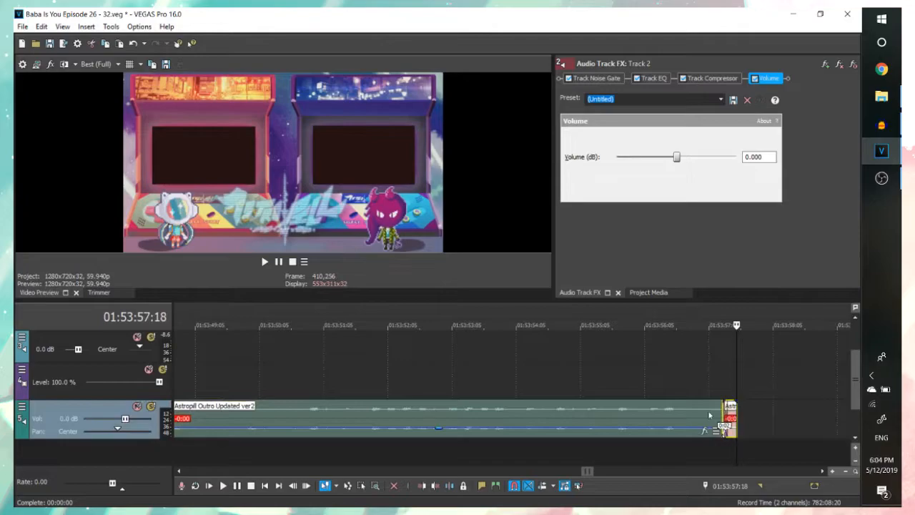
pyautogui.scroll(3, 708, 415)
pyautogui.keyDown('ctrl'); pyautogui.click(541, 355); pyautogui.keyUp('ctrl')
pyautogui.scroll(-10, 429, 372)
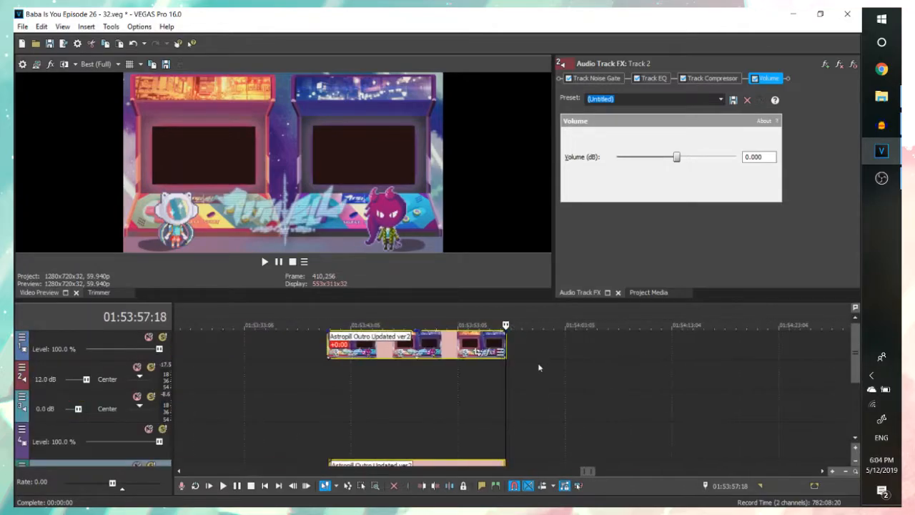
pyautogui.scroll(-3, 289, 376)
pyautogui.click(253, 347)
pyautogui.scroll(9, 387, 360)
pyautogui.click(362, 351)
pyautogui.scroll(3, 394, 349)
pyautogui.hotkey('ctrl', 'v')
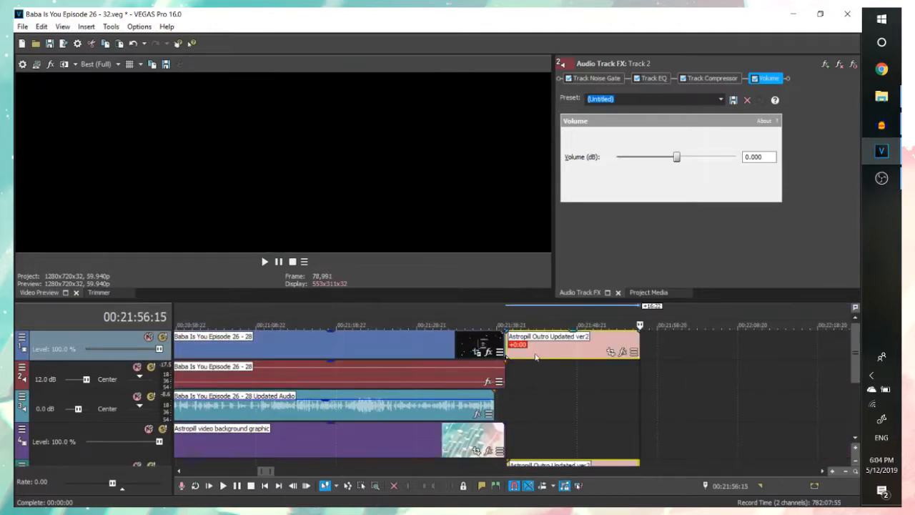
pyautogui.scroll(-3, 621, 365)
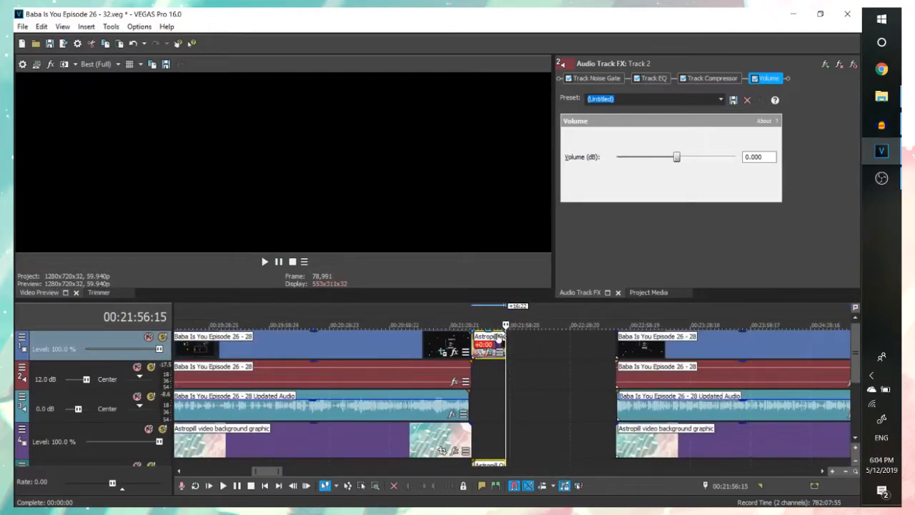
# - Copy the Doughy Guest Intro video and audio from the beginning of the timeline
pyautogui.click(482, 343)
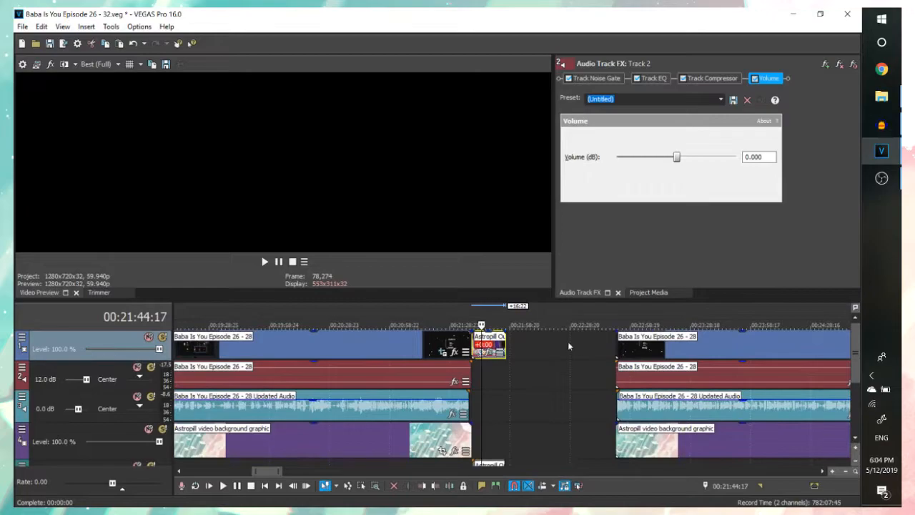
pyautogui.click(597, 348)
pyautogui.scroll(-3, 596, 348)
pyautogui.scroll(-3, 286, 381)
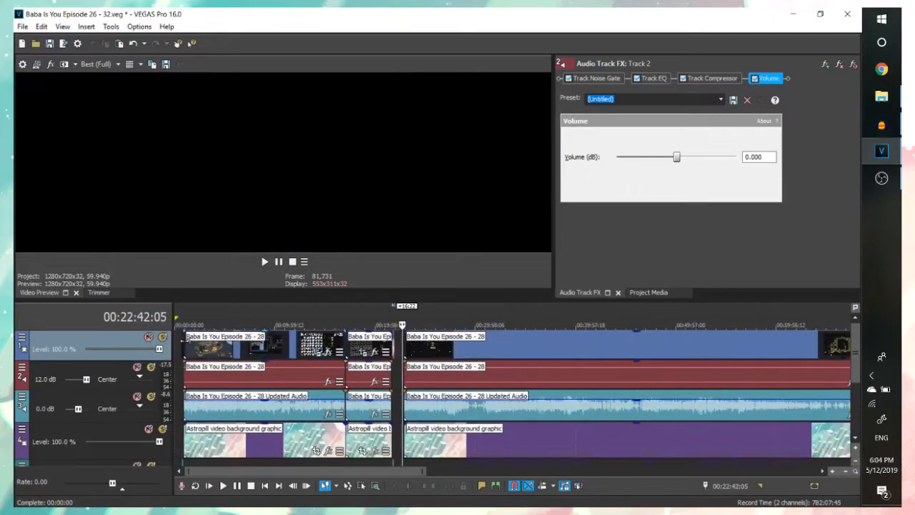
pyautogui.click(188, 345)
pyautogui.scroll(8, 215, 347)
pyautogui.click(443, 353)
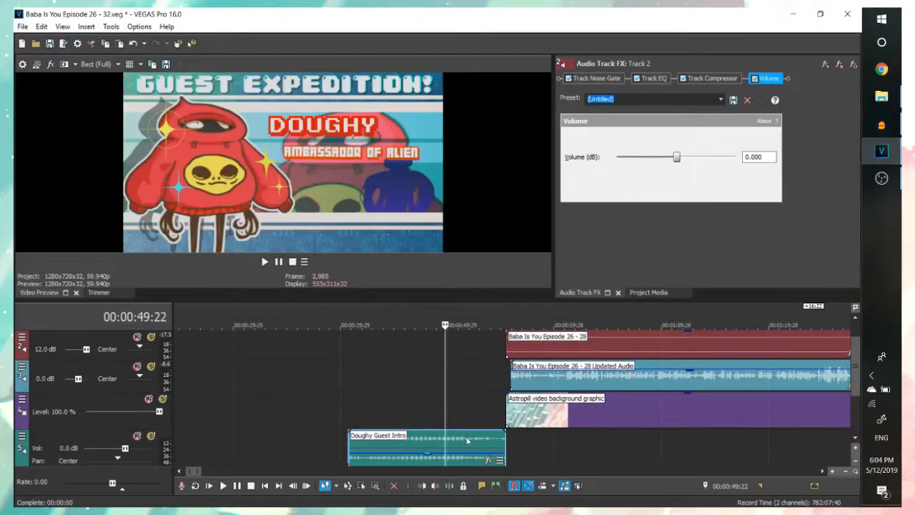
pyautogui.scroll(-5, 577, 397)
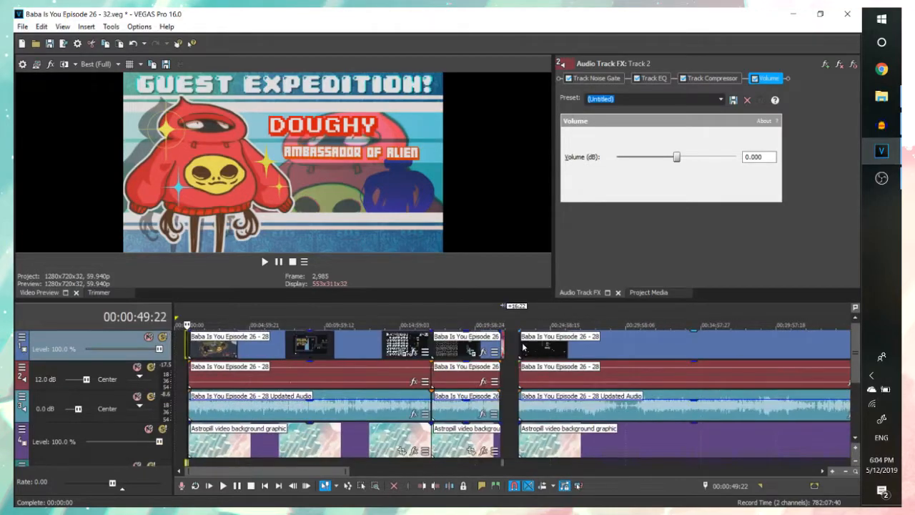
# - Paste the Doughy Guest Intro into the gap after the outro and move it against the start of the following footage
pyautogui.click(522, 347)
pyautogui.scroll(6, 523, 347)
pyautogui.click(416, 341)
pyautogui.click(381, 340)
pyautogui.hotkey('ctrl', 'v')
pyautogui.moveTo(430, 352); pyautogui.dragTo(476, 352)
pyautogui.scroll(-3, 449, 386)
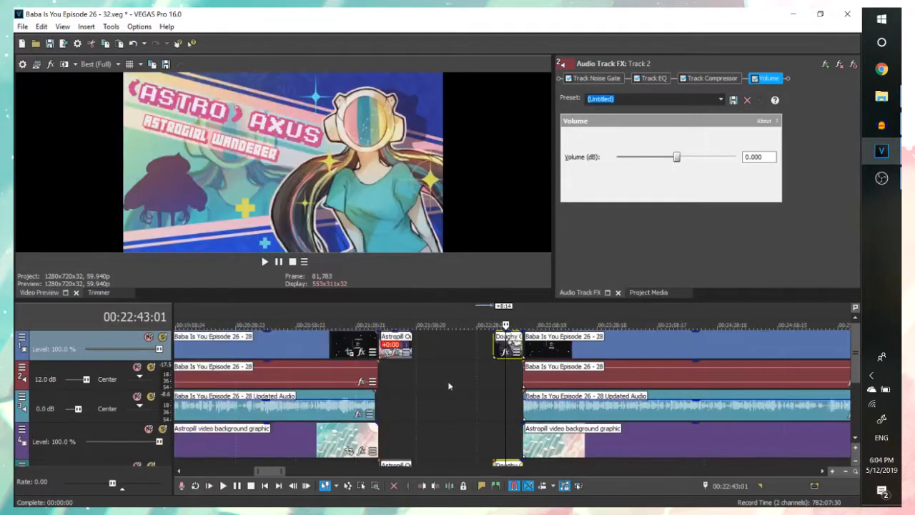
# - Insert an empty video track above the others and place the playhead over the pasted outro at 00:21:43:26
pyautogui.scroll(-2, 448, 383)
pyautogui.rightClick(95, 348)
pyautogui.click(125, 177)
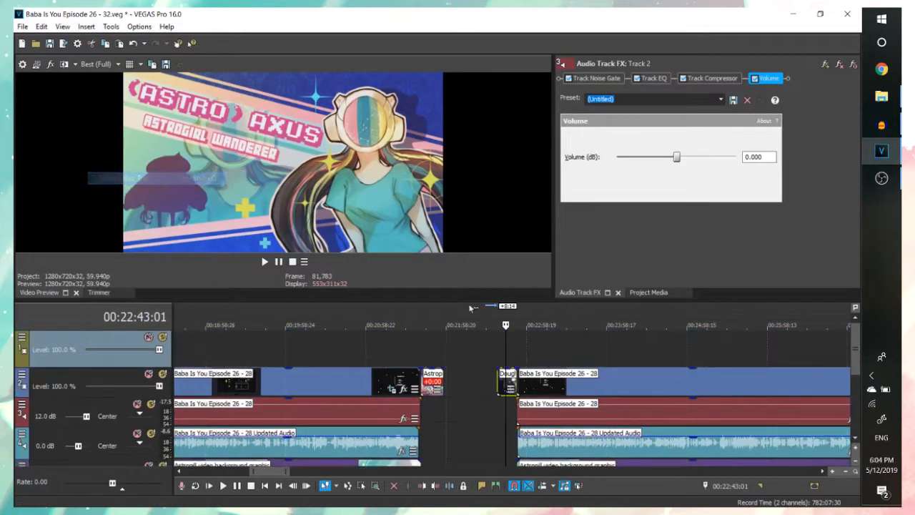
pyautogui.click(419, 346)
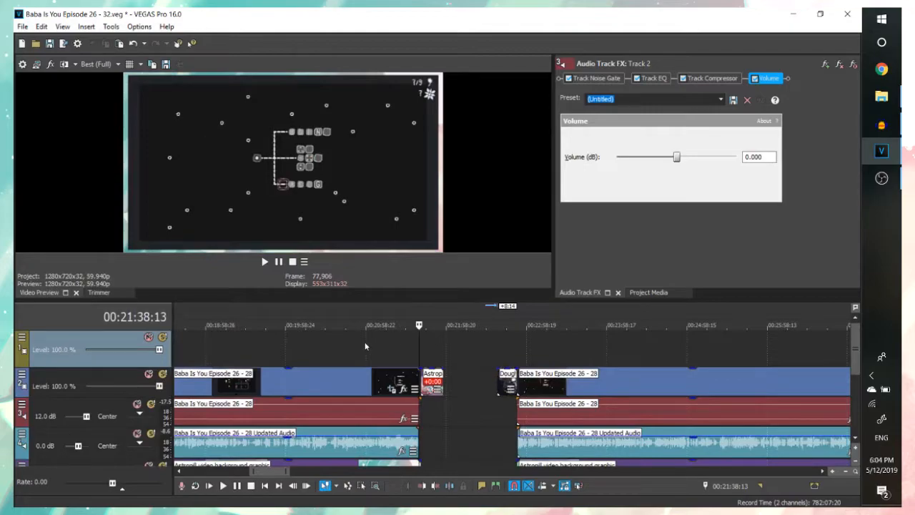
pyautogui.scroll(3, 365, 346)
pyautogui.click(534, 346)
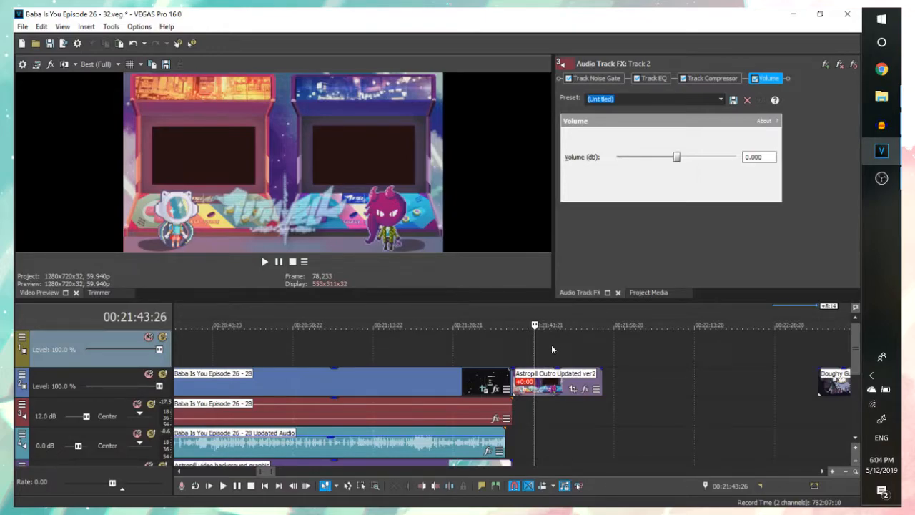
# - Switch to File Explorer's Regular Outro Text folder and preview outro text.png in a smaller window
pyautogui.click(898, 105)
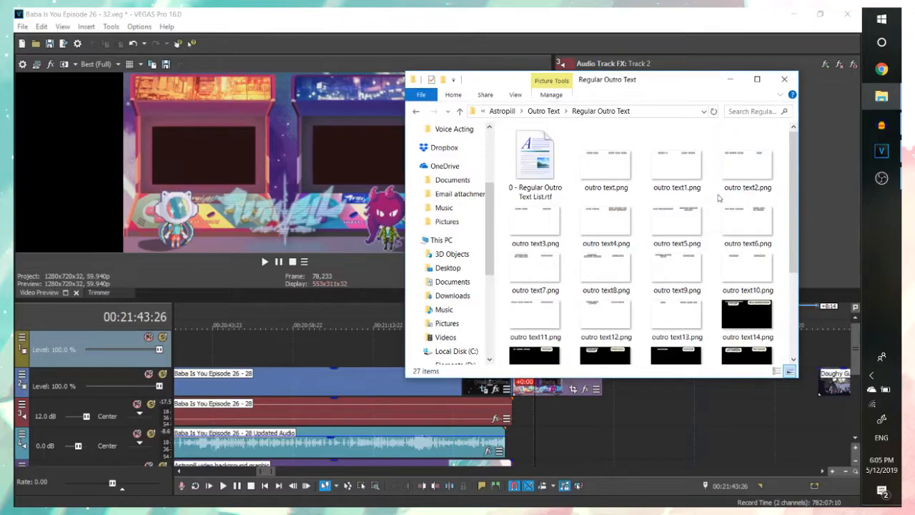
pyautogui.click(629, 170)
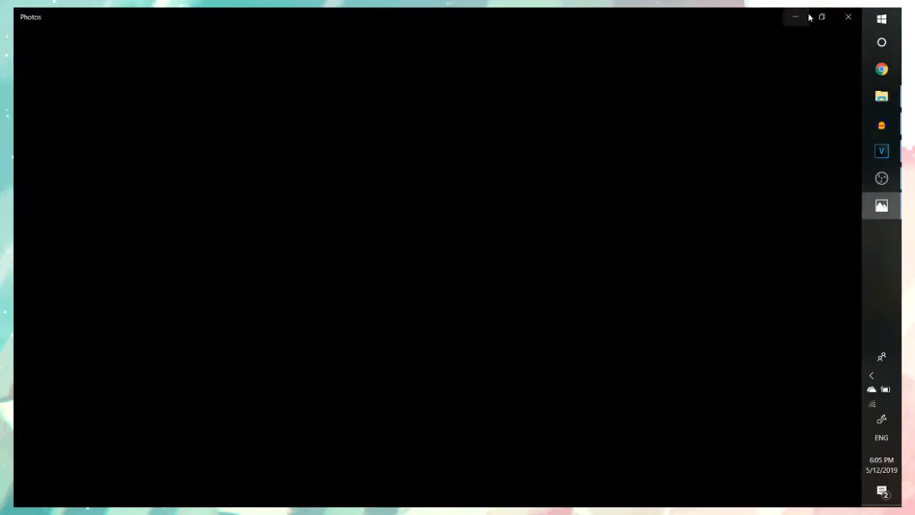
pyautogui.click(821, 15)
pyautogui.moveTo(193, 71); pyautogui.dragTo(293, 111)
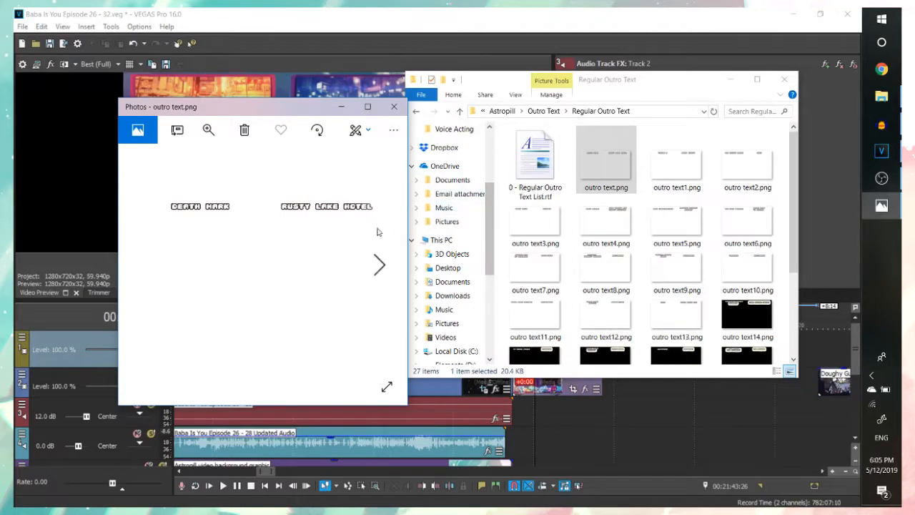
# - Read through 0 - Regular Outro Text List.rtf for a pair of outro titles, closing the image preview and the list
pyautogui.doubleClick(531, 168)
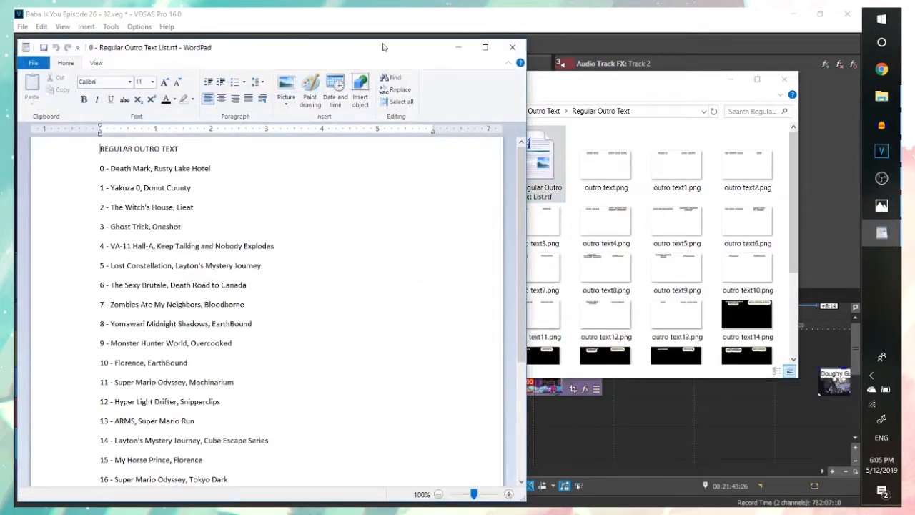
pyautogui.moveTo(375, 45); pyautogui.dragTo(687, 47)
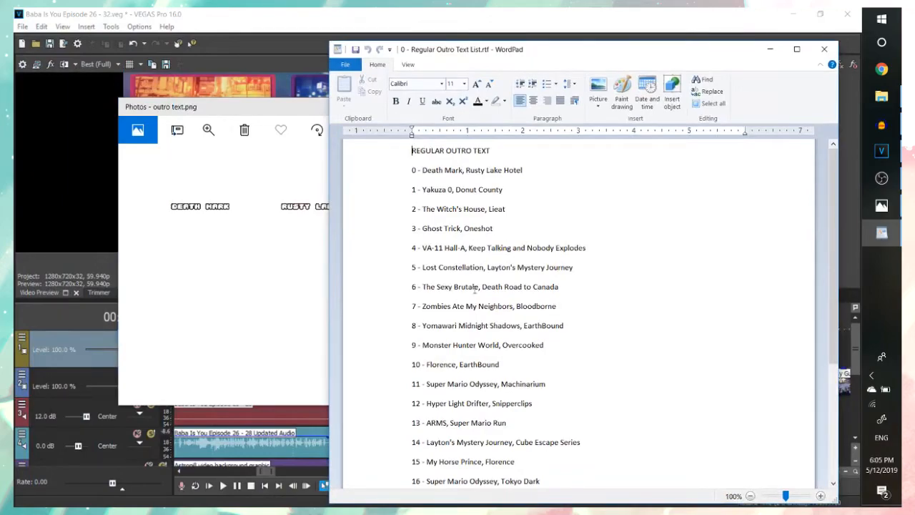
pyautogui.scroll(-3, 474, 283)
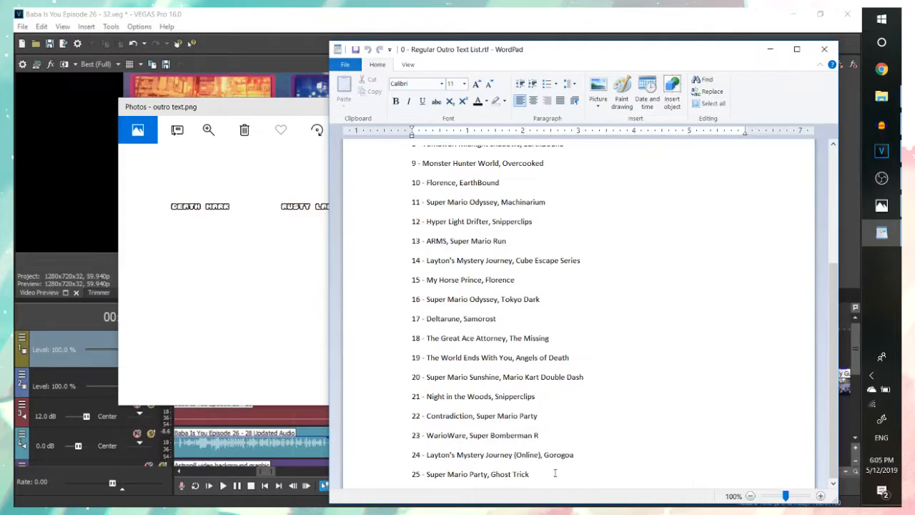
pyautogui.scroll(3, 543, 303)
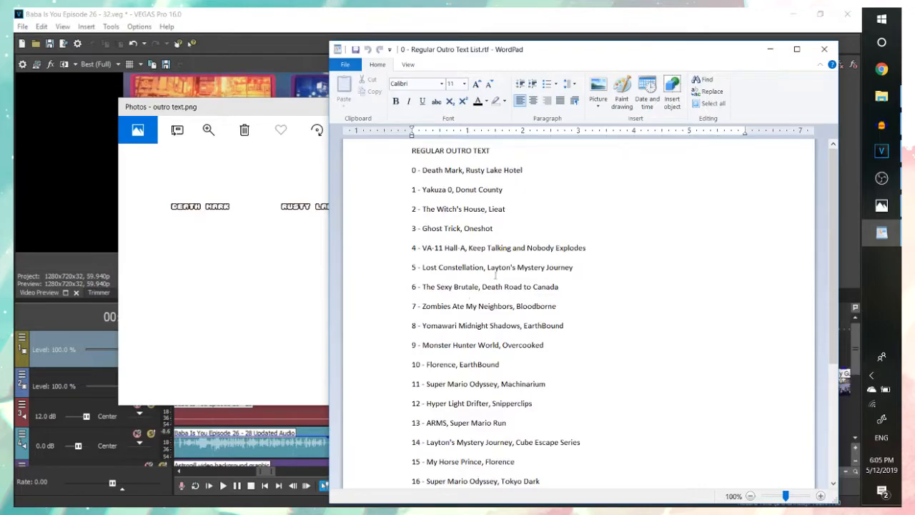
pyautogui.click(276, 114)
pyautogui.click(386, 107)
pyautogui.moveTo(744, 56); pyautogui.dragTo(498, 56)
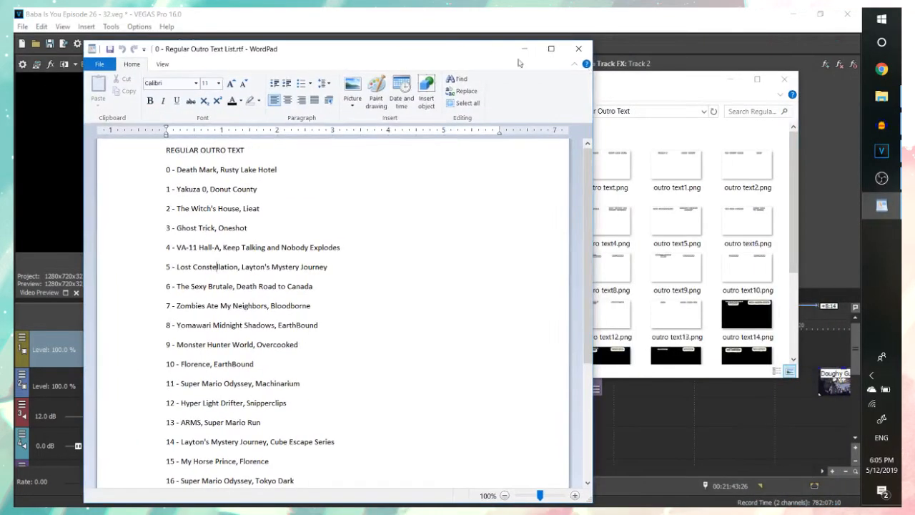
pyautogui.click(579, 48)
# - Add outro text5.png to the new track above the first episode's outro and extend it to the outro's end
pyautogui.moveTo(672, 227); pyautogui.dragTo(600, 357)
pyautogui.click(355, 349)
pyautogui.click(529, 348)
pyautogui.click(596, 410)
pyautogui.scroll(8, 591, 414)
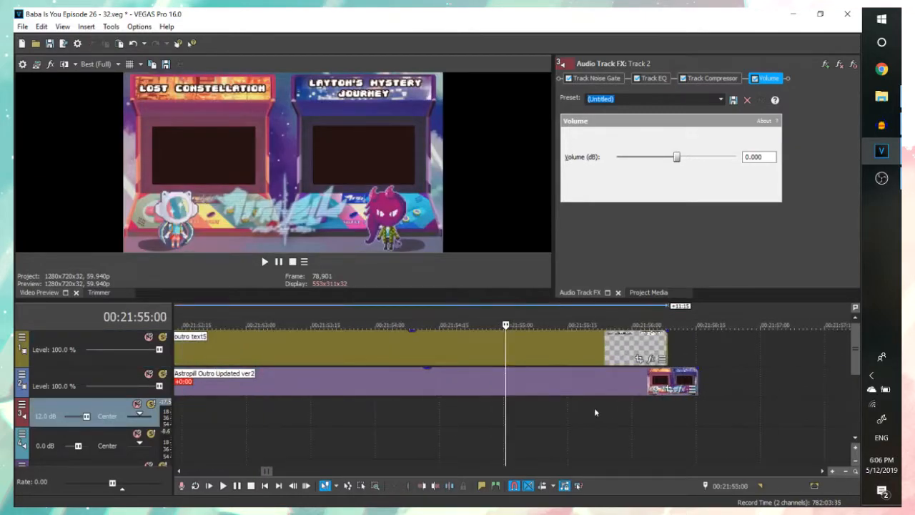
pyautogui.moveTo(669, 350); pyautogui.dragTo(699, 349)
pyautogui.scroll(-3, 355, 374)
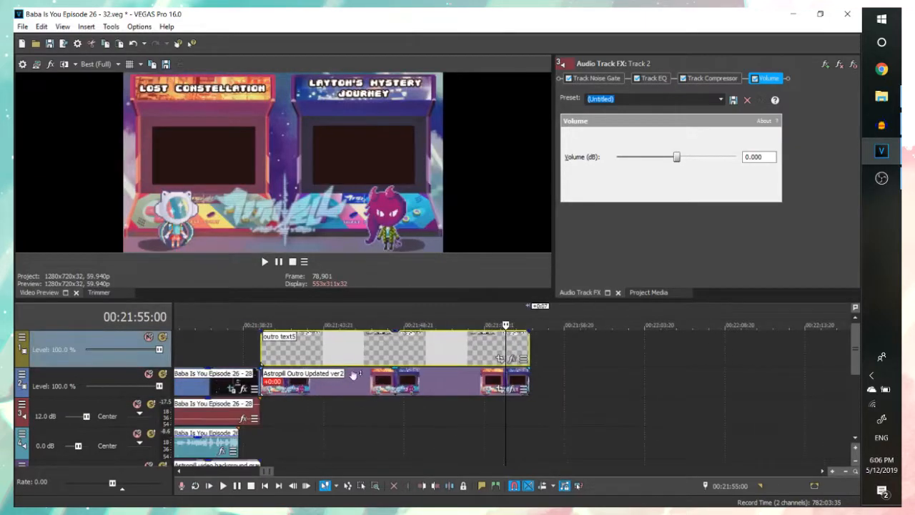
# - Play the transition from the end of the first episode's footage into the outro with its title text
pyautogui.click(260, 349)
pyautogui.scroll(2, 322, 348)
pyautogui.scroll(3, 408, 346)
pyautogui.click(424, 347)
pyautogui.press('space')
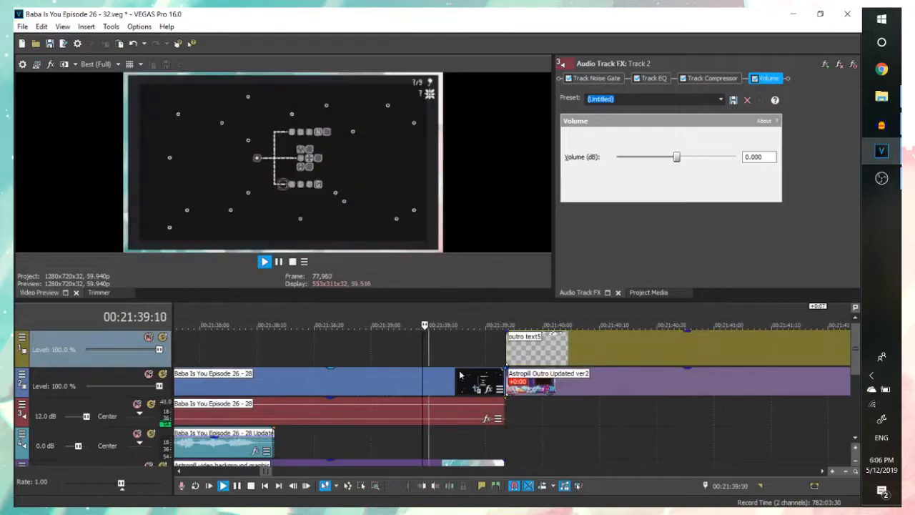
pyautogui.scroll(-2, 455, 361)
pyautogui.scroll(-1, 458, 363)
pyautogui.scroll(-2, 680, 397)
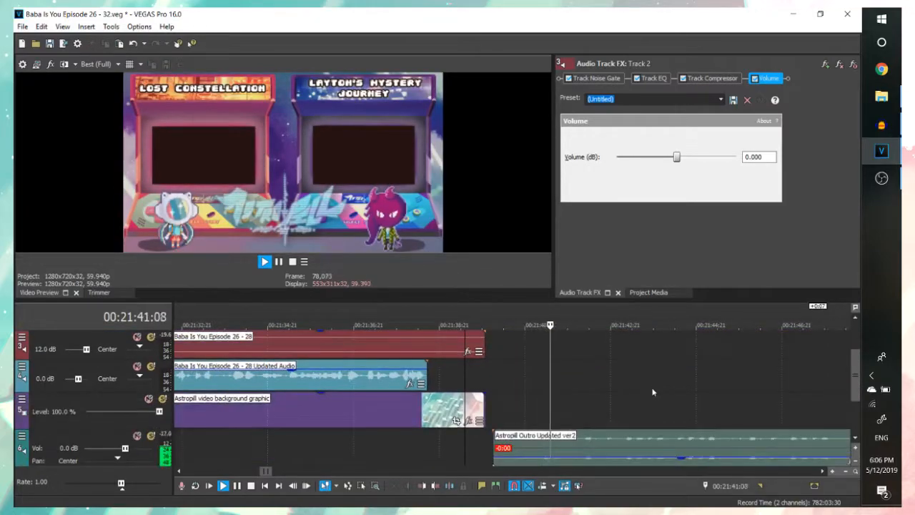
pyautogui.scroll(2, 655, 391)
pyautogui.press('space')
# - Start a time selection at the end of the outro at 00:21:56:13, reaching back to 00:21:52:21
pyautogui.scroll(-3, 672, 398)
pyautogui.scroll(-2, 641, 393)
pyautogui.click(639, 388)
pyautogui.scroll(3, 480, 396)
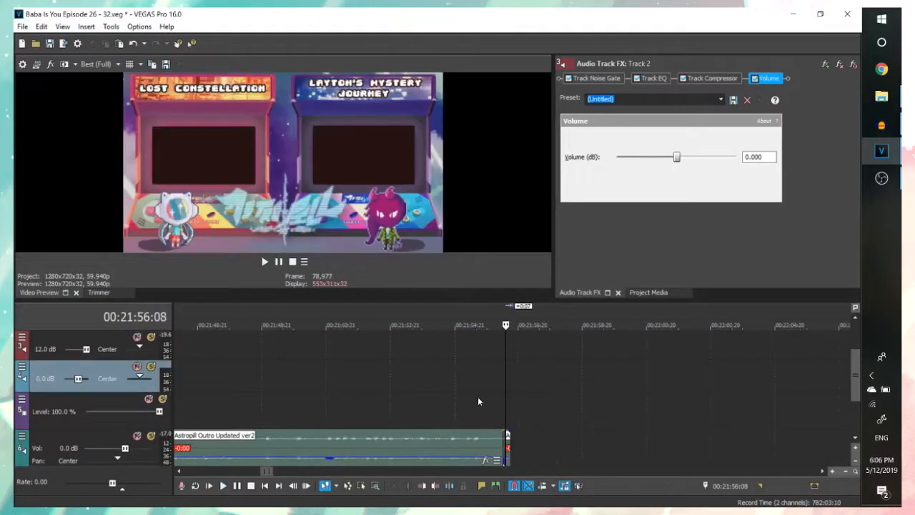
pyautogui.doubleClick(521, 439)
pyautogui.scroll(-1, 527, 376)
pyautogui.moveTo(508, 319); pyautogui.dragTo(168, 319)
pyautogui.scroll(1, 479, 349)
pyautogui.scroll(1, 478, 344)
pyautogui.scroll(-4, 500, 344)
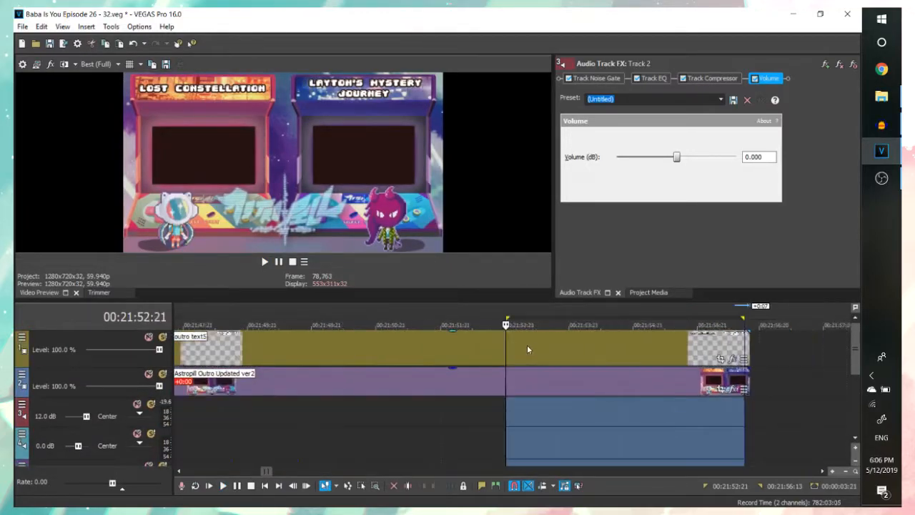
# - Extend the time selection back to the Doughy Guest Intro's start at 00:00:40:21 and mark it as region Episode 26
pyautogui.moveTo(511, 319); pyautogui.dragTo(34, 311)
pyautogui.scroll(-3, 447, 355)
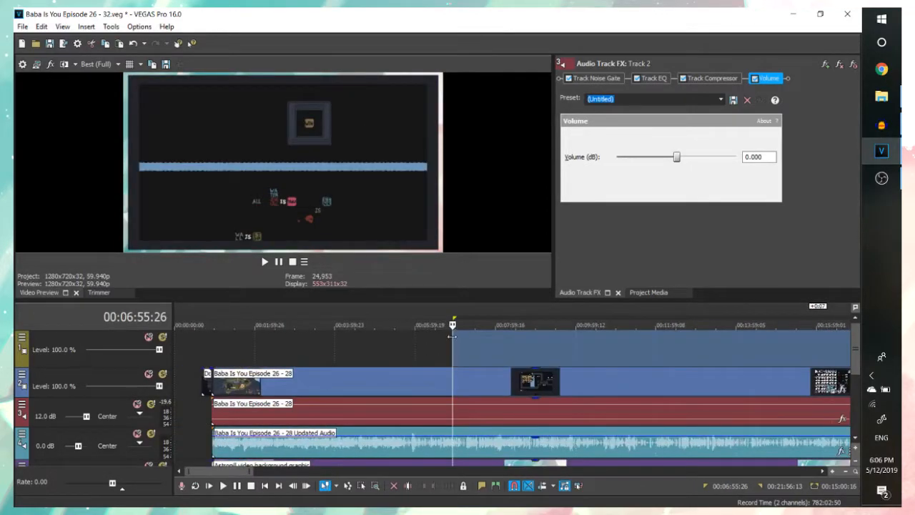
pyautogui.moveTo(452, 320); pyautogui.dragTo(201, 333)
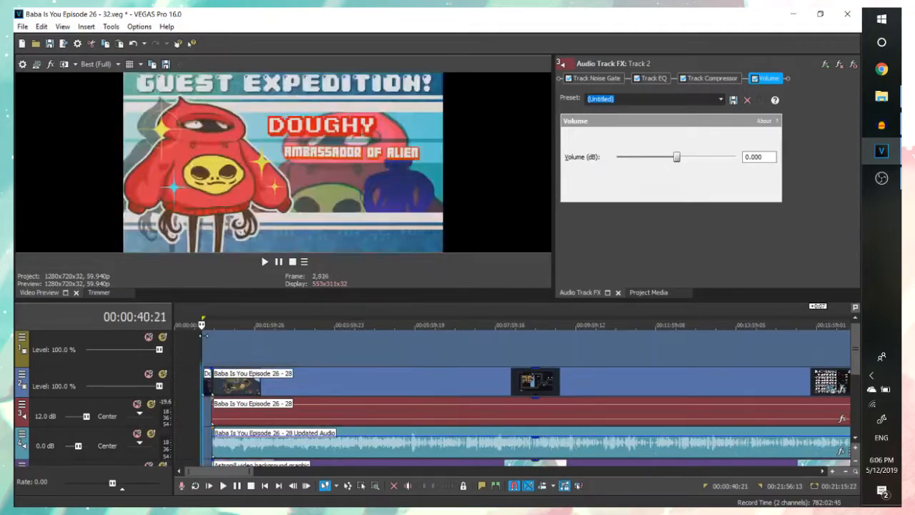
pyautogui.click(254, 353)
pyautogui.scroll(10, 406, 349)
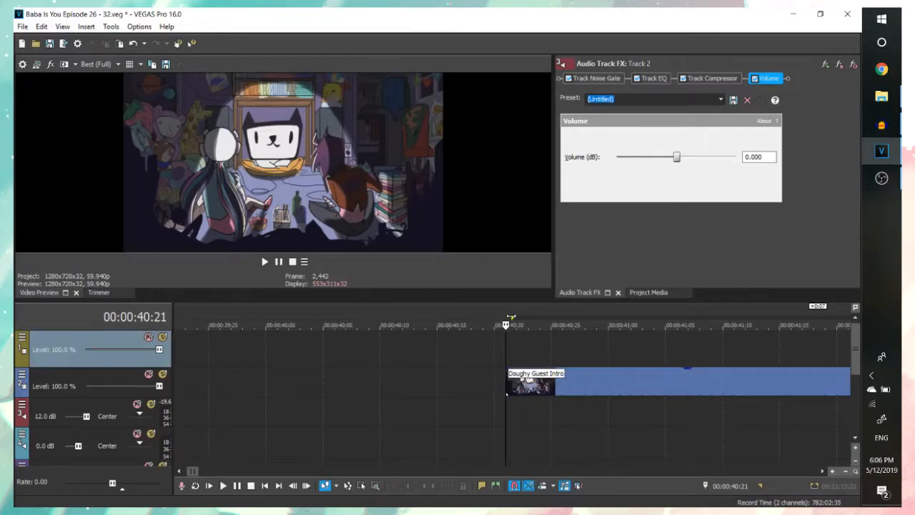
pyautogui.scroll(-10, 508, 335)
pyautogui.scroll(-5, 323, 341)
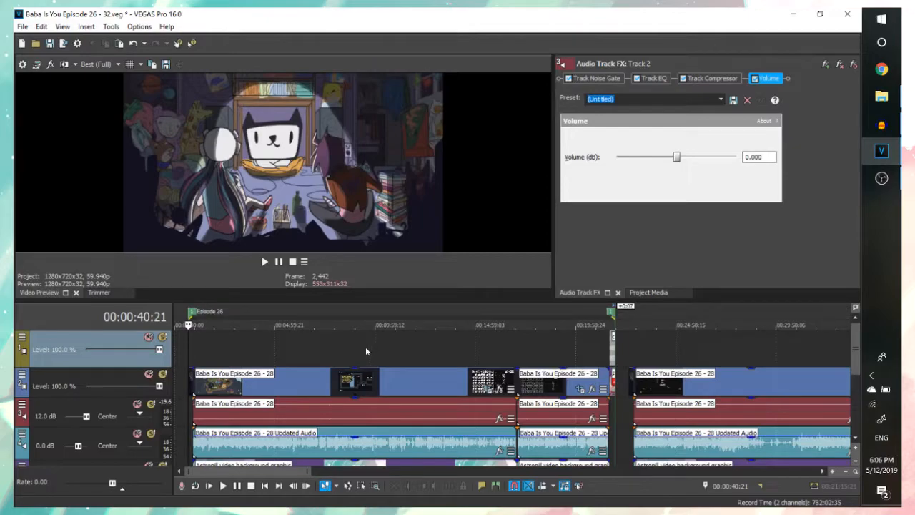
pyautogui.click(659, 352)
pyautogui.doubleClick(667, 369)
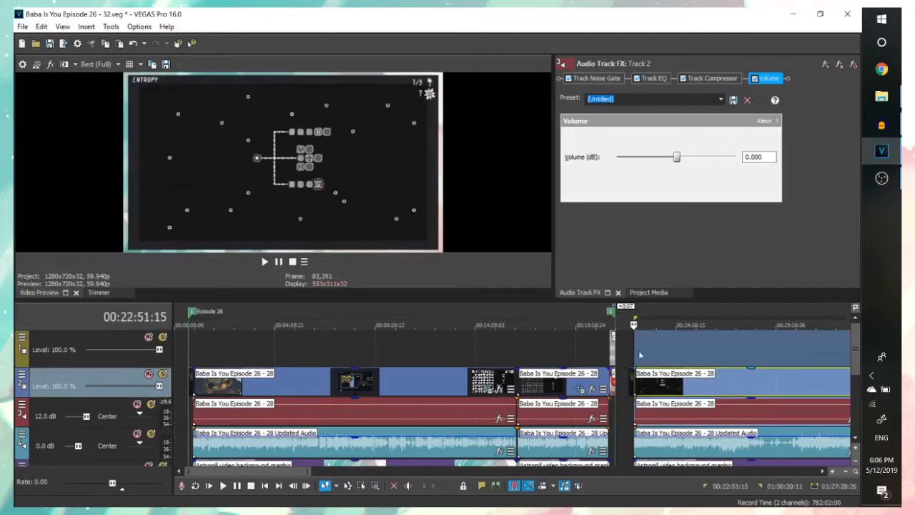
pyautogui.click(694, 361)
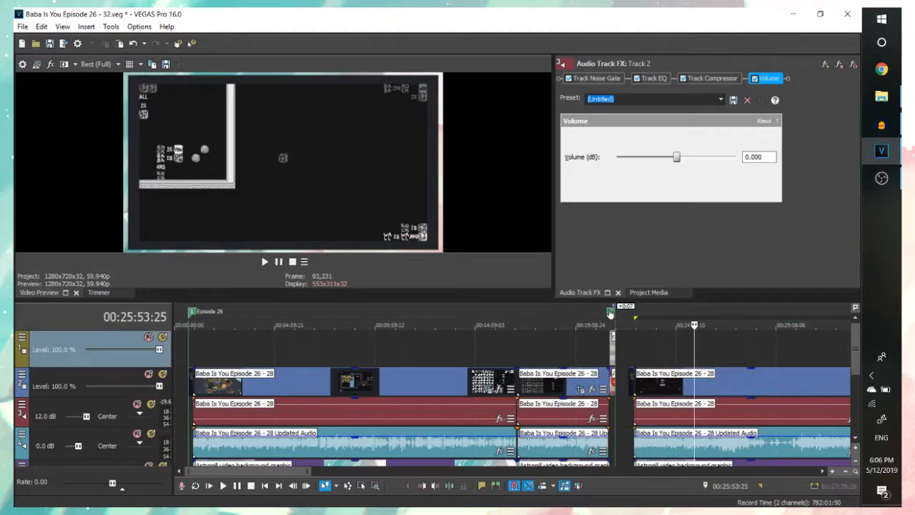
# - Select the time range of the Episode 26 region and open the Render As settings
pyautogui.doubleClick(610, 312)
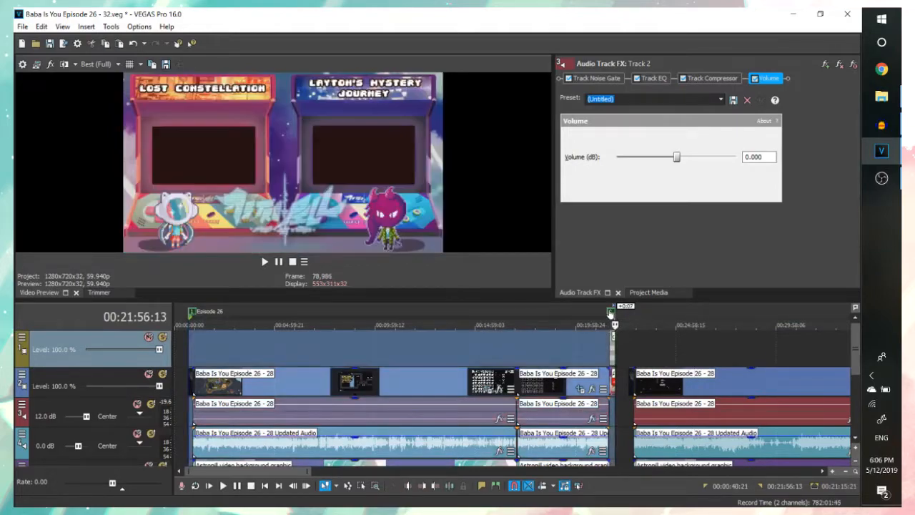
pyautogui.click(273, 346)
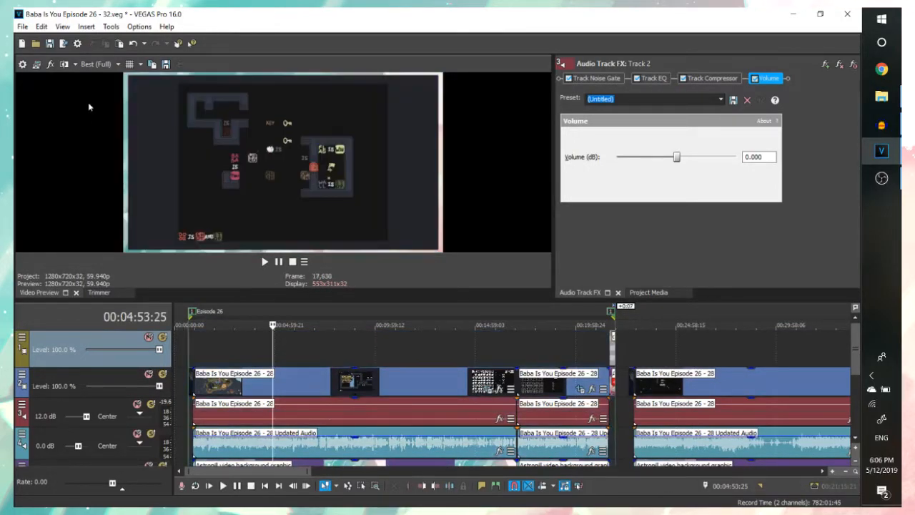
pyautogui.click(23, 27)
pyautogui.click(85, 117)
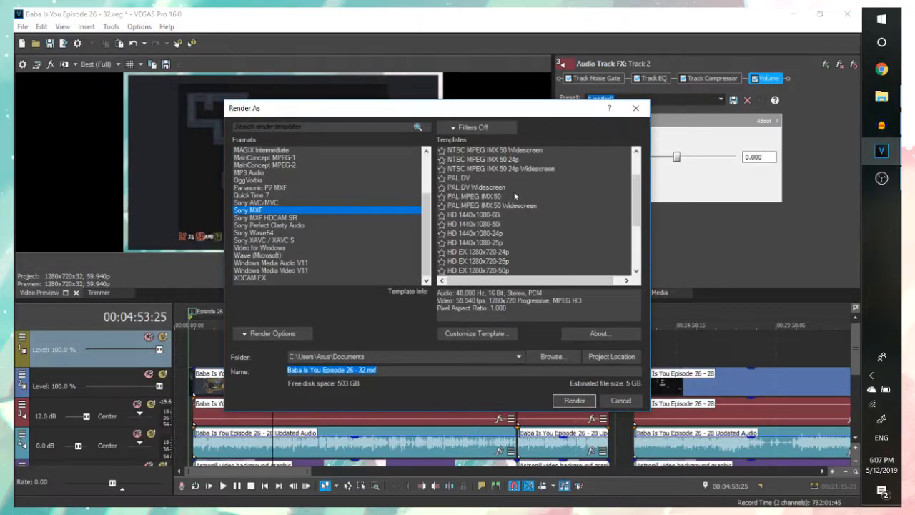
# - Look through the Sony MXF render templates around HD EX 1280x720-60p and check the render options
pyautogui.scroll(-2, 516, 204)
pyautogui.scroll(4, 517, 213)
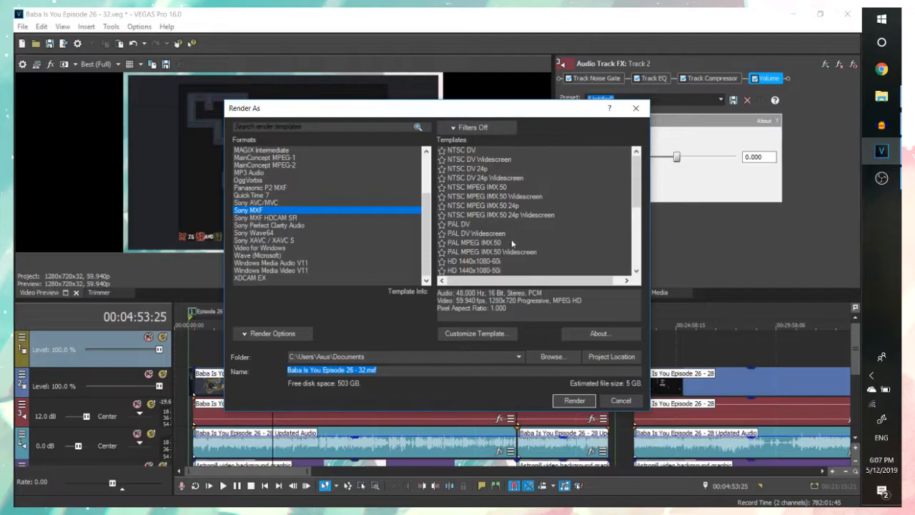
pyautogui.scroll(-5, 525, 241)
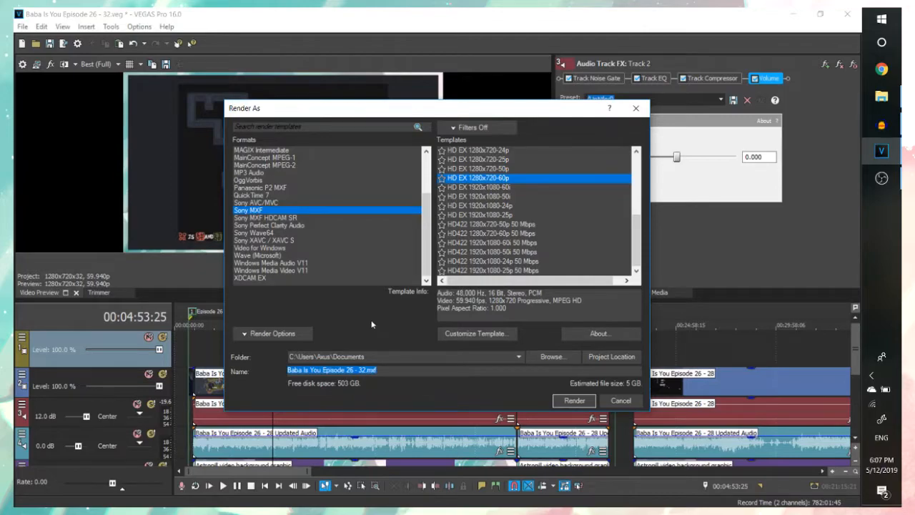
pyautogui.click(290, 333)
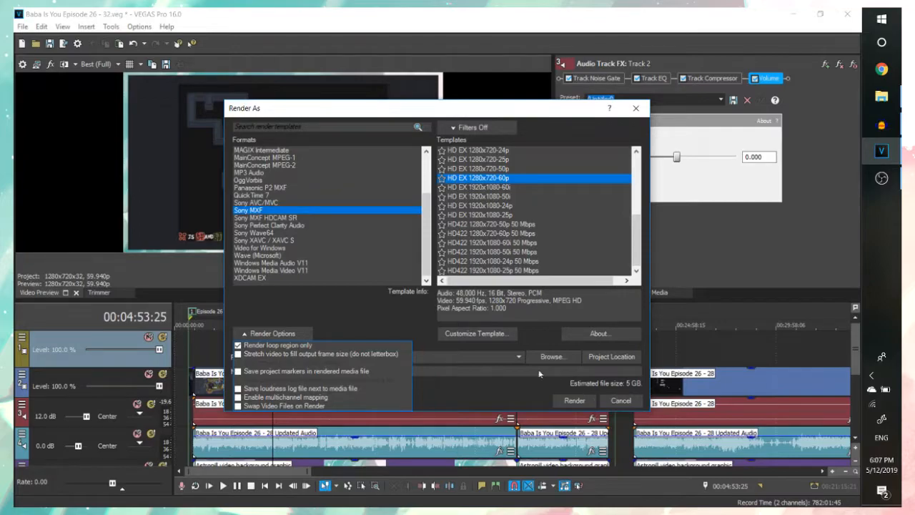
pyautogui.click(271, 335)
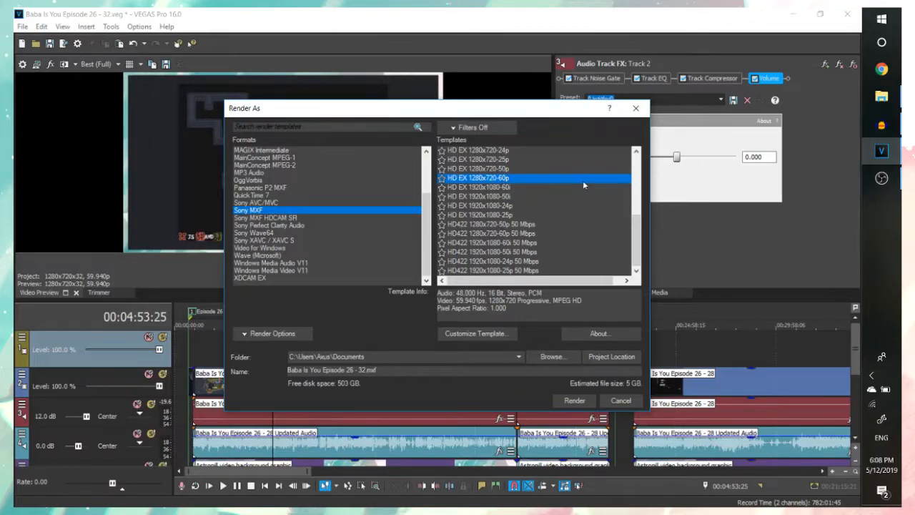
pyautogui.moveTo(636, 223); pyautogui.dragTo(636, 208)
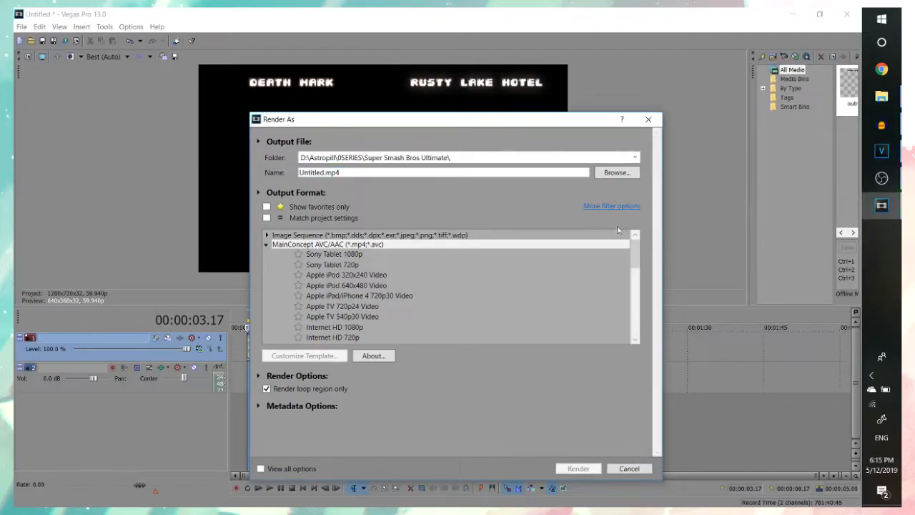
# - In Vegas Pro 13, find the YouTube 720p 60fps Render template under MainConcept AVC/AAC and open its custom settings as a reference
pyautogui.click(267, 245)
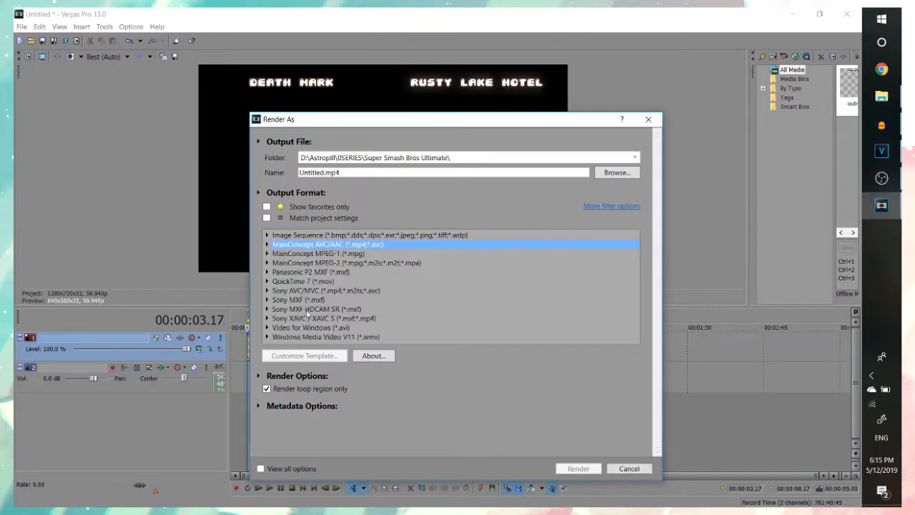
pyautogui.click(354, 272)
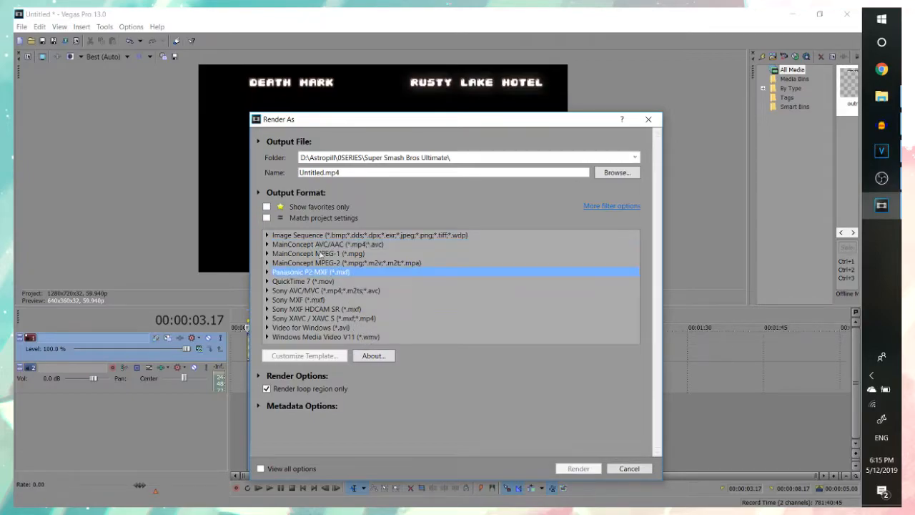
pyautogui.click(293, 244)
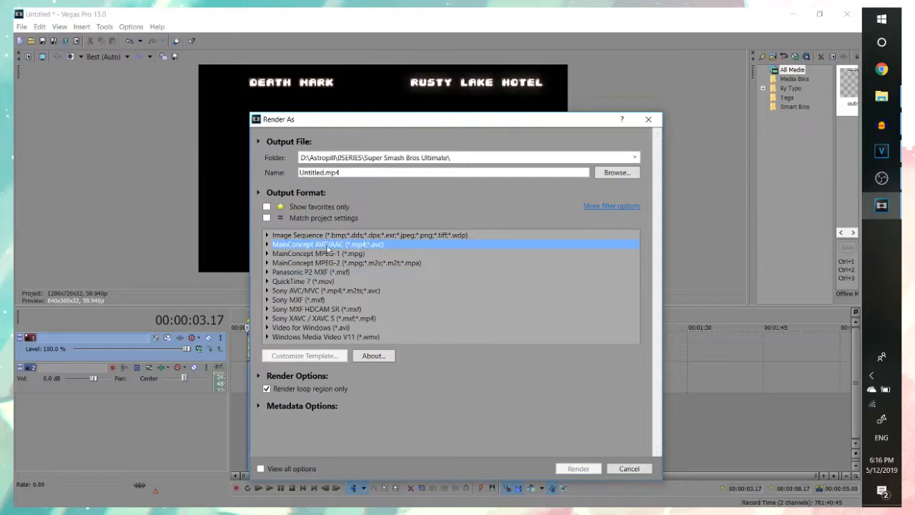
pyautogui.doubleClick(328, 244)
pyautogui.scroll(-3, 331, 272)
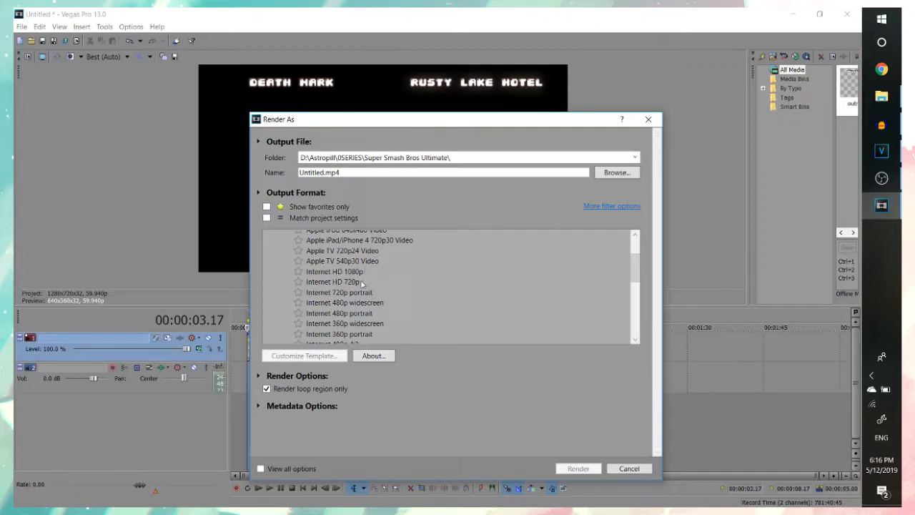
pyautogui.click(350, 283)
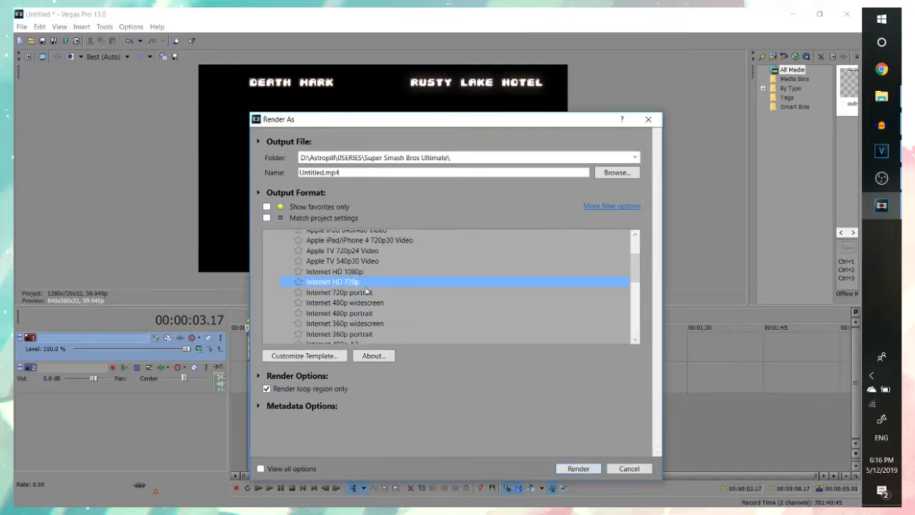
pyautogui.scroll(-10, 390, 292)
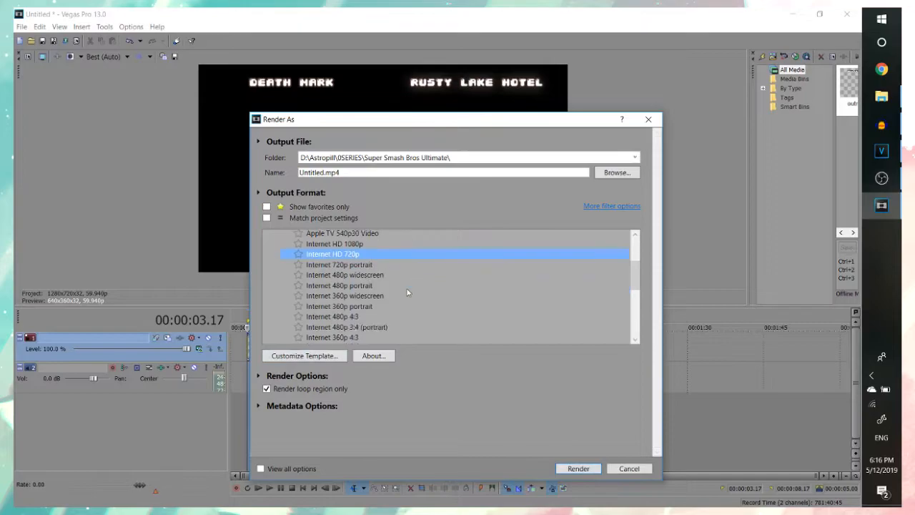
pyautogui.click(339, 284)
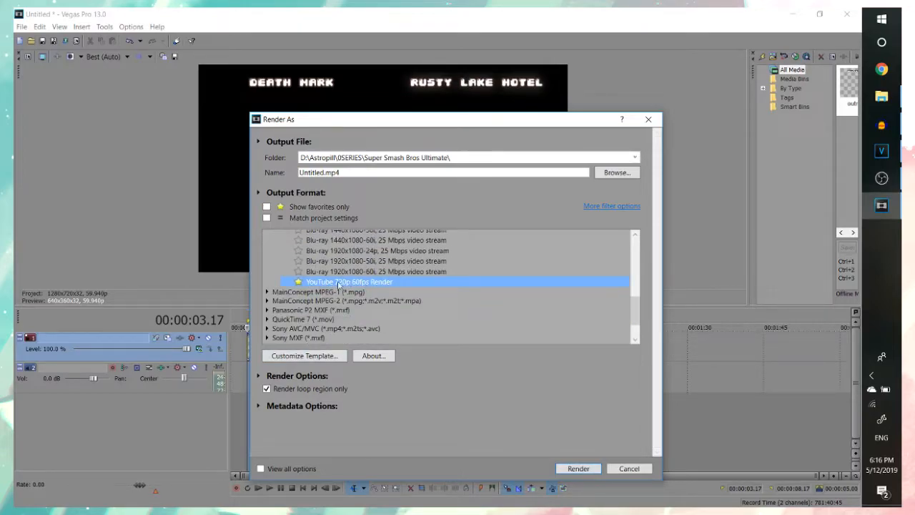
pyautogui.click(329, 355)
pyautogui.moveTo(541, 104); pyautogui.dragTo(269, 41)
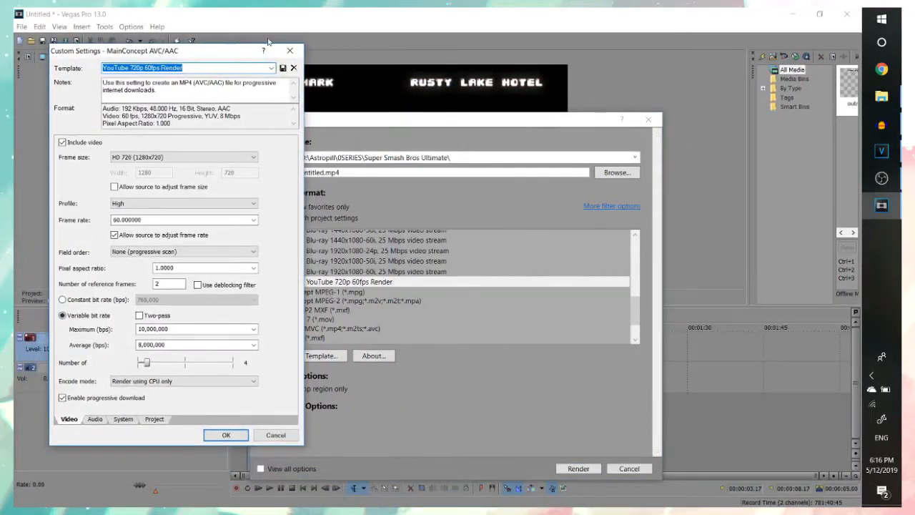
# - Switch to VEGAS Pro 16, preview the MainConcept MPEG-2 templates and choose MAGIX AVC/AAC MP4 as the render format
pyautogui.click(882, 151)
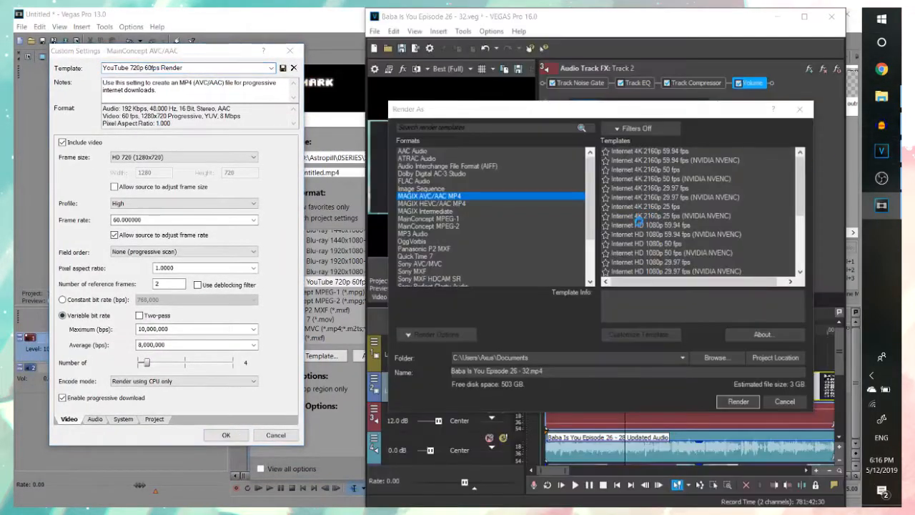
pyautogui.click(452, 225)
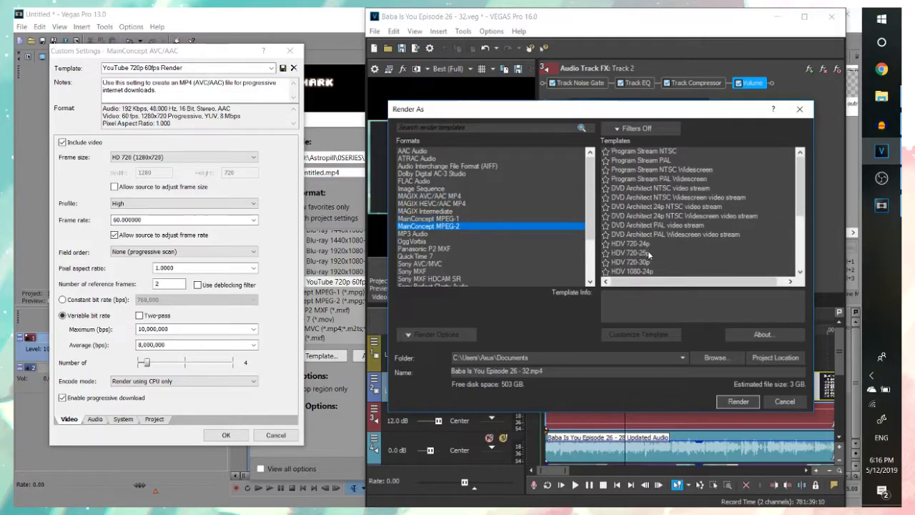
pyautogui.click(649, 253)
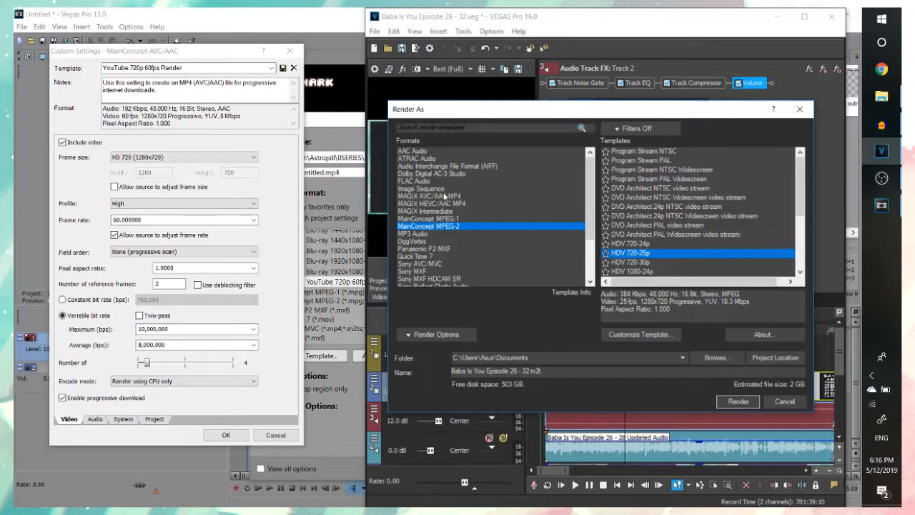
pyautogui.click(429, 196)
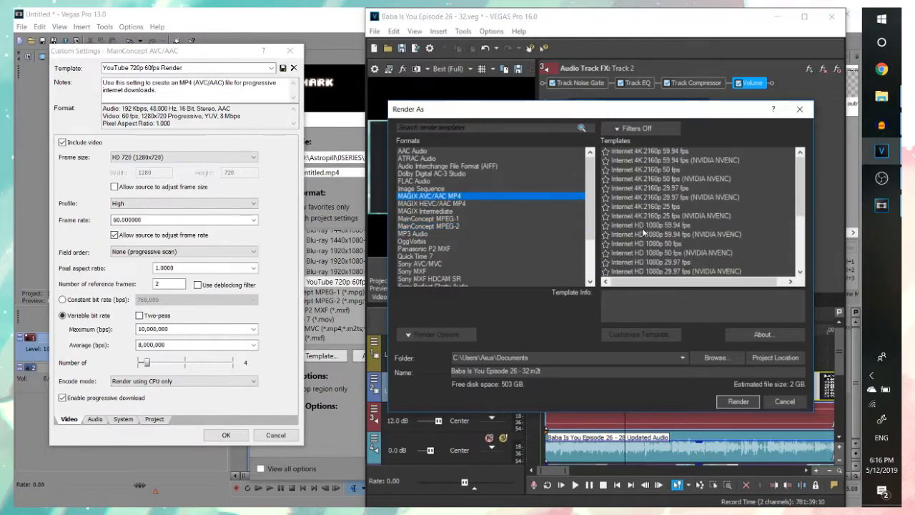
# - Choose the Internet HD 720p 29.97 fps template without NVENC and open its custom settings
pyautogui.click(659, 215)
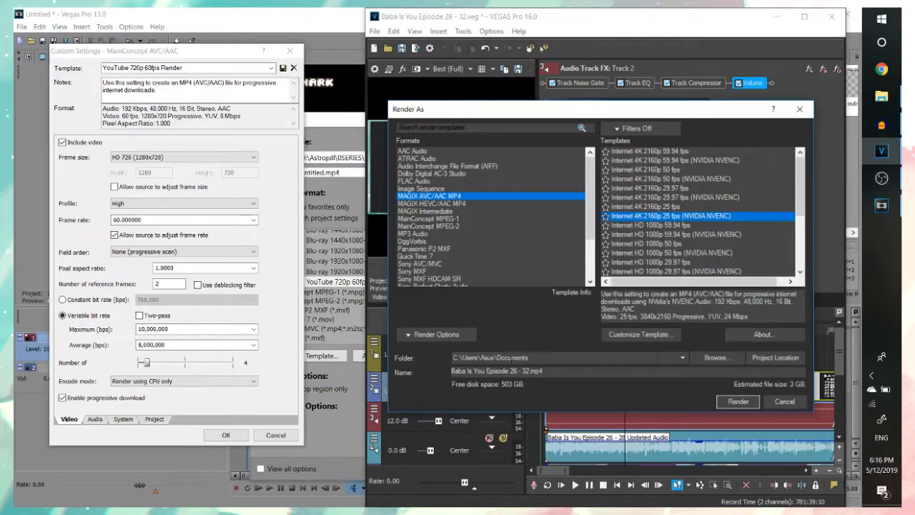
pyautogui.scroll(-1, 685, 205)
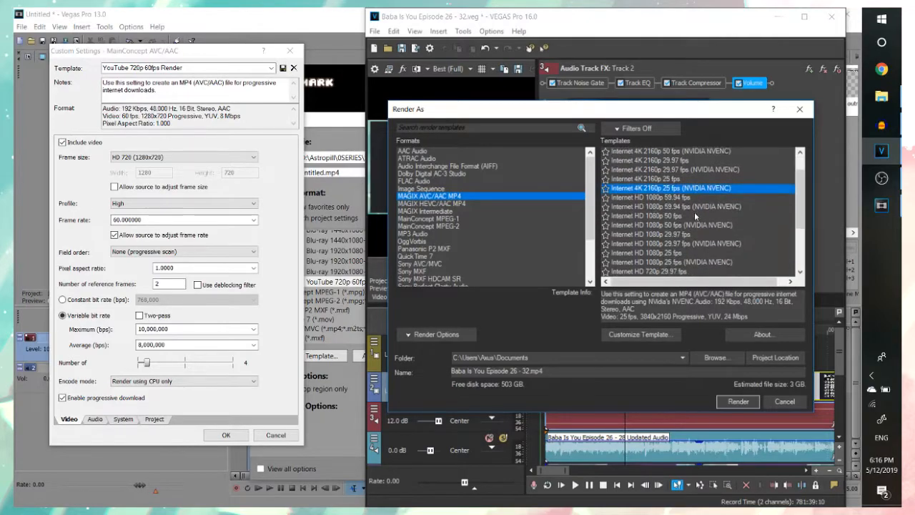
pyautogui.scroll(1, 701, 204)
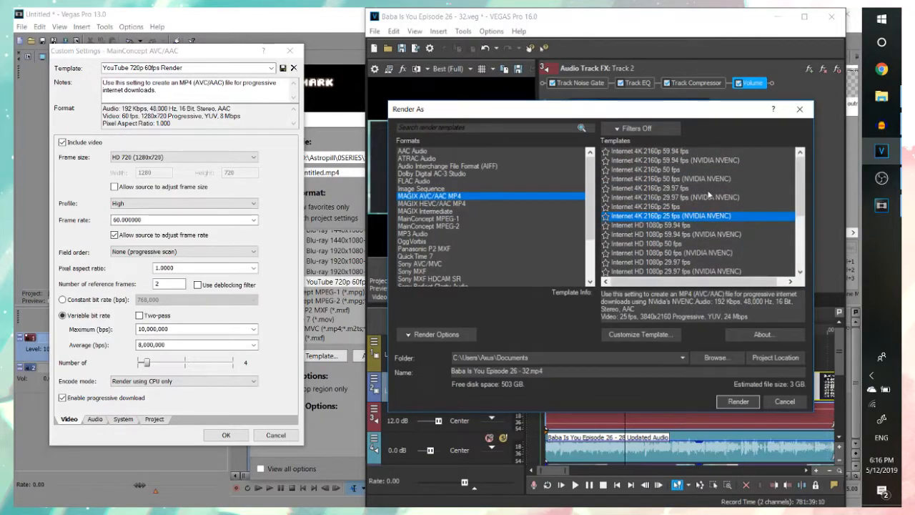
pyautogui.scroll(-3, 706, 226)
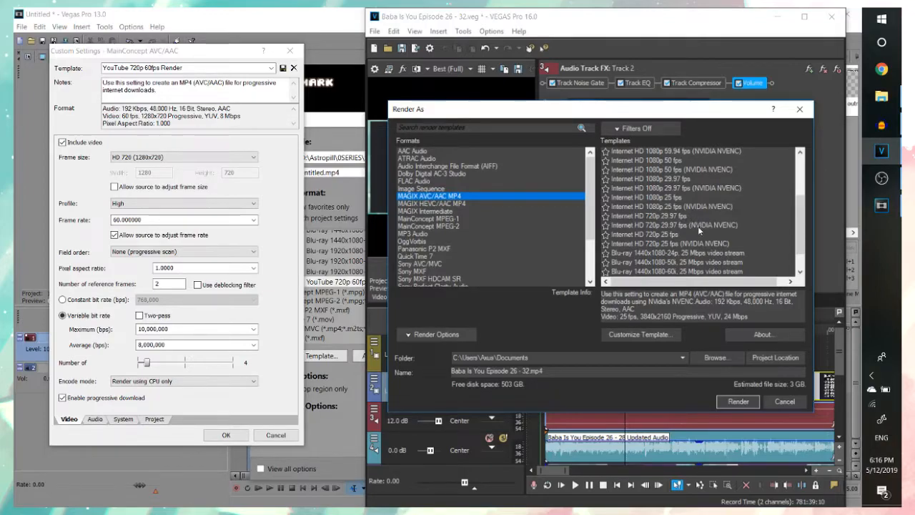
pyautogui.click(698, 226)
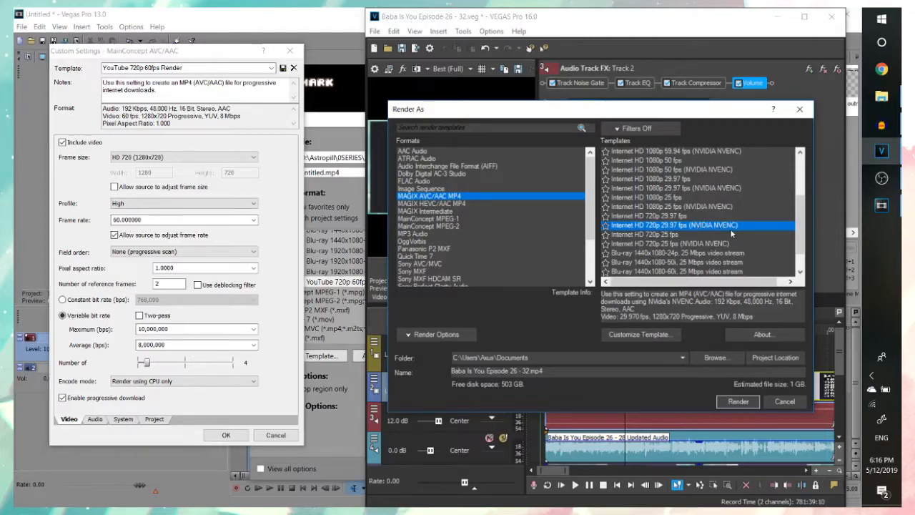
pyautogui.click(665, 218)
pyautogui.click(664, 225)
pyautogui.click(639, 334)
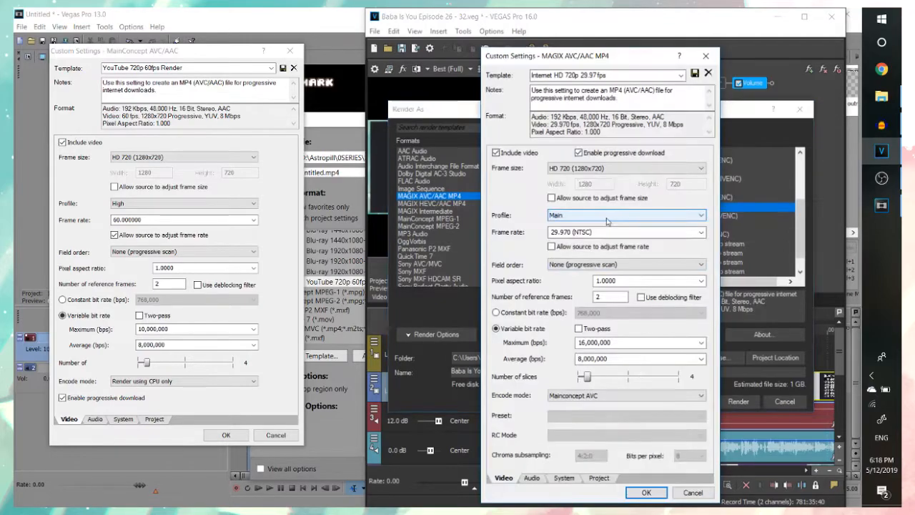
# - Set the template's frame rate to 60.000000 and allow the source to adjust the frame rate
pyautogui.click(665, 231)
pyautogui.click(583, 247)
pyautogui.click(703, 232)
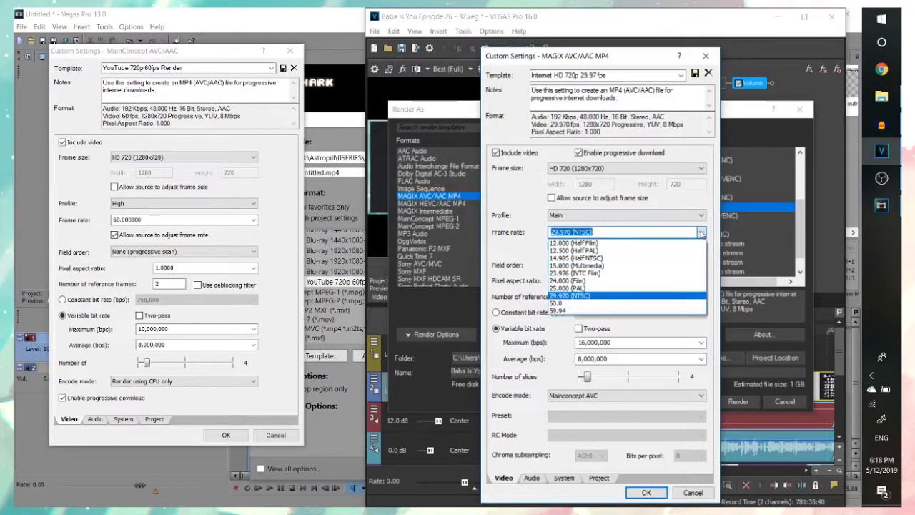
pyautogui.click(596, 311)
pyautogui.write('60.000000')
pyautogui.press('Tab')
pyautogui.press('Tab')
pyautogui.press('Tab')
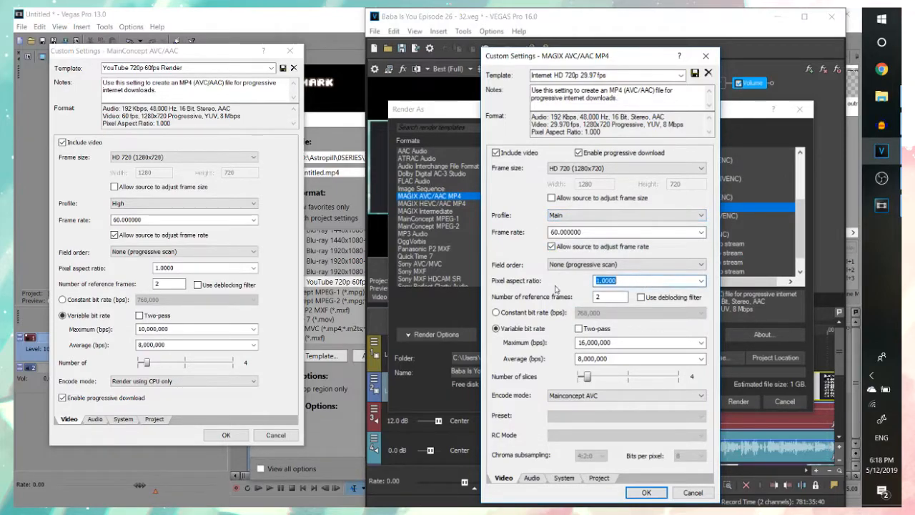
pyautogui.click(651, 265)
pyautogui.click(651, 266)
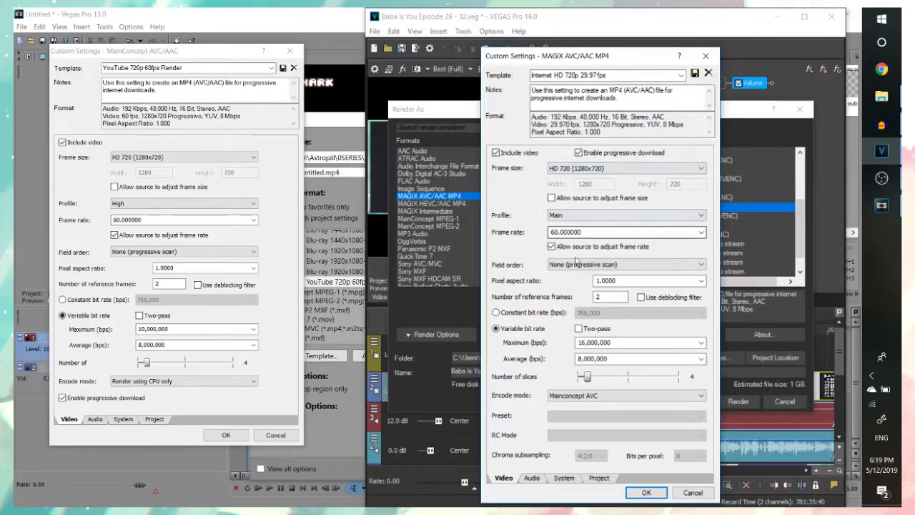
# - Set the template's maximum variable bit rate to 10,000,000 bps
pyautogui.click(624, 342)
pyautogui.write('100')
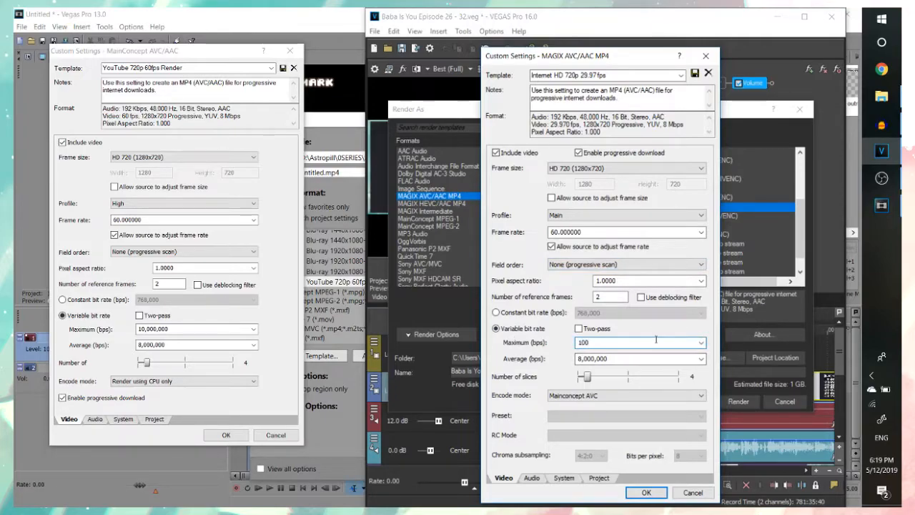
pyautogui.press('BackSpace')
pyautogui.press('BackSpace')
pyautogui.write('0,000,000')
pyautogui.click(643, 360)
pyautogui.click(607, 341)
pyautogui.click(641, 330)
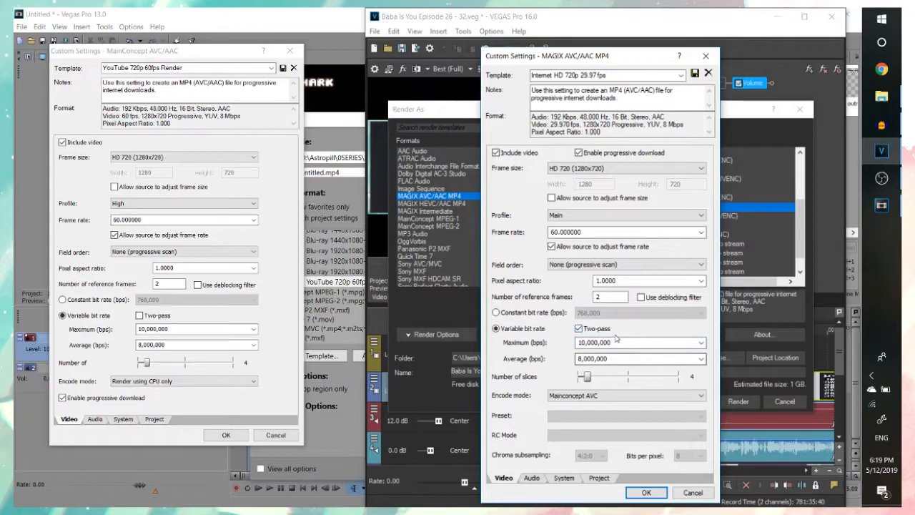
pyautogui.click(579, 329)
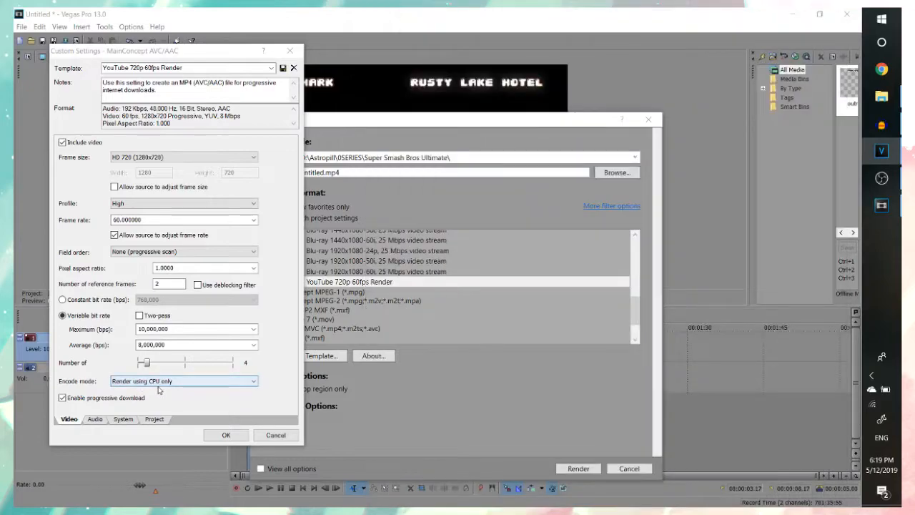
# - Compare the encode mode options in Vegas Pro 13 and VEGAS Pro 16, choosing CPU-only rendering and Mainconcept AVC respectively
pyautogui.click(159, 382)
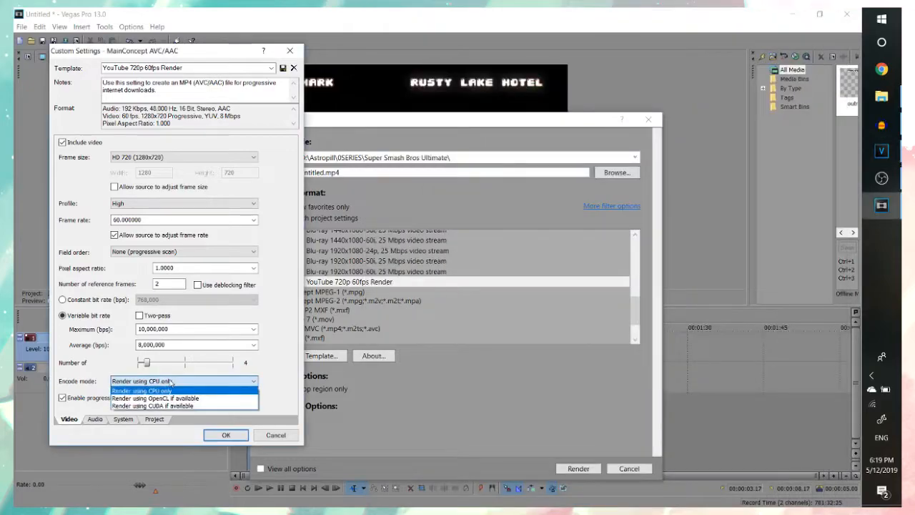
pyautogui.click(211, 387)
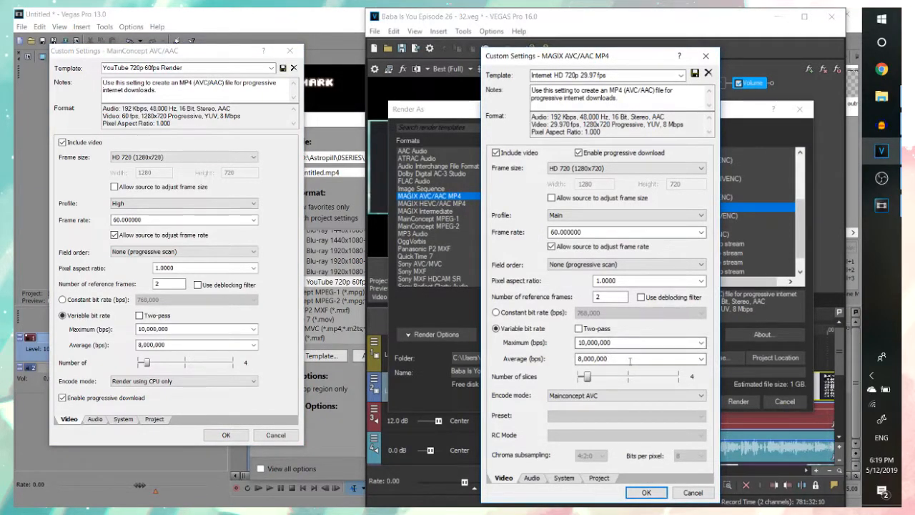
pyautogui.click(602, 397)
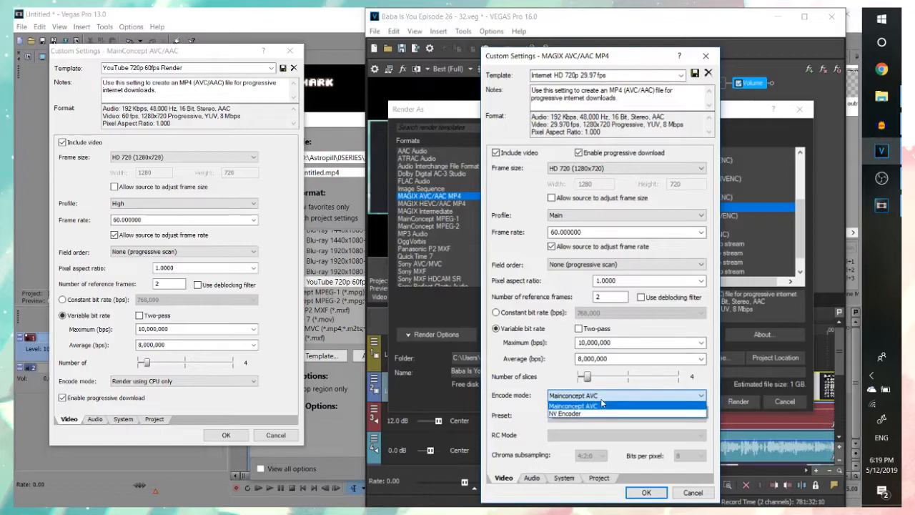
pyautogui.click(601, 406)
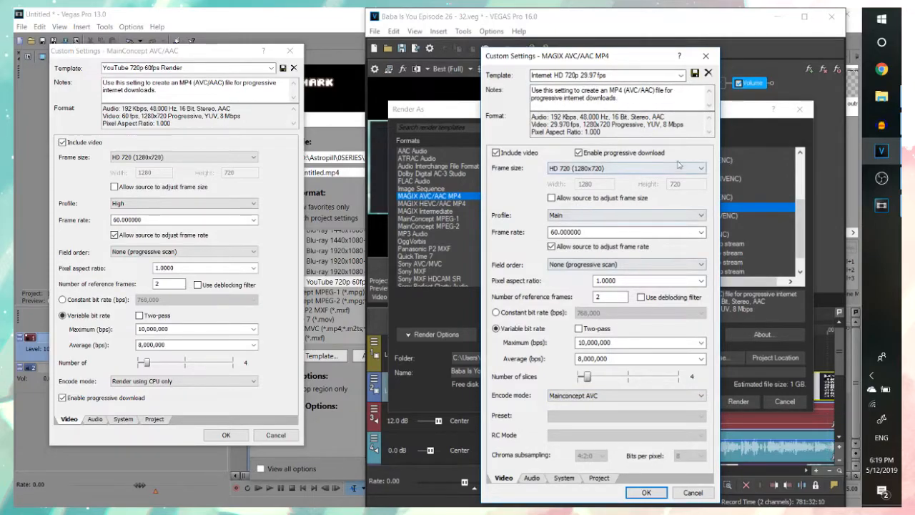
# - Save the customized MAGIX AVC/AAC template under the name YouTube 720p 60fps Render and close its settings
pyautogui.click(698, 77)
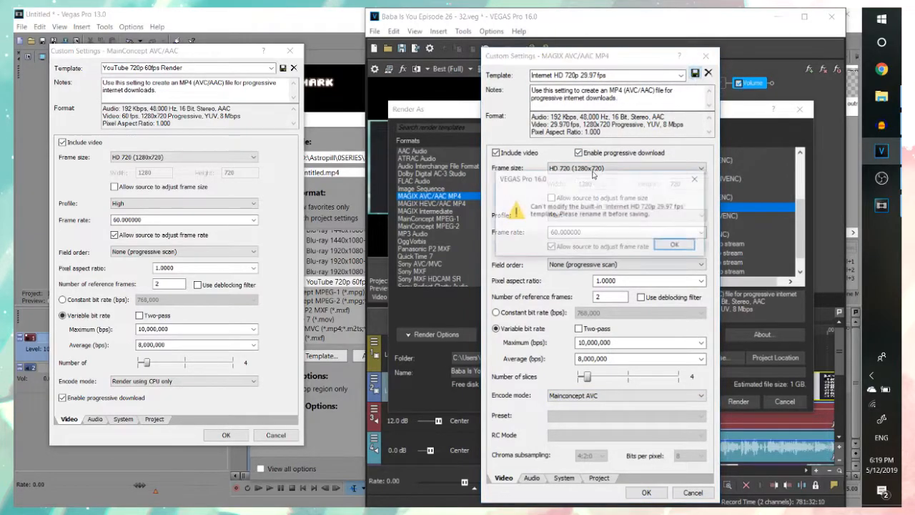
pyautogui.click(676, 247)
pyautogui.click(629, 75)
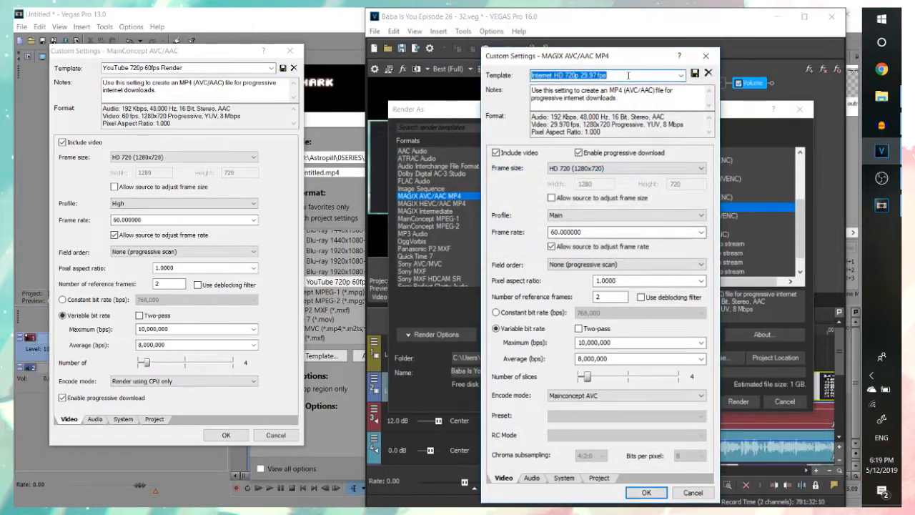
pyautogui.write('YouTube')
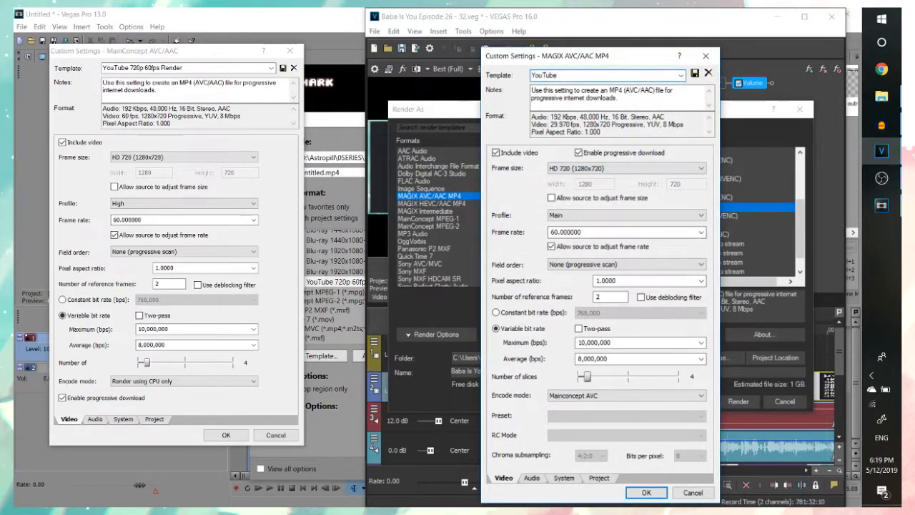
pyautogui.write(' 720p')
pyautogui.write('60p')
pyautogui.write('ps Render')
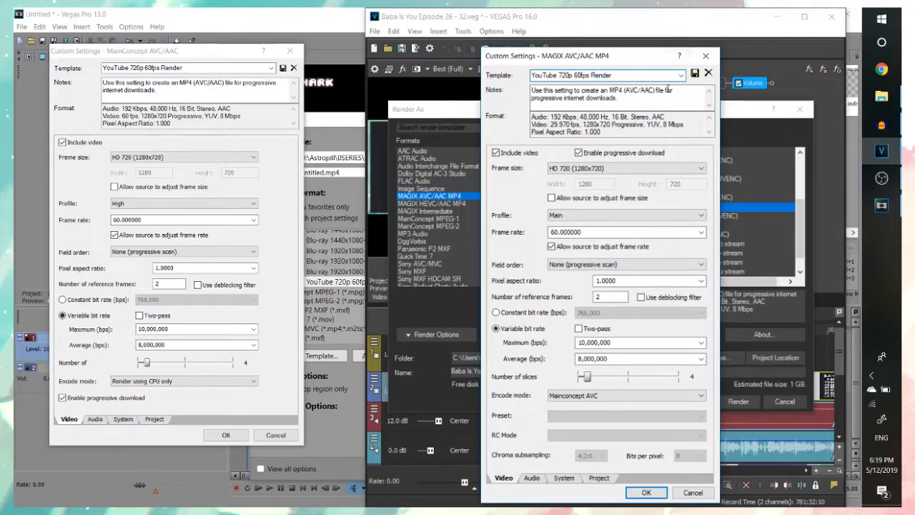
pyautogui.click(694, 73)
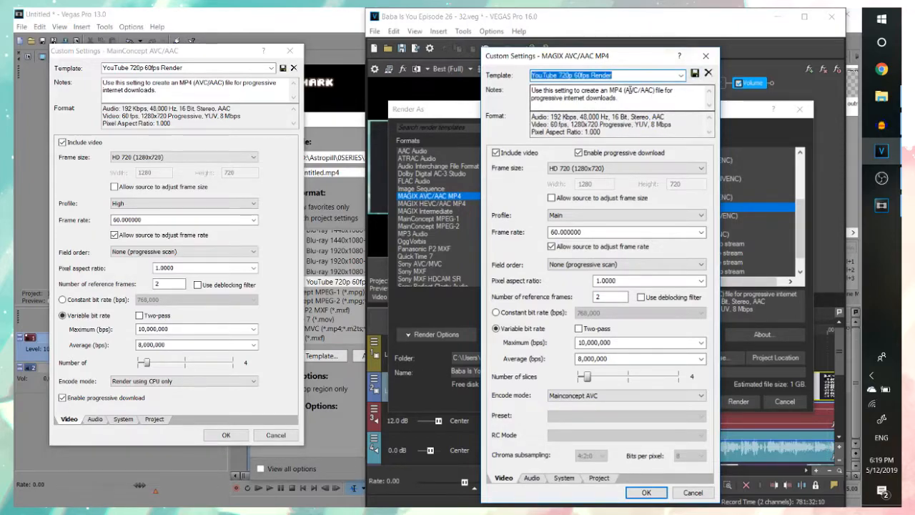
pyautogui.click(706, 56)
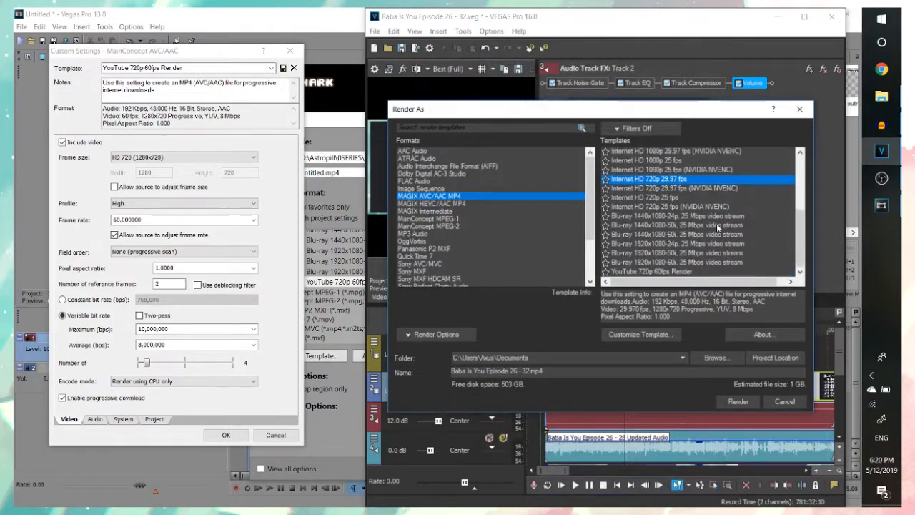
# - Mark the YouTube 720p 60fps Render template as a favorite and review the template list around it
pyautogui.click(615, 273)
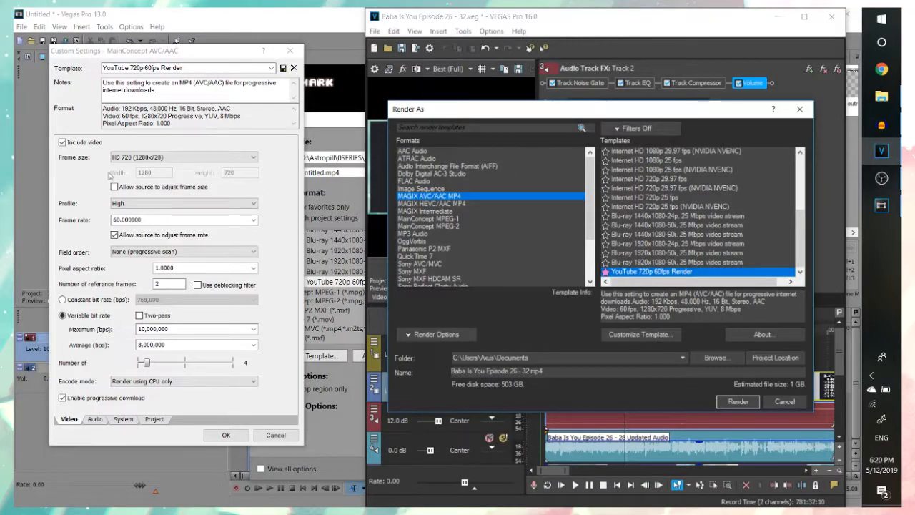
pyautogui.scroll(5, 671, 216)
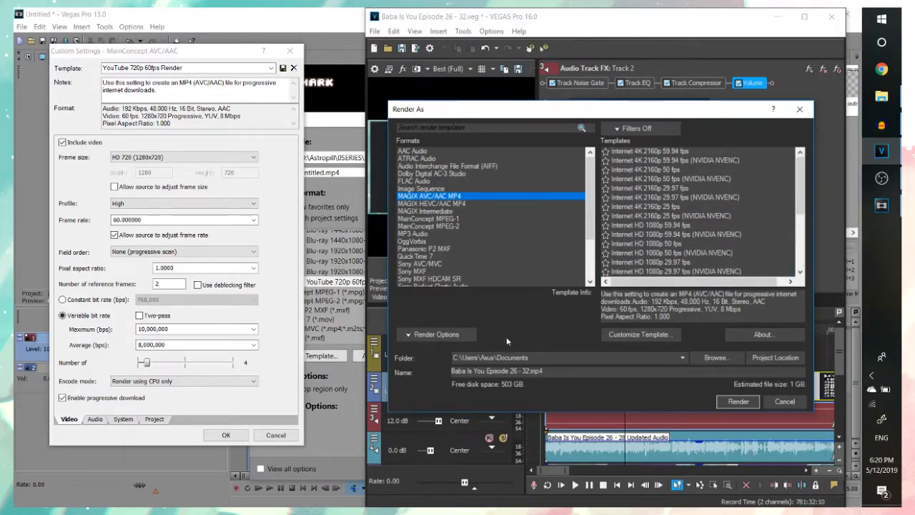
pyautogui.scroll(-5, 655, 244)
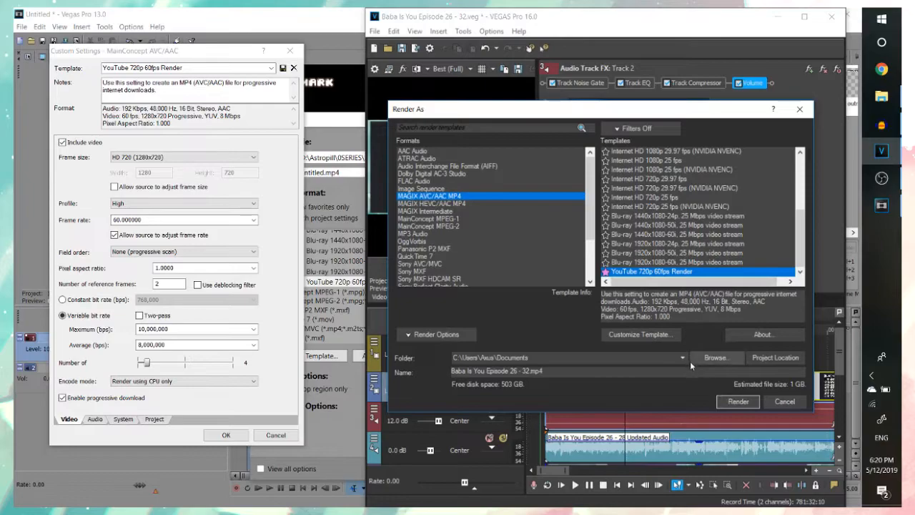
# - Leave the render setup without rendering, maximize VEGAS Pro 16 and return to the episode timeline
pyautogui.click(784, 402)
pyautogui.click(803, 16)
pyautogui.scroll(-6, 558, 368)
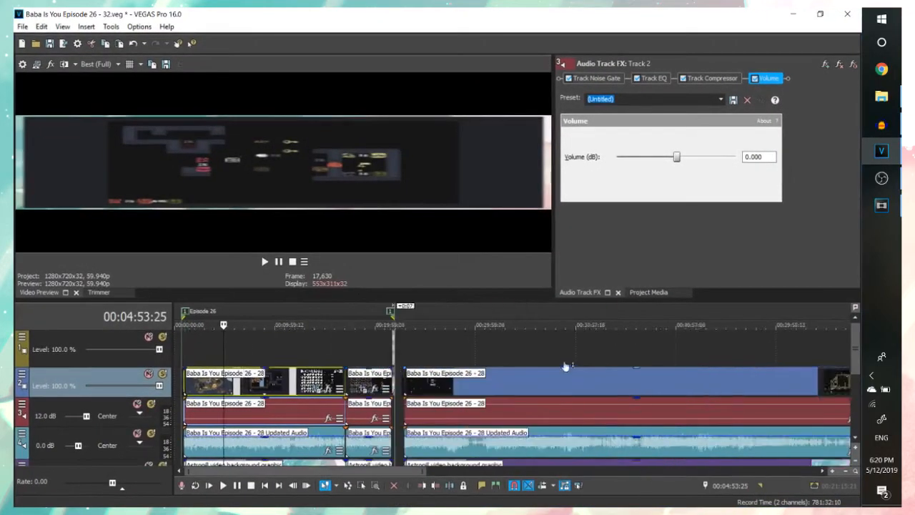
pyautogui.click(272, 363)
pyautogui.scroll(5, 462, 354)
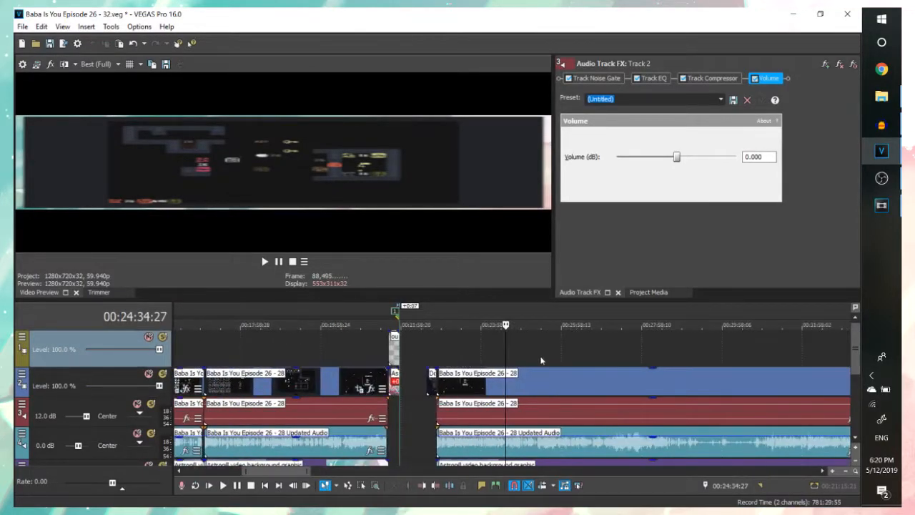
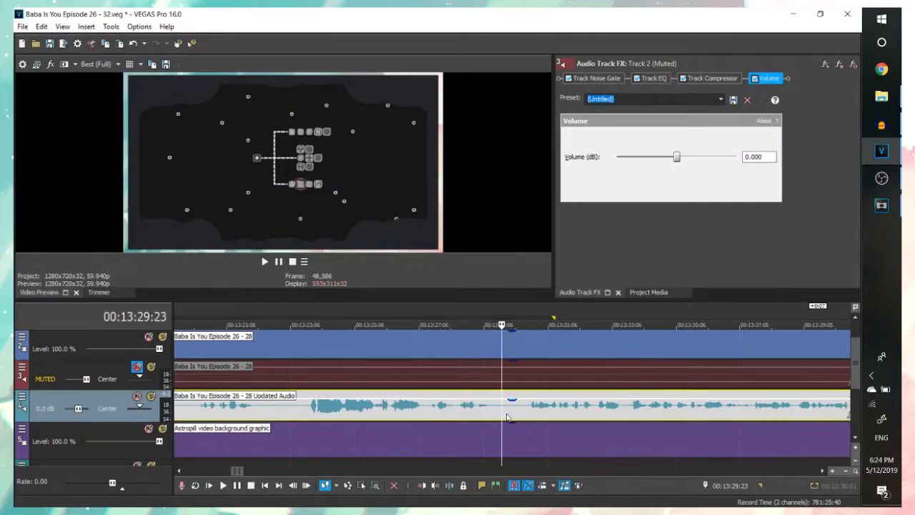
# - Audition the updated audio around the level transition near 00:13:30 and add a marker at 00:13:30:13
pyautogui.click(505, 414)
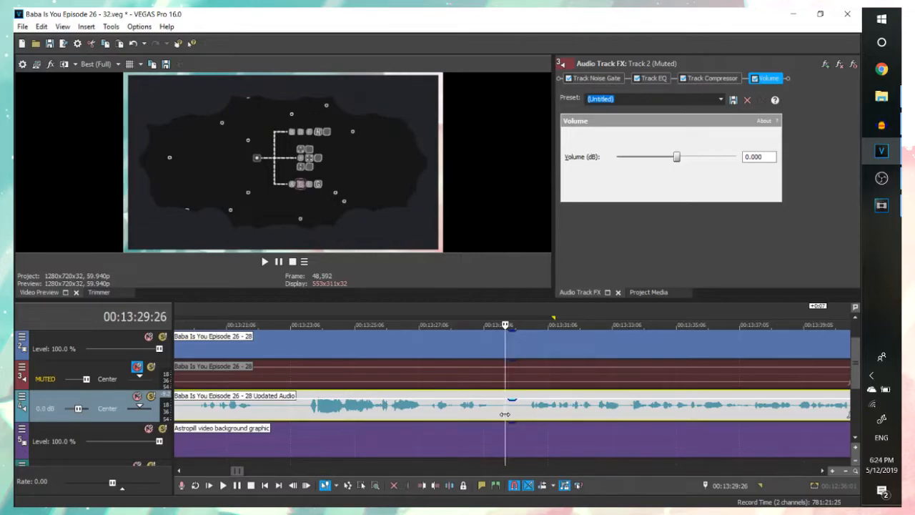
pyautogui.click(501, 415)
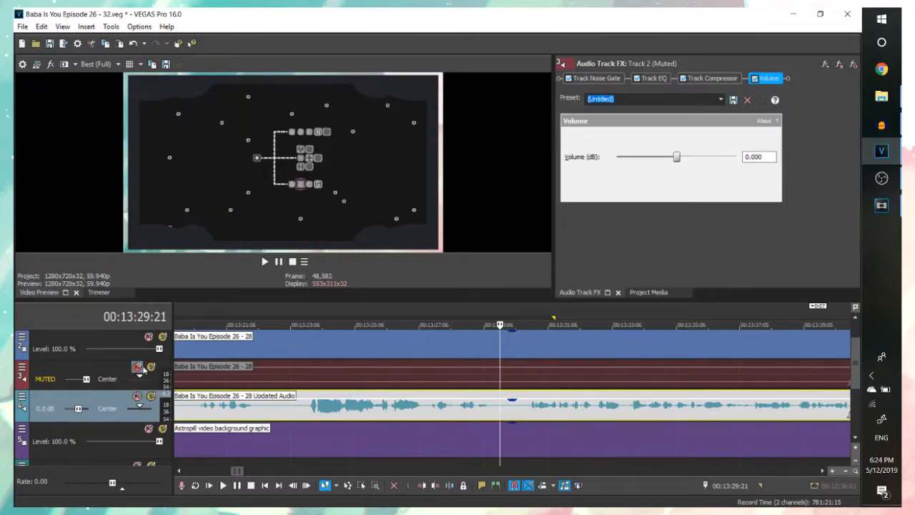
pyautogui.click(452, 420)
pyautogui.click(476, 420)
pyautogui.press('space')
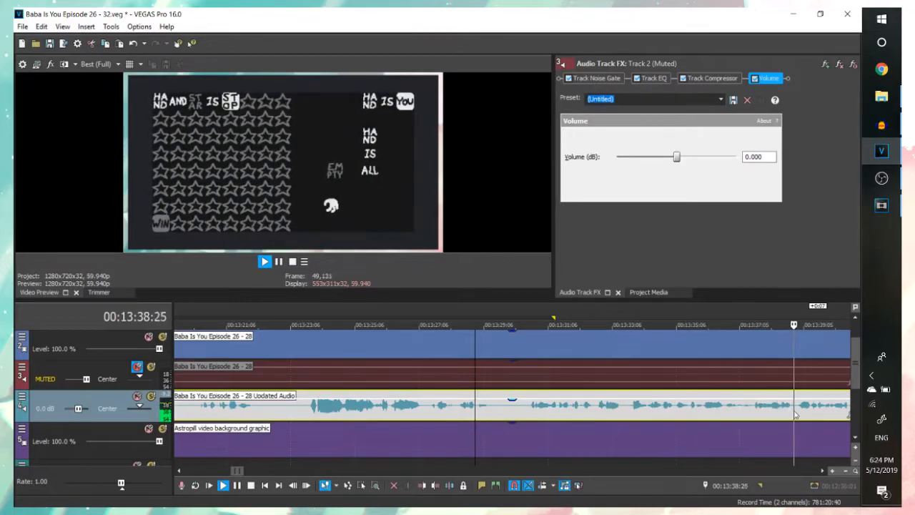
pyautogui.scroll(-3, 520, 411)
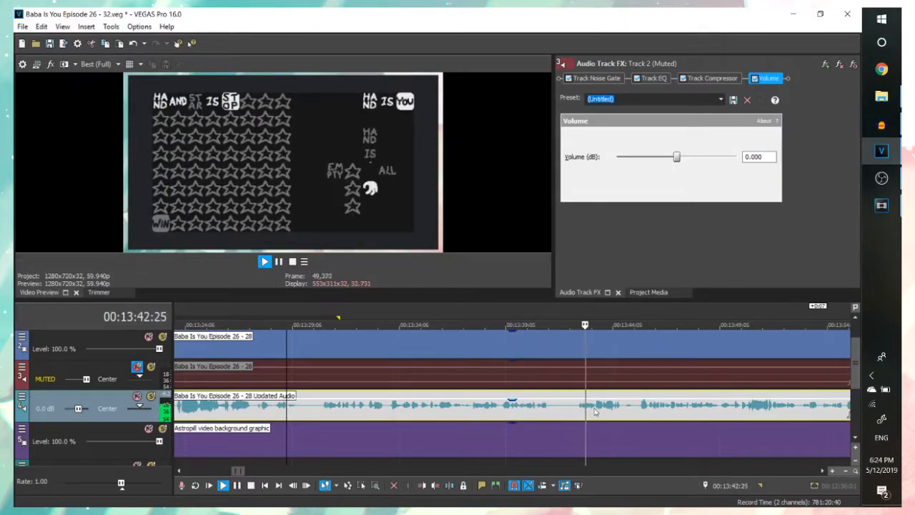
pyautogui.click(622, 411)
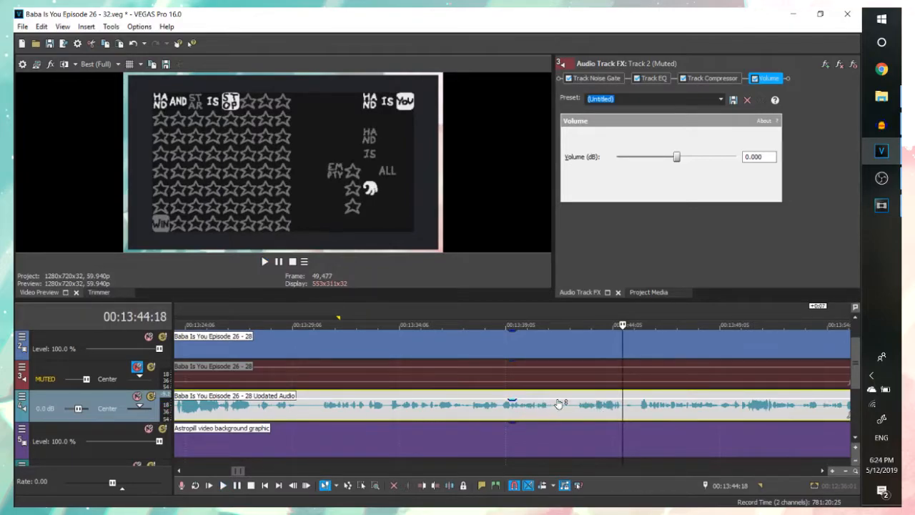
pyautogui.click(311, 413)
pyautogui.press('Up')
pyautogui.press('space')
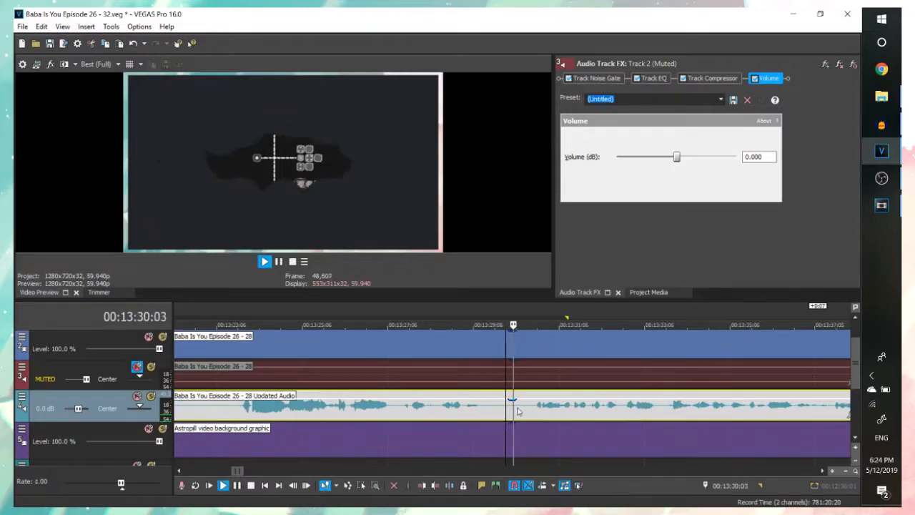
pyautogui.press('Down')
pyautogui.press('m')
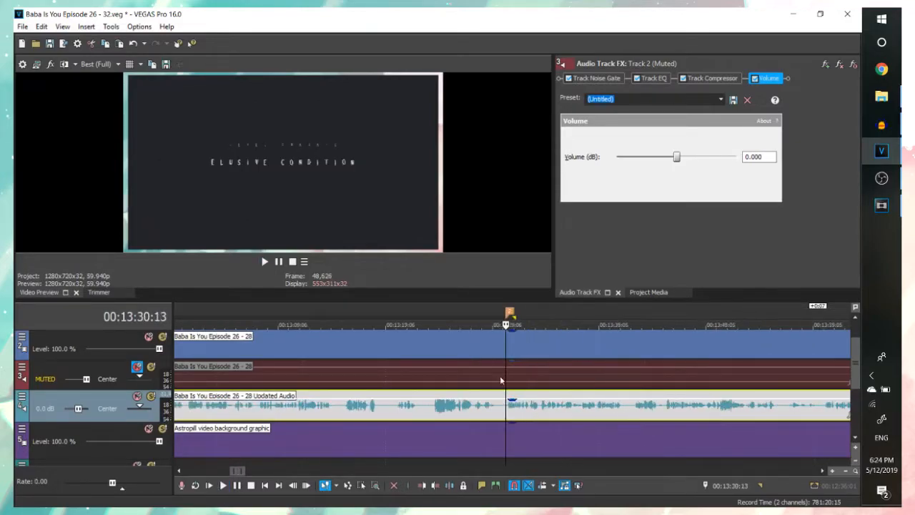
pyautogui.press('Down')
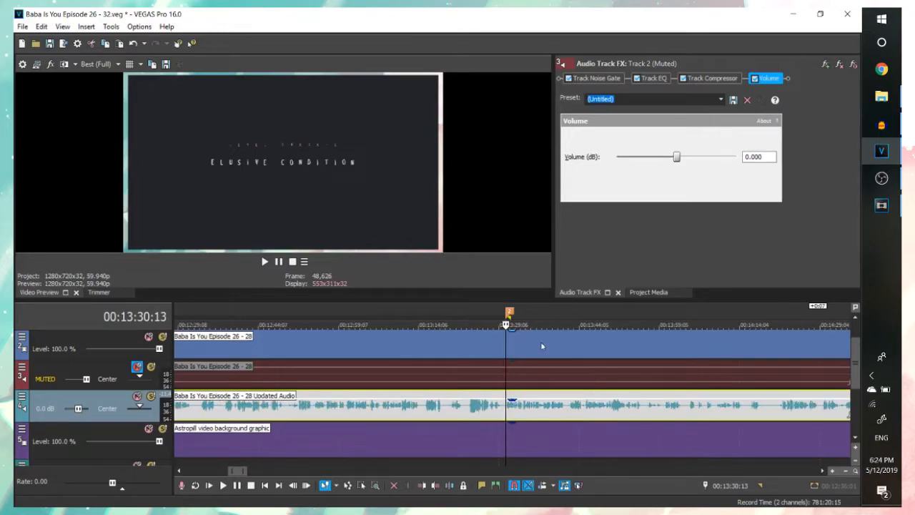
pyautogui.rightClick(509, 313)
pyautogui.click(541, 331)
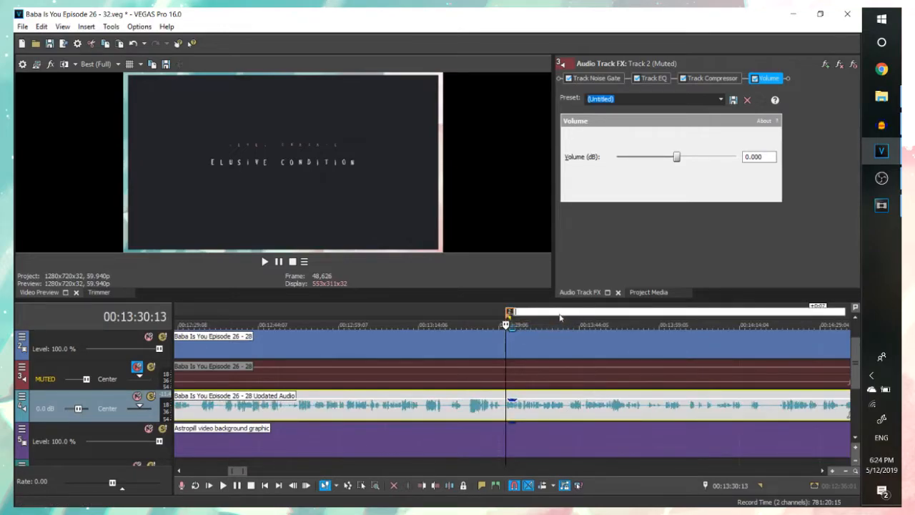
pyautogui.click(543, 417)
# - Audition short stretches of the updated audio around 00:13:42 and add a second marker at 00:13:43:01
pyautogui.scroll(3, 543, 417)
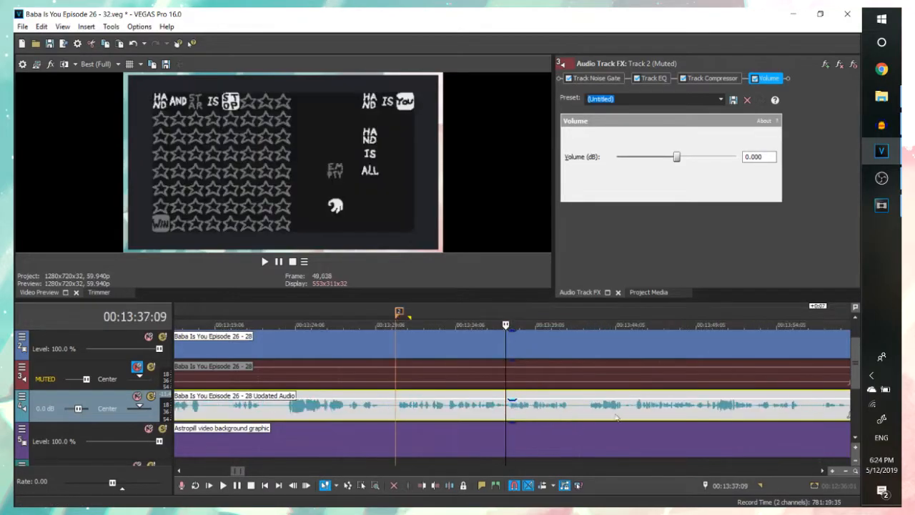
pyautogui.click(578, 411)
pyautogui.scroll(2, 578, 411)
pyautogui.click(550, 412)
pyautogui.scroll(2, 550, 413)
pyautogui.press('space')
pyautogui.press('space')
pyautogui.click(445, 412)
pyautogui.press('space')
pyautogui.press('space')
pyautogui.click(451, 411)
pyautogui.press('space')
pyautogui.press('space')
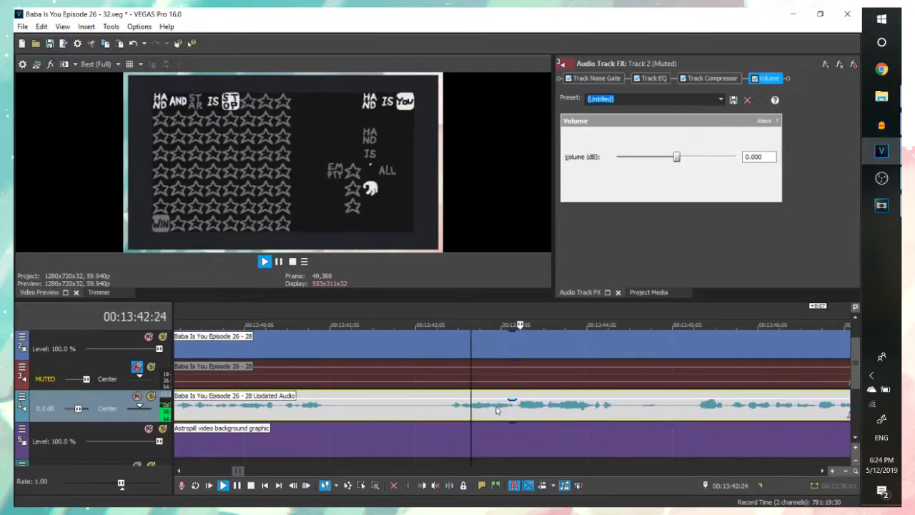
pyautogui.click(491, 411)
pyautogui.press('m')
pyautogui.scroll(-3, 490, 410)
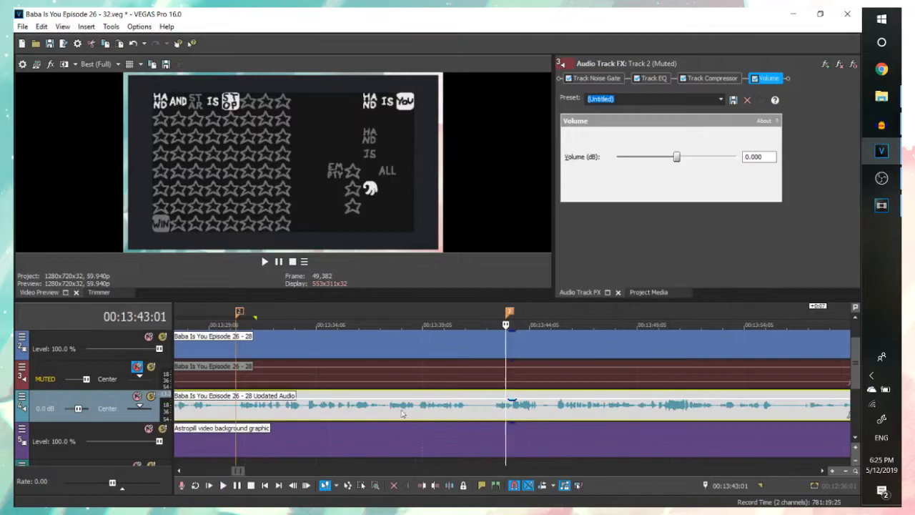
# - Rename the marker at 00:13:30:13 to garage
pyautogui.rightClick(239, 312)
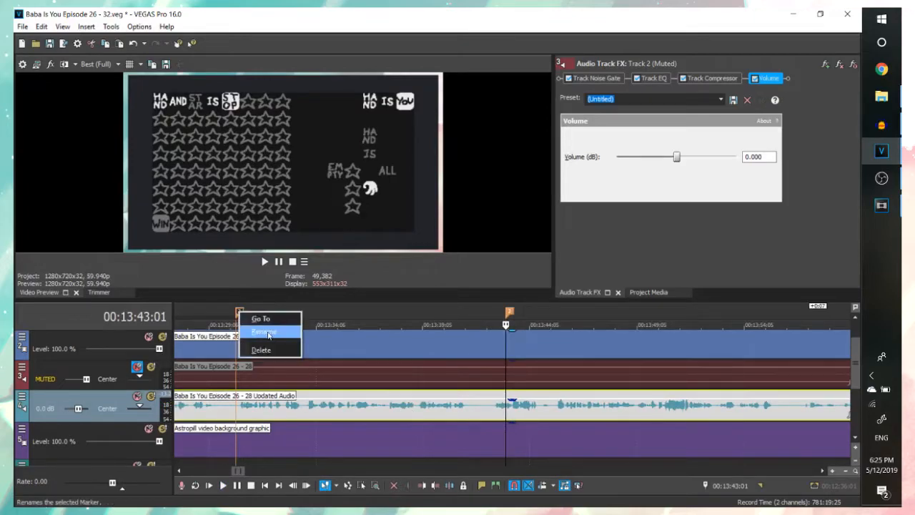
pyautogui.click(265, 332)
pyautogui.write('garage')
pyautogui.press('Return')
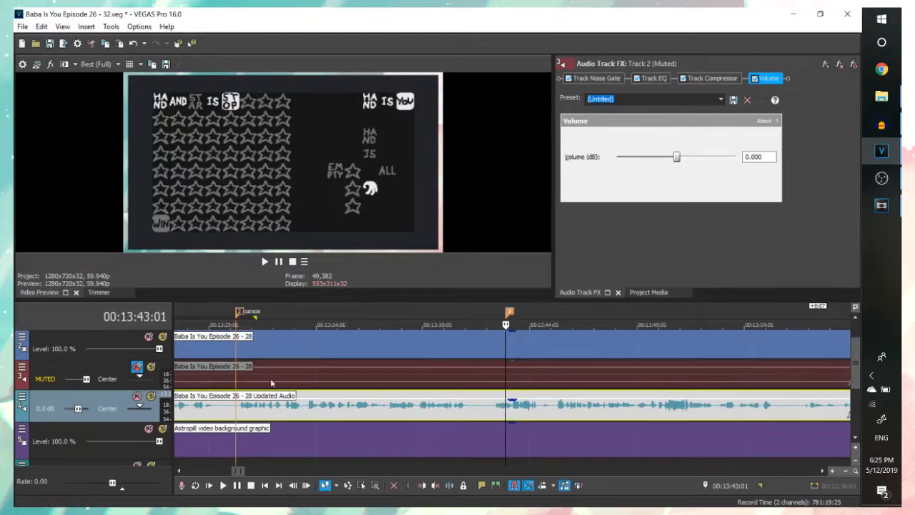
# - Audition the pause just before the garage marker and split the updated audio event there, shortly after 00:13:30:00
pyautogui.click(236, 415)
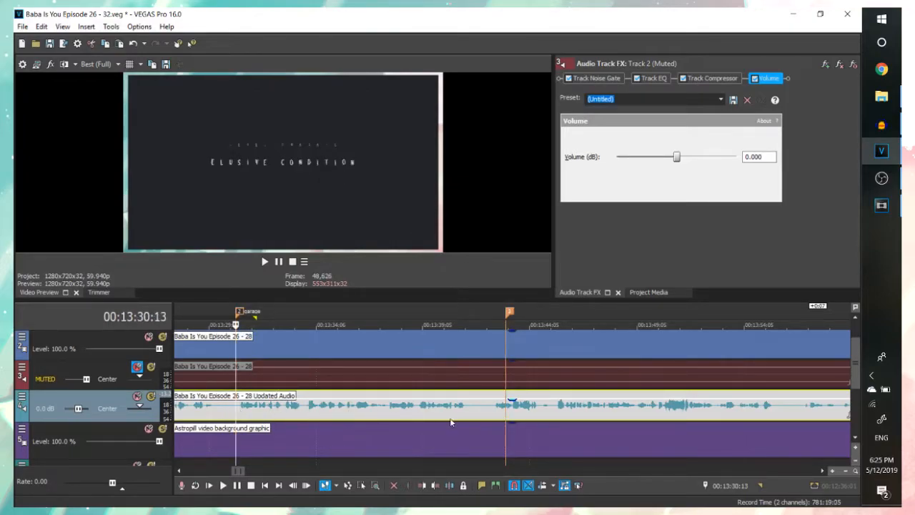
pyautogui.scroll(2, 497, 426)
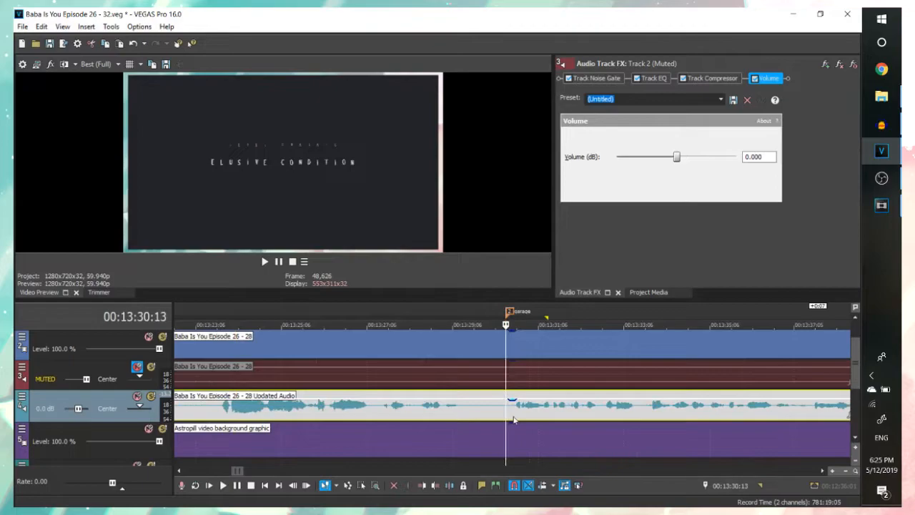
pyautogui.scroll(2, 503, 412)
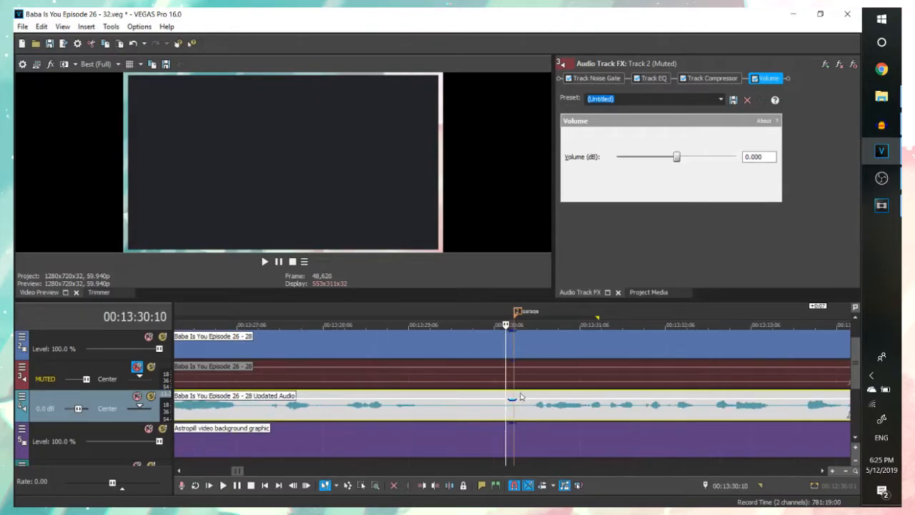
pyautogui.click(480, 413)
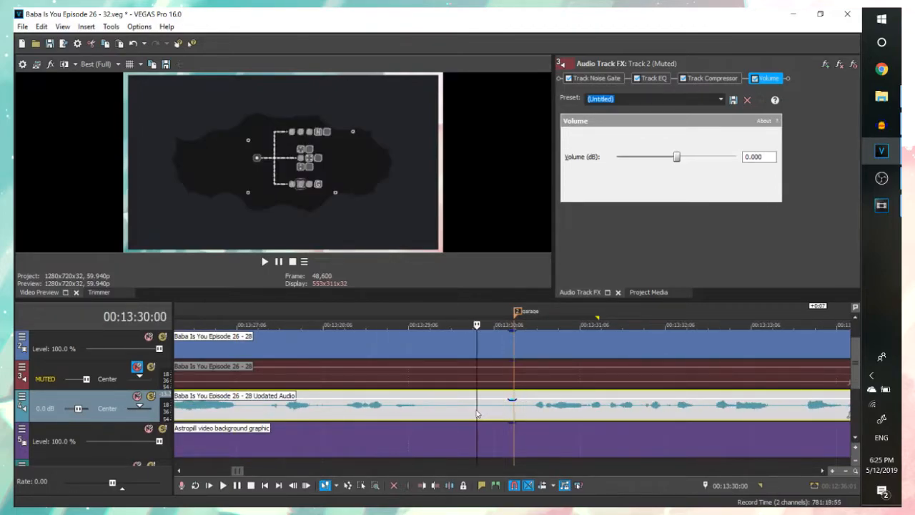
pyautogui.press('space')
pyautogui.press('space')
pyautogui.click(489, 415)
pyautogui.press('s')
# - Audition the updated audio around the marker at 00:13:43:01, try splitting the event there and undo the split
pyautogui.scroll(-3, 511, 417)
pyautogui.scroll(-1, 539, 416)
pyautogui.click(701, 413)
pyautogui.scroll(3, 672, 412)
pyautogui.press('space')
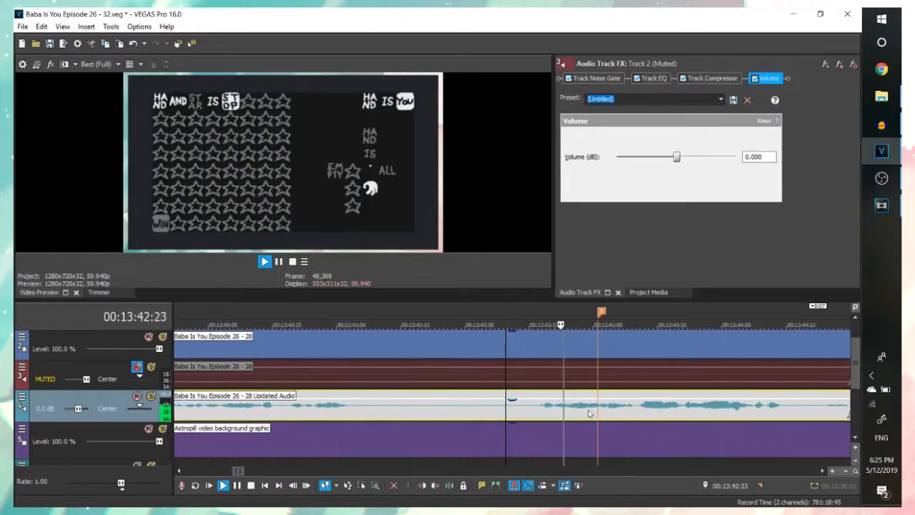
pyautogui.scroll(2, 627, 413)
pyautogui.press('space')
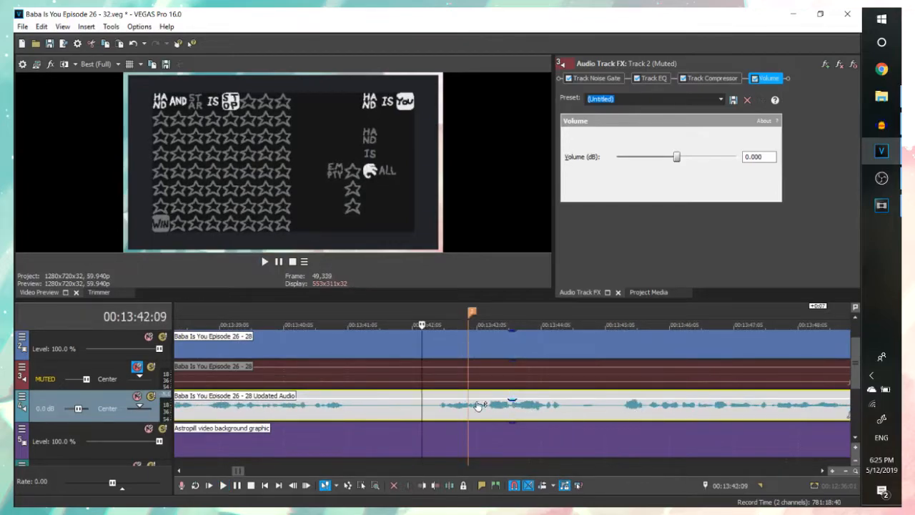
pyautogui.click(468, 410)
pyautogui.scroll(5, 468, 410)
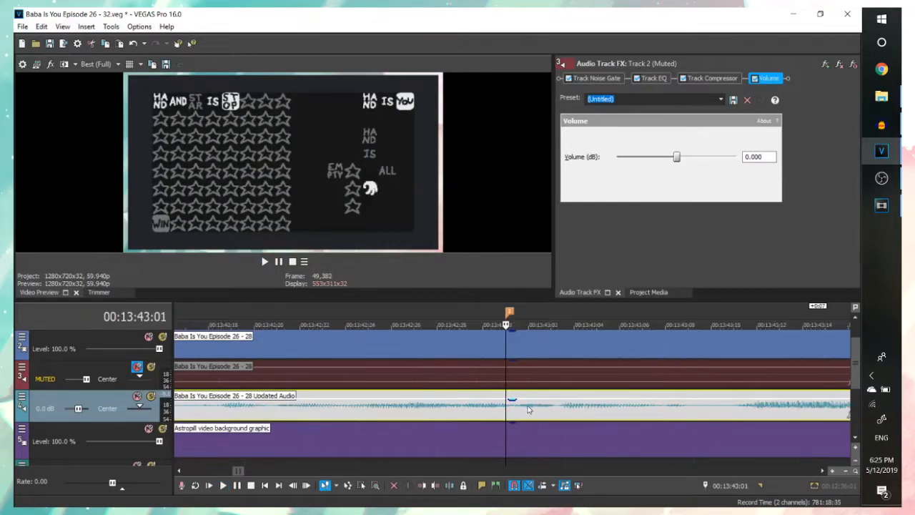
pyautogui.press('s')
pyautogui.hotkey('ctrl', 'z')
# - Audition the updated audio after the 00:13:43:01 marker and split the event in the pause at 00:13:45:09
pyautogui.press('Right')
pyautogui.click(527, 411)
pyautogui.press('space')
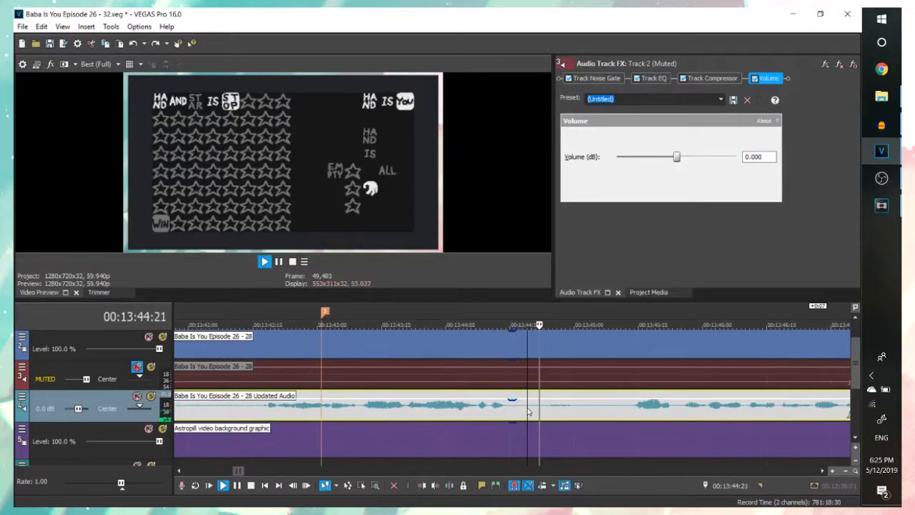
pyautogui.press('space')
pyautogui.click(512, 411)
pyautogui.click(510, 409)
pyautogui.click(576, 408)
pyautogui.click(587, 406)
pyautogui.press('space')
pyautogui.press('space')
pyautogui.click(614, 409)
pyautogui.press('s')
# - Set the time selection to the updated audio section between the two splits and open the Render As dialog
pyautogui.scroll(-8, 417, 412)
pyautogui.doubleClick(417, 413)
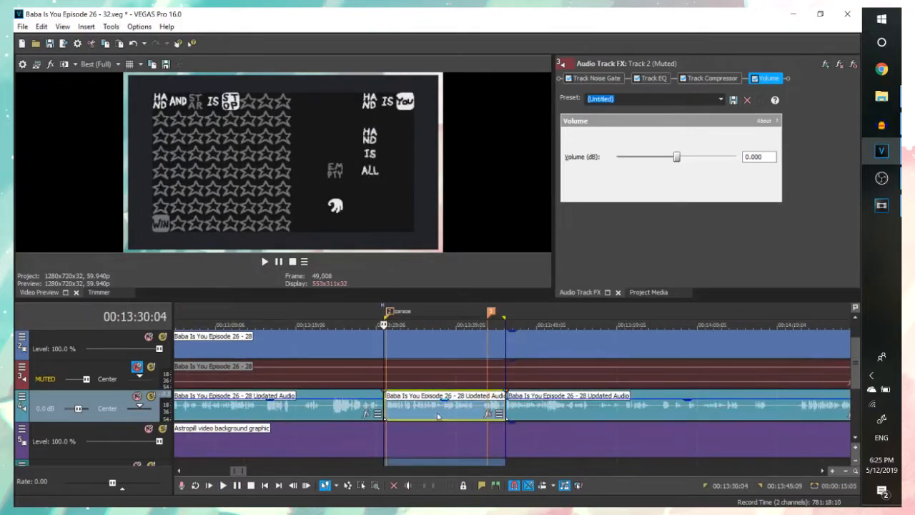
pyautogui.click(22, 27)
pyautogui.click(44, 114)
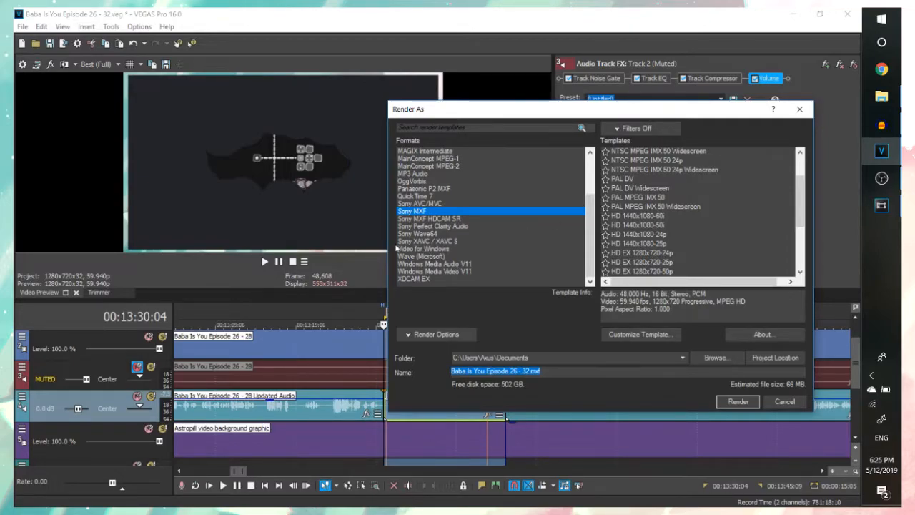
# - Choose Wave (Microsoft) as the render format
pyautogui.click(433, 256)
pyautogui.click(443, 248)
pyautogui.click(461, 255)
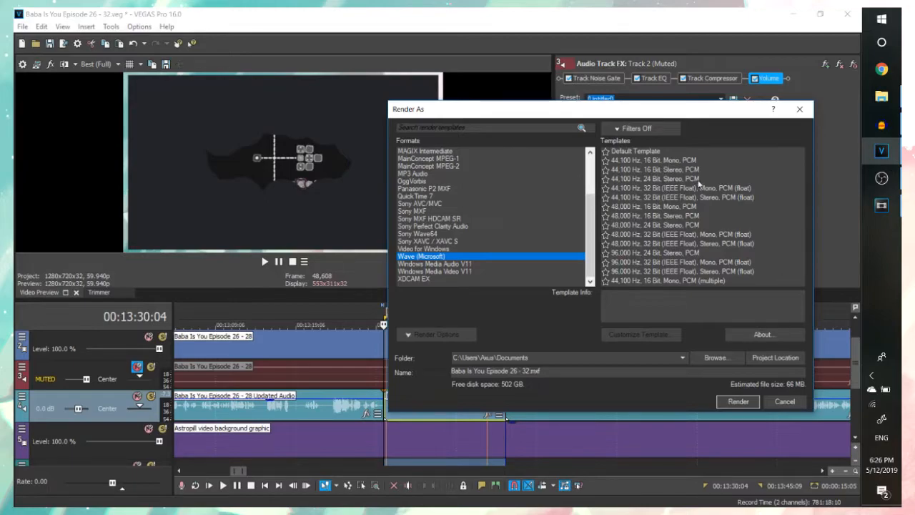
# - Switch to Vegas Pro 13, close the custom settings of YouTube 720p 60fps Render and review the available render templates
pyautogui.click(882, 205)
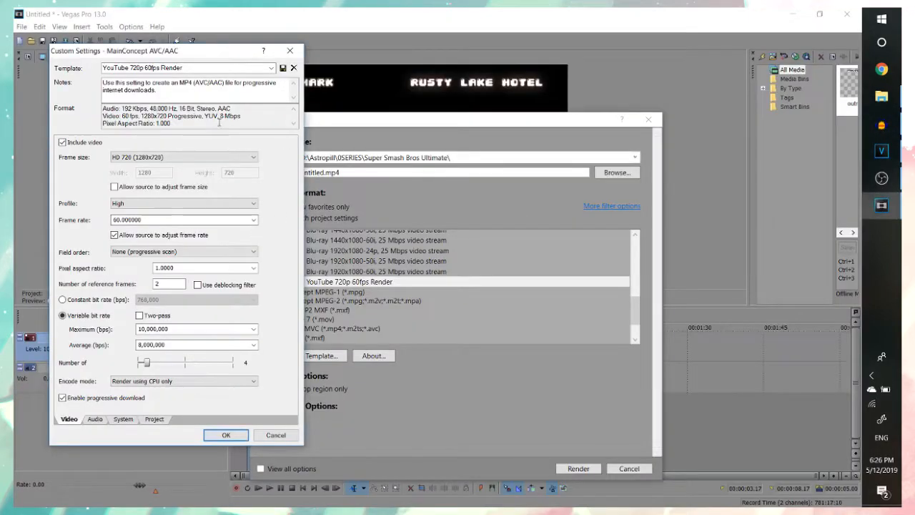
pyautogui.click(290, 50)
pyautogui.scroll(6, 328, 248)
pyautogui.doubleClick(284, 246)
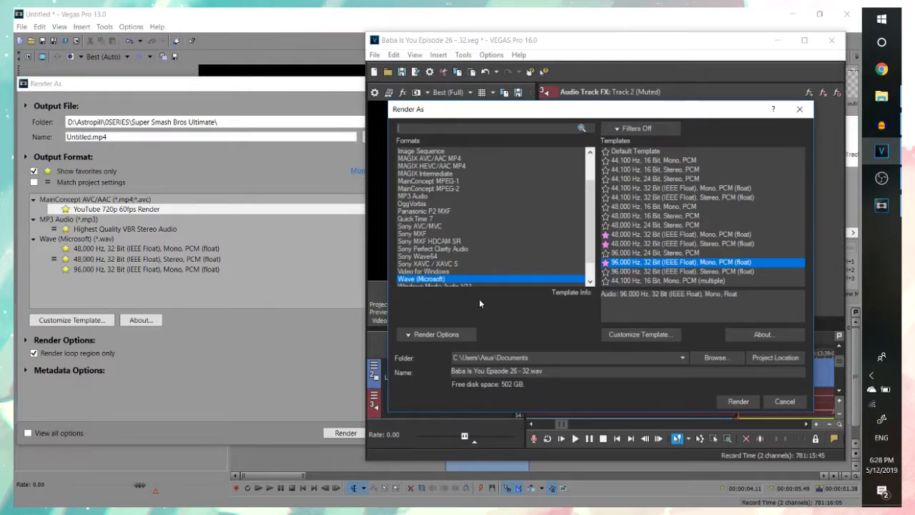
# - In VEGAS Pro 16, check the render options, then search the formats for mp3 and view the MP3 Audio templates
pyautogui.click(435, 335)
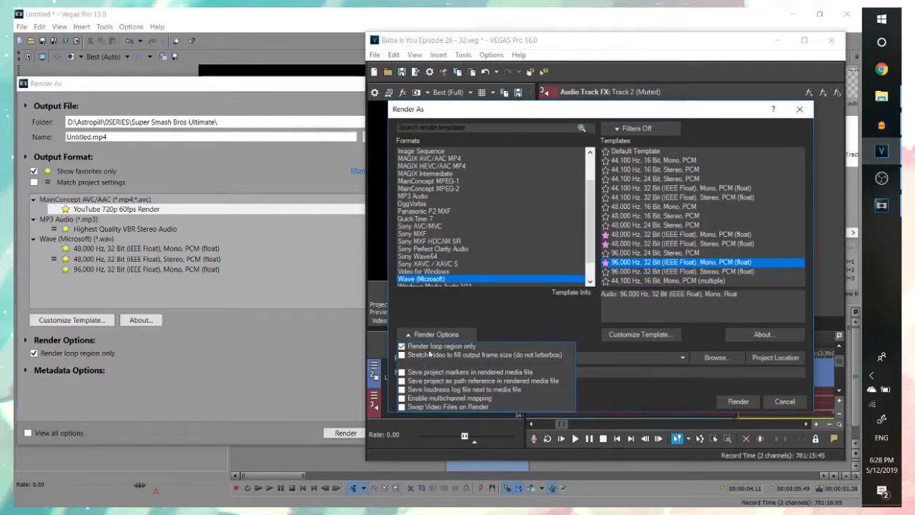
pyautogui.click(499, 316)
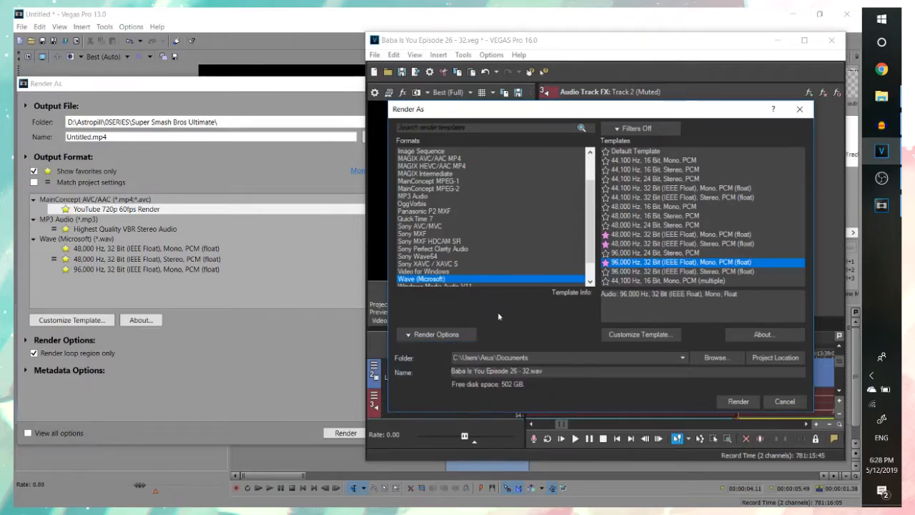
pyautogui.click(438, 128)
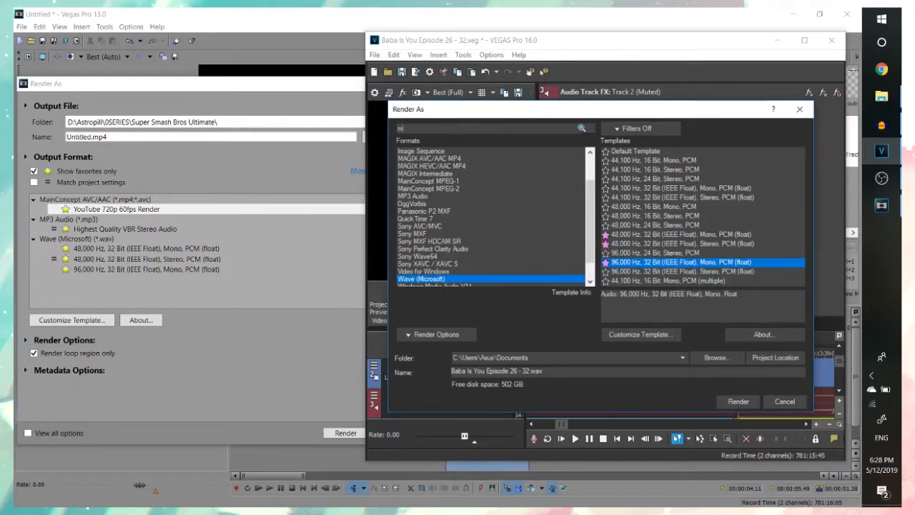
pyautogui.write('mp3')
pyautogui.click(431, 152)
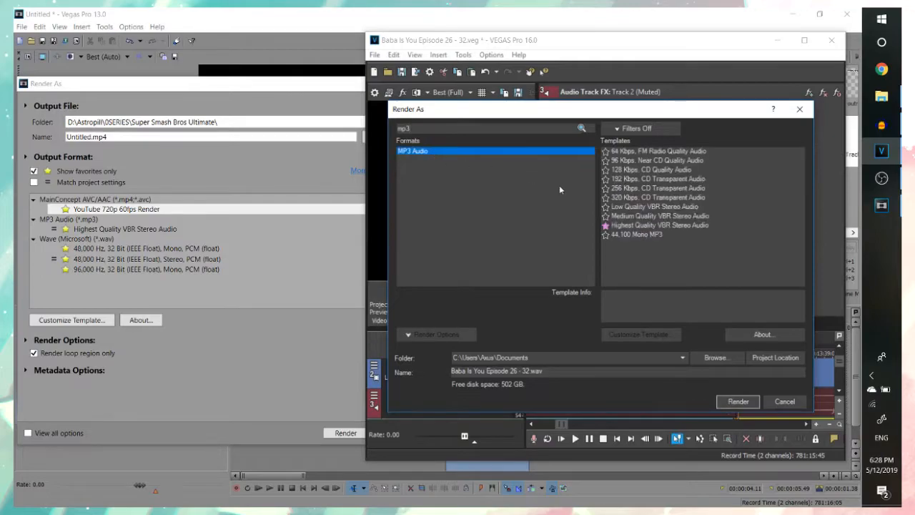
# - Replace the format search with wav and select the Wave (Microsoft) format
pyautogui.click(542, 130)
pyautogui.press('BackSpace')
pyautogui.scroll(-3, 429, 283)
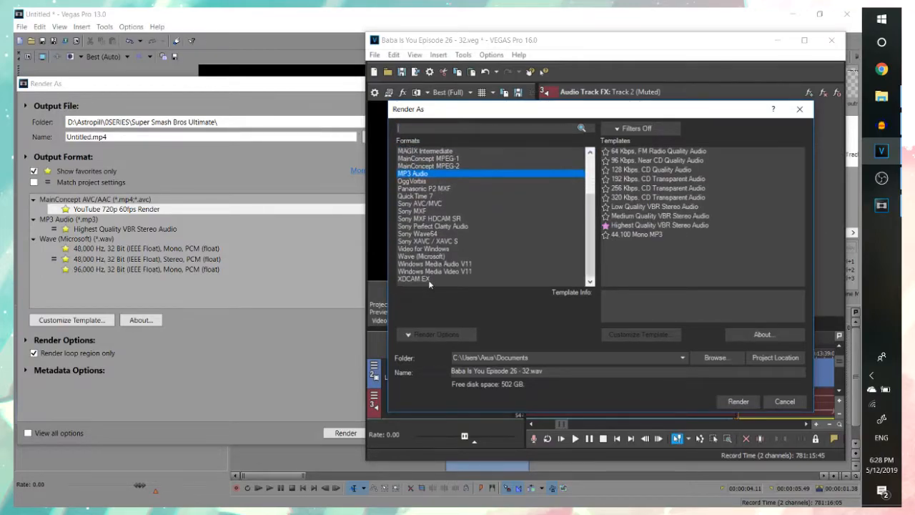
pyautogui.write('wav')
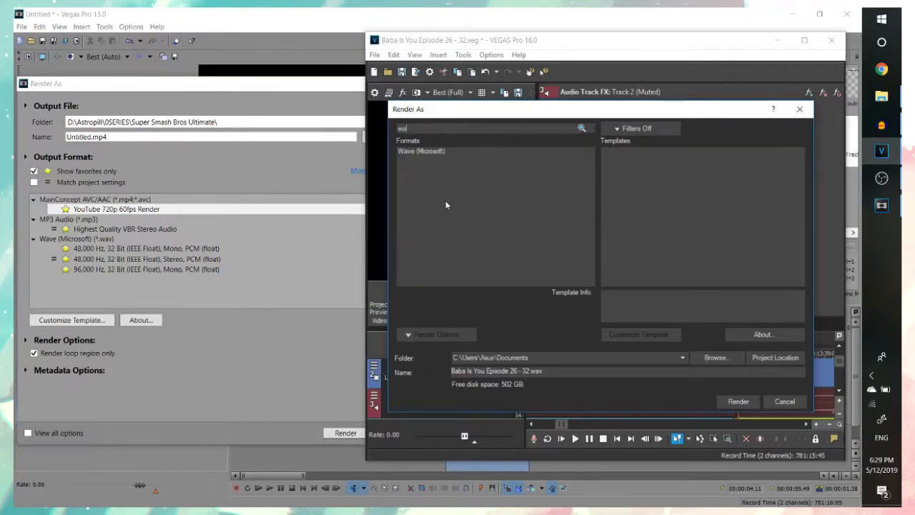
pyautogui.click(433, 151)
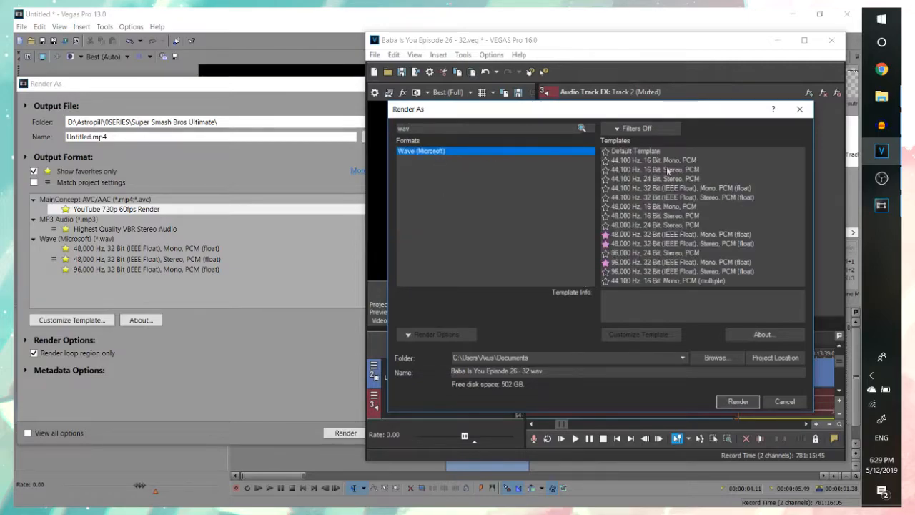
# - Filter the render templates to show favorites only and clear the format search
pyautogui.click(636, 128)
pyautogui.click(608, 141)
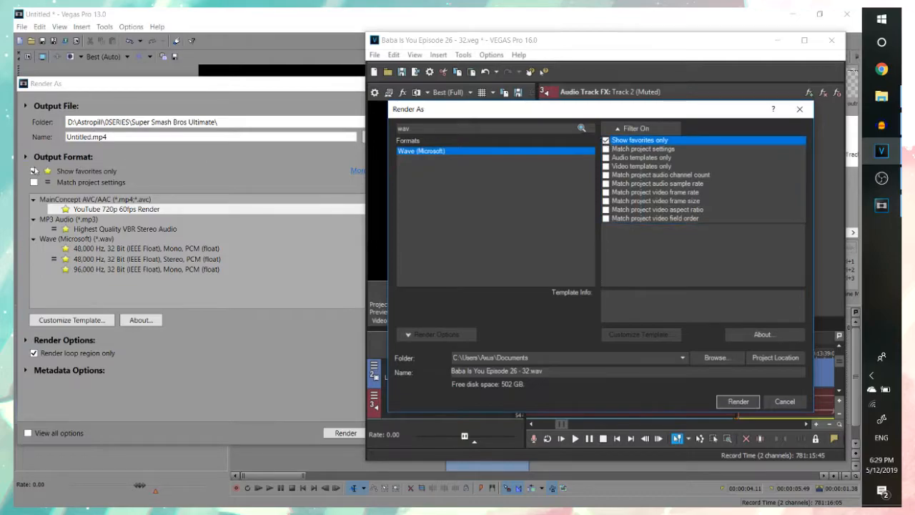
pyautogui.click(626, 248)
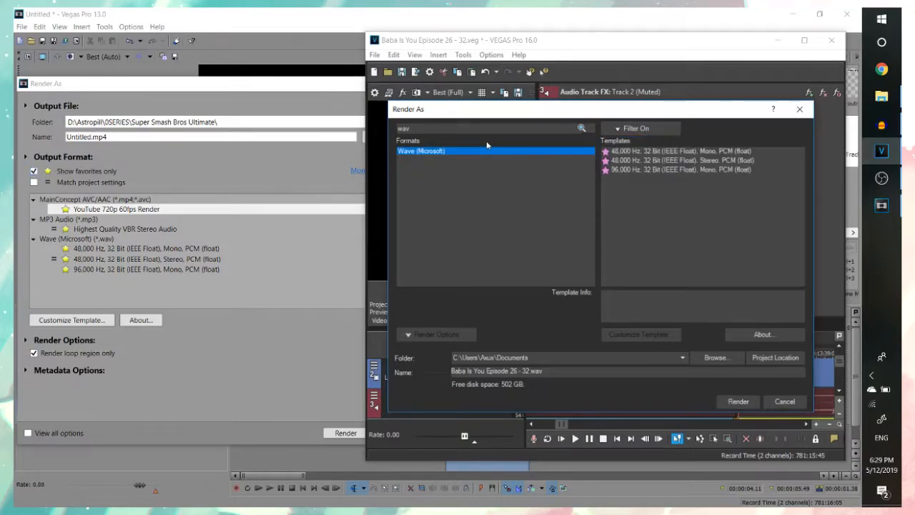
pyautogui.doubleClick(571, 126)
pyautogui.press('BackSpace')
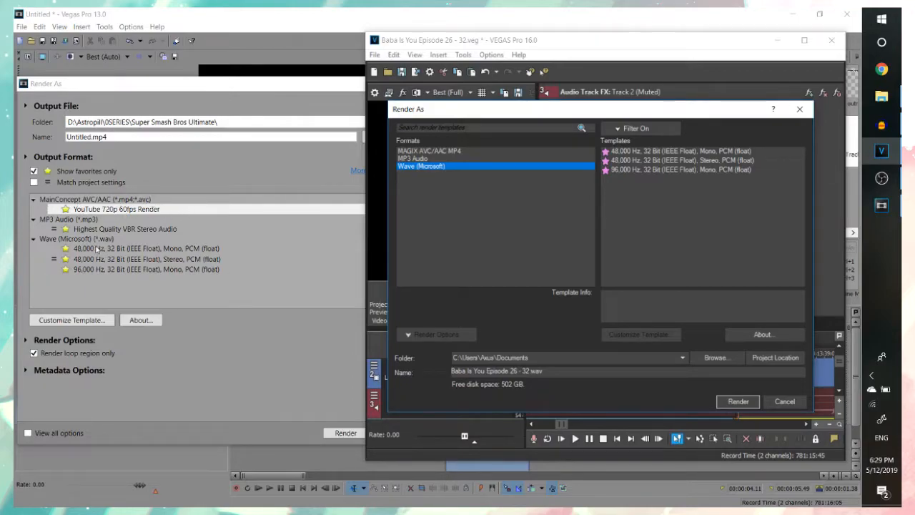
pyautogui.click(637, 129)
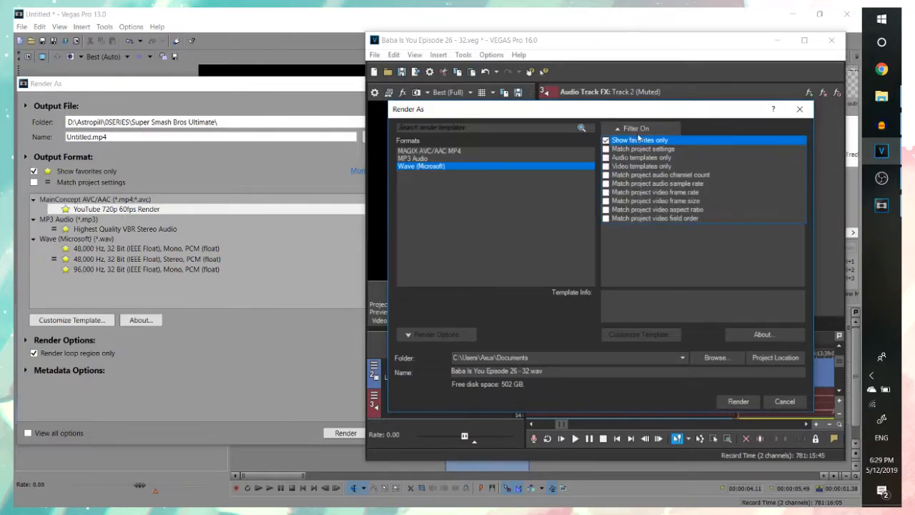
pyautogui.click(638, 133)
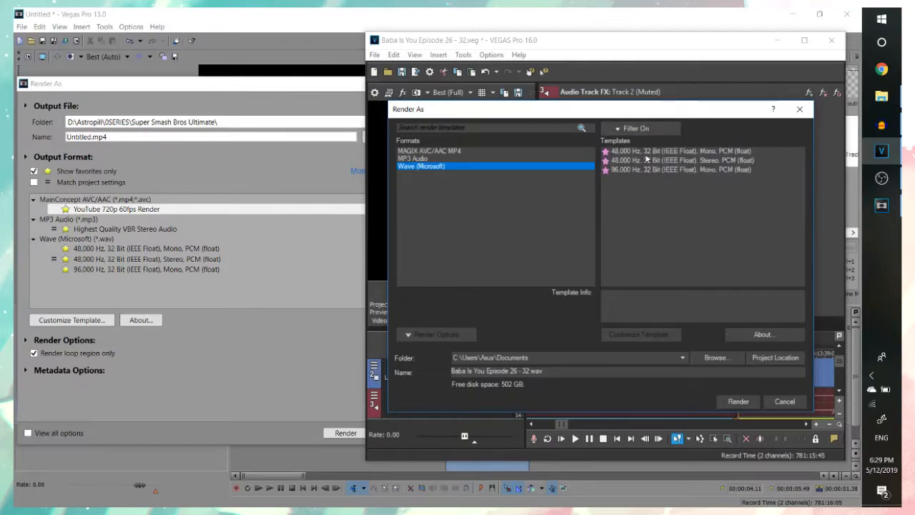
# - Compare the favorite templates listed under MAGIX AVC/AAC MP4, MP3 Audio and Wave (Microsoft)
pyautogui.click(441, 159)
pyautogui.click(438, 152)
pyautogui.click(438, 161)
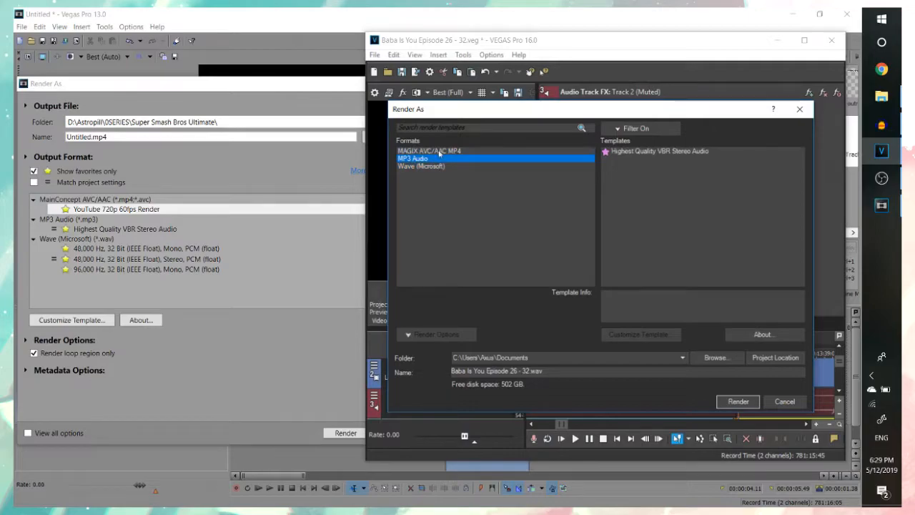
pyautogui.click(440, 151)
pyautogui.click(440, 166)
pyautogui.click(445, 151)
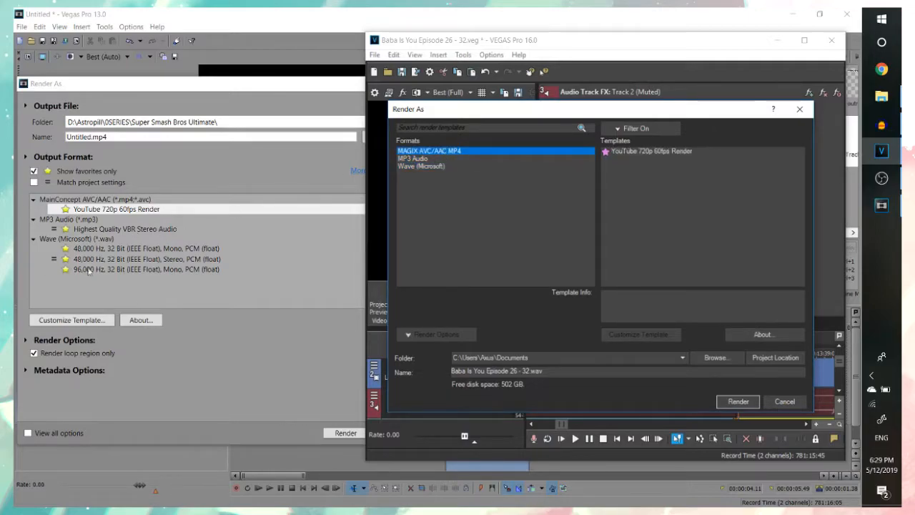
pyautogui.click(449, 166)
pyautogui.click(437, 159)
pyautogui.click(435, 152)
pyautogui.click(424, 158)
pyautogui.click(429, 166)
pyautogui.click(449, 151)
# - Render the selected section as Wave (Microsoft) with the 48,000 Hz, 32 Bit (IEEE Float), Mono, PCM template and open its output folder
pyautogui.click(445, 167)
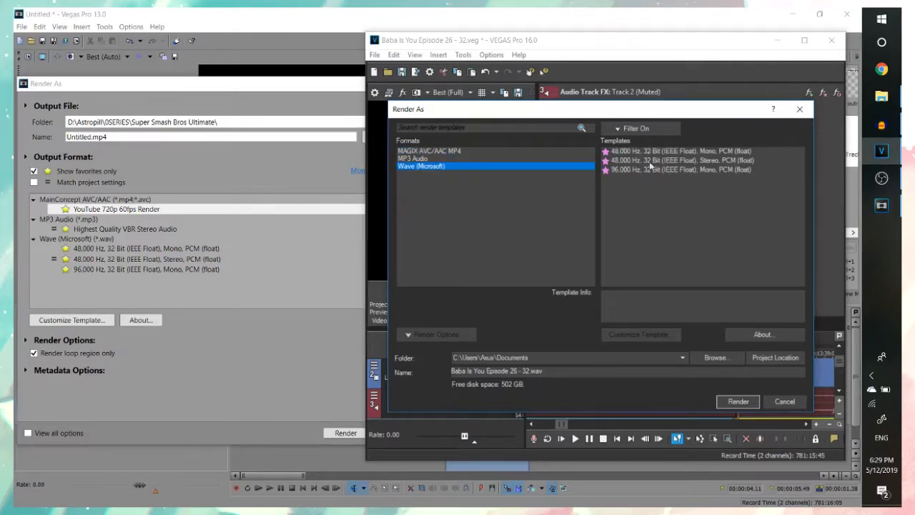
pyautogui.click(662, 151)
pyautogui.click(736, 401)
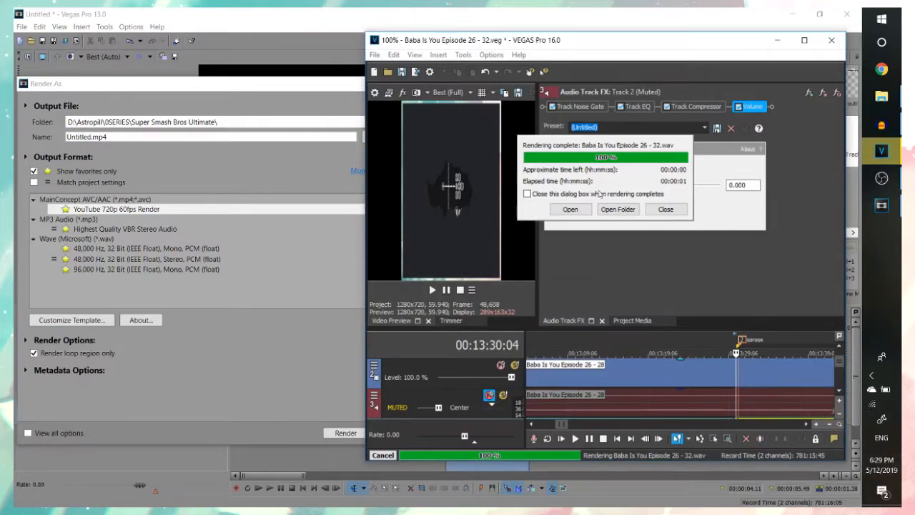
pyautogui.click(615, 209)
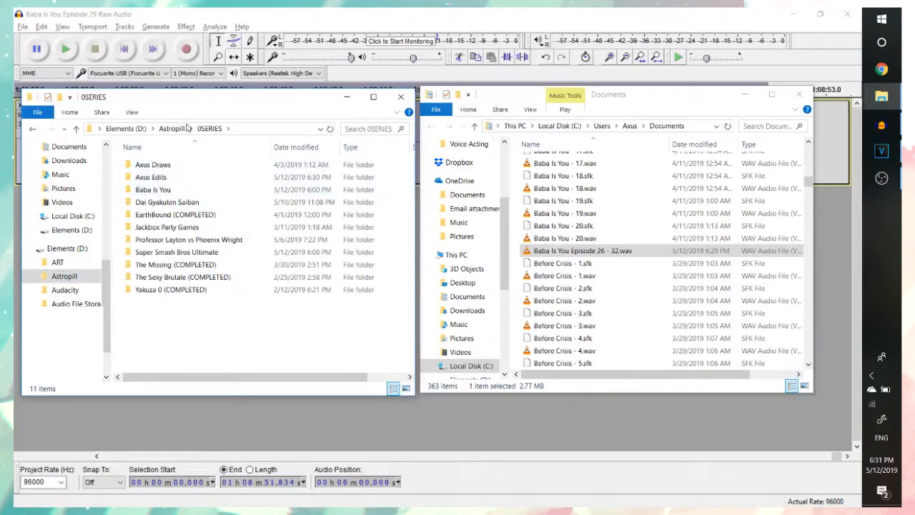
# - Move the rendered Baba Is You Episode 26 - 32.wav from Documents into the Episode 26 folder under Baba Is You
pyautogui.doubleClick(172, 190)
pyautogui.scroll(-6, 179, 264)
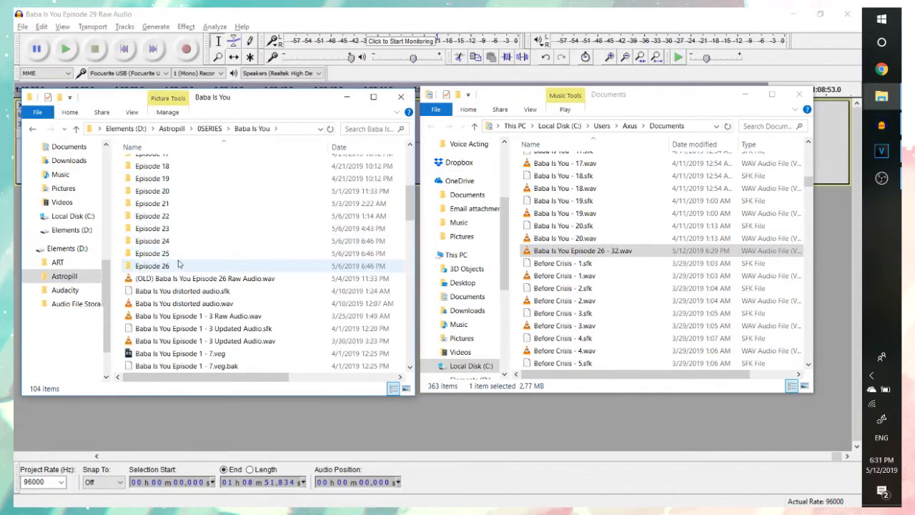
pyautogui.click(179, 268)
pyautogui.doubleClick(179, 268)
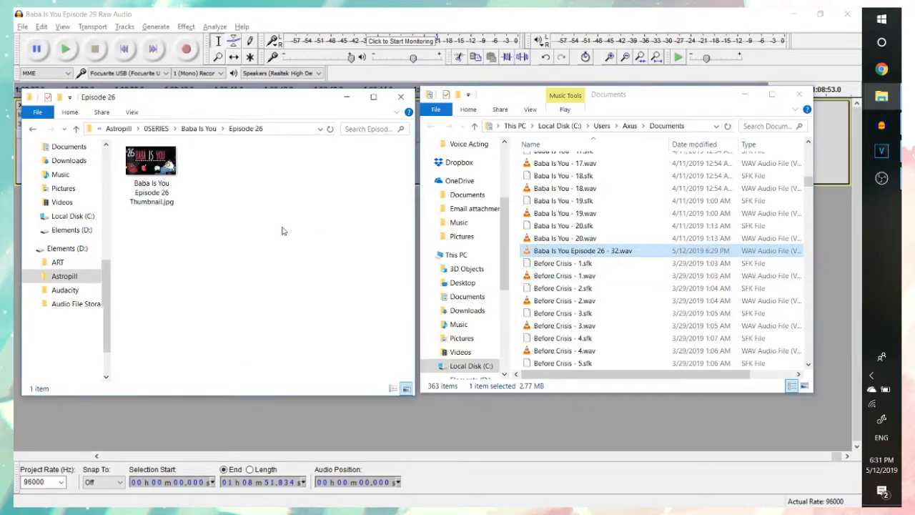
pyautogui.hotkey('ctrl', 'v')
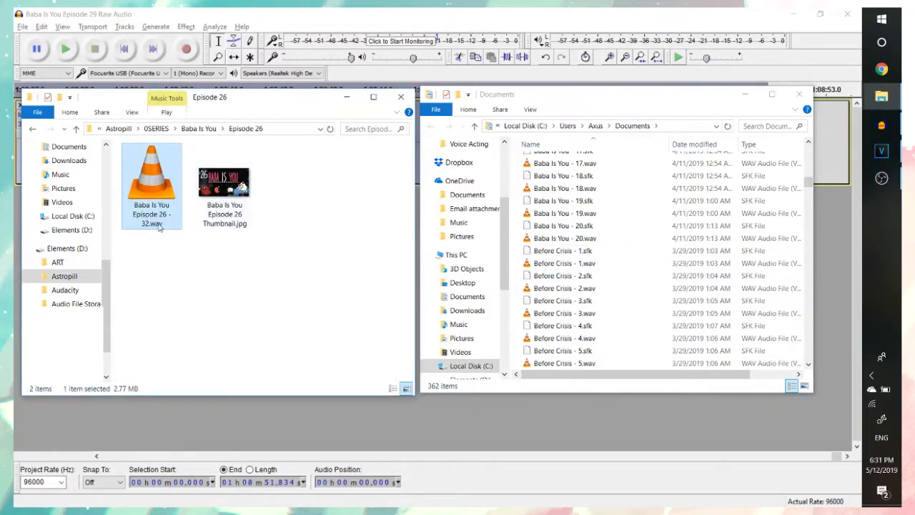
# - Rename the moved audio file to Baba Is You Episode 26 garage1.wav
pyautogui.click(158, 225)
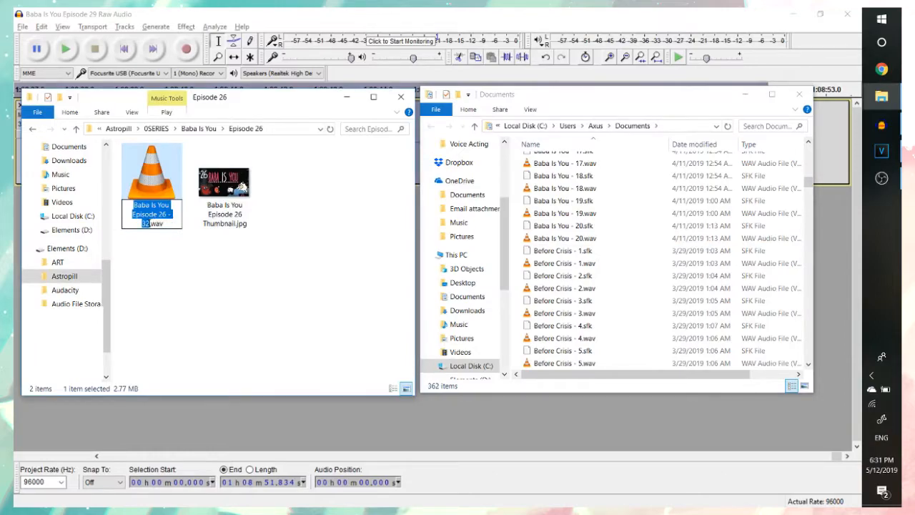
pyautogui.click(151, 224)
pyautogui.press('BackSpace')
pyautogui.press('BackSpace')
pyautogui.press('BackSpace')
pyautogui.press('BackSpace')
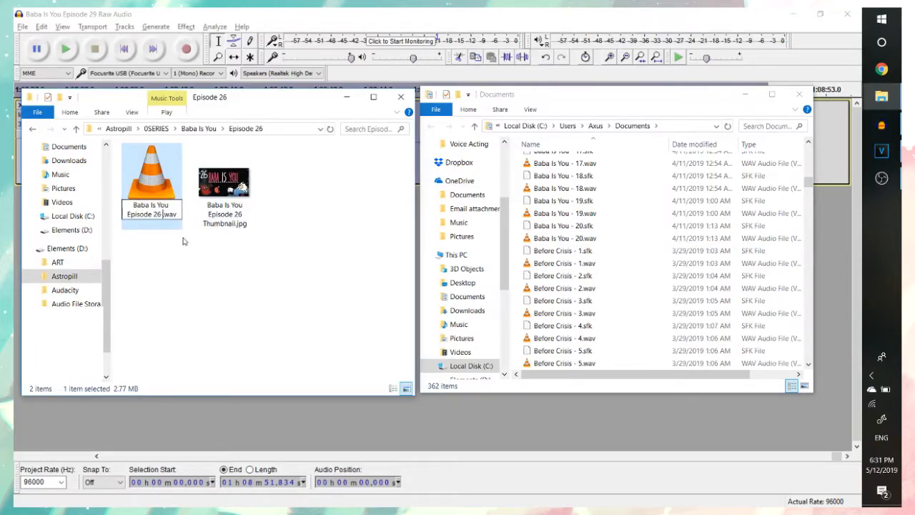
pyautogui.write('garage1')
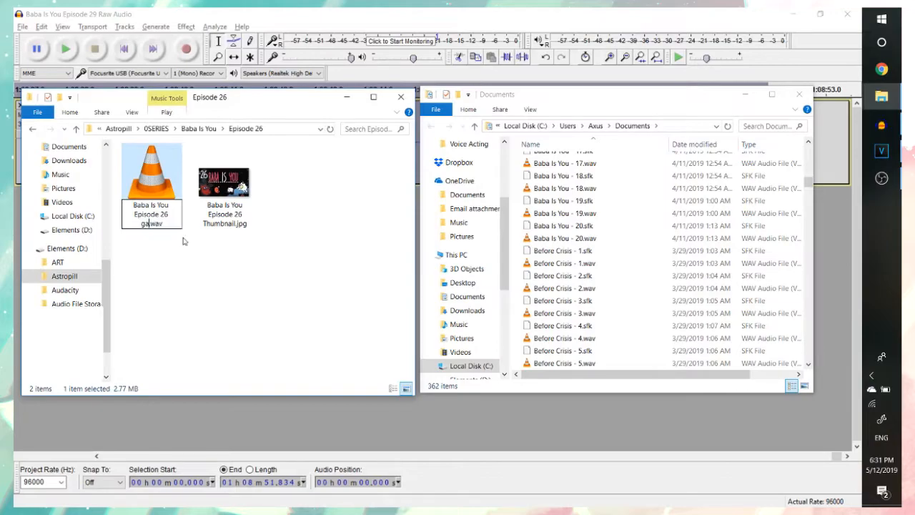
pyautogui.press('Return')
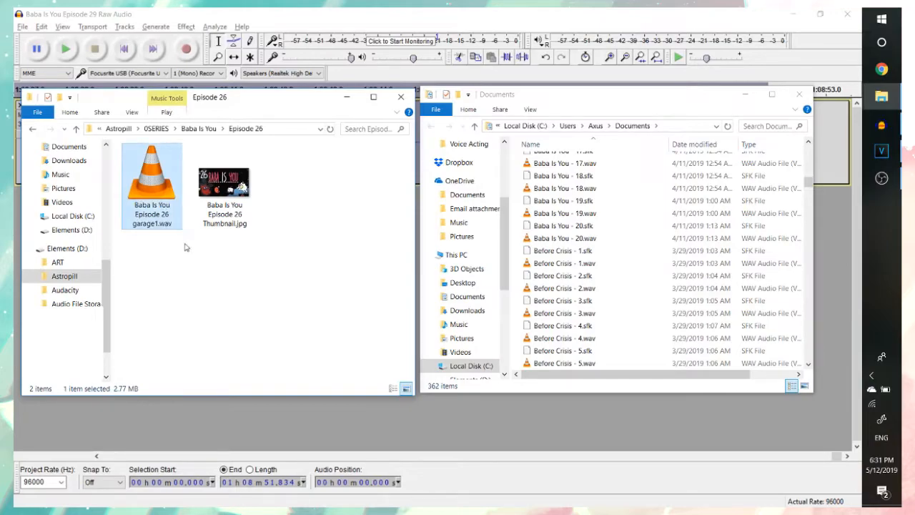
# - Close the Documents folder window, remove the existing audio track in Audacity and bring back the Episode 26 folder
pyautogui.click(799, 95)
pyautogui.moveTo(183, 99); pyautogui.dragTo(572, 120)
pyautogui.click(20, 106)
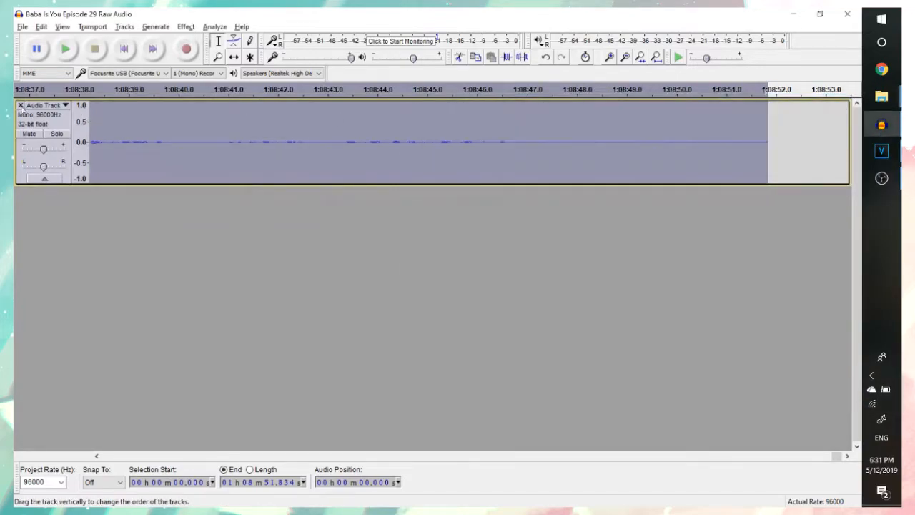
pyautogui.click(879, 98)
pyautogui.click(798, 152)
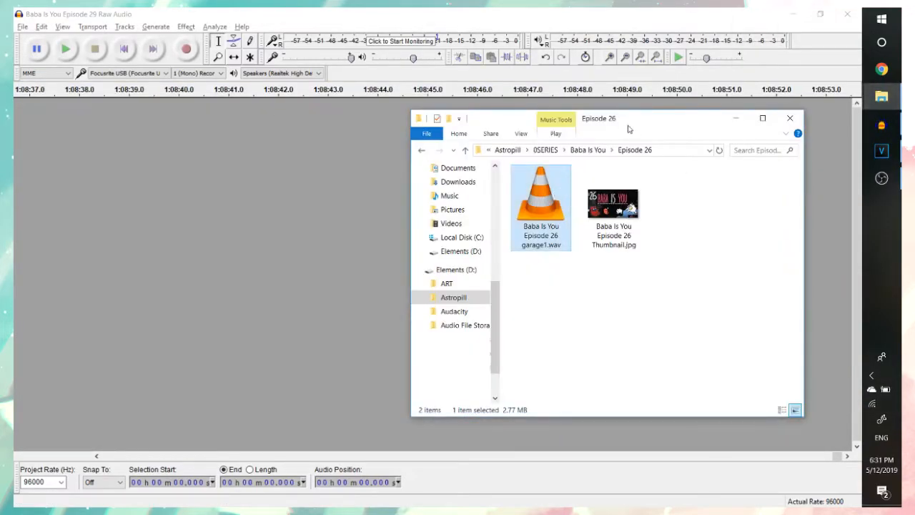
# - Reopen the Episode 26 folder from Baba Is You and import Baba Is You Episode 26 garage1.wav into Audacity
pyautogui.click(666, 218)
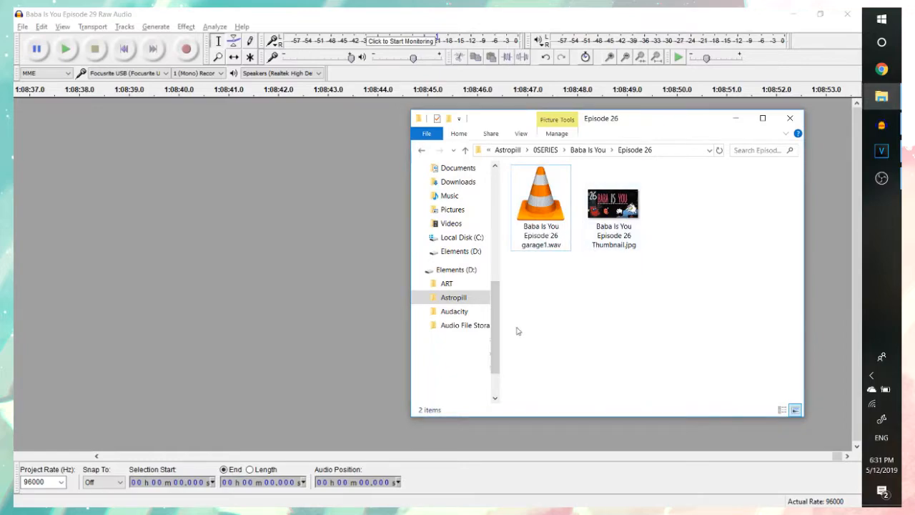
pyautogui.scroll(1, 494, 299)
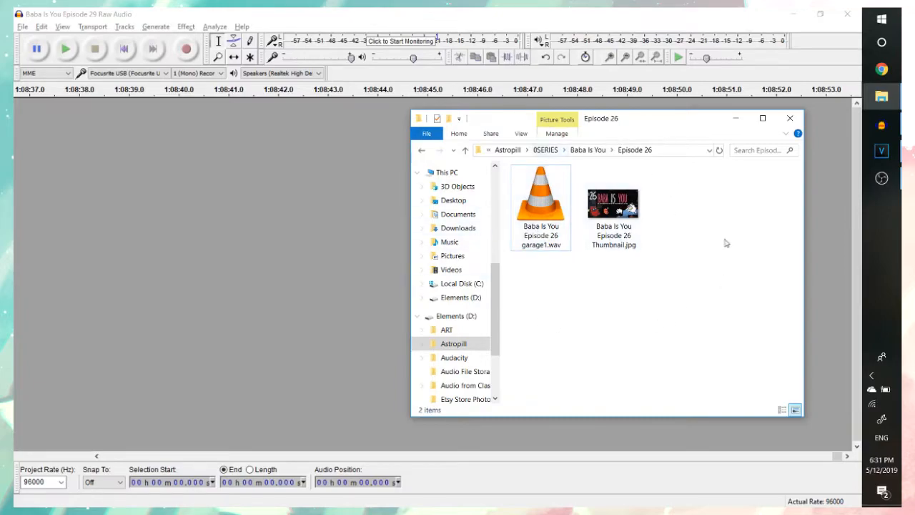
pyautogui.click(594, 150)
pyautogui.scroll(-1, 583, 287)
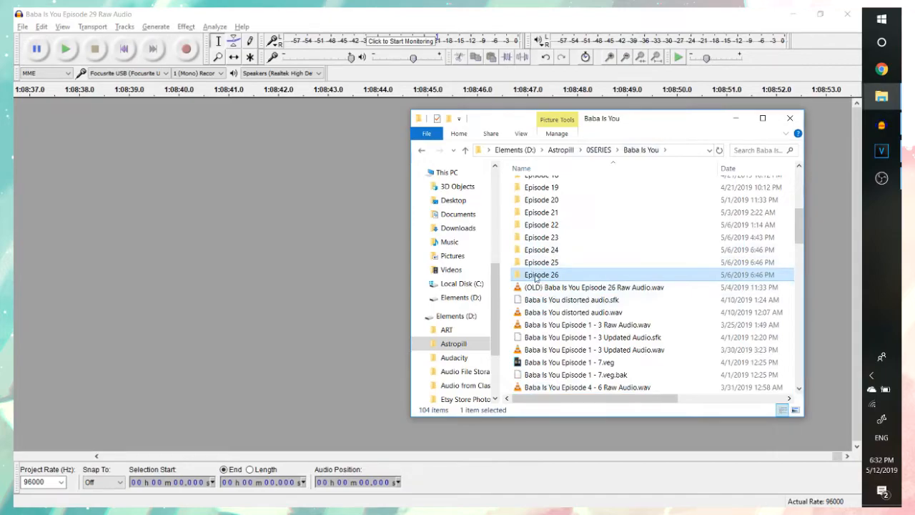
pyautogui.doubleClick(540, 276)
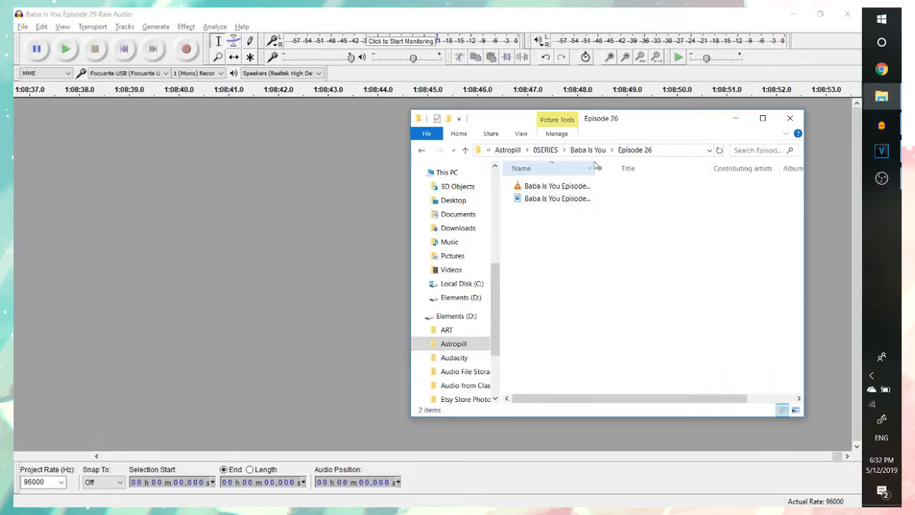
pyautogui.moveTo(609, 187); pyautogui.dragTo(215, 210)
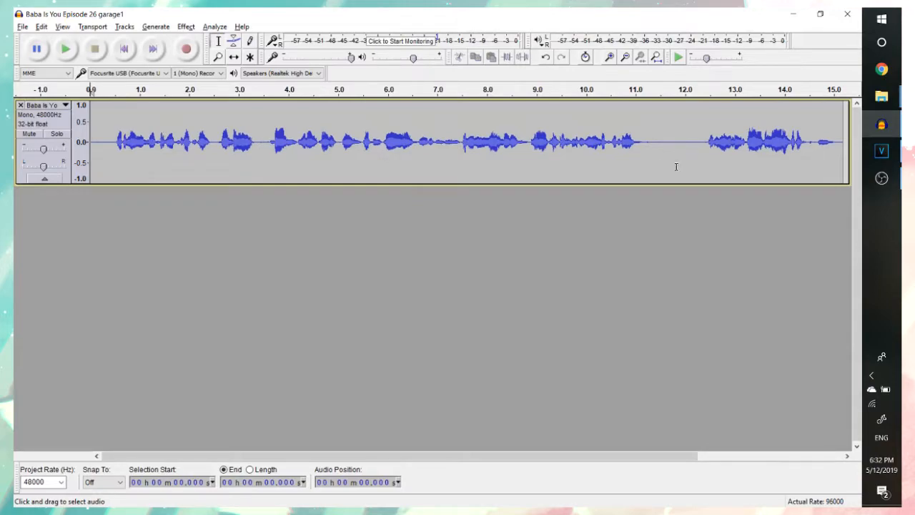
# - Audition the silent gap near 11.5 seconds and the early pauses around 2 to 3.5 seconds to judge the background noise
pyautogui.click(658, 130)
pyautogui.moveTo(650, 135); pyautogui.dragTo(692, 132)
pyautogui.click(672, 134)
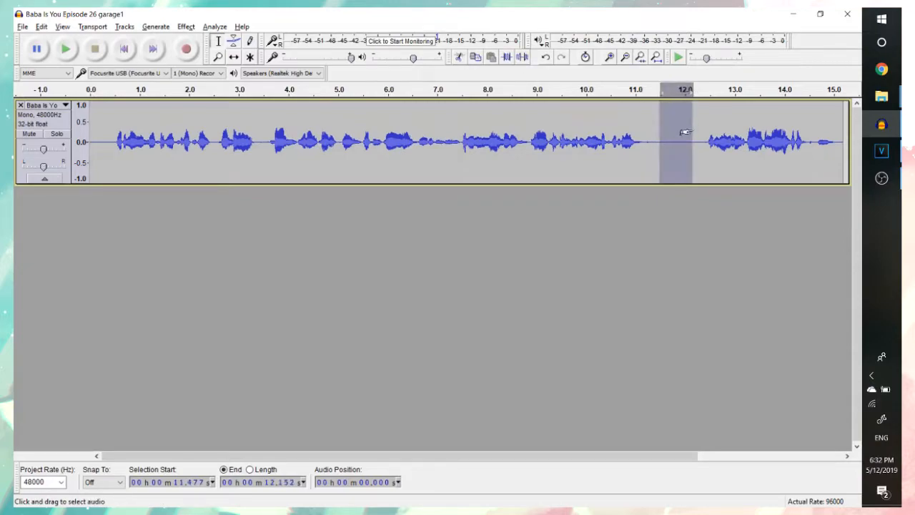
pyautogui.press('space')
pyautogui.click(639, 125)
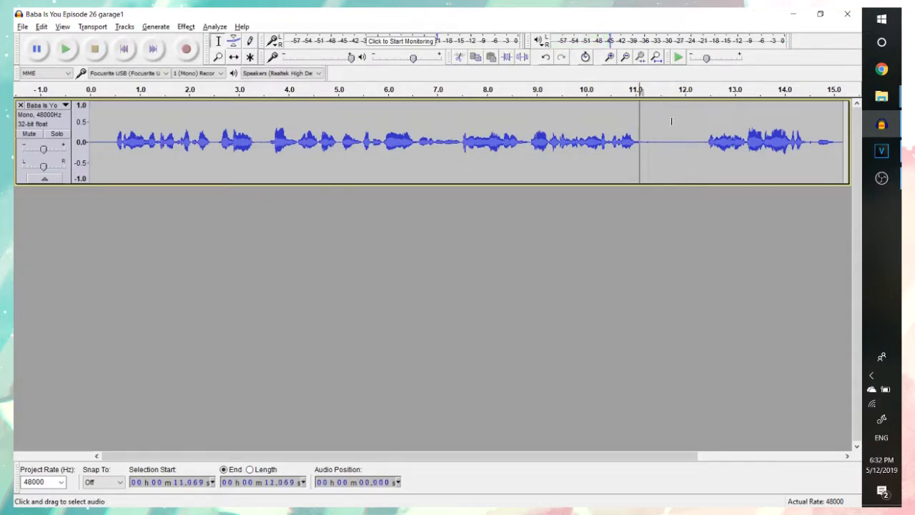
pyautogui.moveTo(663, 126); pyautogui.dragTo(694, 126)
pyautogui.moveTo(258, 134); pyautogui.dragTo(267, 135)
pyautogui.press('space')
pyautogui.click(193, 134)
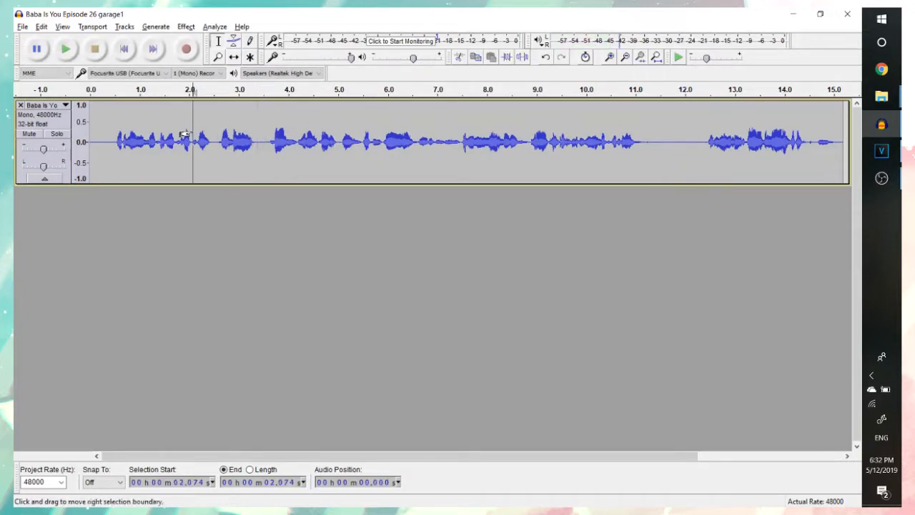
pyautogui.press('space')
pyautogui.press('space')
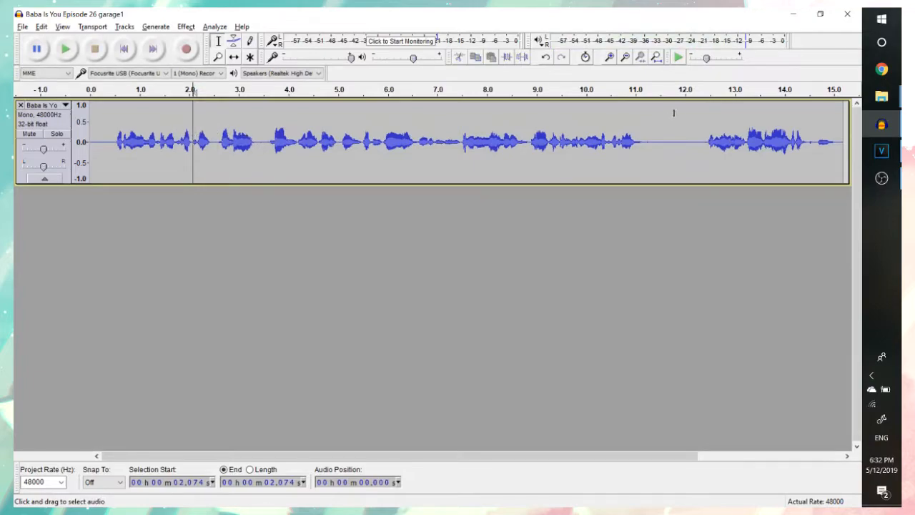
# - Capture a Noise Reduction profile from the silent gap at about 11.45 to 12.06 seconds
pyautogui.moveTo(658, 136); pyautogui.dragTo(688, 149)
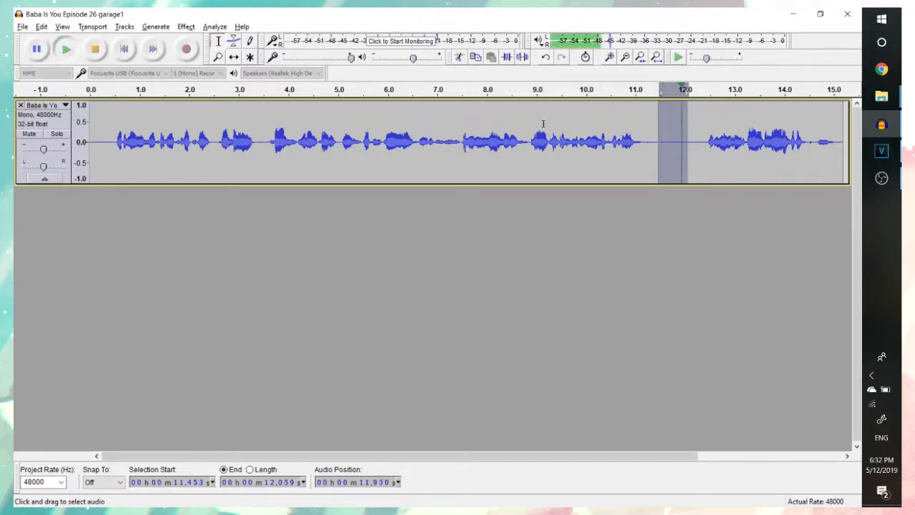
pyautogui.click(186, 27)
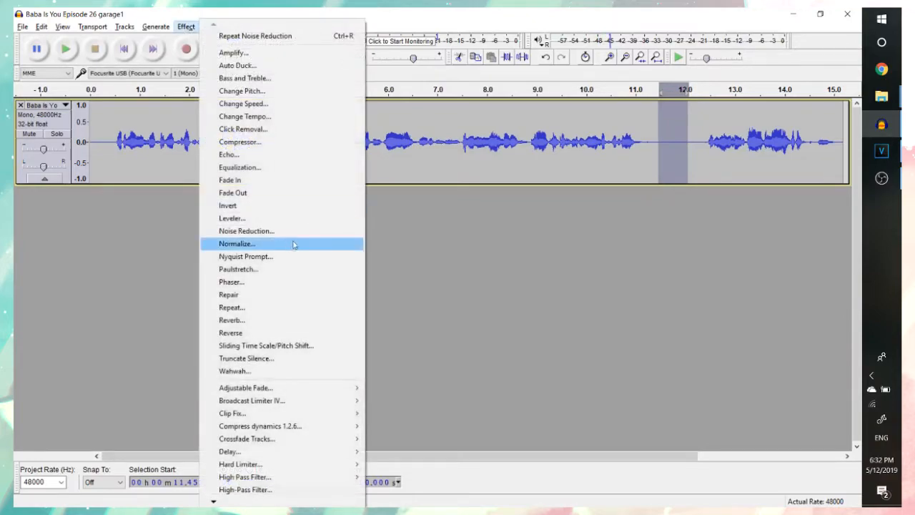
pyautogui.click(290, 233)
pyautogui.click(438, 208)
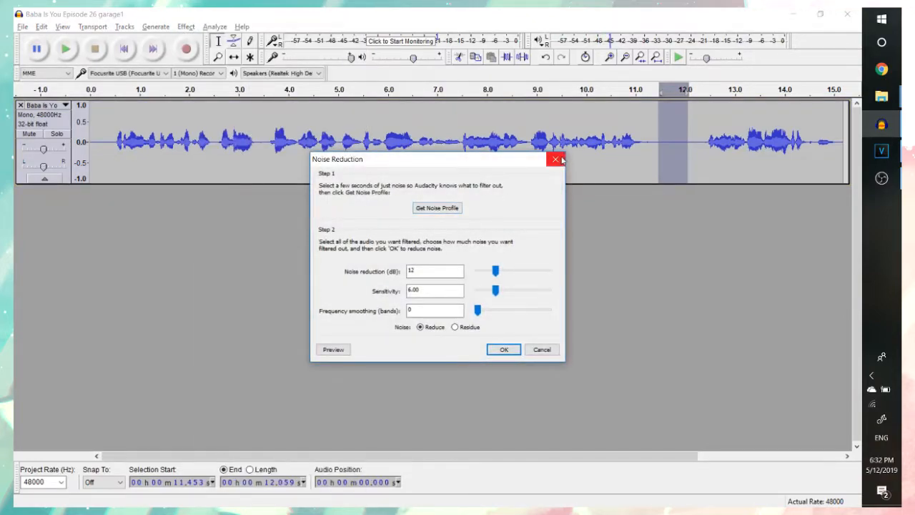
pyautogui.click(189, 27)
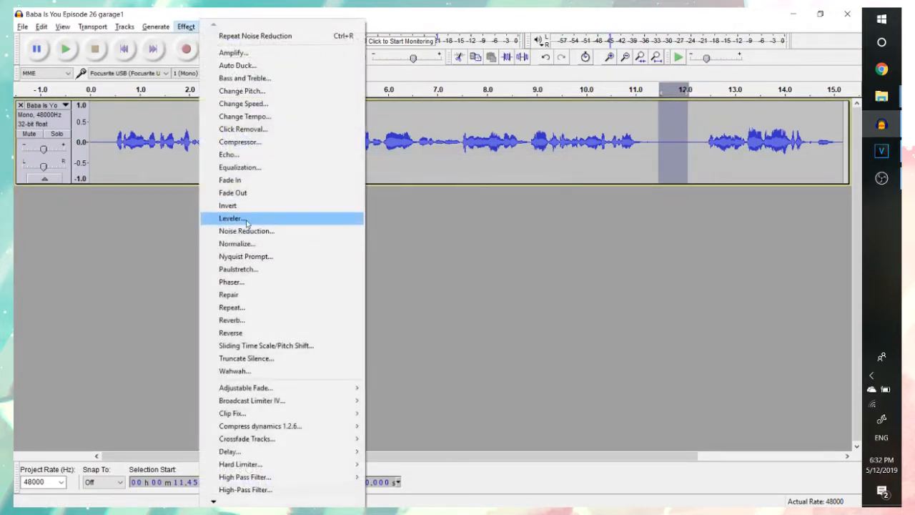
pyautogui.click(291, 232)
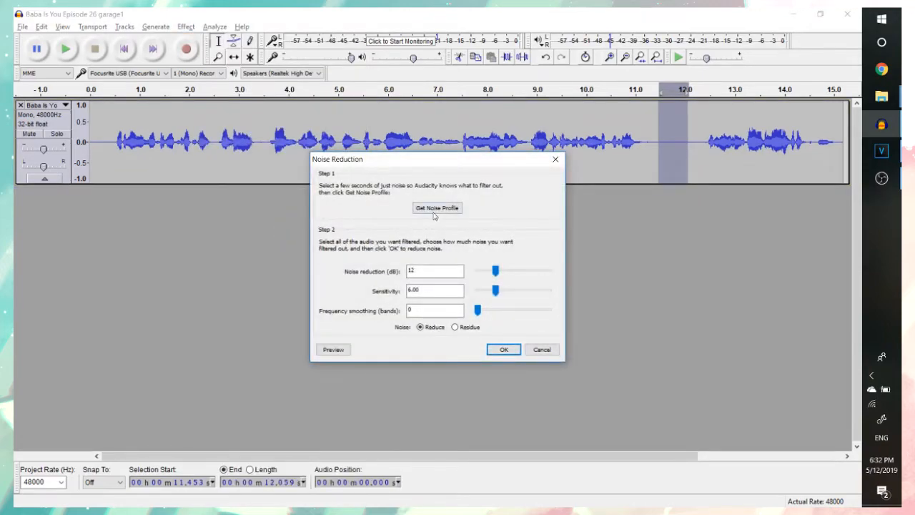
pyautogui.click(438, 208)
# - Apply Noise Reduction to the whole track with 12 dB reduction, sensitivity 6.00 and 0 frequency smoothing bands
pyautogui.hotkey('ctrl', 'a')
pyautogui.click(186, 26)
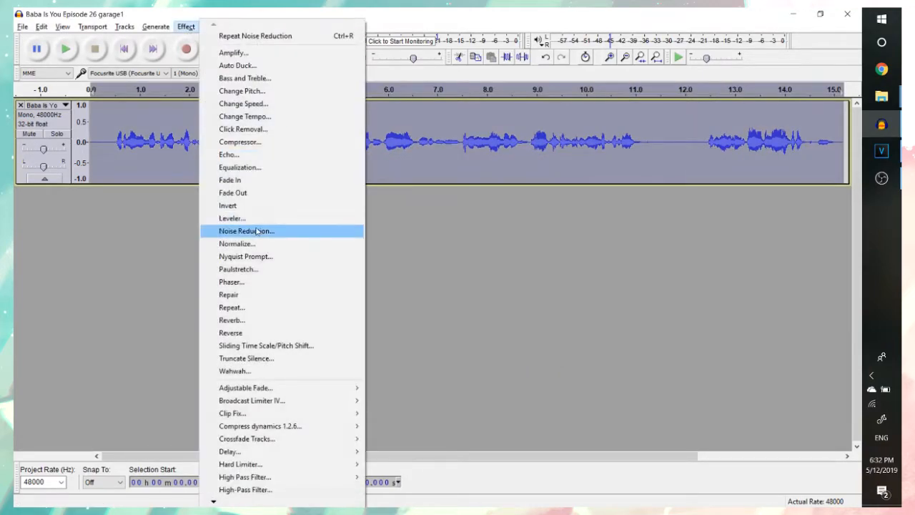
pyautogui.click(257, 231)
pyautogui.press('Return')
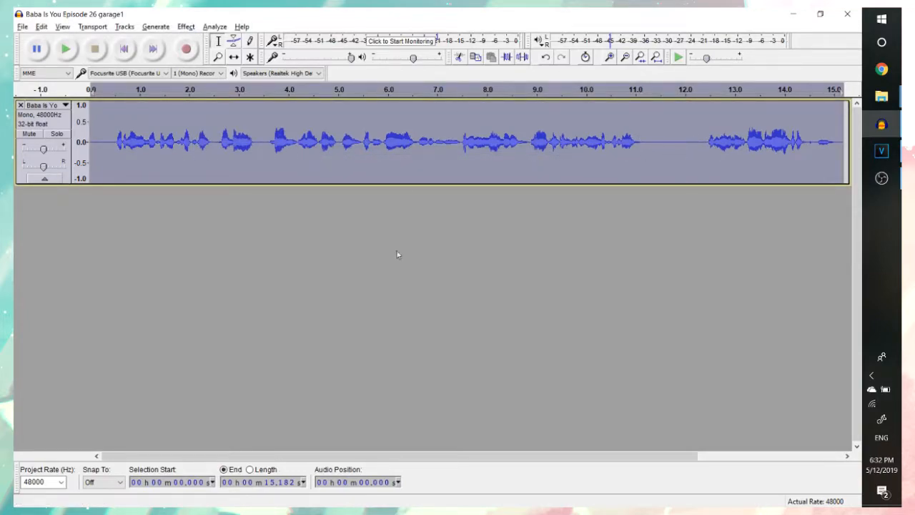
# - Play the filtered gap and capture a new noise profile from it at about 11.3 to 11.98 seconds
pyautogui.click(665, 134)
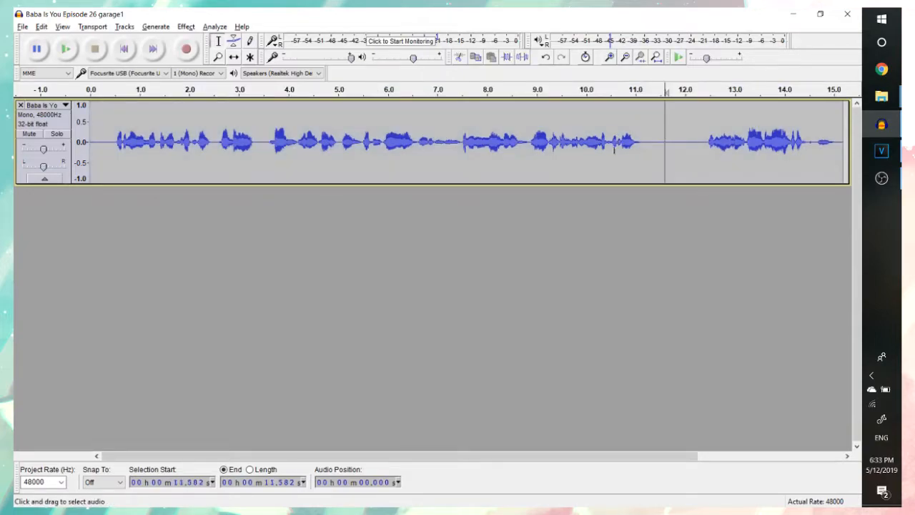
pyautogui.hotkey('ctrl', 'a')
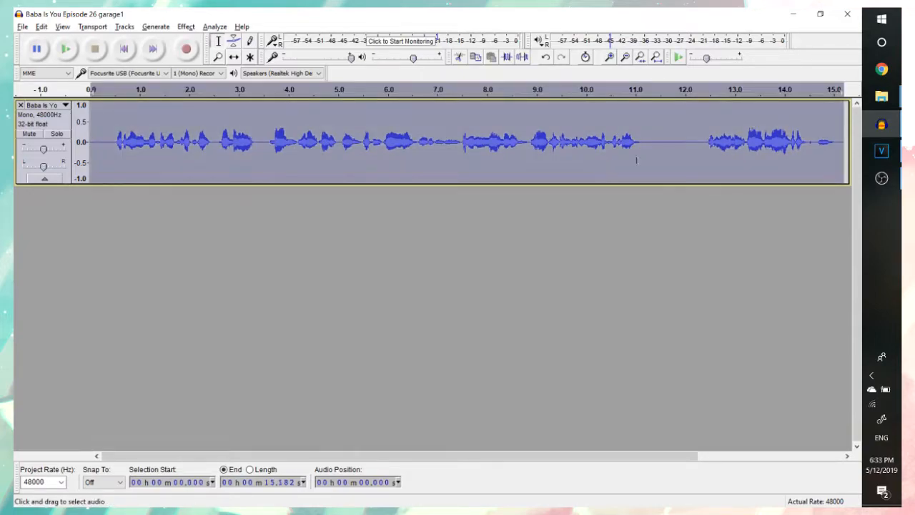
pyautogui.click(655, 129)
pyautogui.press('space')
pyautogui.moveTo(650, 133); pyautogui.dragTo(683, 142)
pyautogui.click(186, 27)
pyautogui.click(275, 230)
pyautogui.click(433, 207)
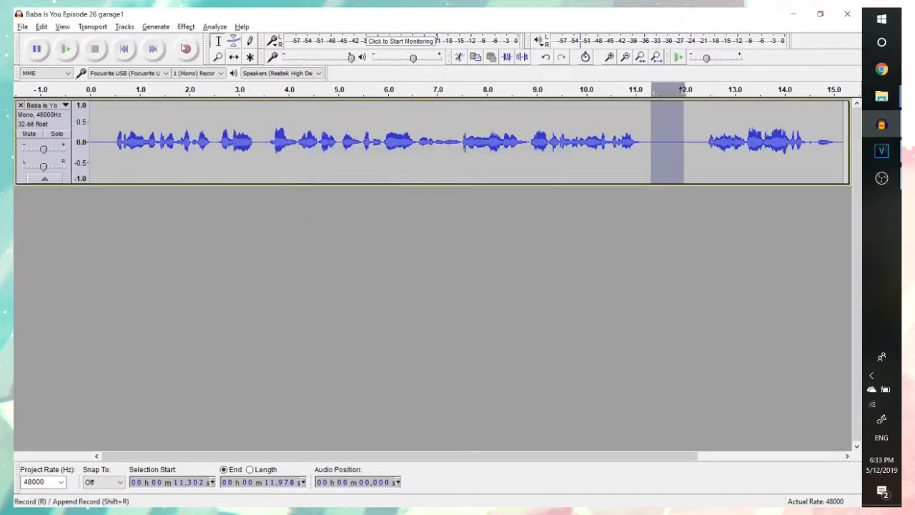
# - Run a second Noise Reduction pass over the whole track at 12 dB, sensitivity 6.00 and 0 smoothing bands
pyautogui.hotkey('ctrl', 'a')
pyautogui.click(186, 26)
pyautogui.click(247, 231)
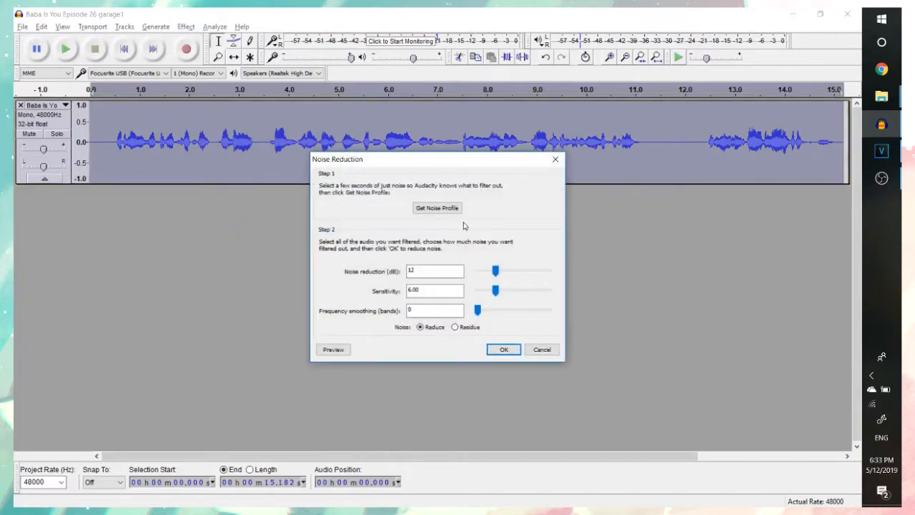
pyautogui.press('Return')
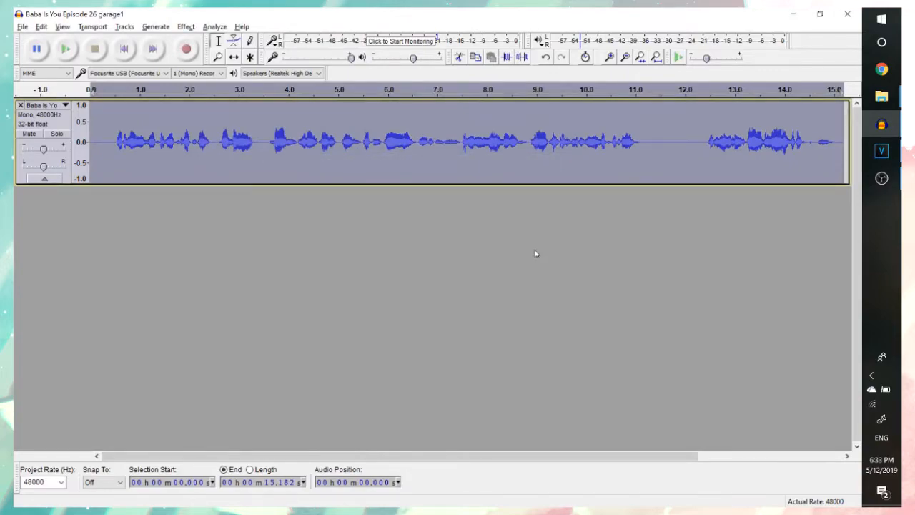
# - Listen to the gap and the opening speech passages after the second noise reduction, and undo that last pass
pyautogui.click(659, 139)
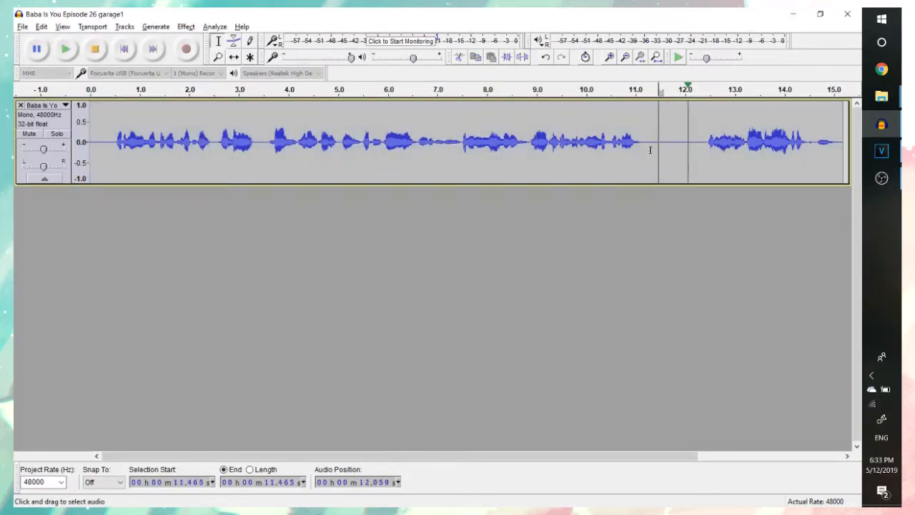
pyautogui.click(647, 123)
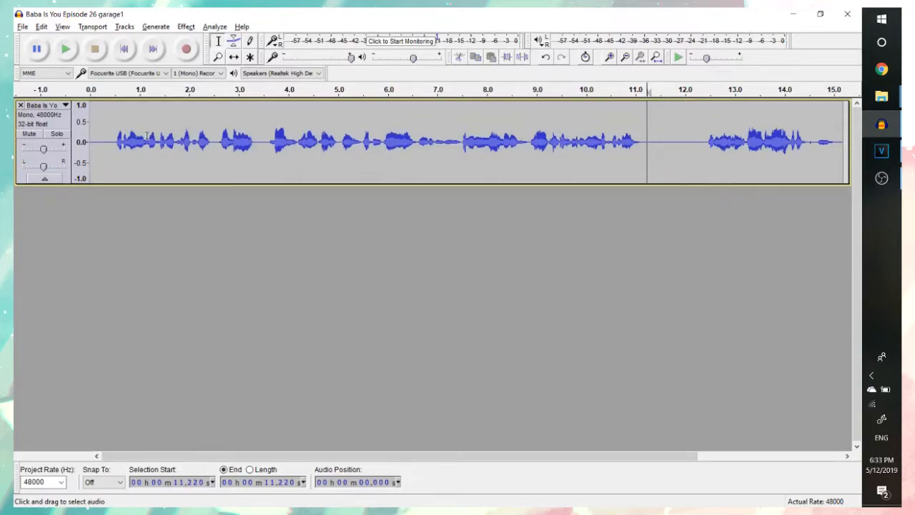
pyautogui.click(110, 126)
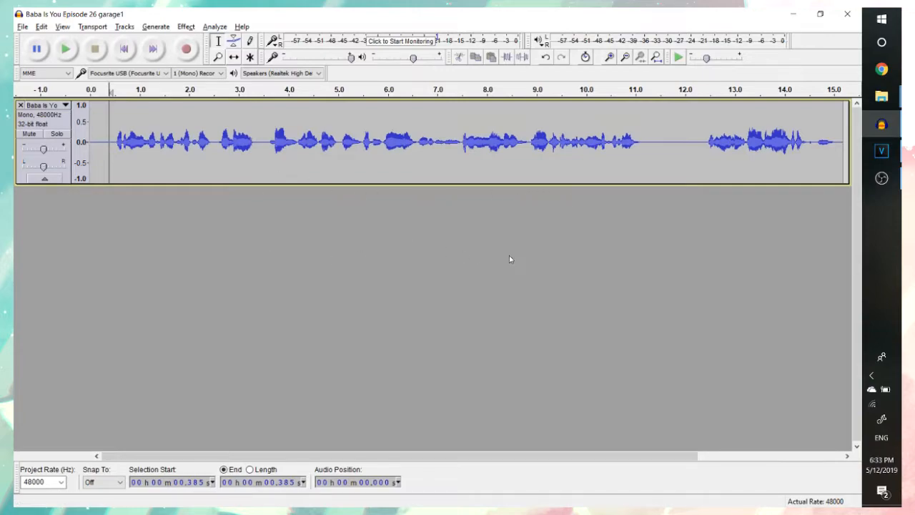
pyautogui.press('space')
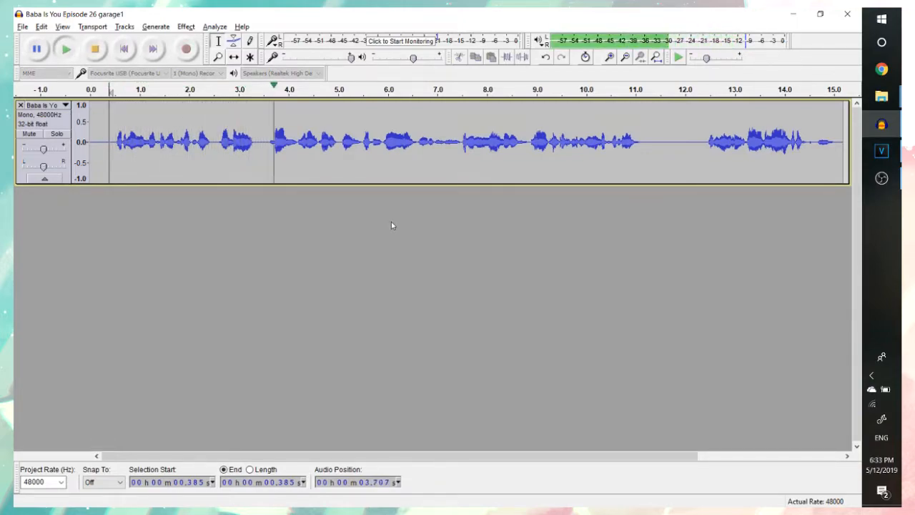
pyautogui.press('space')
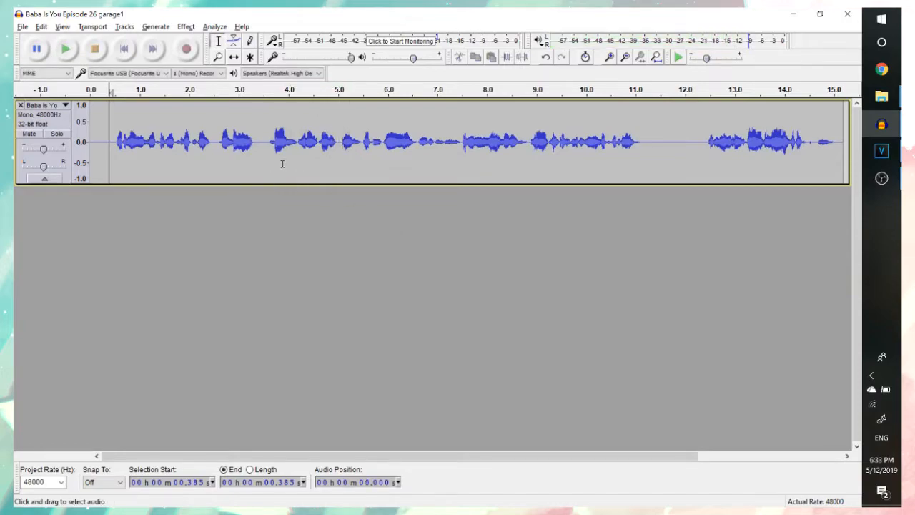
pyautogui.click(213, 143)
pyautogui.press('space')
pyautogui.press('space')
pyautogui.click(270, 142)
pyautogui.press('space')
pyautogui.press('space')
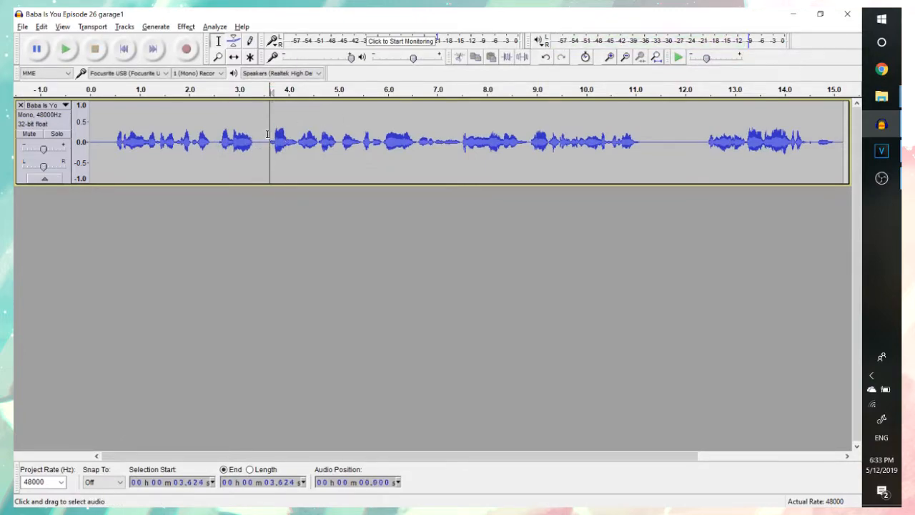
pyautogui.press('space')
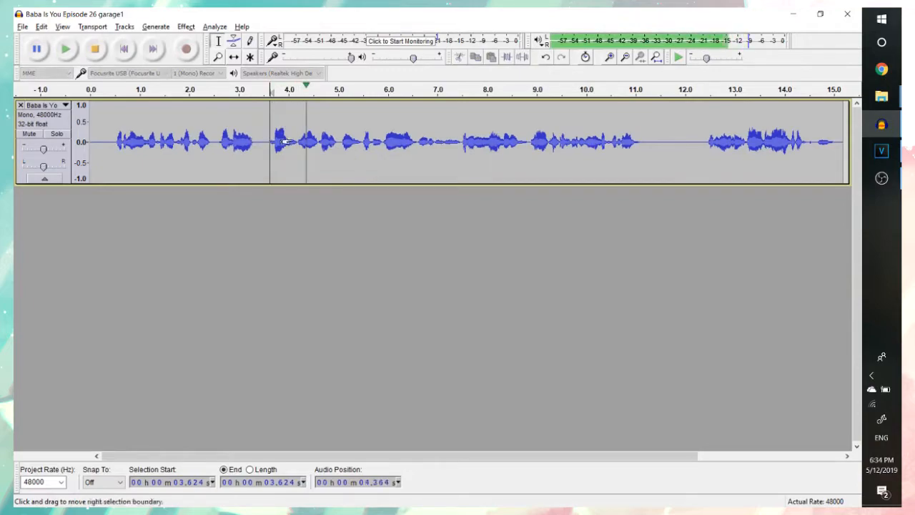
pyautogui.press('space')
pyautogui.hotkey('ctrl', 'z')
# - Select the whole track and start an audio export of Baba Is You Episode 26 garage1, opening its file type choices
pyautogui.hotkey('ctrl', 'a')
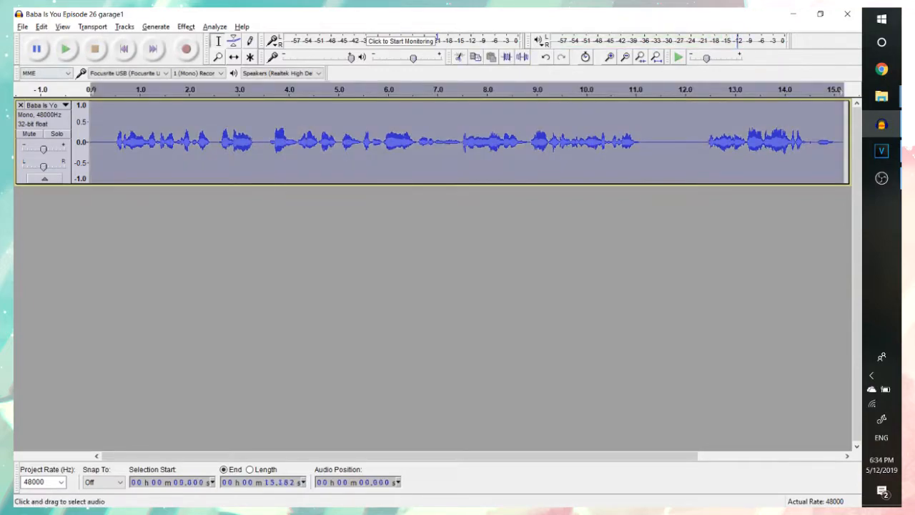
pyautogui.click(24, 27)
pyautogui.click(68, 196)
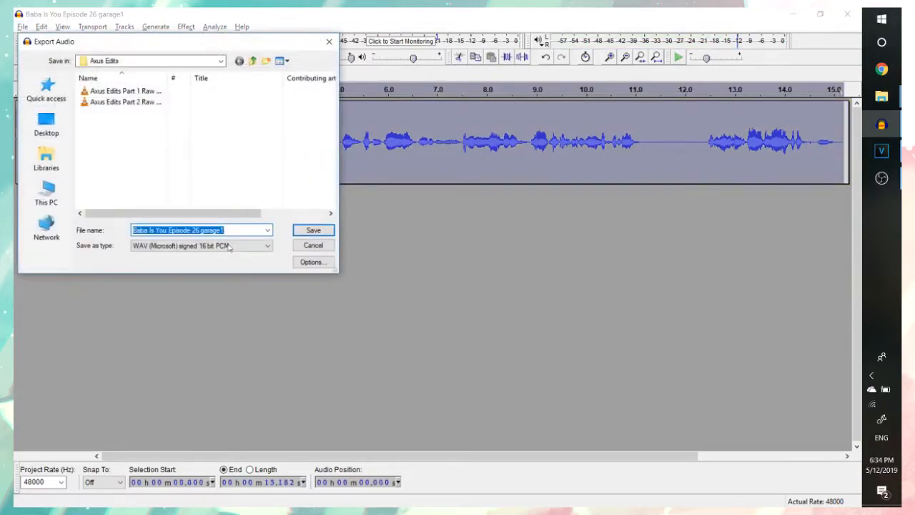
pyautogui.click(265, 245)
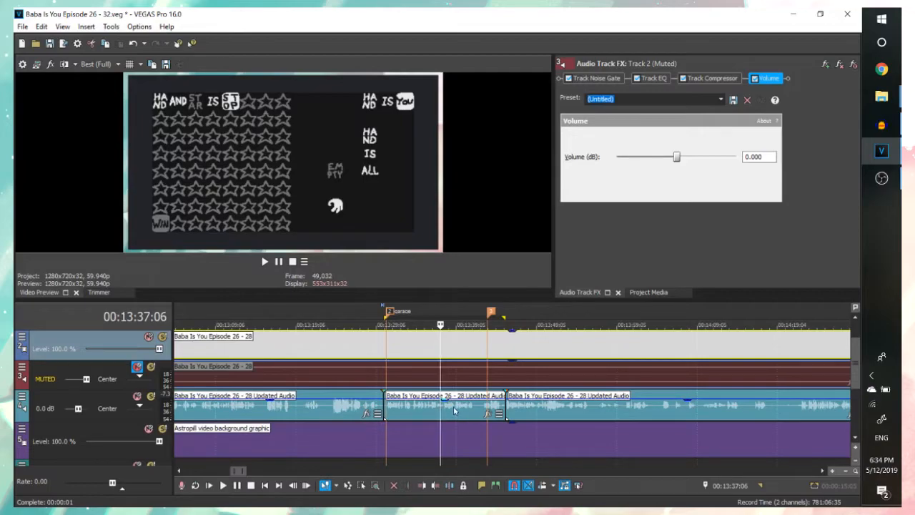
# - Switch to VEGAS Pro, select the garage audio event and inspect the muted Track 2's compressor and EQ effects
pyautogui.click(453, 409)
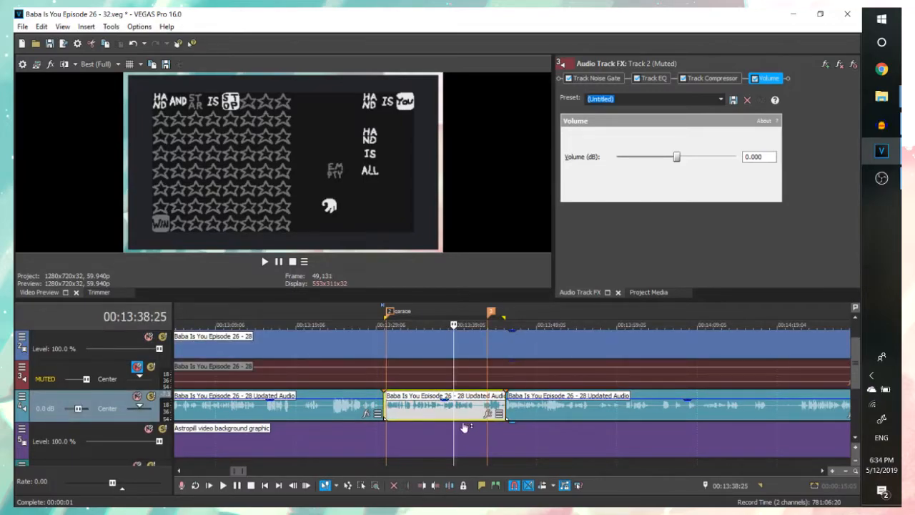
pyautogui.click(718, 80)
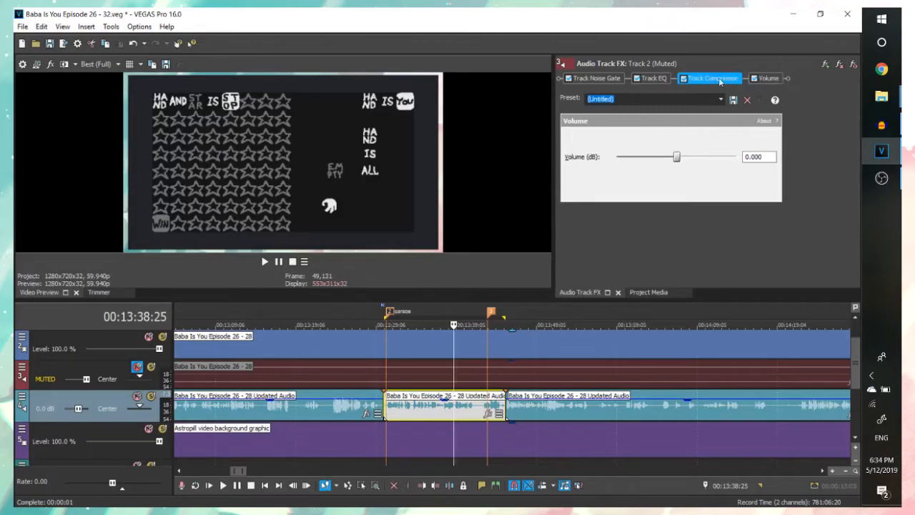
pyautogui.click(655, 79)
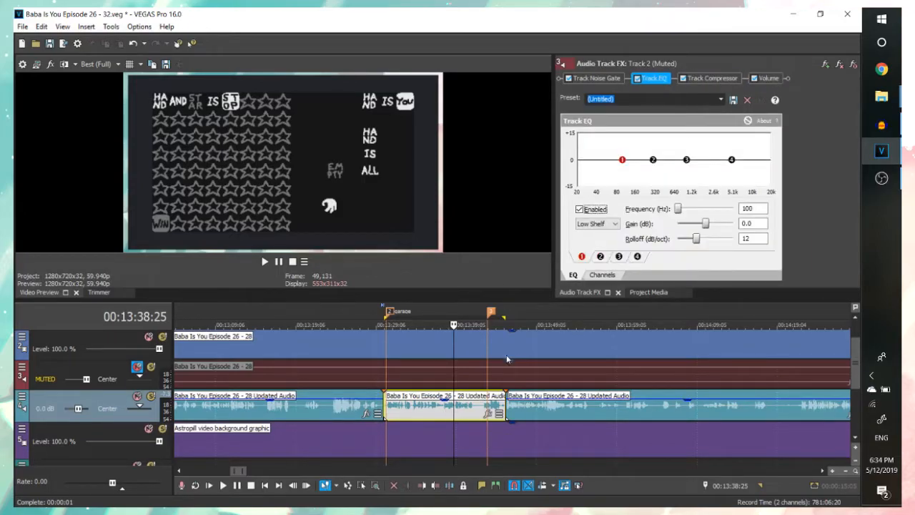
pyautogui.click(453, 413)
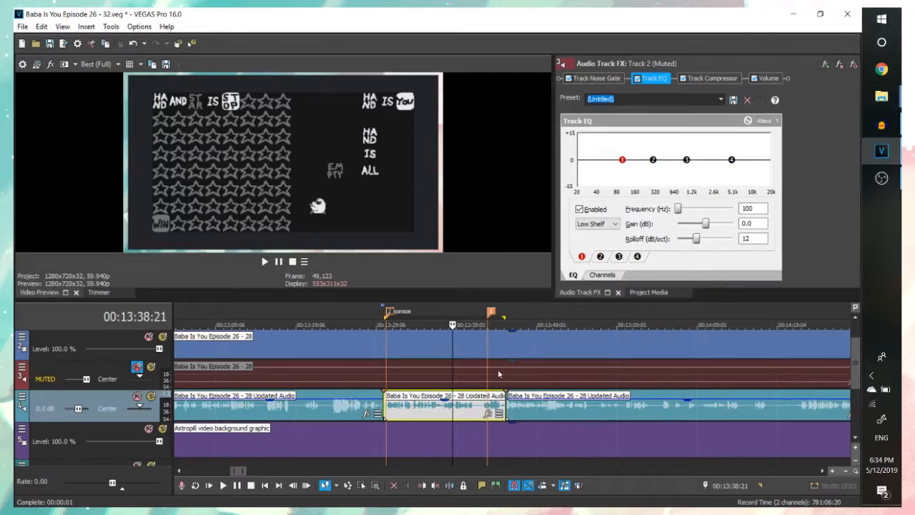
# - Replace the garage section's audio event with Baba Is You Episode 26 garage1 removed.wav from the Episode 26 folder
pyautogui.click(439, 419)
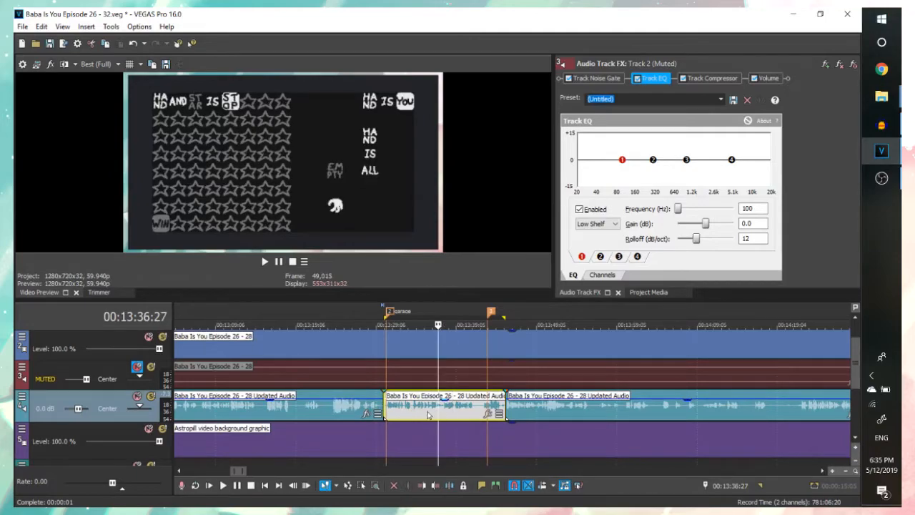
pyautogui.press('Delete')
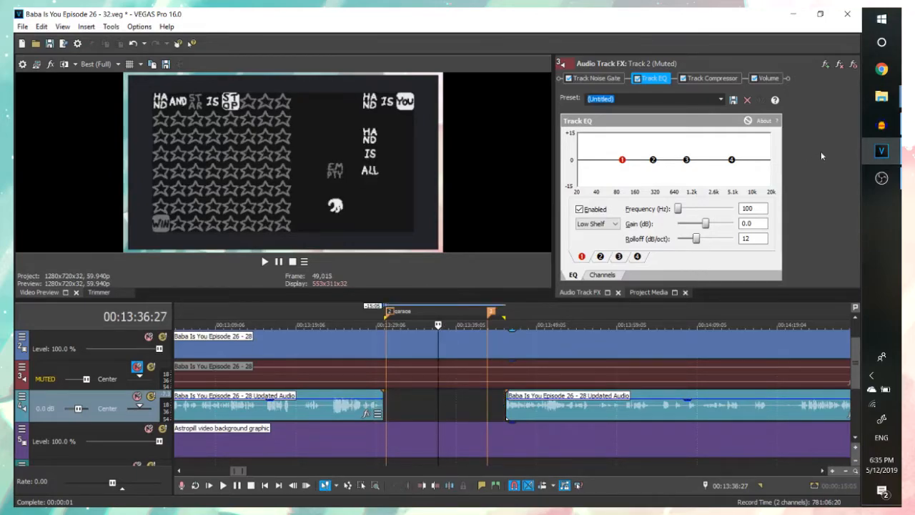
pyautogui.moveTo(881, 97)
pyautogui.click(762, 152)
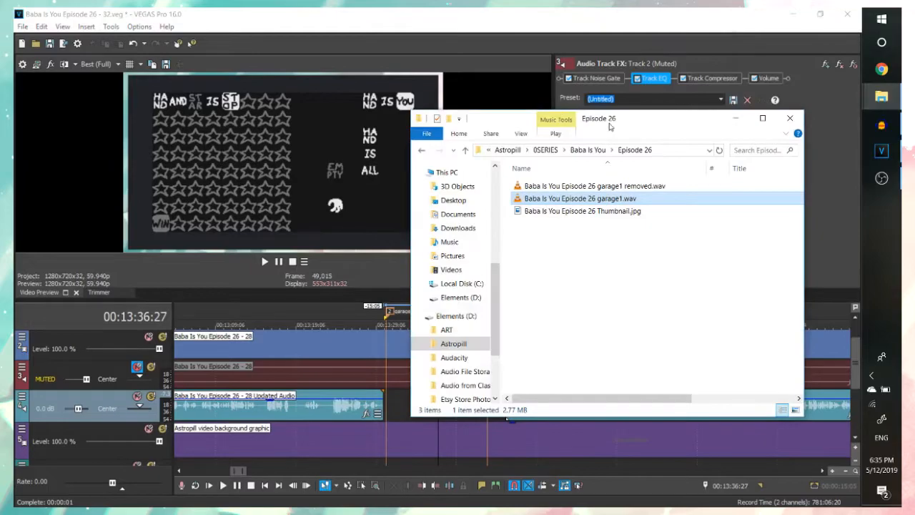
pyautogui.moveTo(541, 109); pyautogui.dragTo(654, 88)
pyautogui.moveTo(722, 163); pyautogui.dragTo(430, 415)
pyautogui.click(409, 407)
pyautogui.scroll(3, 431, 431)
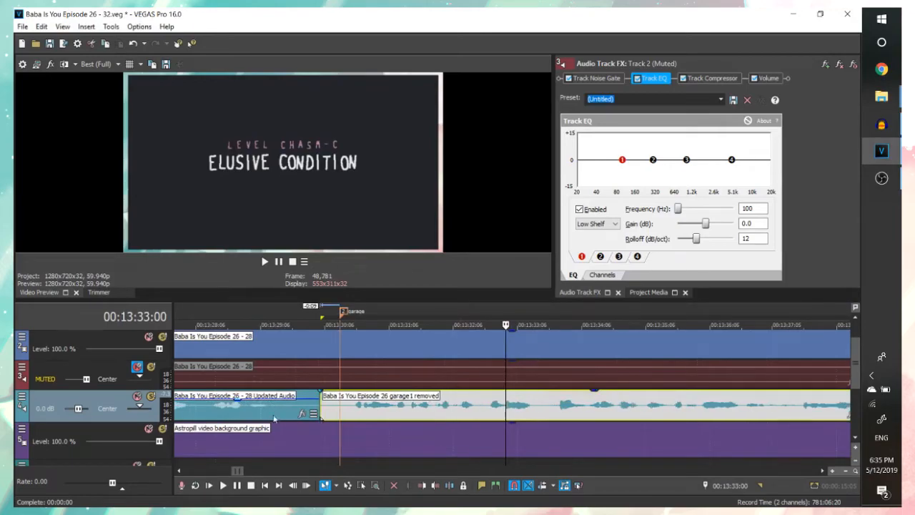
# - Play back the transition from the Updated Audio event into the inserted garage1 removed audio, starting near 00:13:26
pyautogui.click(276, 419)
pyautogui.scroll(-3, 418, 418)
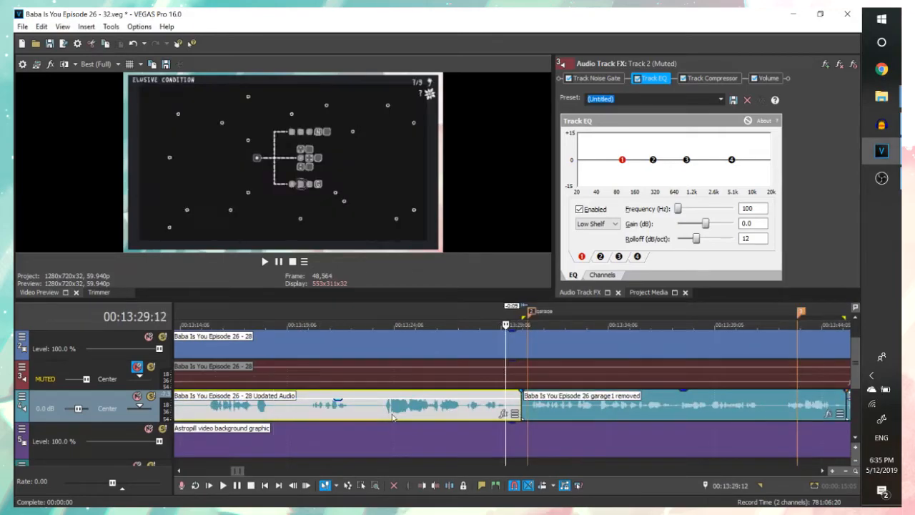
pyautogui.click(391, 418)
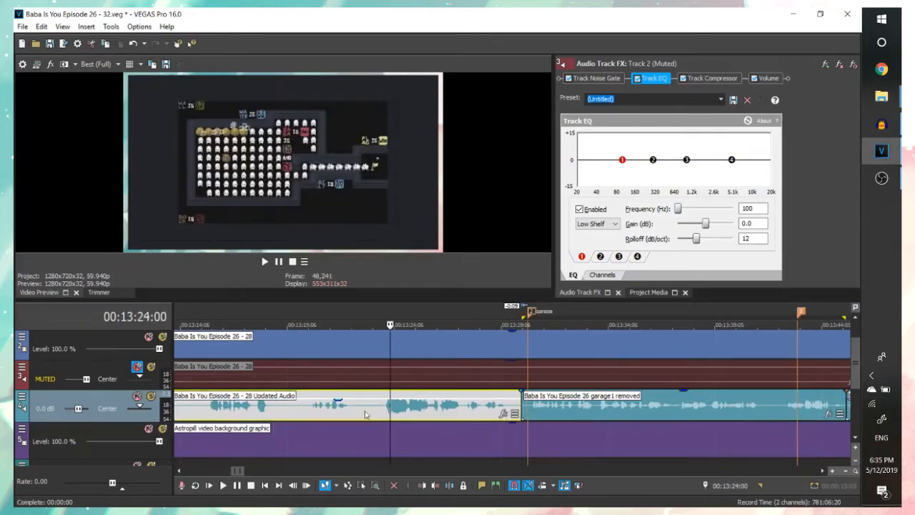
pyautogui.click(433, 418)
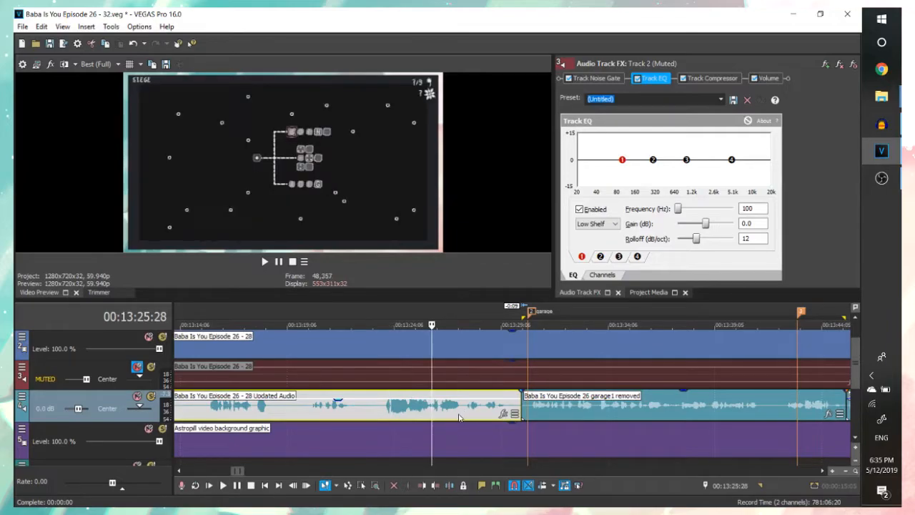
pyautogui.click(649, 418)
pyautogui.click(444, 414)
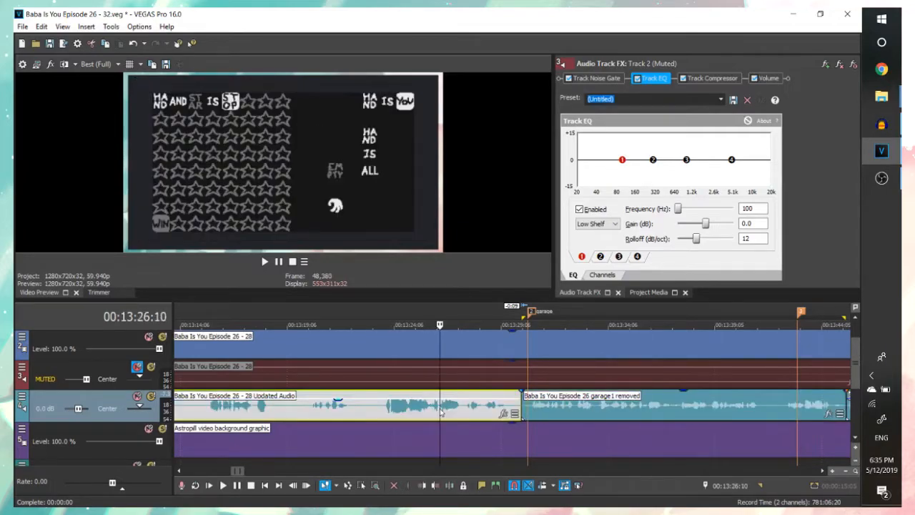
pyautogui.scroll(2, 444, 413)
pyautogui.press('space')
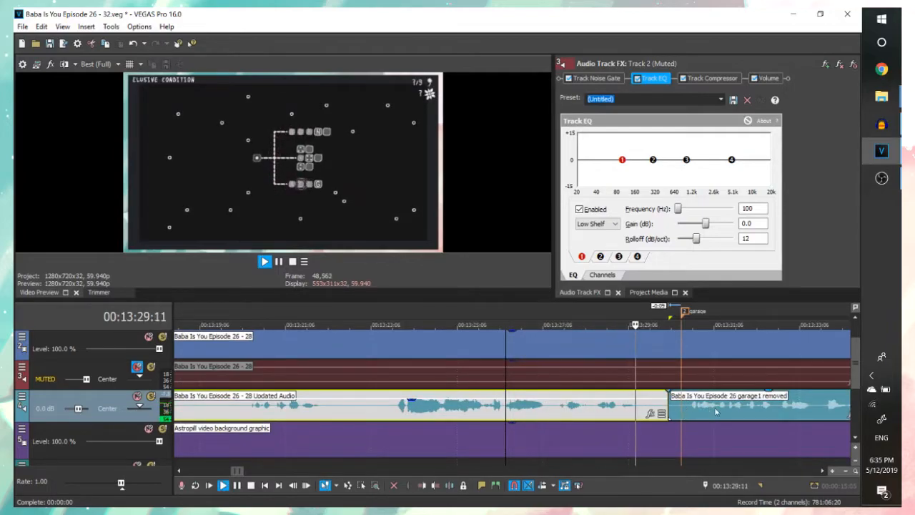
pyautogui.scroll(-2, 611, 413)
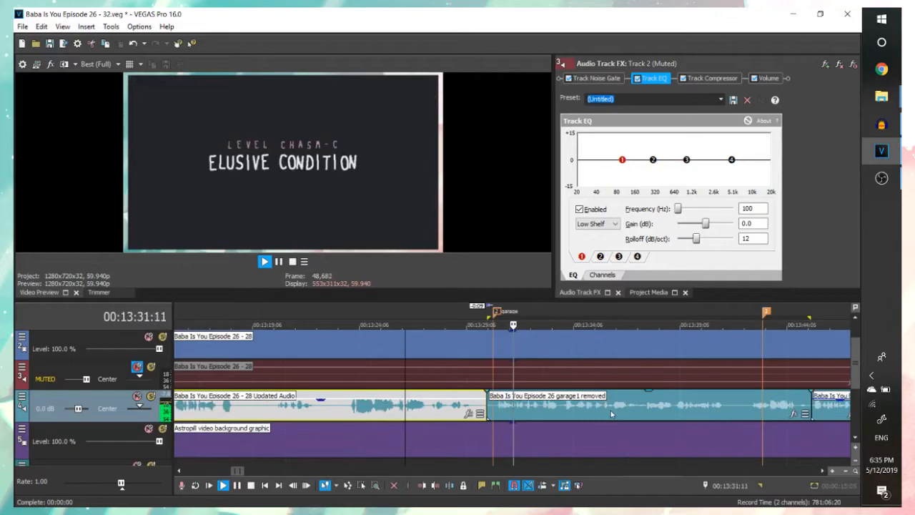
pyautogui.press('space')
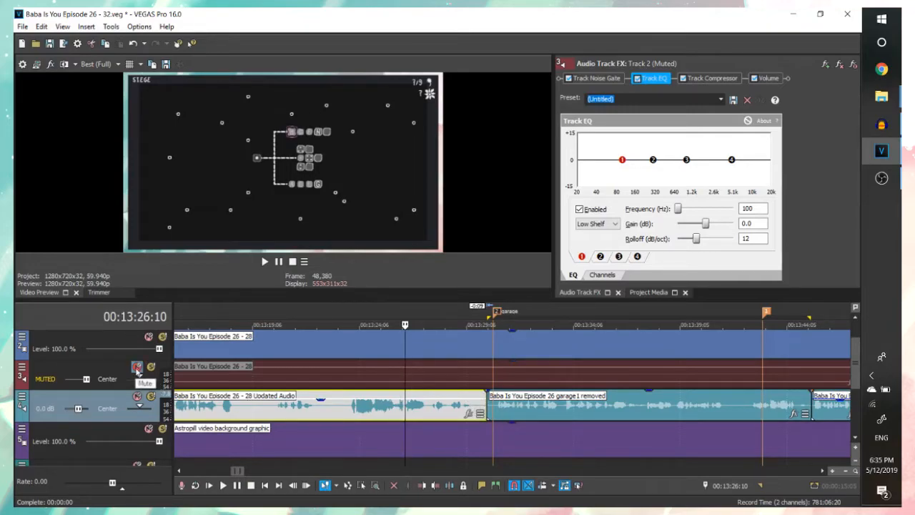
# - Unmute the original Baba Is You Episode 26 - 28 audio track and listen through the garage1 removed section with it
pyautogui.click(136, 367)
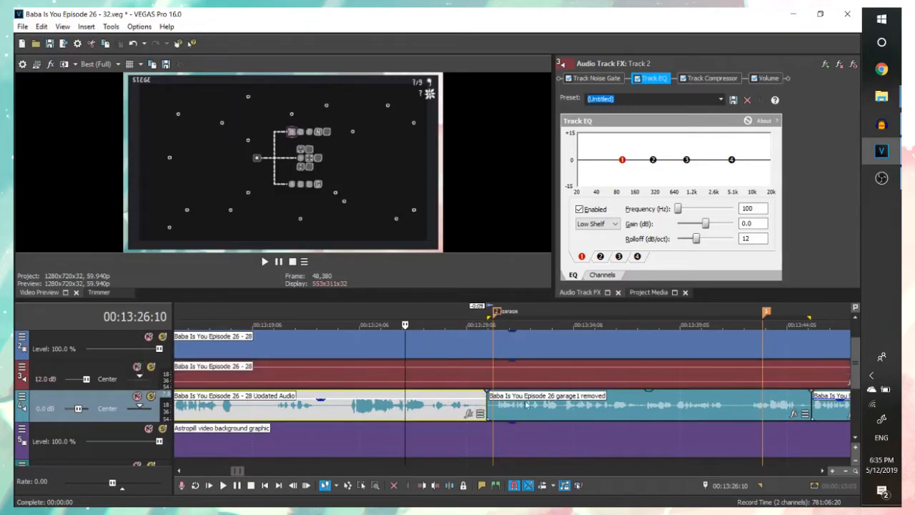
pyautogui.click(443, 411)
pyautogui.scroll(2, 444, 411)
pyautogui.press('space')
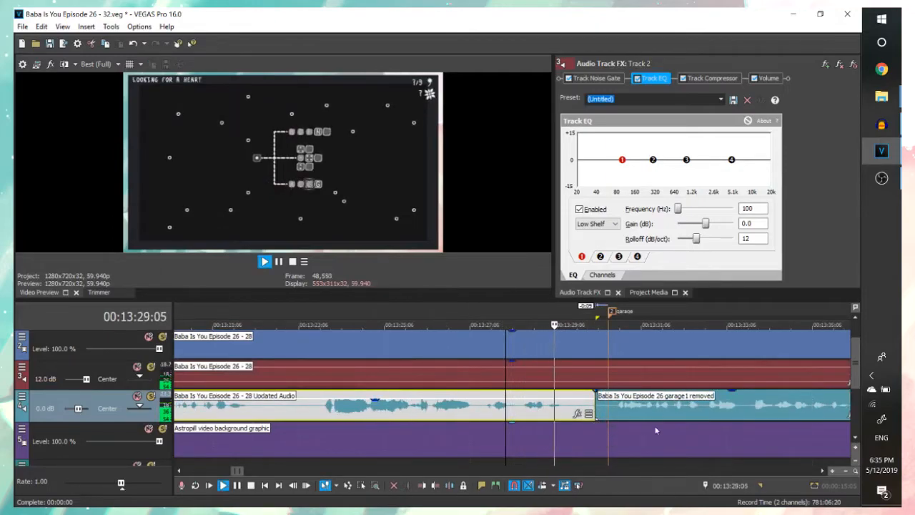
pyautogui.scroll(-2, 615, 427)
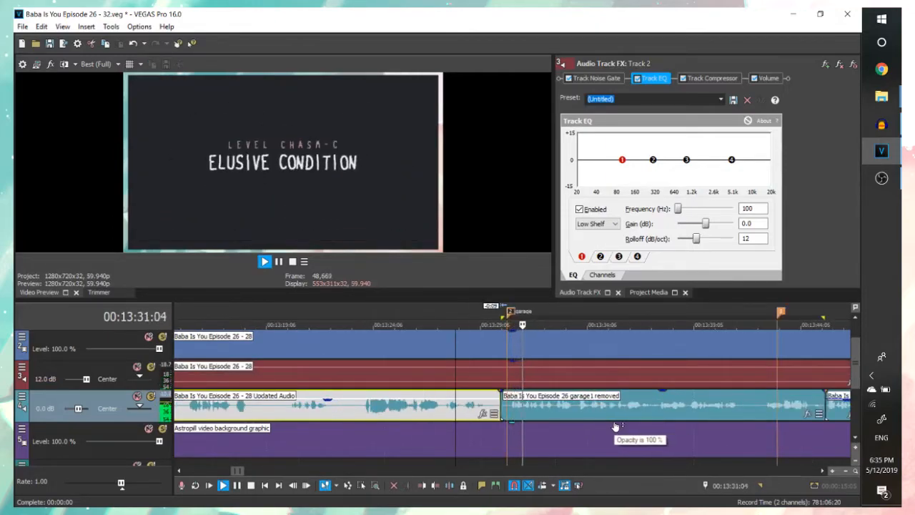
pyautogui.click(634, 412)
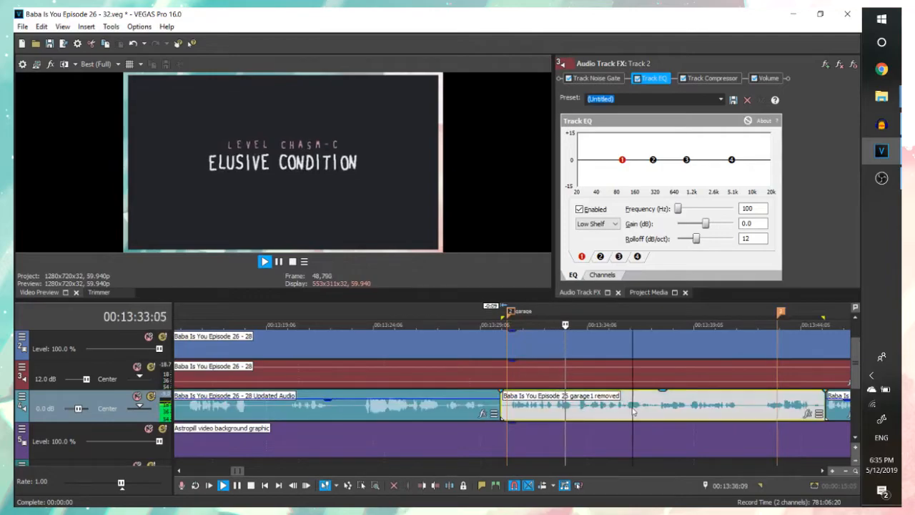
pyautogui.scroll(-1, 633, 413)
pyautogui.scroll(1, 632, 413)
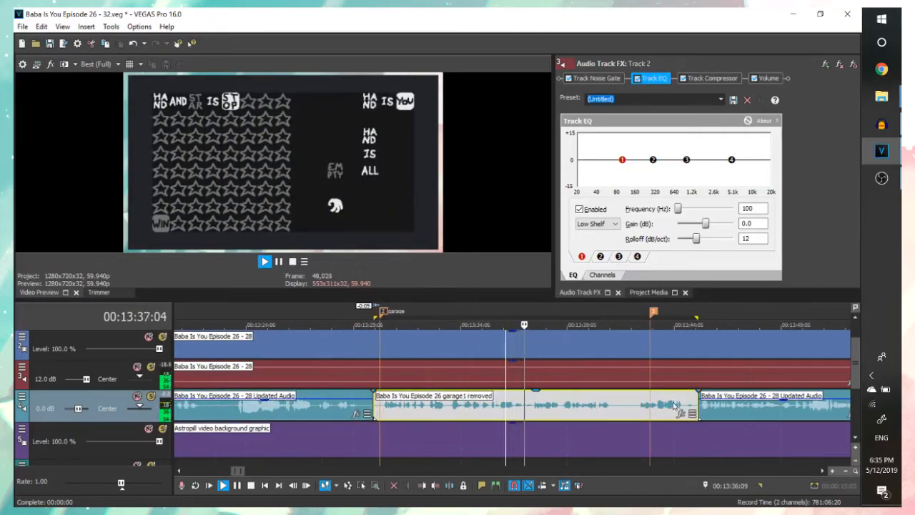
pyautogui.scroll(1, 629, 413)
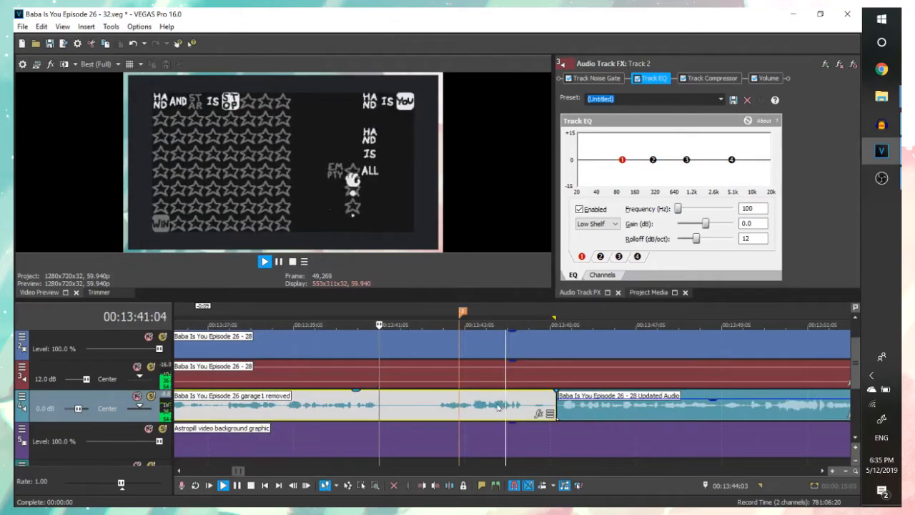
pyautogui.press('space')
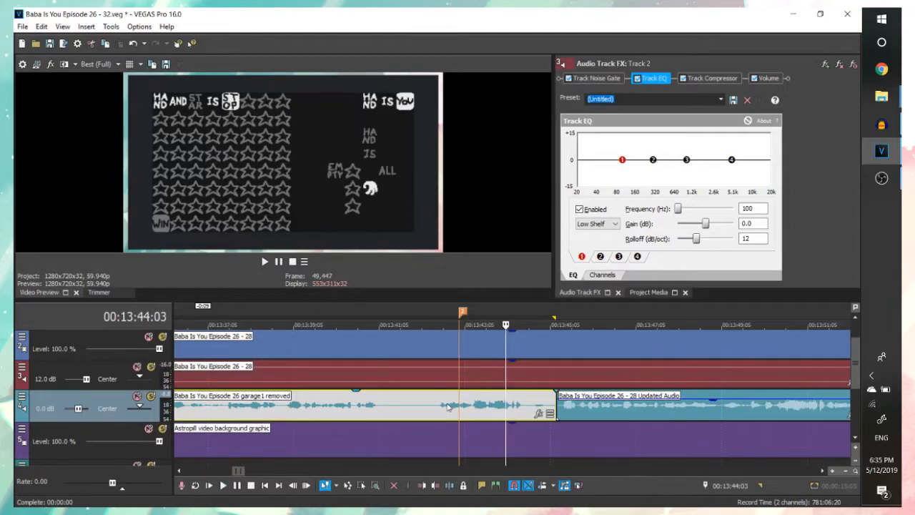
pyautogui.scroll(-4, 449, 406)
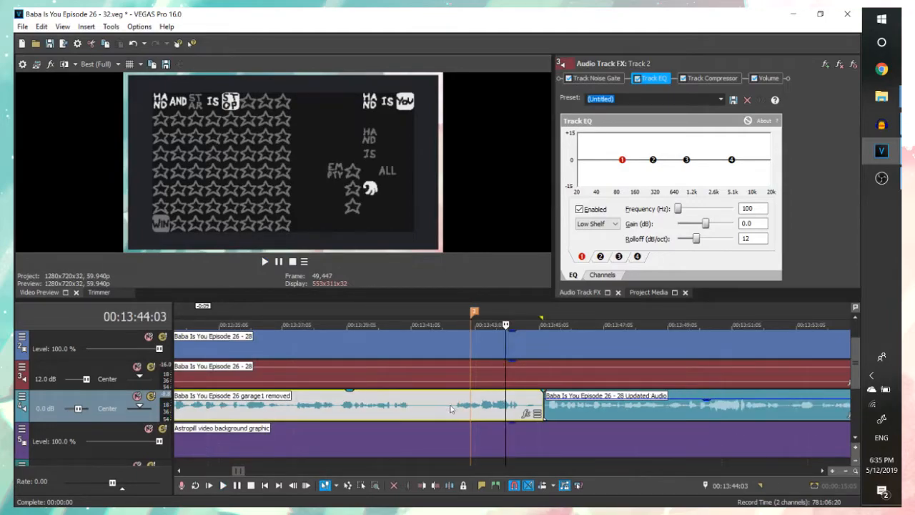
pyautogui.click(398, 416)
pyautogui.click(615, 418)
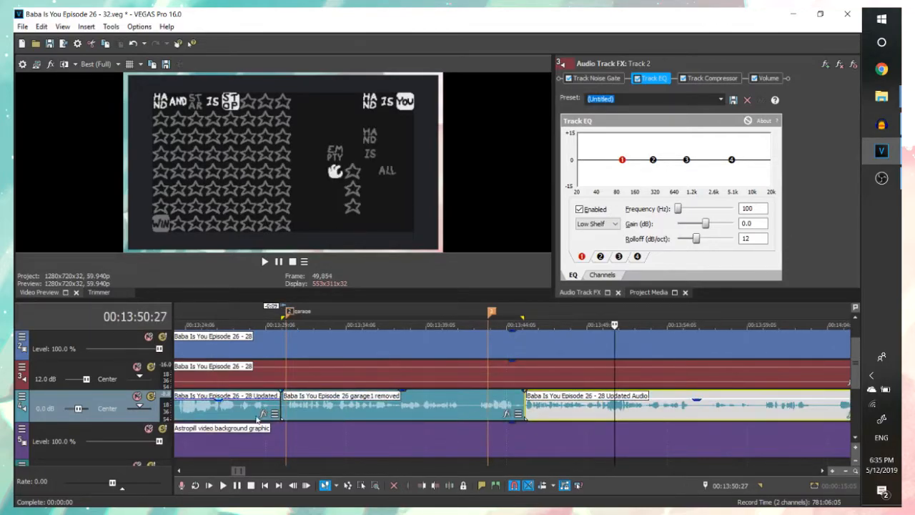
pyautogui.click(228, 413)
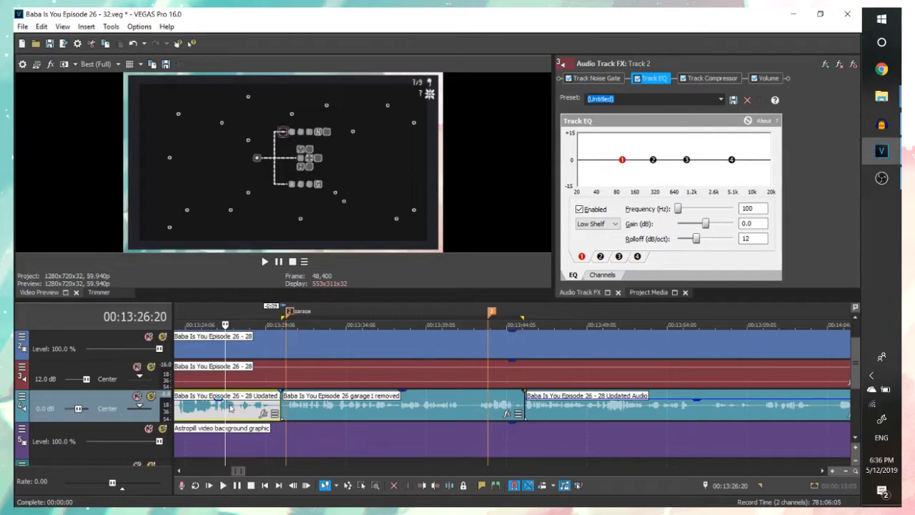
pyautogui.scroll(-10, 230, 407)
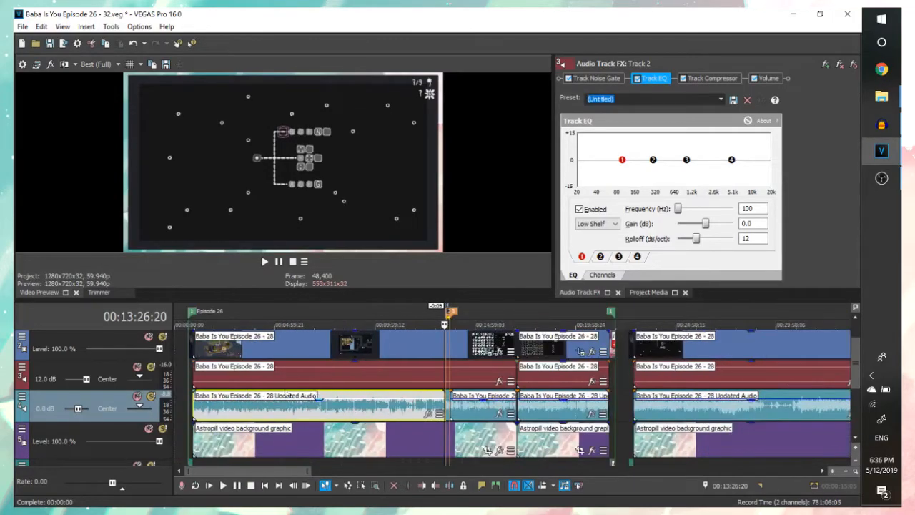
# - Create a region named Episode 27 spanning the long Baba Is You Episode 26 - 28 clip after the Episode 26 region
pyautogui.click(373, 348)
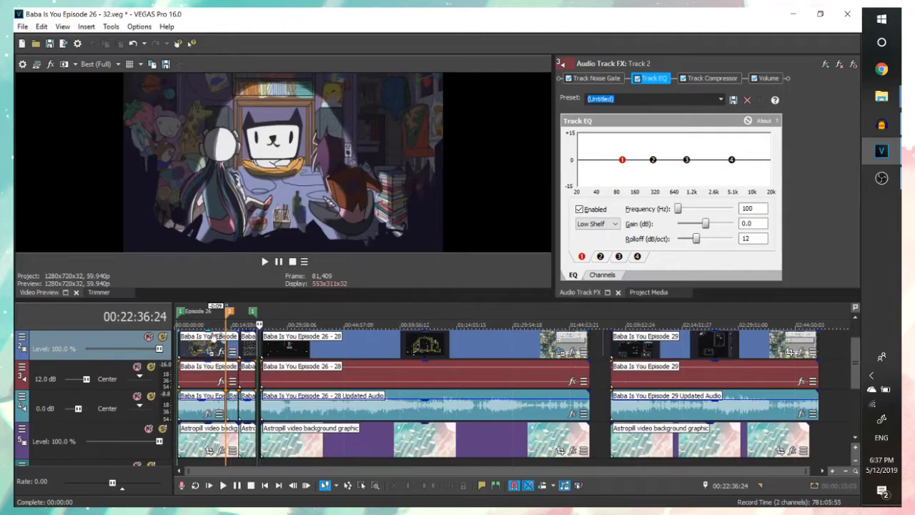
pyautogui.doubleClick(181, 312)
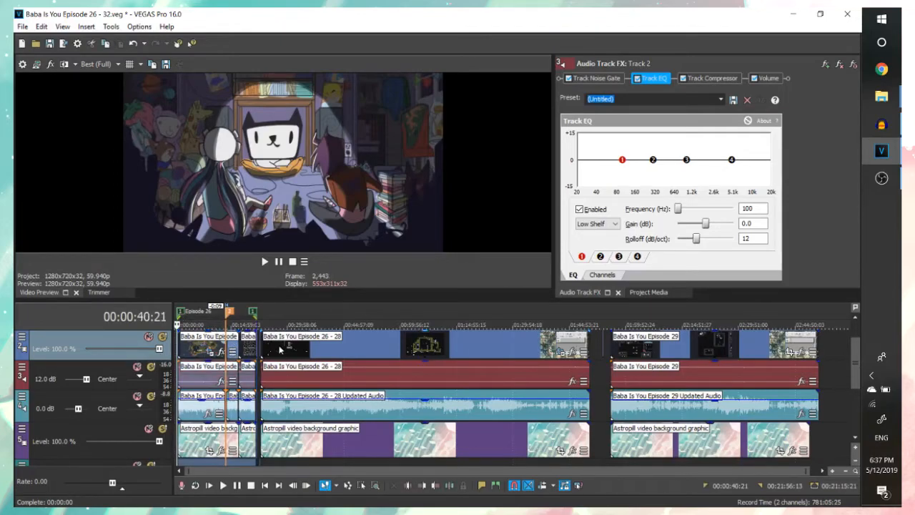
pyautogui.click(281, 343)
pyautogui.scroll(5, 368, 356)
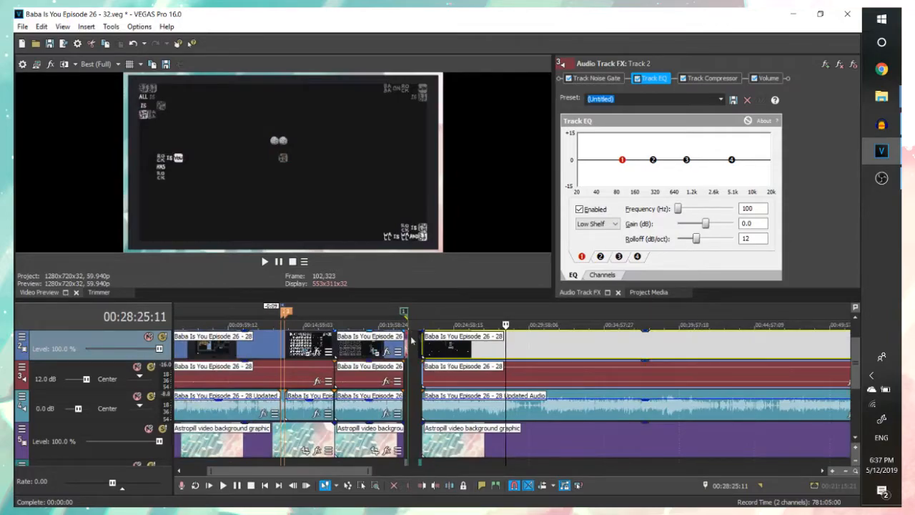
pyautogui.scroll(-5, 482, 363)
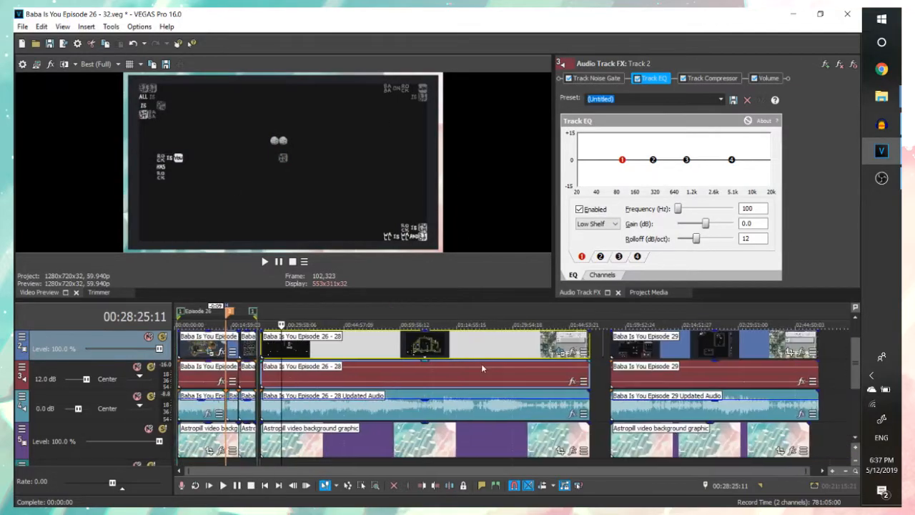
pyautogui.doubleClick(373, 349)
pyautogui.write('m')
pyautogui.write('Episode 27')
pyautogui.press('Return')
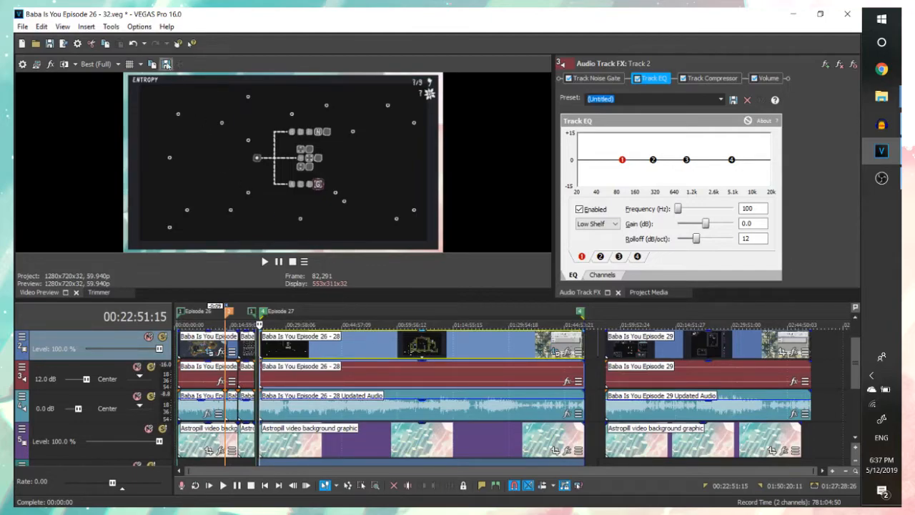
# - Open the Batch Render script and choose the YouTube 720p 60fps Render template under MainConcept AVC/AAC
pyautogui.click(113, 28)
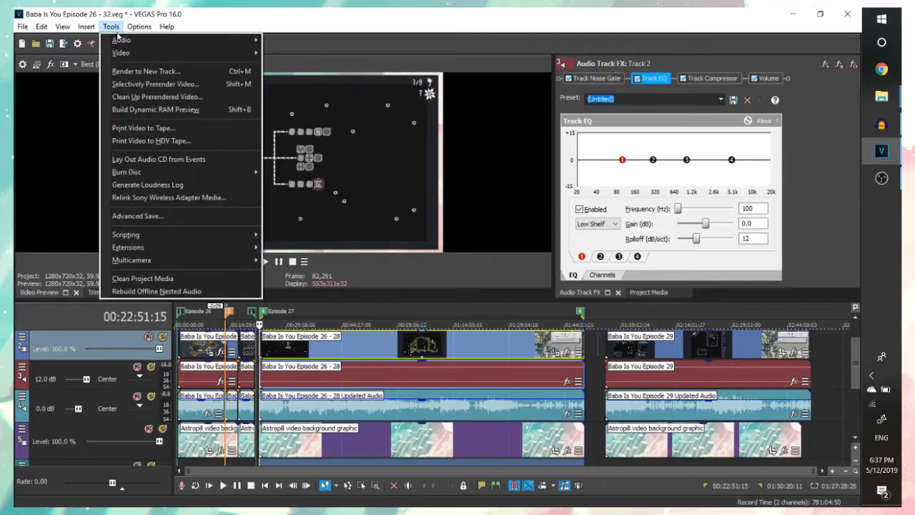
pyautogui.moveTo(186, 235)
pyautogui.click(326, 277)
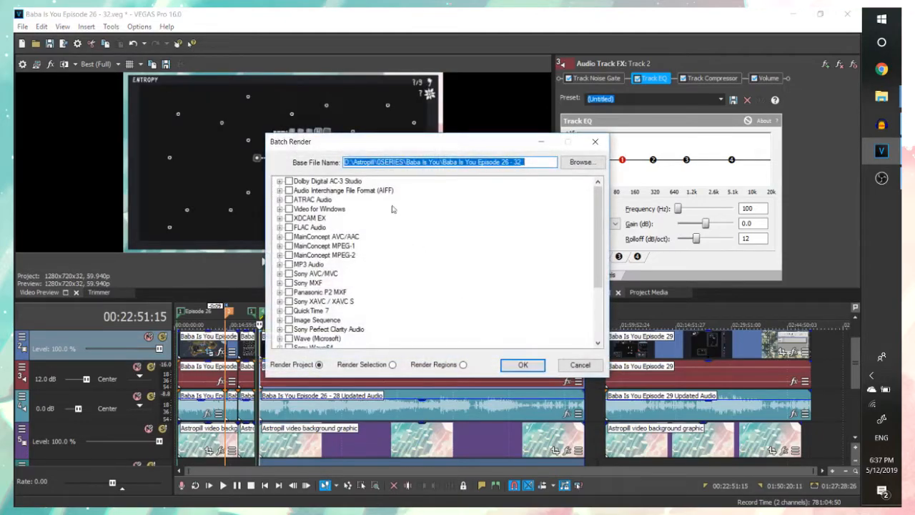
pyautogui.doubleClick(345, 238)
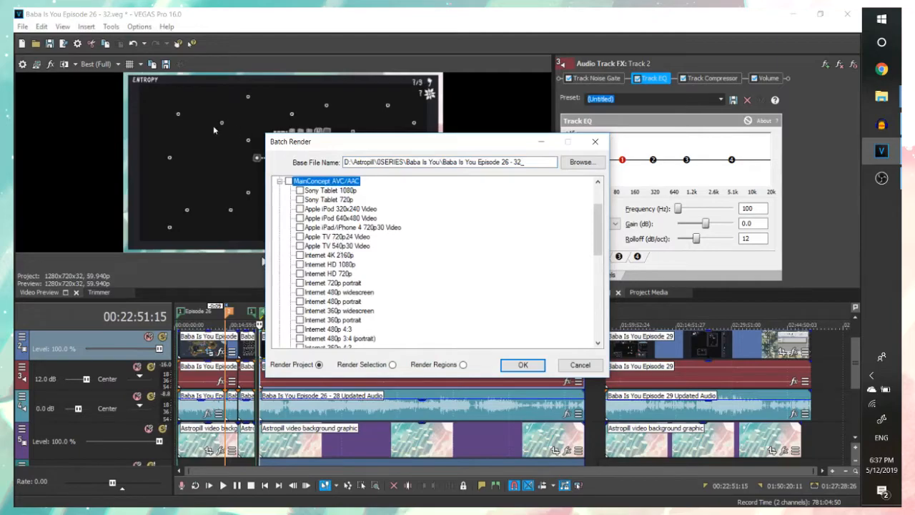
pyautogui.scroll(-4, 358, 286)
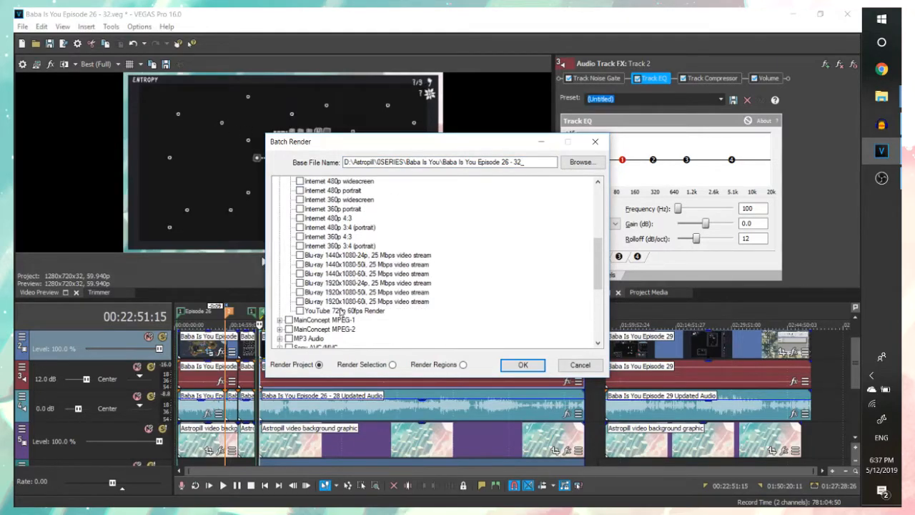
pyautogui.scroll(6, 342, 313)
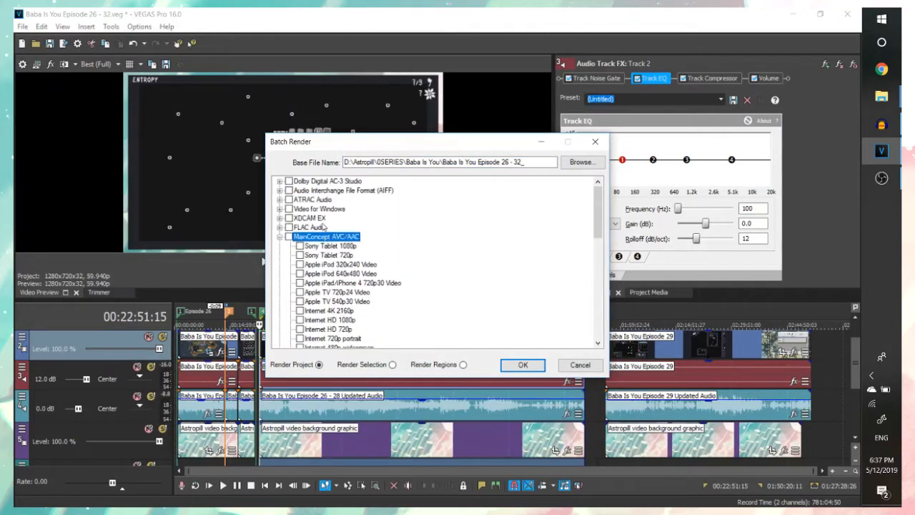
pyautogui.doubleClick(317, 238)
pyautogui.scroll(-3, 325, 263)
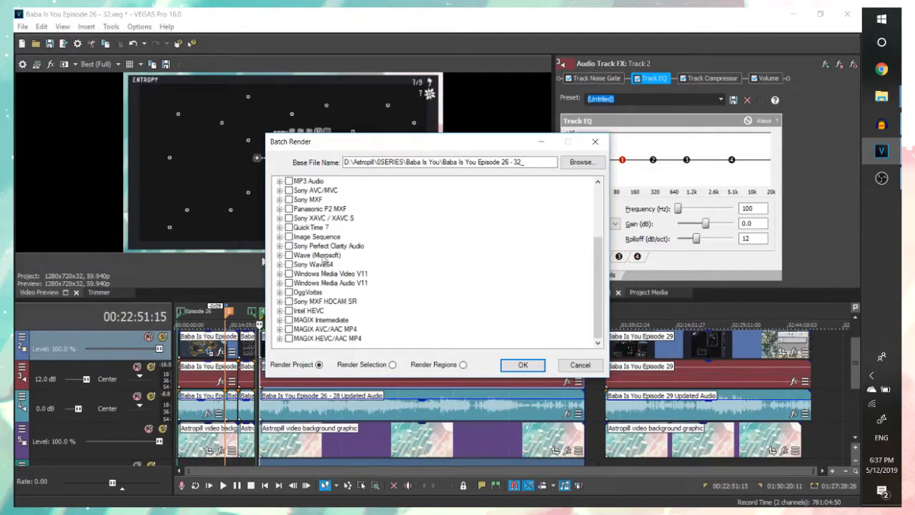
pyautogui.scroll(3, 326, 270)
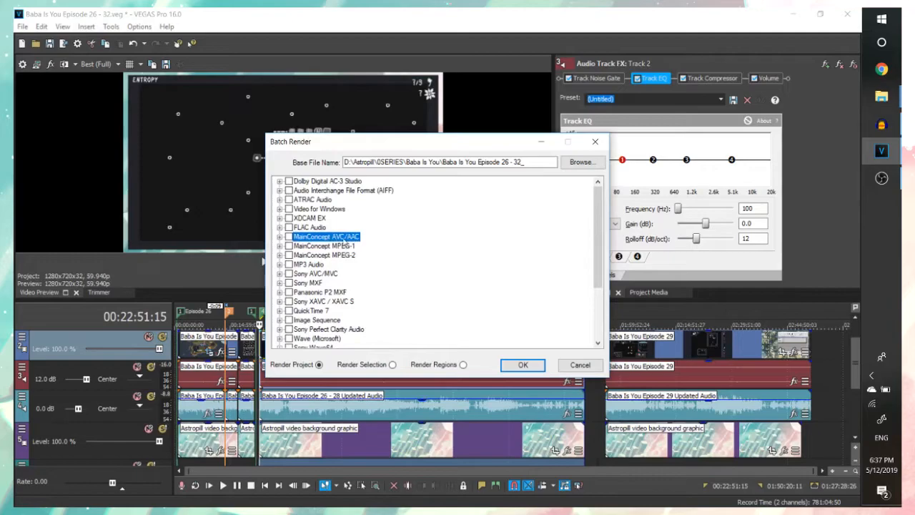
pyautogui.doubleClick(326, 239)
pyautogui.scroll(-5, 347, 297)
pyautogui.click(300, 255)
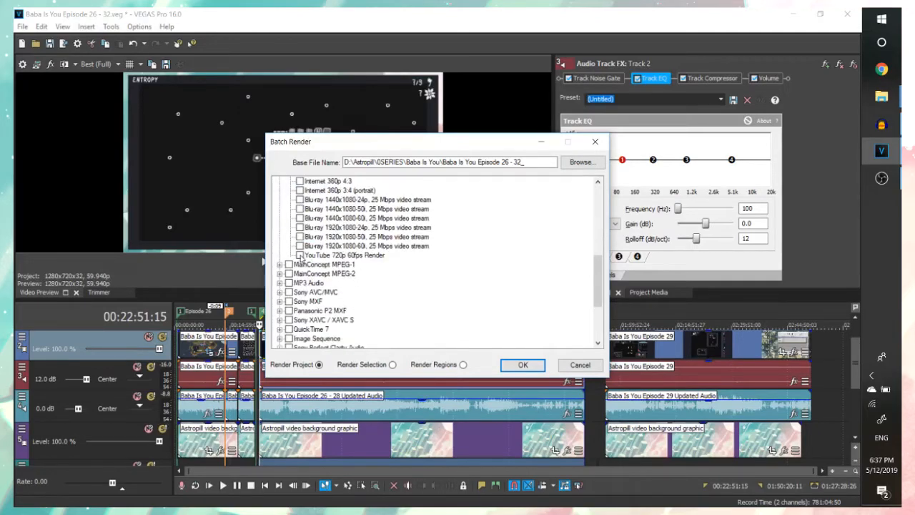
# - Look through the MainConcept AVC/AAC templates, highlight YouTube 720p 60fps Render, and set the batch render to render regions
pyautogui.scroll(3, 347, 269)
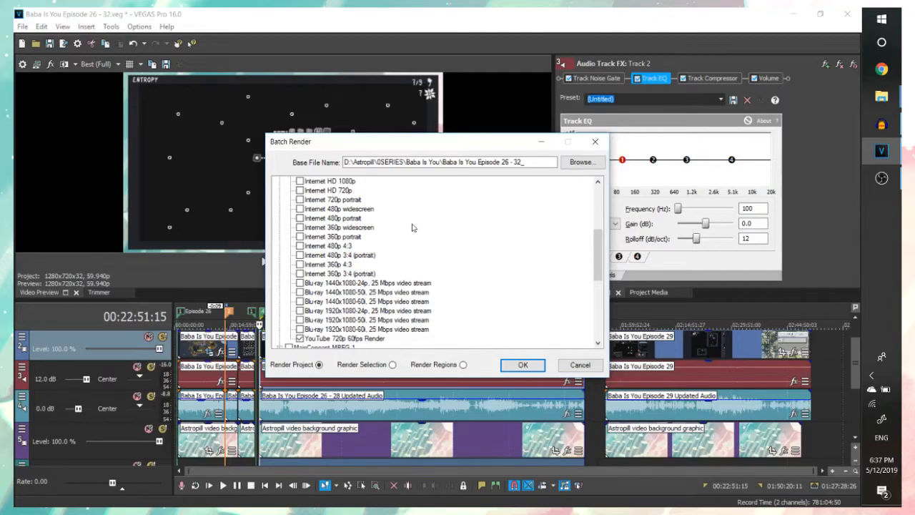
pyautogui.scroll(-3, 413, 228)
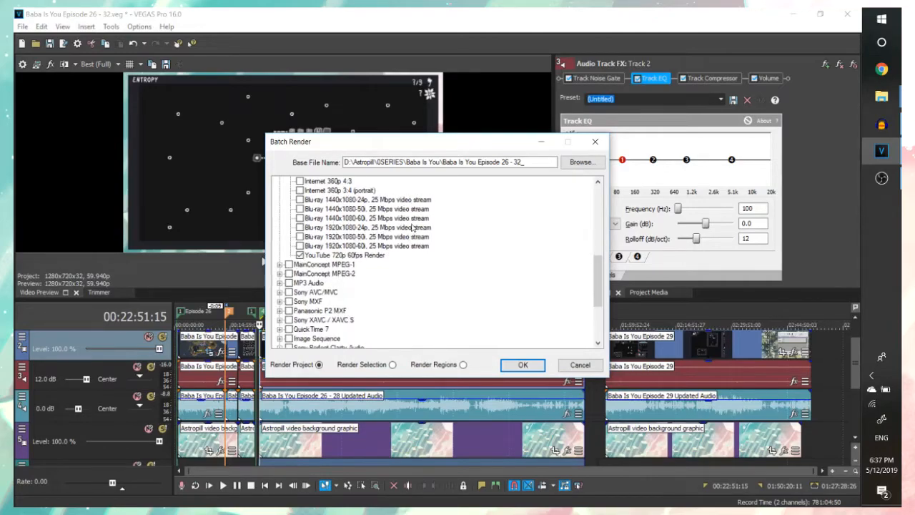
pyautogui.scroll(3, 372, 247)
pyautogui.scroll(4, 350, 236)
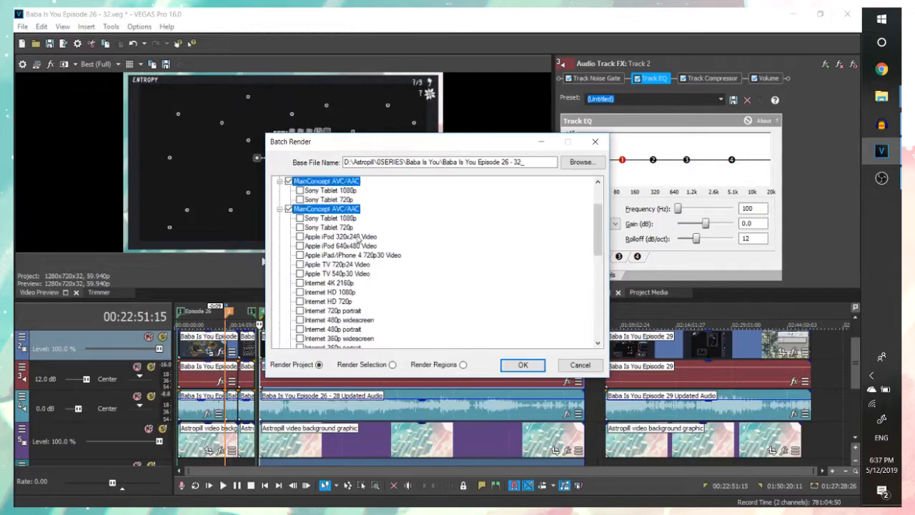
pyautogui.scroll(-7, 361, 250)
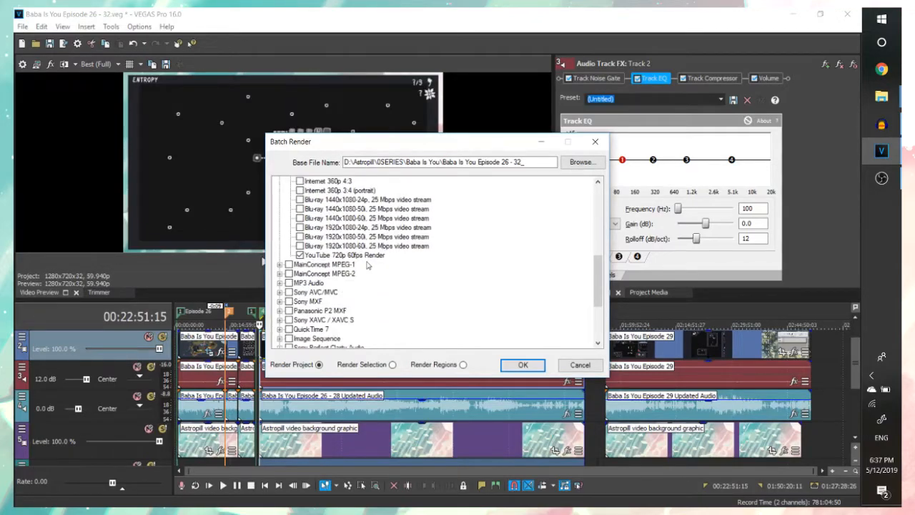
pyautogui.click(326, 256)
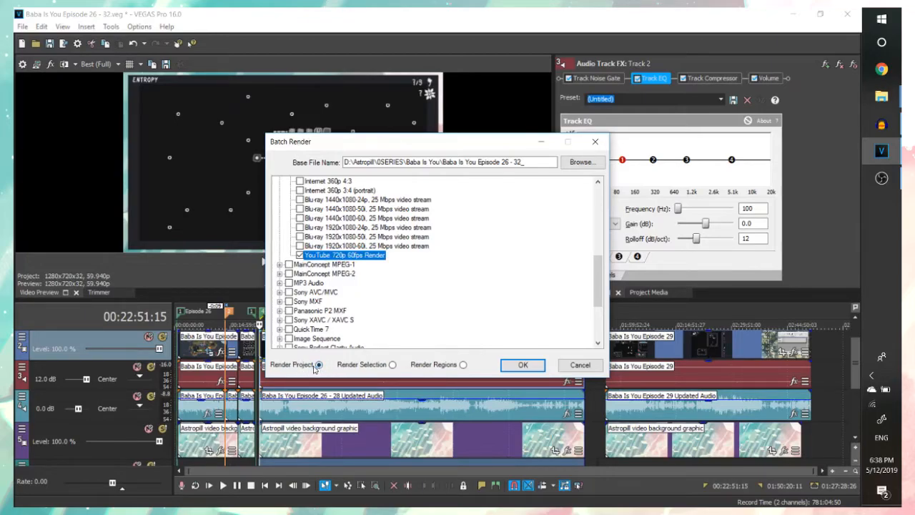
pyautogui.click(462, 365)
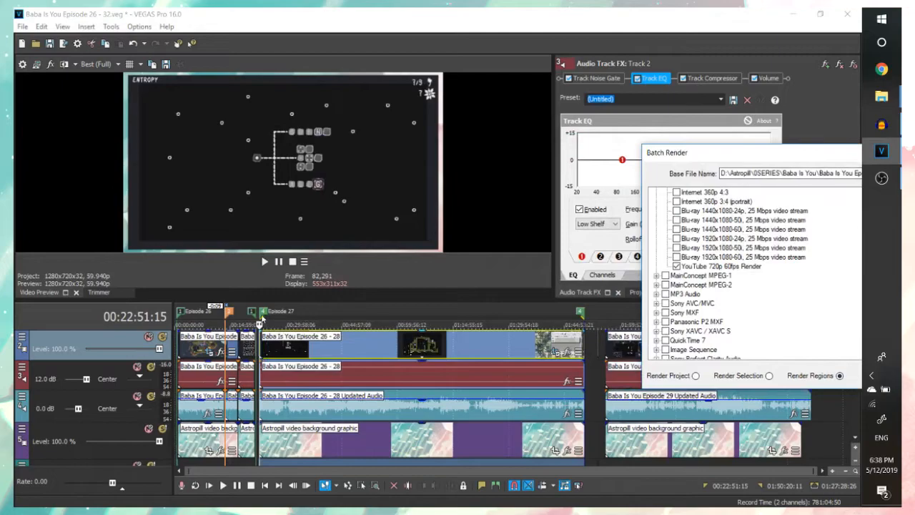
# - Start the batch render of the Episode 26 and Episode 27 regions and cancel the running render
pyautogui.moveTo(778, 156); pyautogui.dragTo(365, 162)
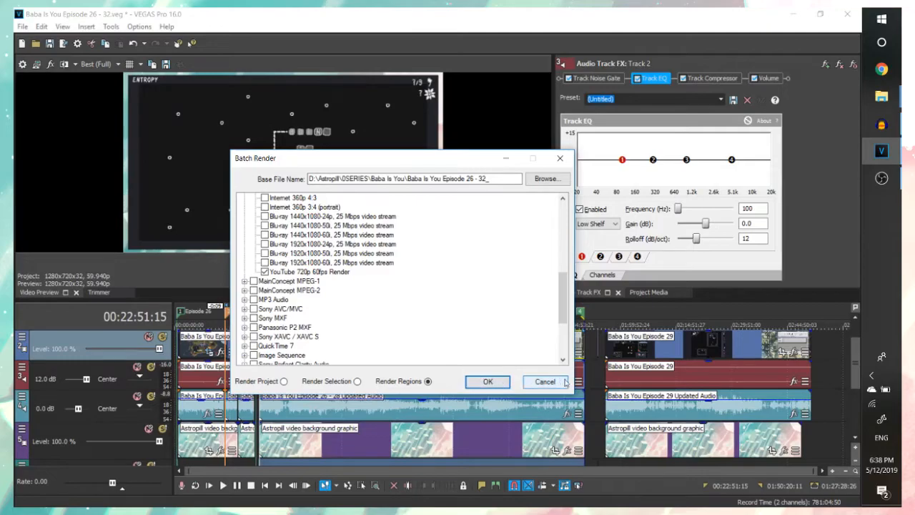
pyautogui.click(488, 382)
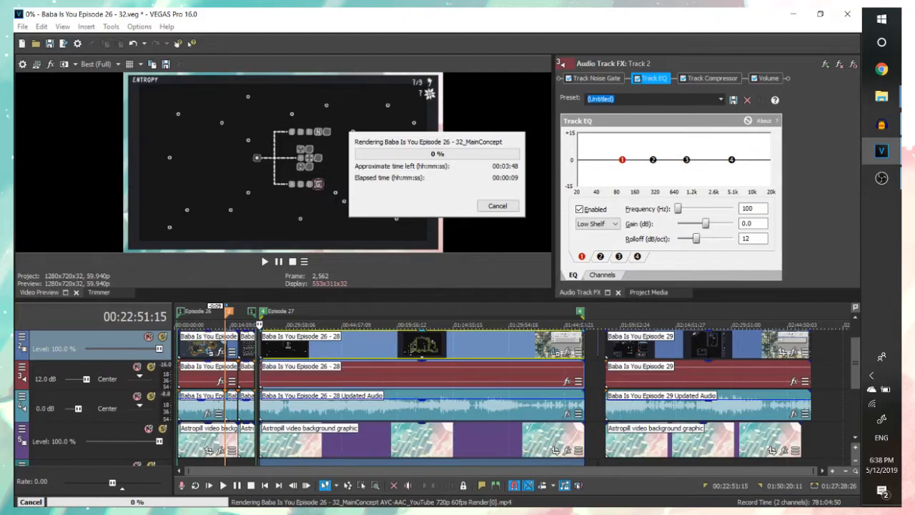
pyautogui.click(498, 206)
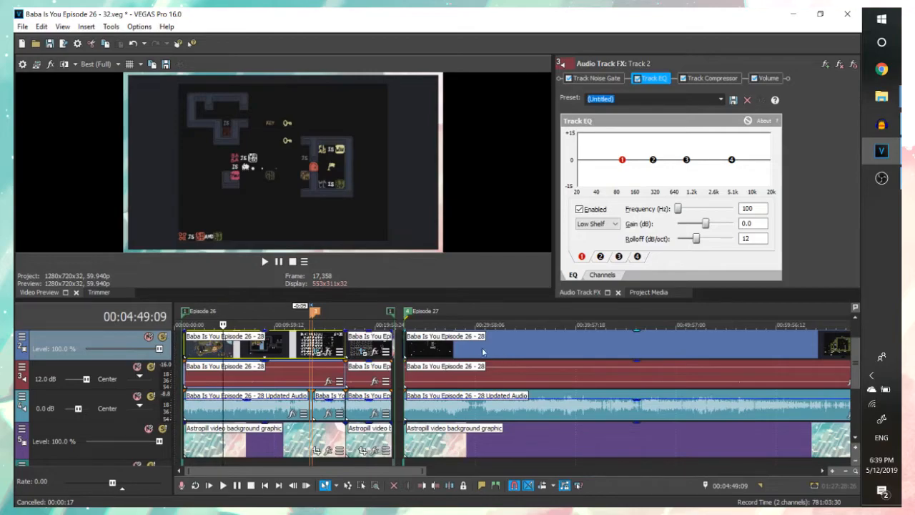
pyautogui.scroll(3, 465, 354)
pyautogui.rightClick(513, 345)
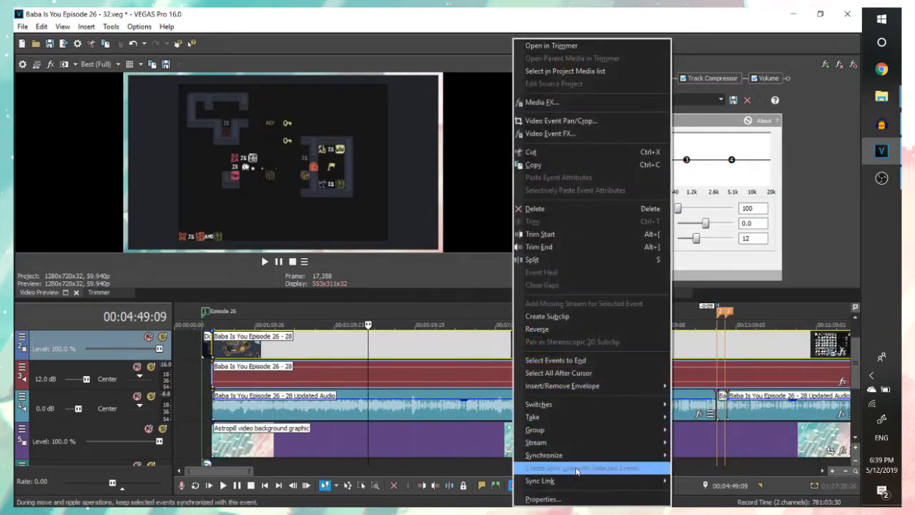
pyautogui.click(543, 496)
pyautogui.click(487, 393)
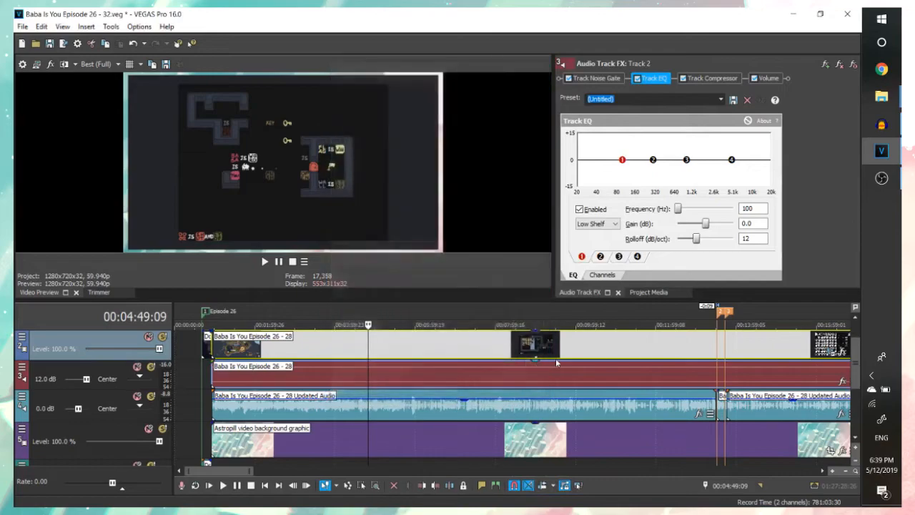
pyautogui.scroll(-3, 489, 402)
pyautogui.click(94, 67)
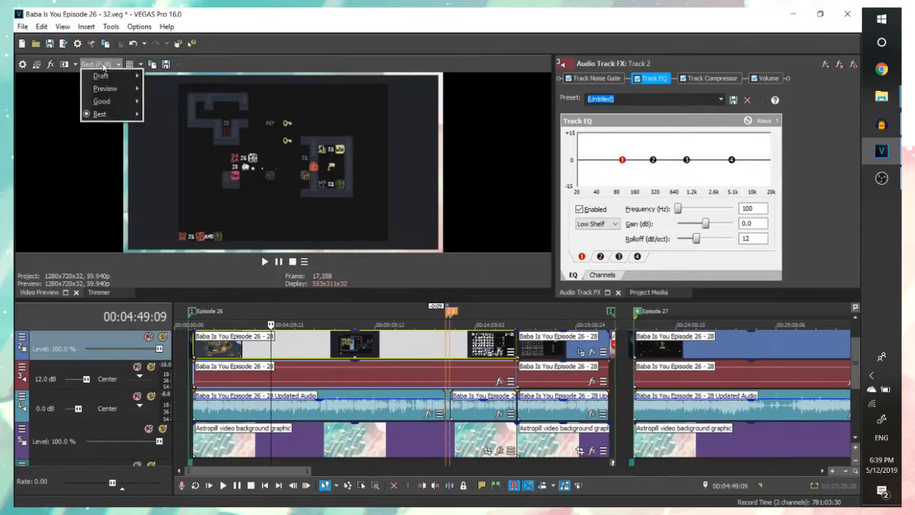
pyautogui.click(95, 66)
# - Hide the status bar and the transport bar of the video preview
pyautogui.rightClick(179, 264)
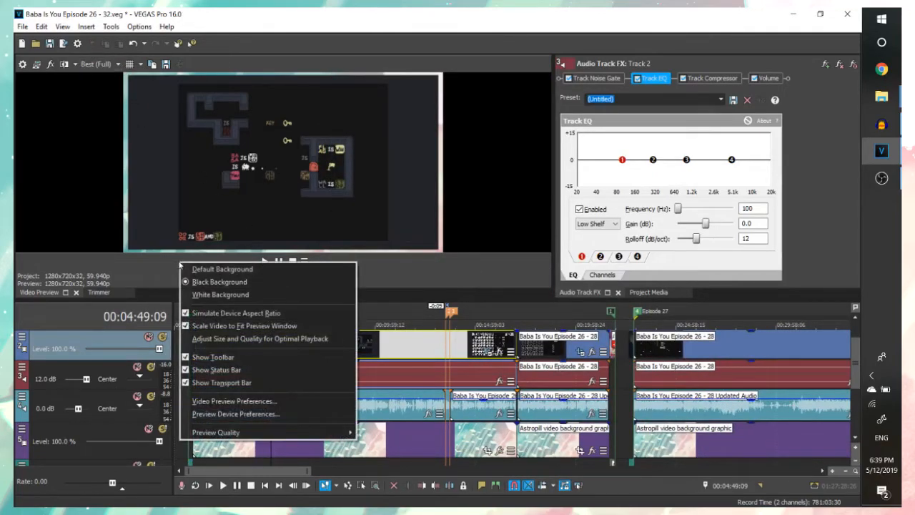
pyautogui.click(138, 273)
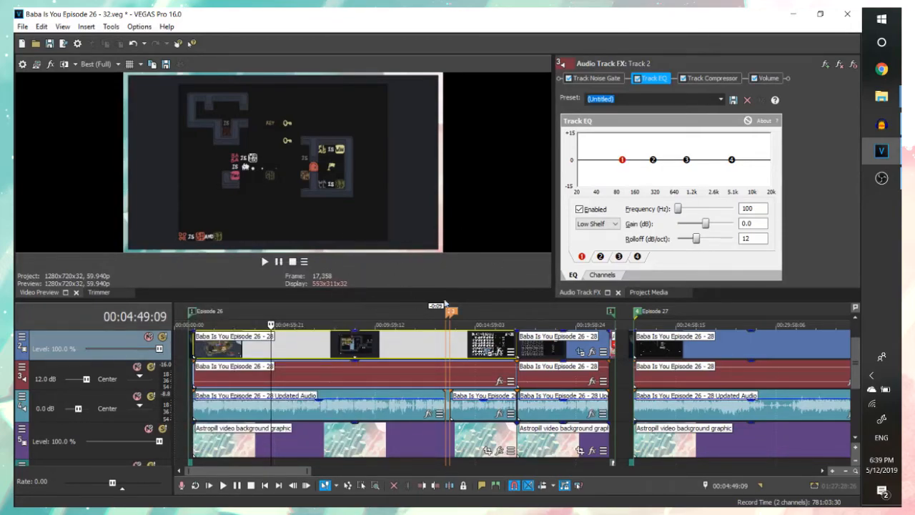
pyautogui.rightClick(455, 257)
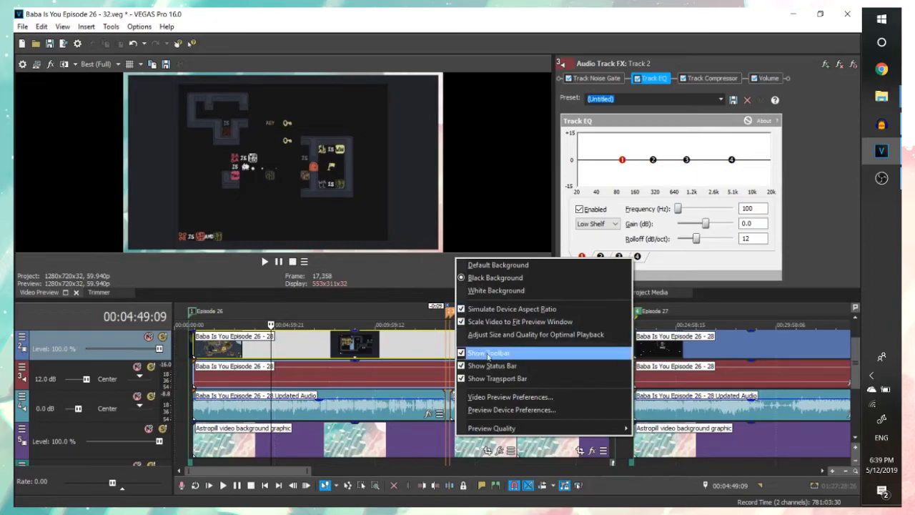
pyautogui.click(60, 108)
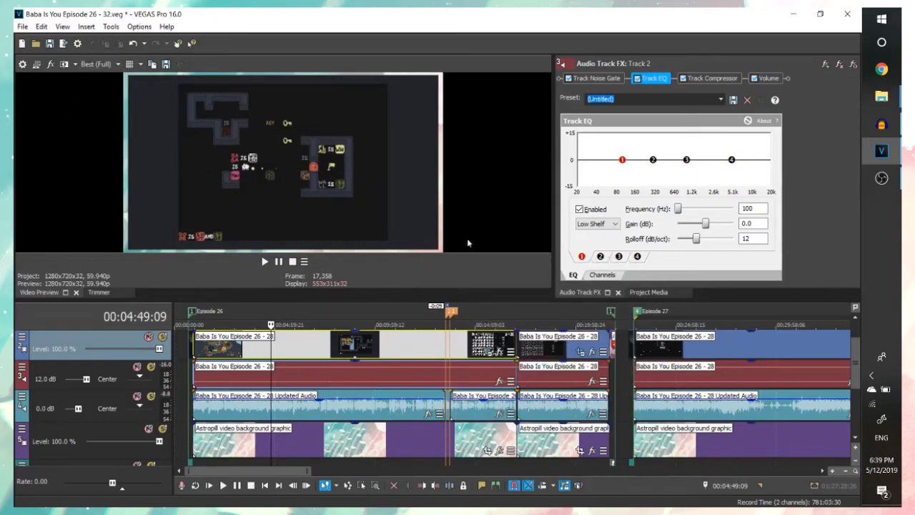
pyautogui.rightClick(434, 266)
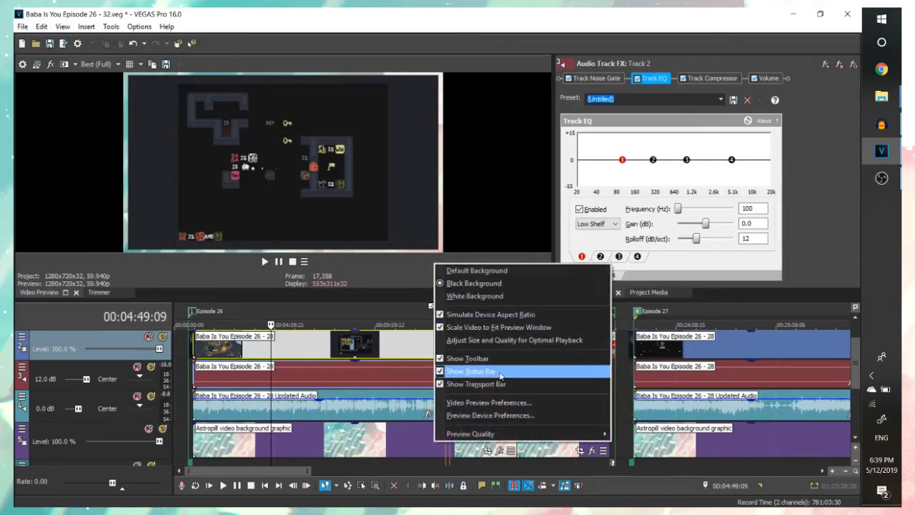
pyautogui.click(500, 372)
pyautogui.rightClick(365, 283)
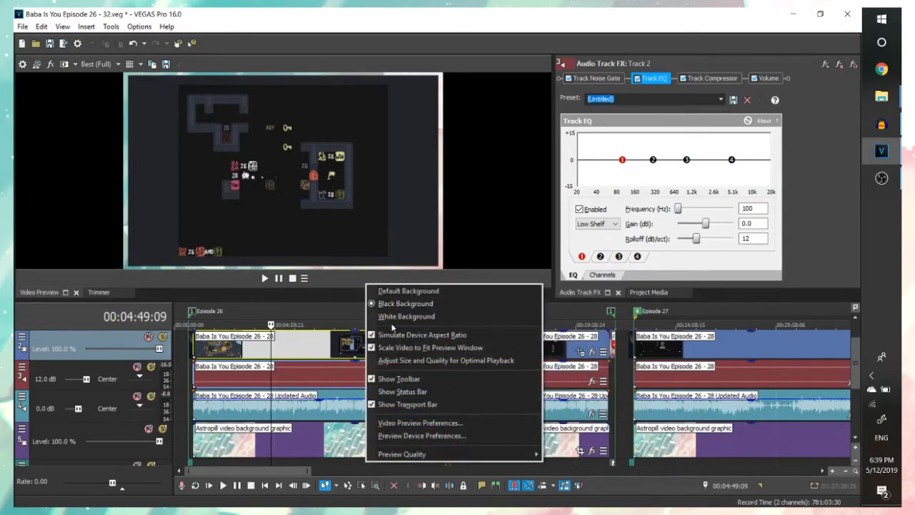
pyautogui.click(511, 404)
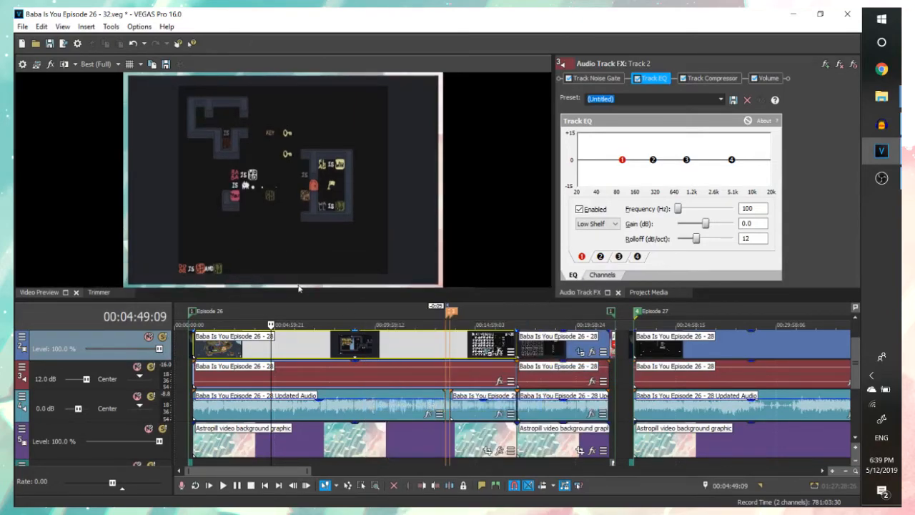
# - Place the playhead at about 00:09:40 in the Episode 26 clip and slightly reduce the height of the video preview area
pyautogui.click(370, 349)
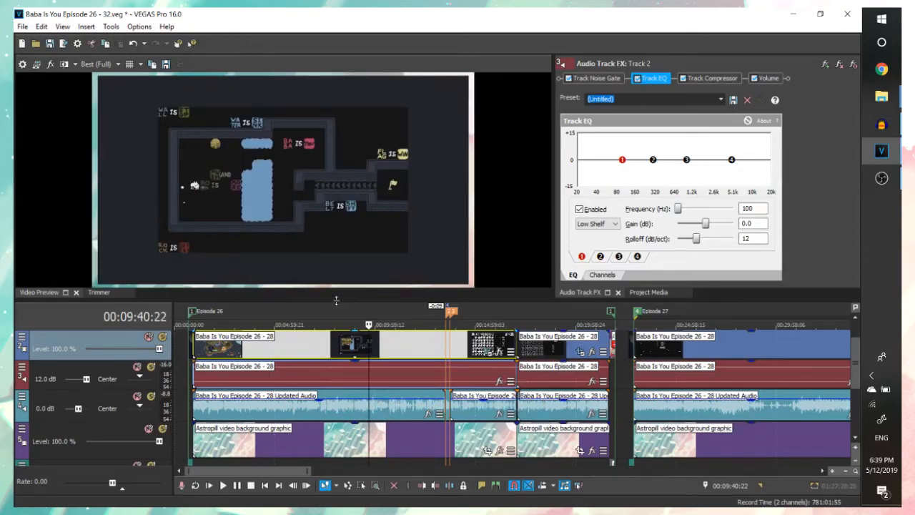
pyautogui.moveTo(336, 301); pyautogui.dragTo(332, 291)
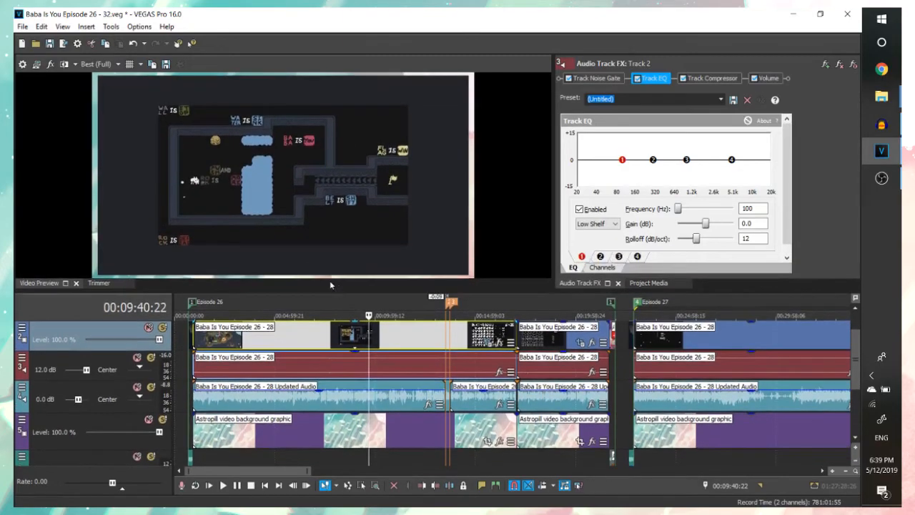